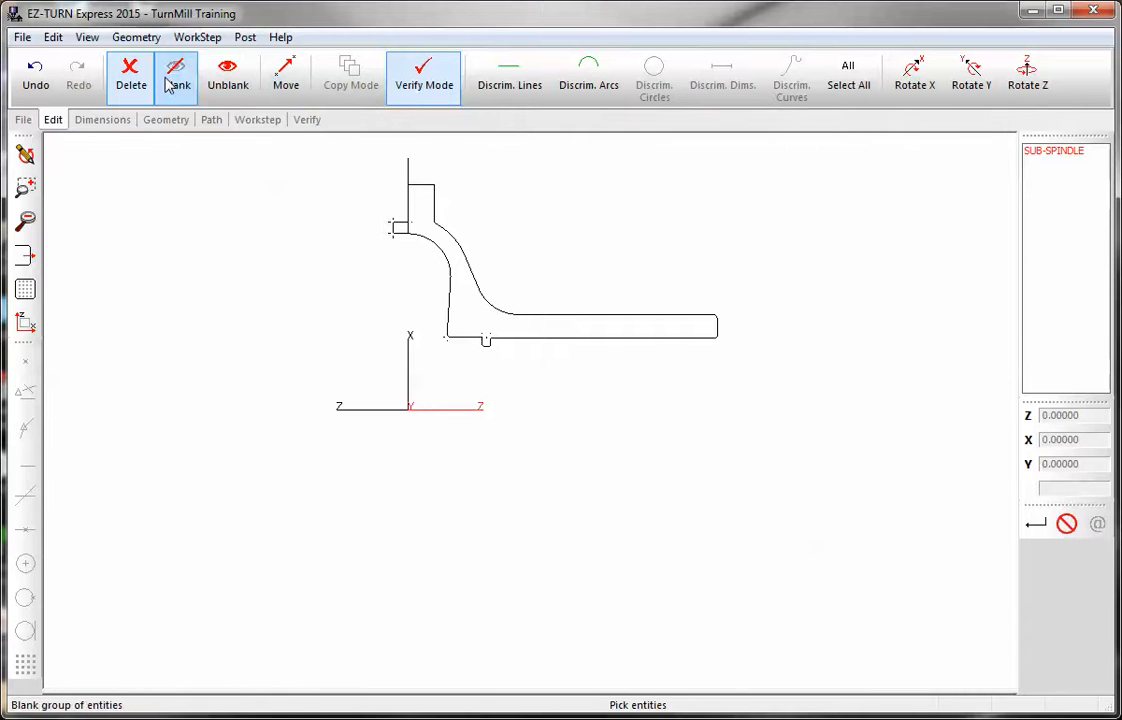
Draw a two-point line from the lower corner of the flange's rear boss at Z -0.13 to the centreline at X 0.
click(166, 122)
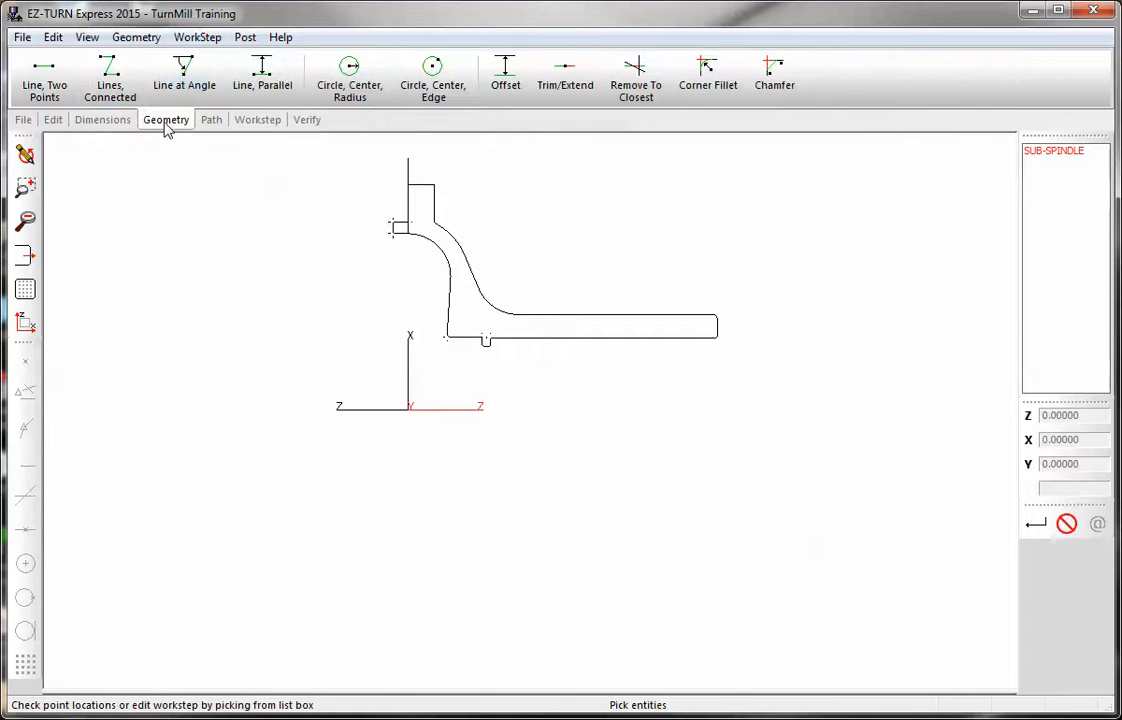
click(45, 74)
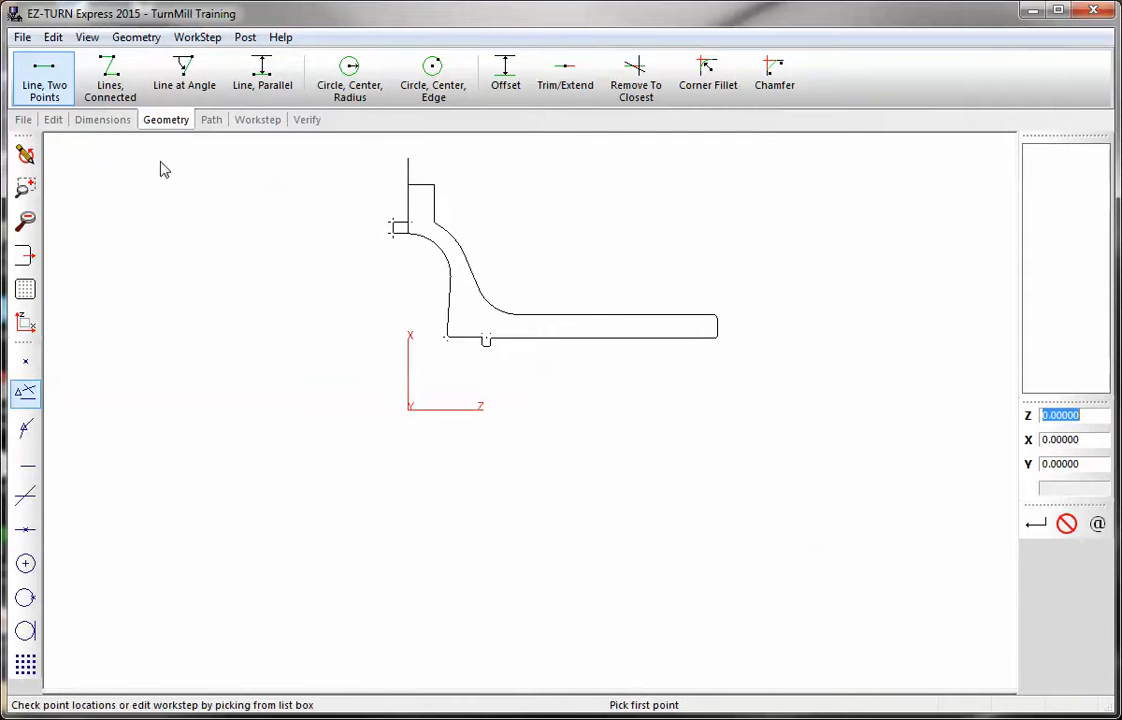
scroll(398, 250, up, 5)
scroll(405, 298, down, 2)
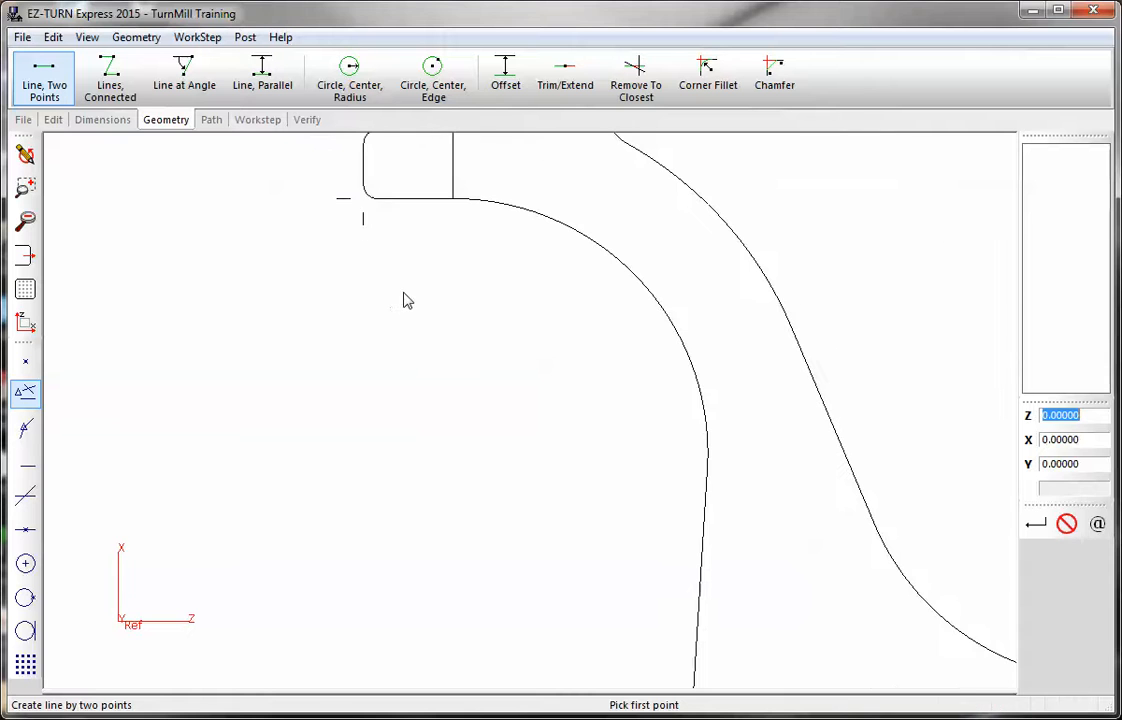
click(364, 186)
scroll(366, 186, down, 4)
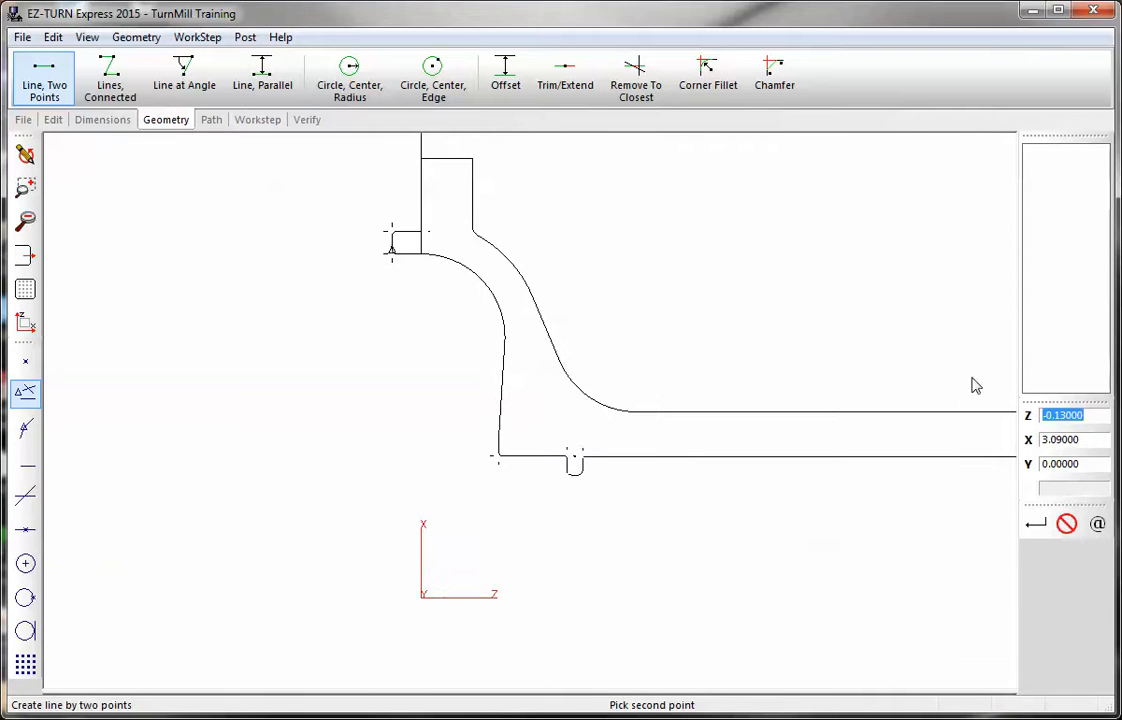
click(1065, 440)
text(0)
key(Return)
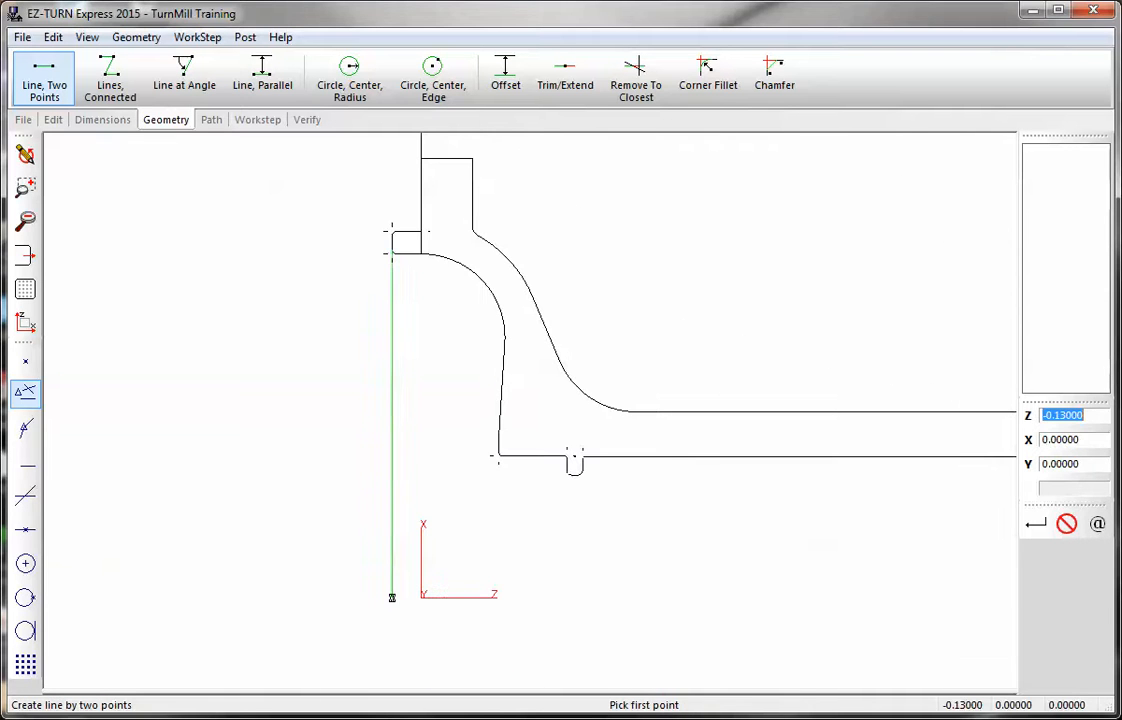
Draw a two-point line from the lower end of the tube's end face at Z 2.6792 to X 0.
scroll(417, 422, down, 3)
scroll(630, 436, up, 5)
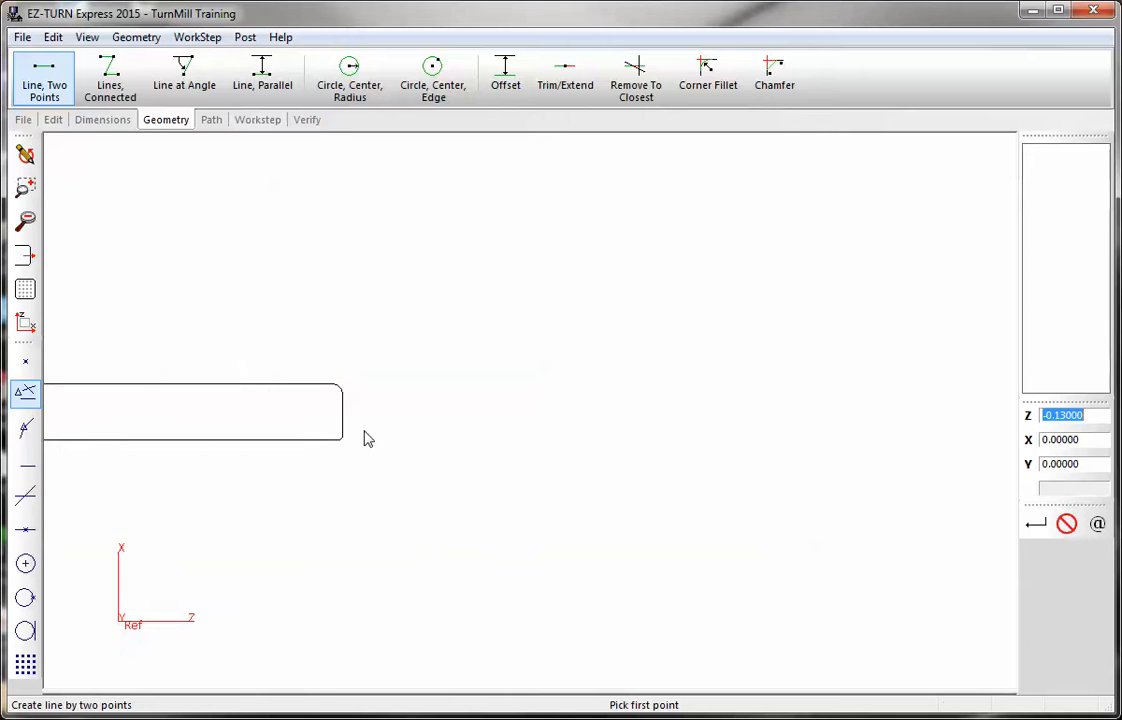
click(342, 436)
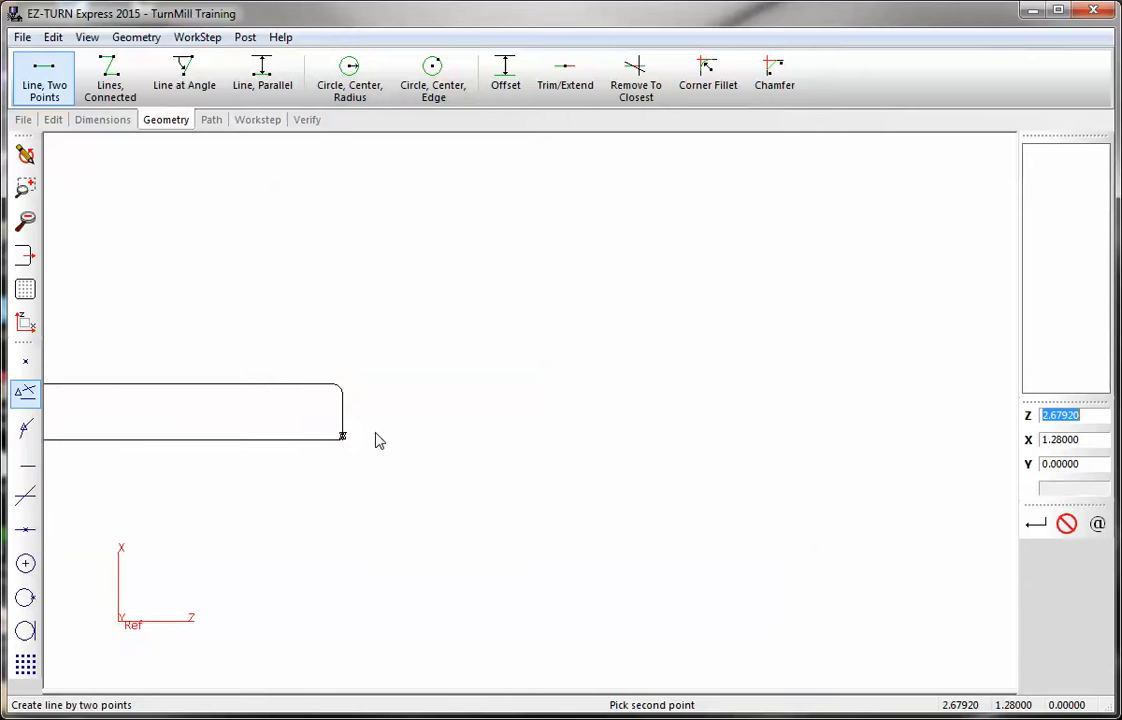
click(1052, 440)
text(0)
key(Return)
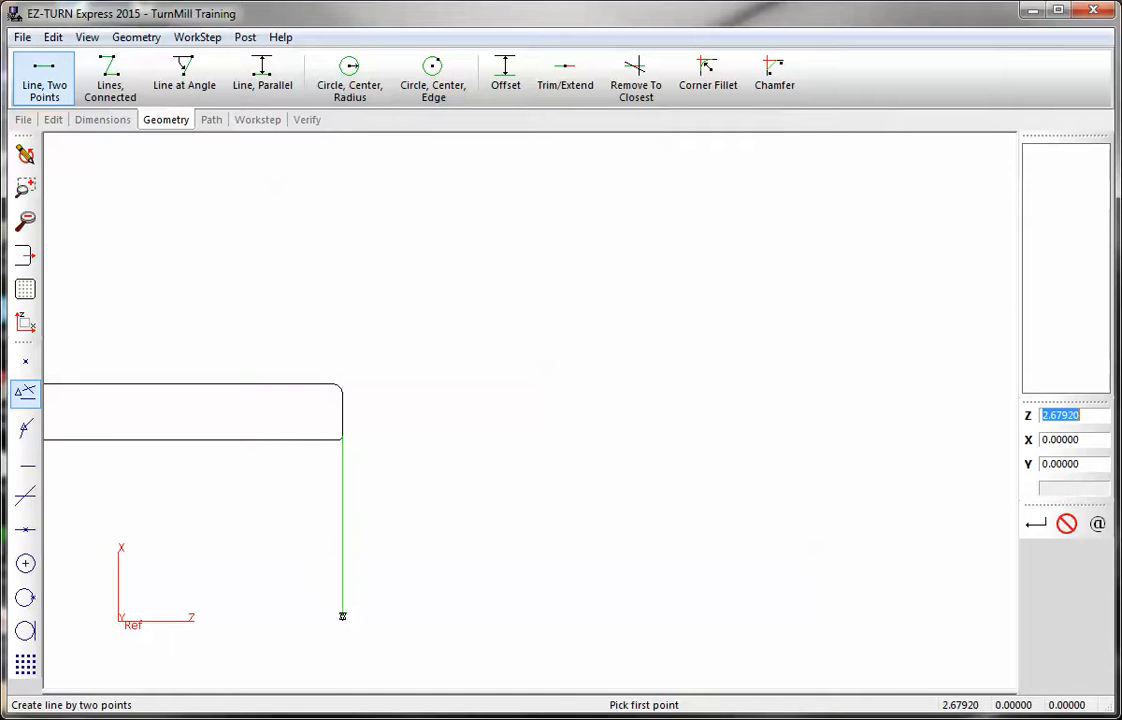
Move the entire part profile so the centreline end of the tube-face line at Z 2.6792 lands on Z 0, X 0.
scroll(760, 400, down, 5)
scroll(760, 400, up, 1)
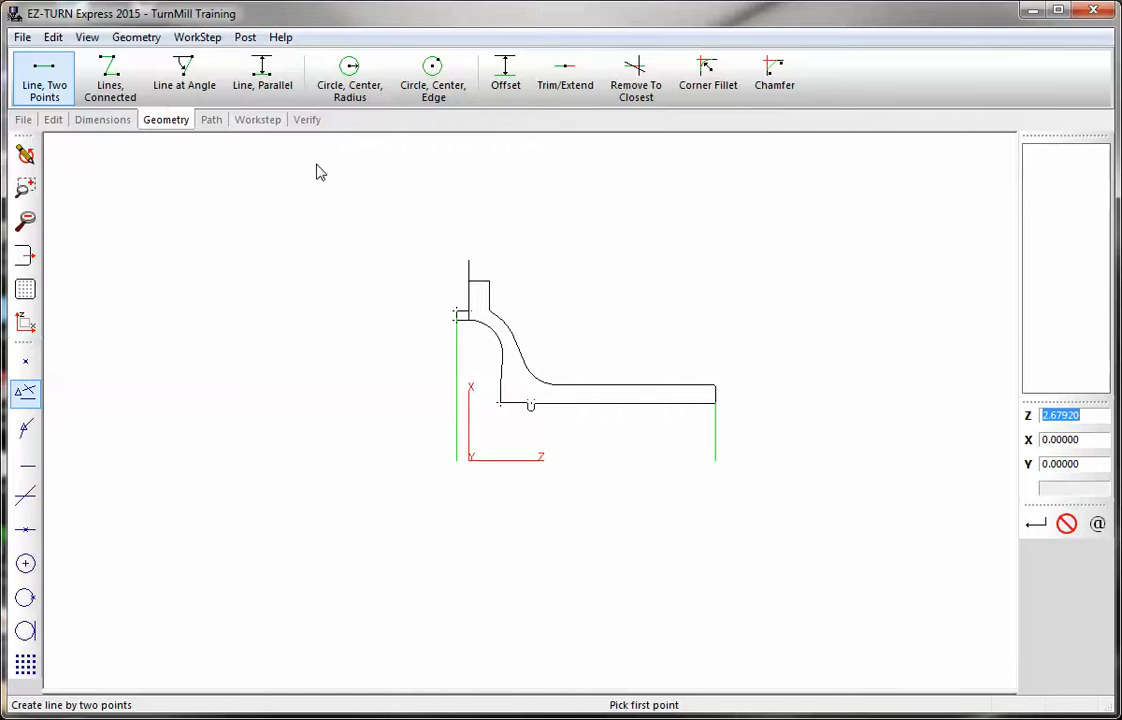
click(53, 120)
click(286, 76)
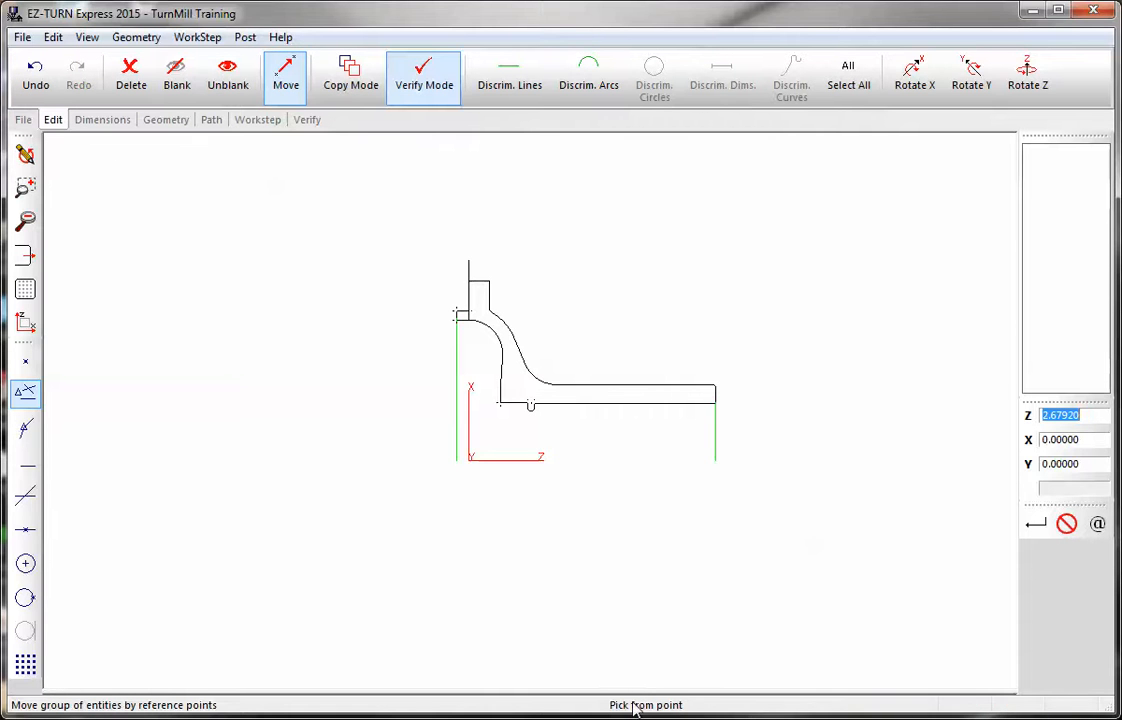
click(716, 463)
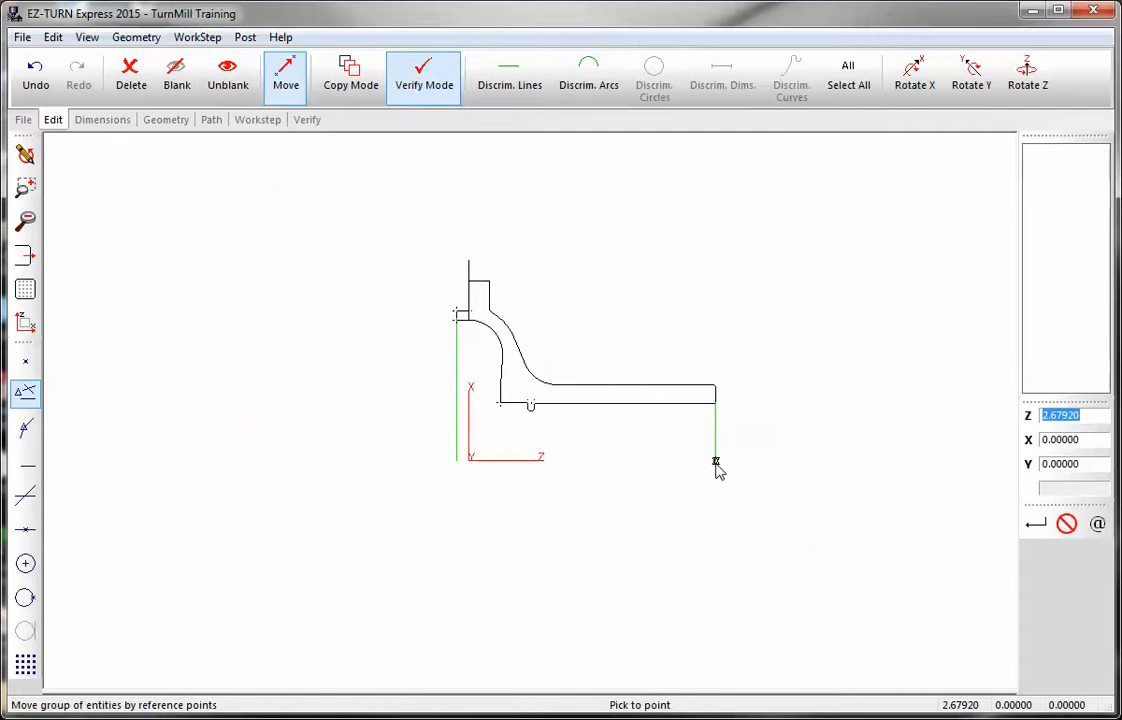
text(0)
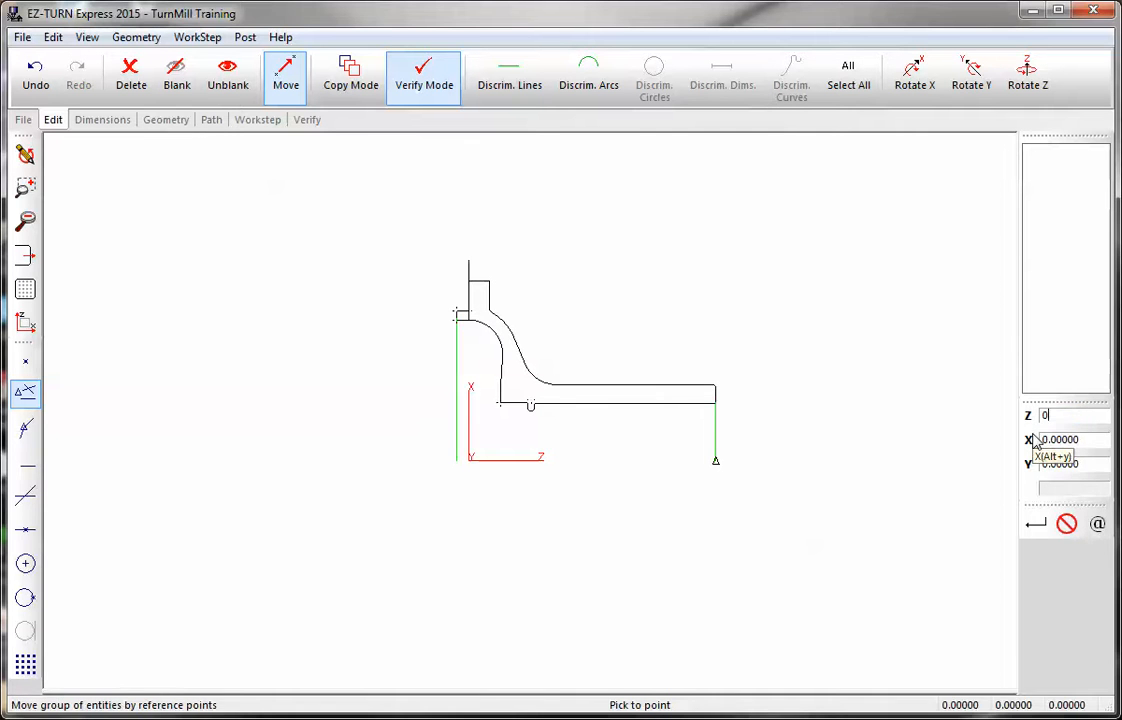
key(Return)
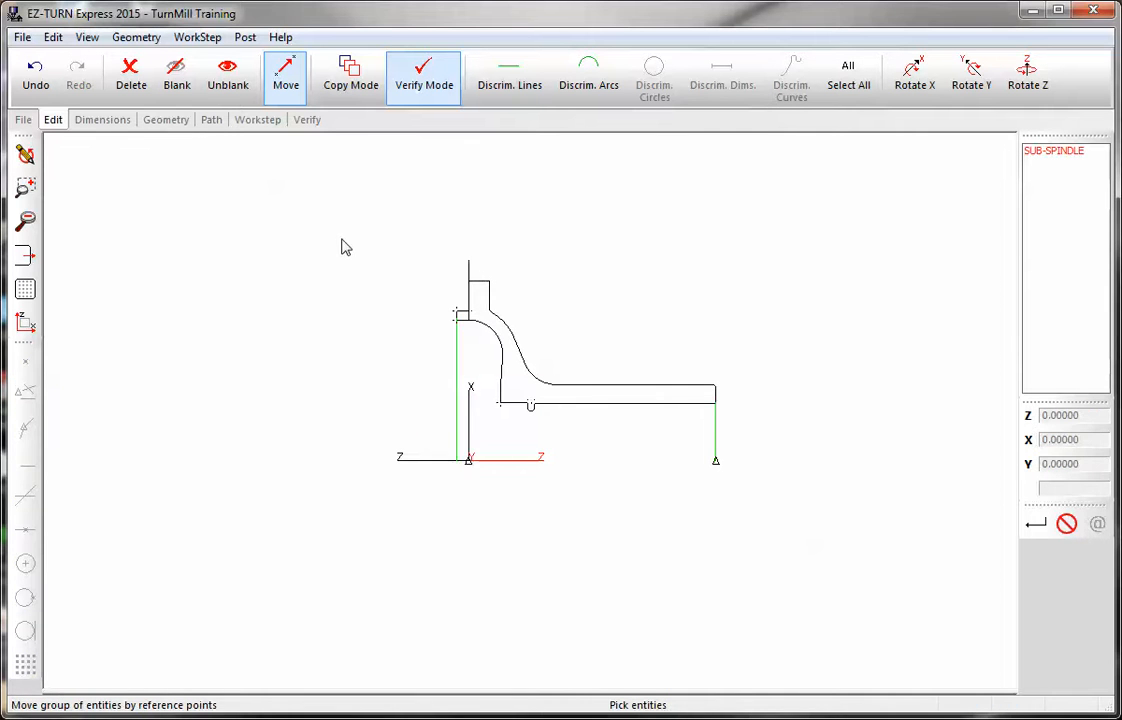
drag(342, 243, 760, 538)
key(Return)
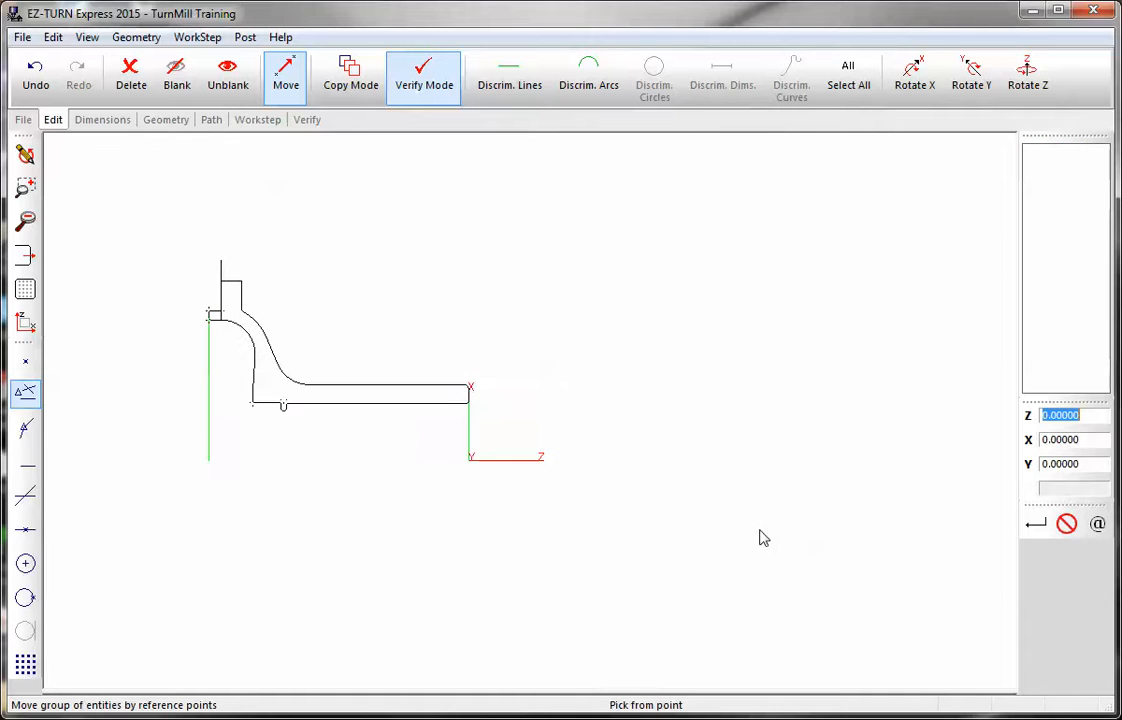
Extend the flange's outer-diameter line past its rear face to a free screen point at about Z -2.818.
scroll(600, 343, down, 4)
scroll(460, 370, up, 4)
scroll(503, 372, up, 1)
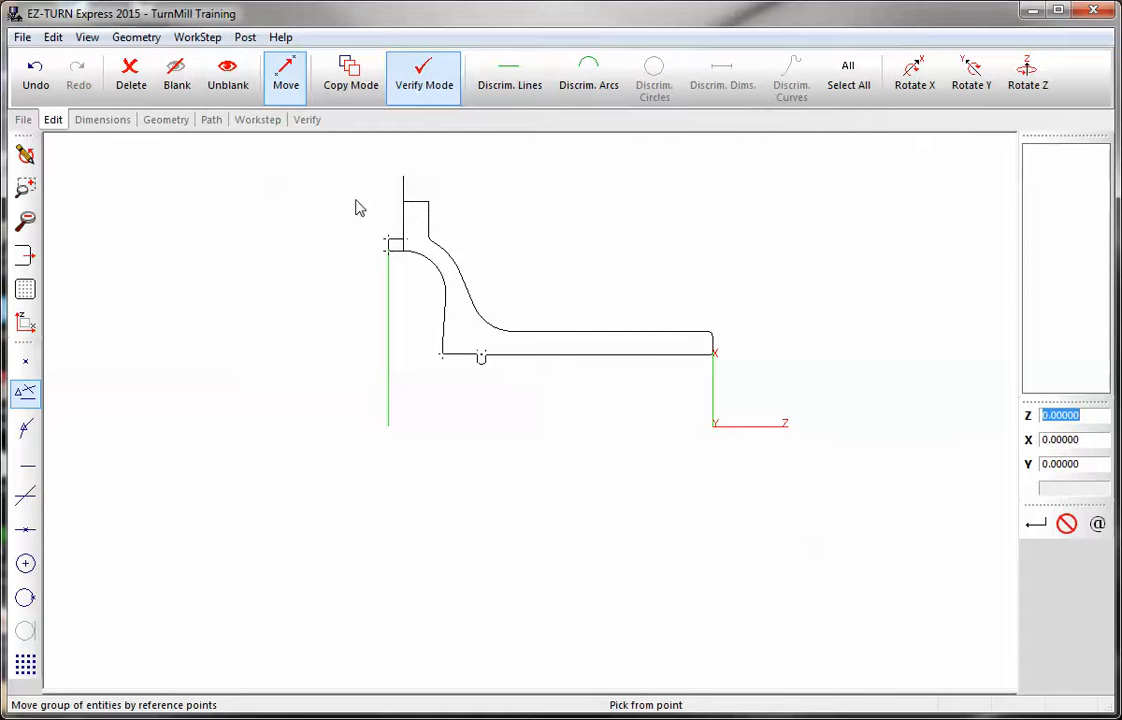
click(164, 120)
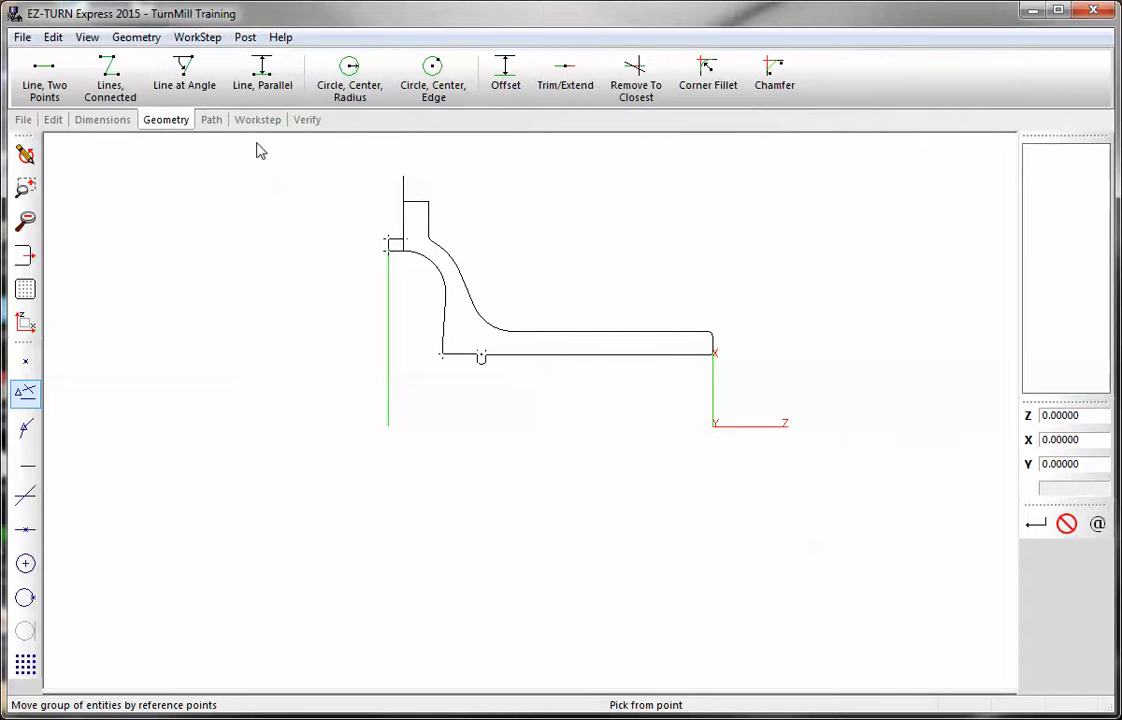
click(560, 84)
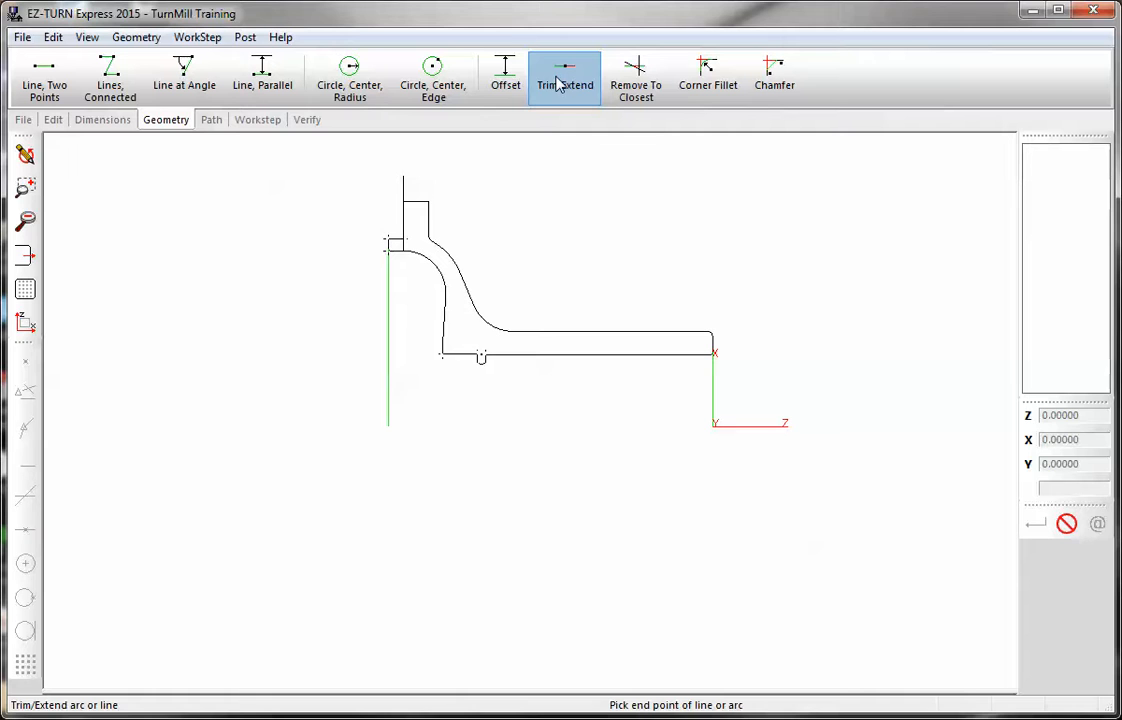
click(409, 204)
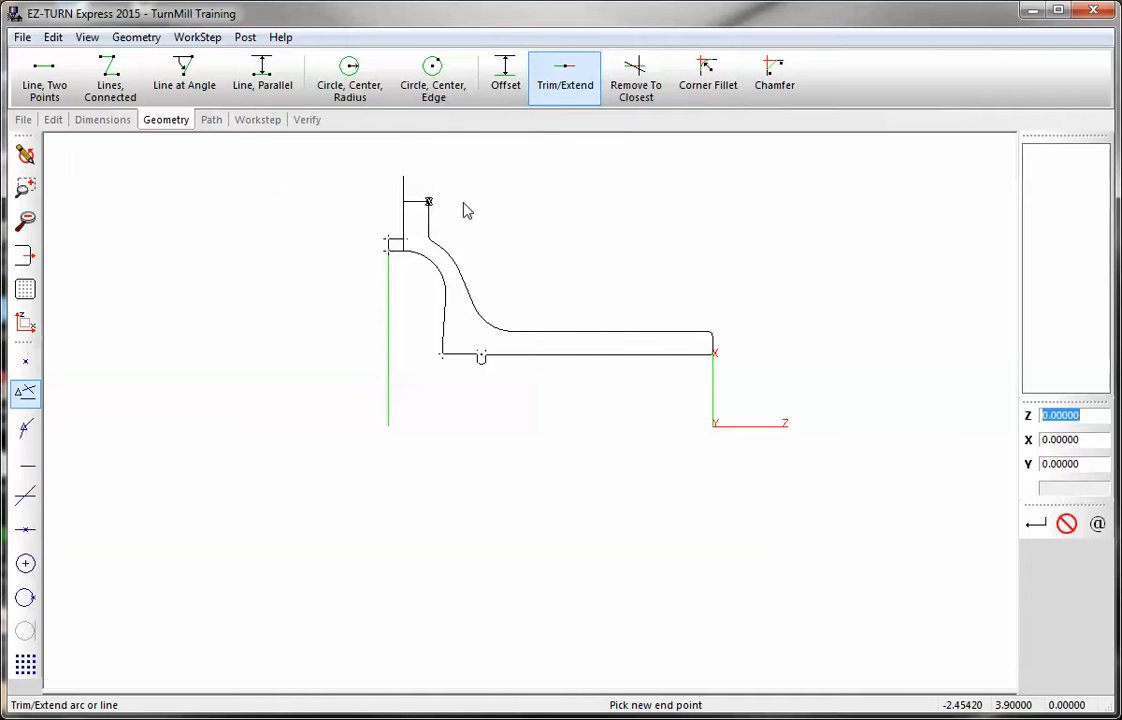
click(428, 203)
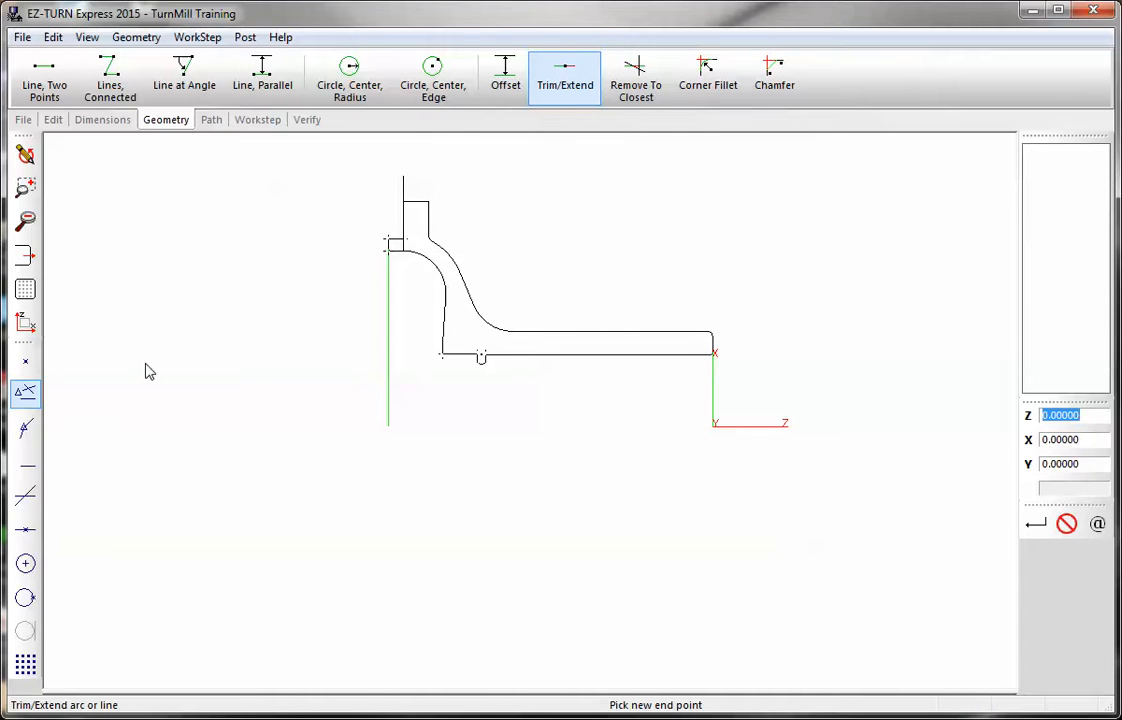
click(25, 361)
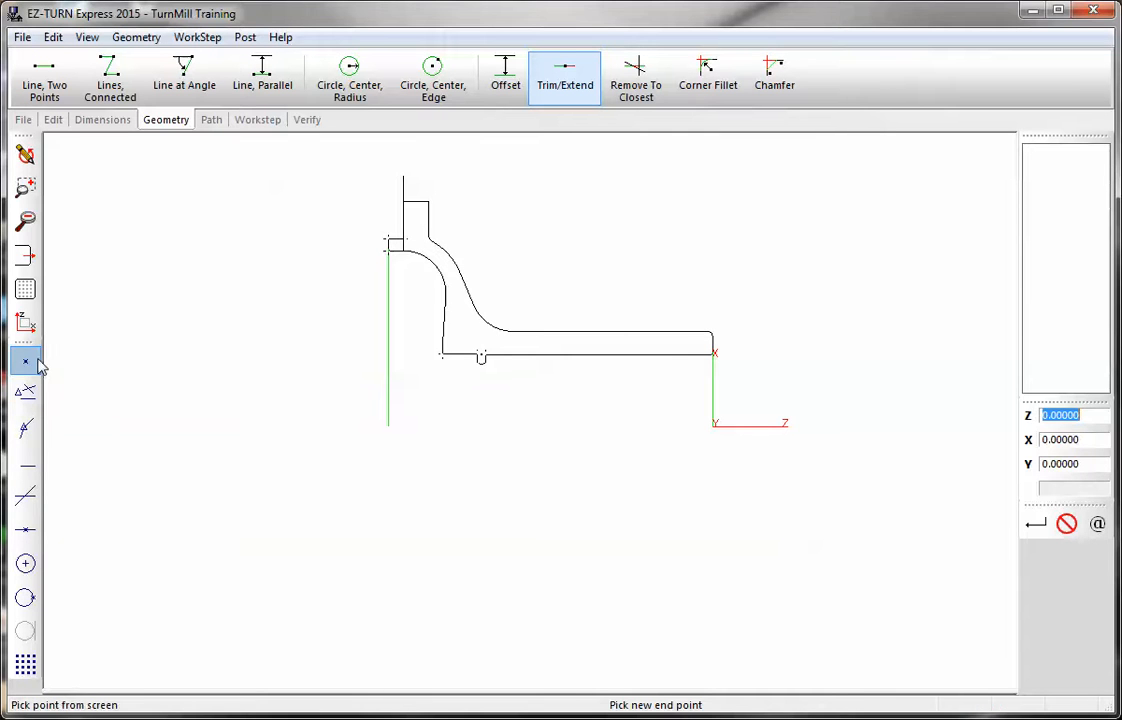
click(387, 224)
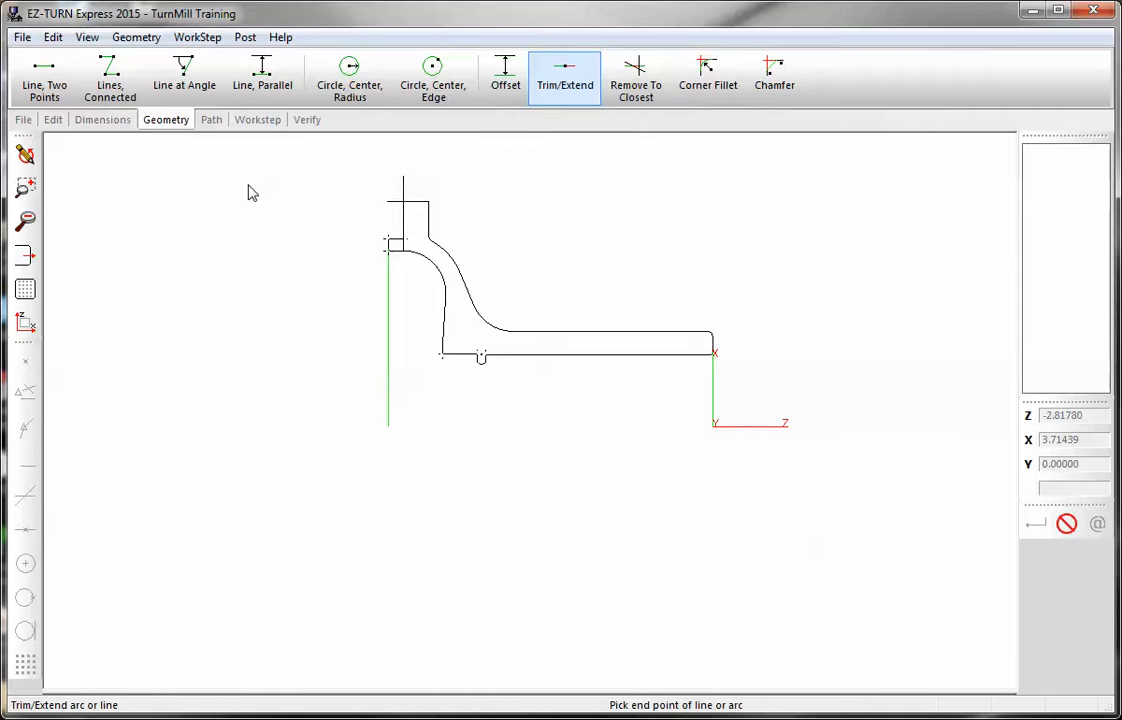
Create a new Turn work step named "rough od".
click(258, 120)
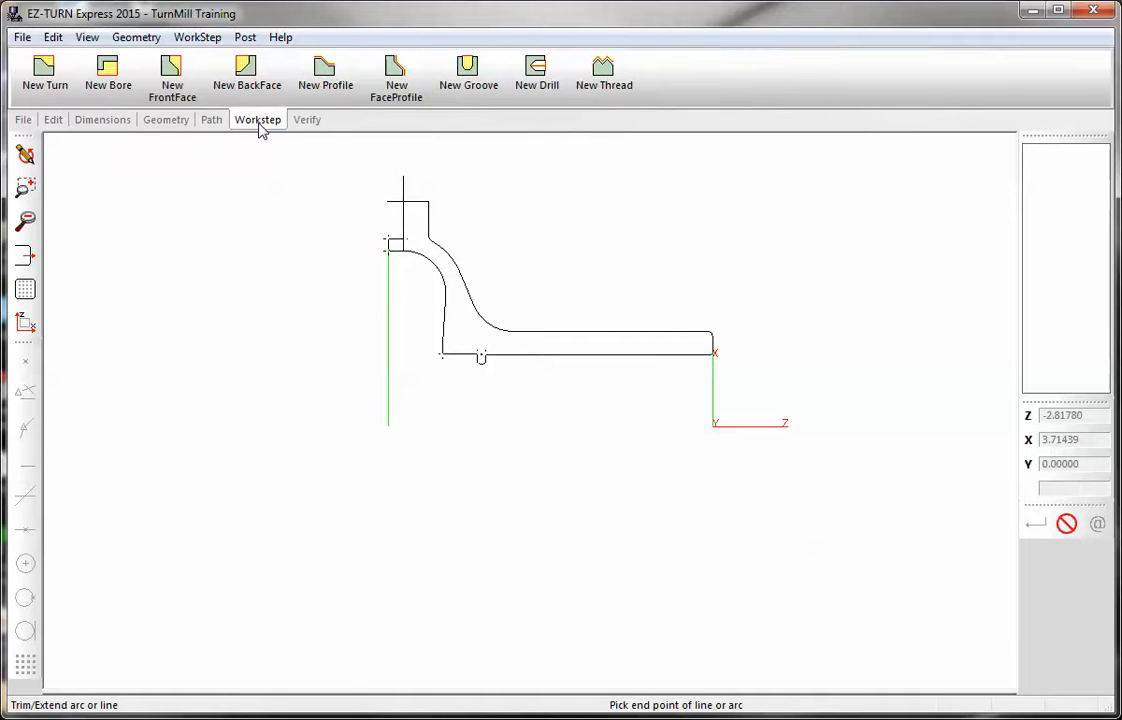
click(50, 75)
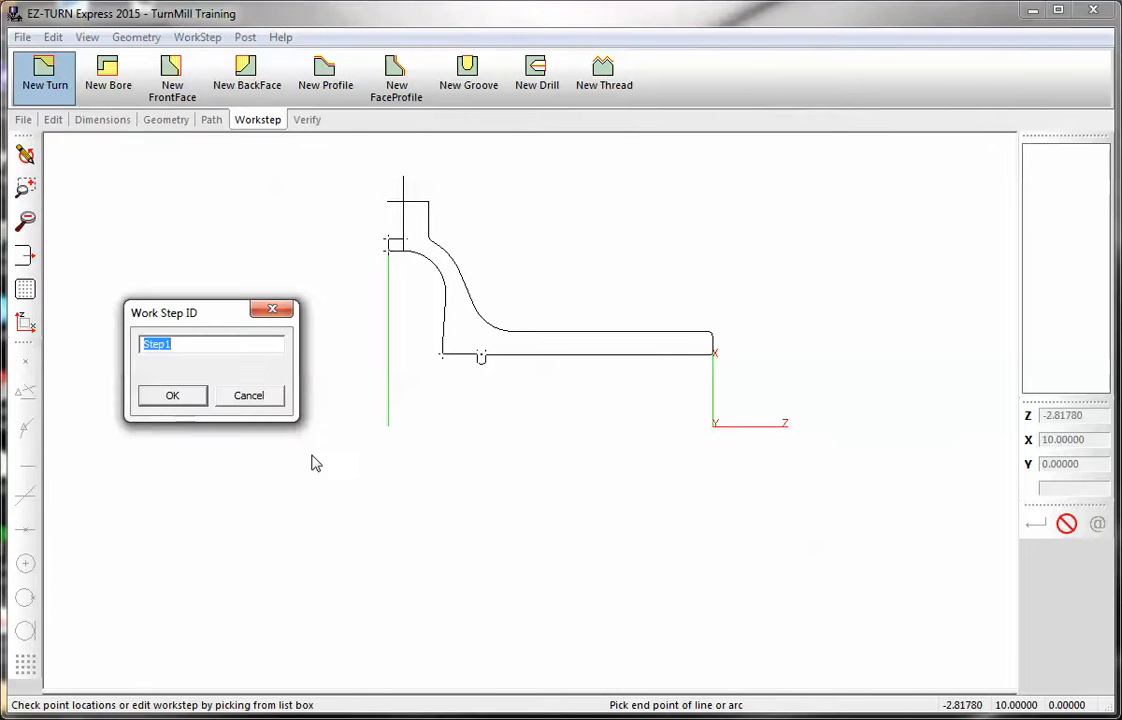
text(rough od)
key(Return)
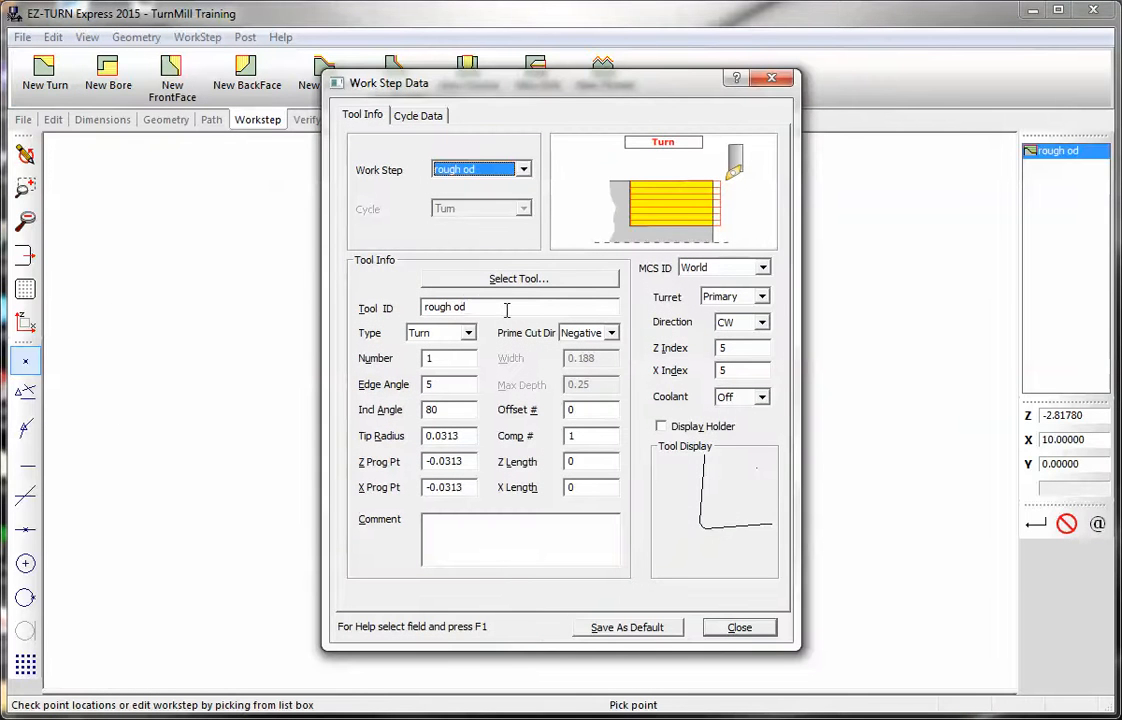
Browse the turning tools in the INCHTOOL library and assign tool 301 to the work step.
click(517, 283)
click(315, 308)
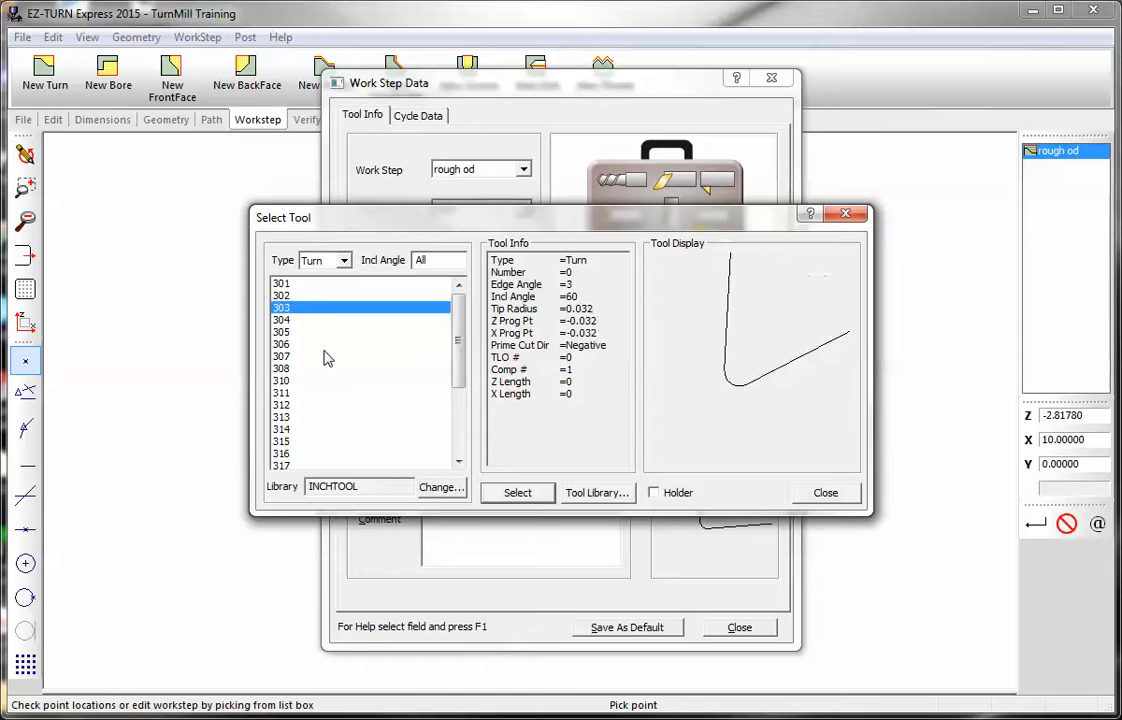
click(350, 393)
click(346, 320)
click(316, 296)
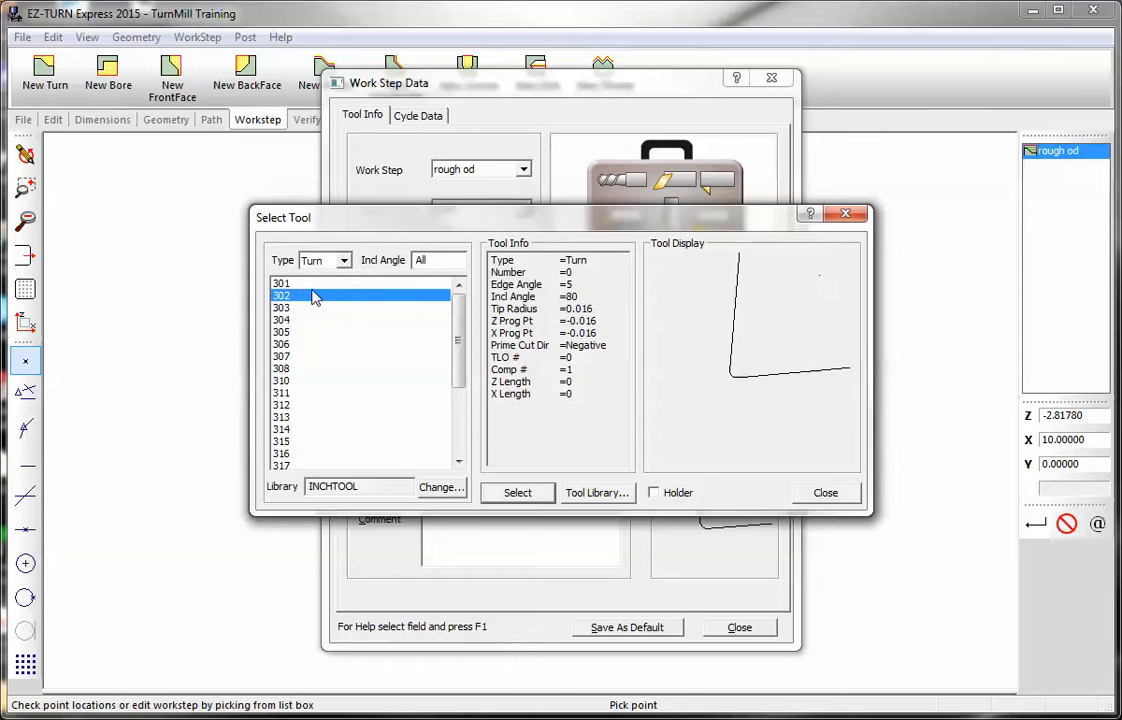
click(378, 285)
click(540, 487)
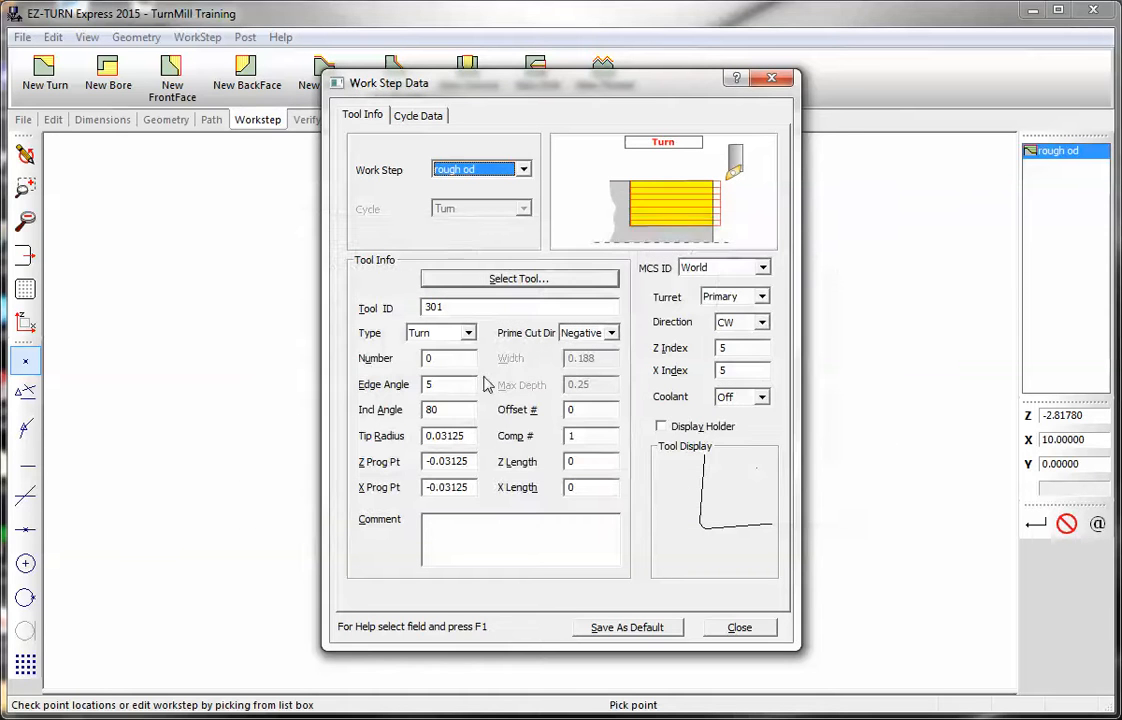
Show the help for the tool Number field and set the tool number to 1.
key(F1)
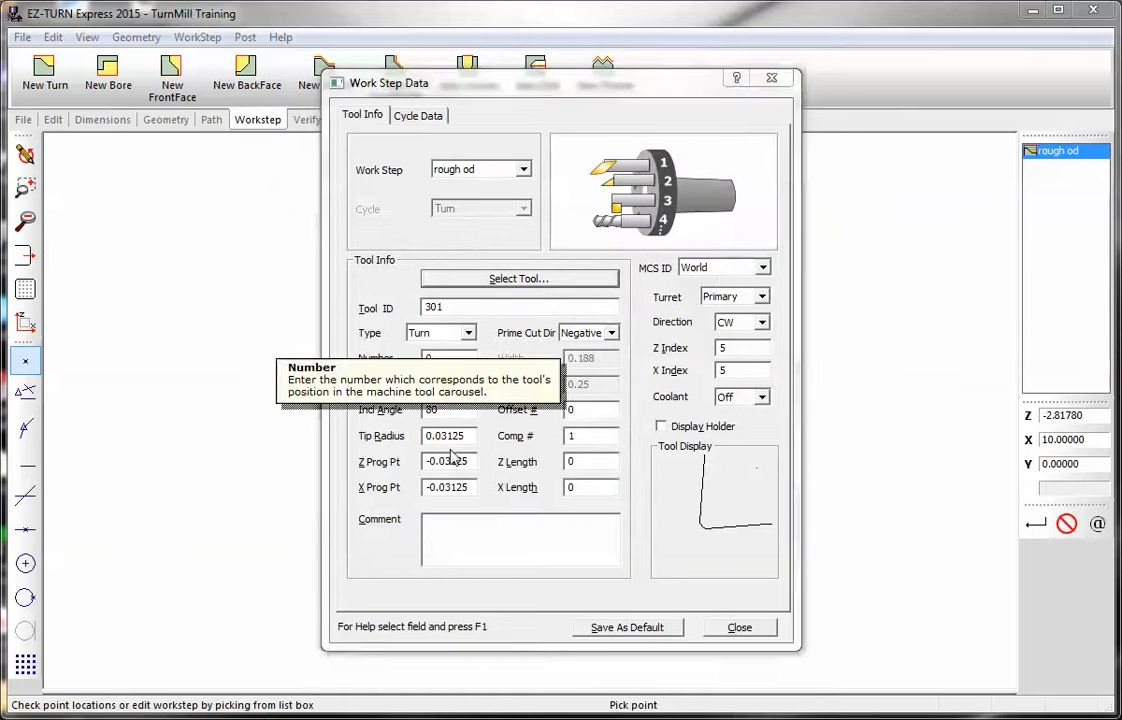
click(452, 457)
click(439, 362)
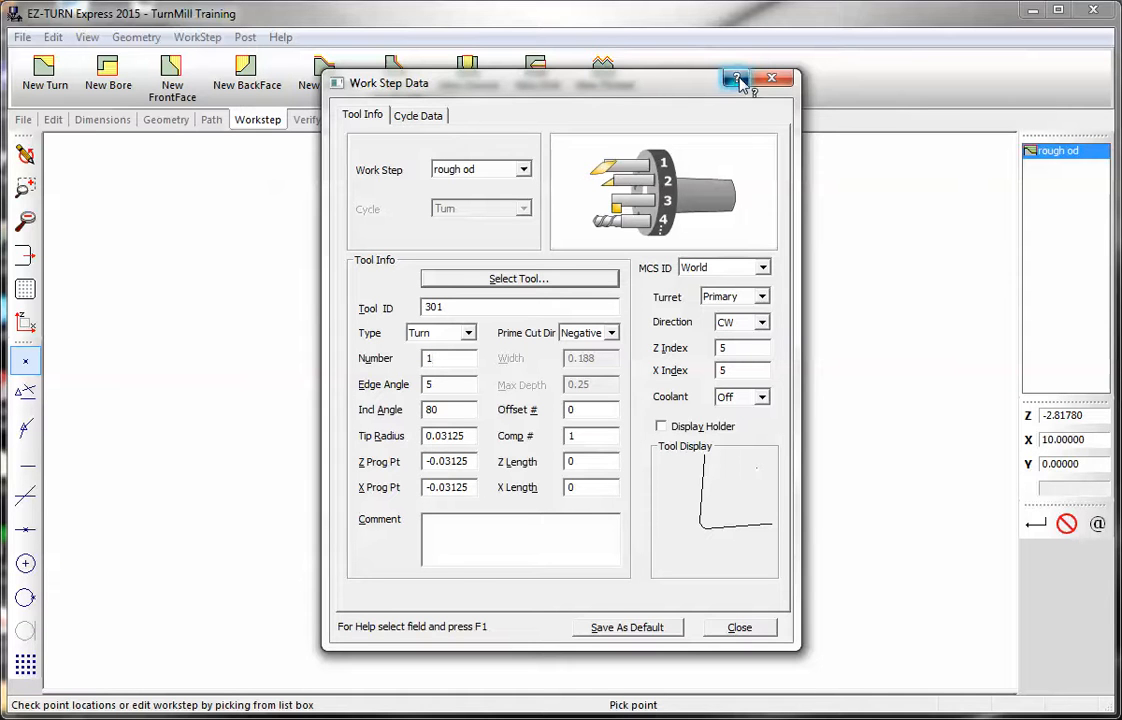
Examine the help for the Tip Radius field and the illustration for the Z Prog Pt field.
click(452, 437)
key(F1)
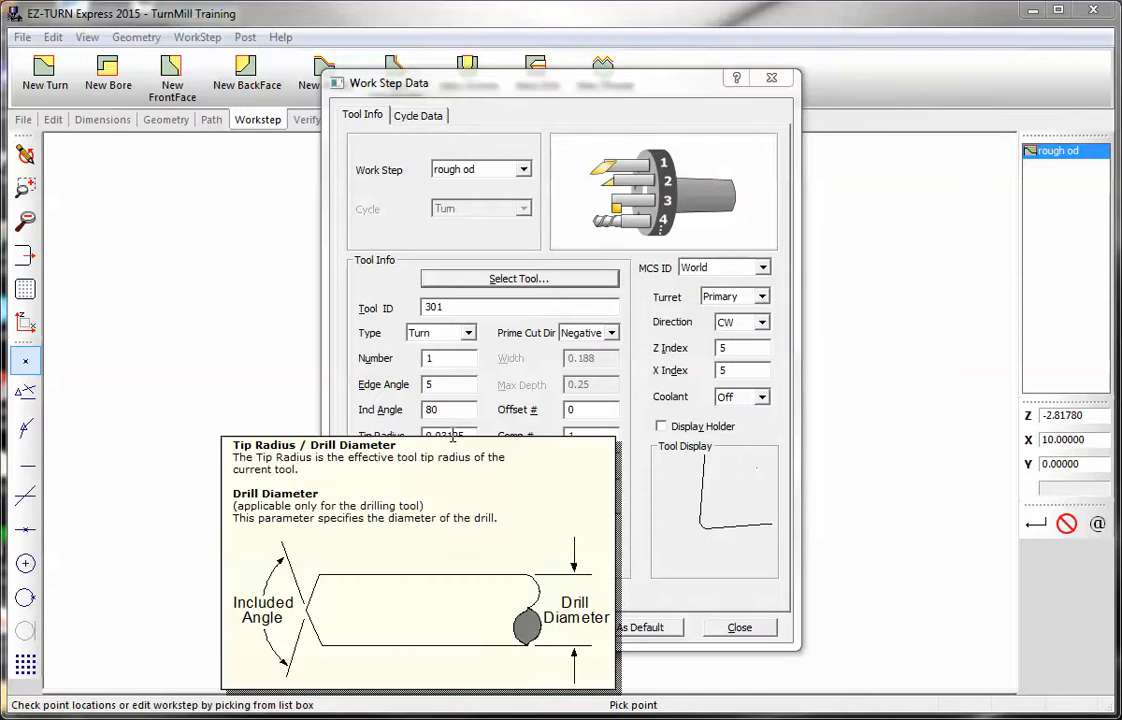
click(452, 437)
click(467, 458)
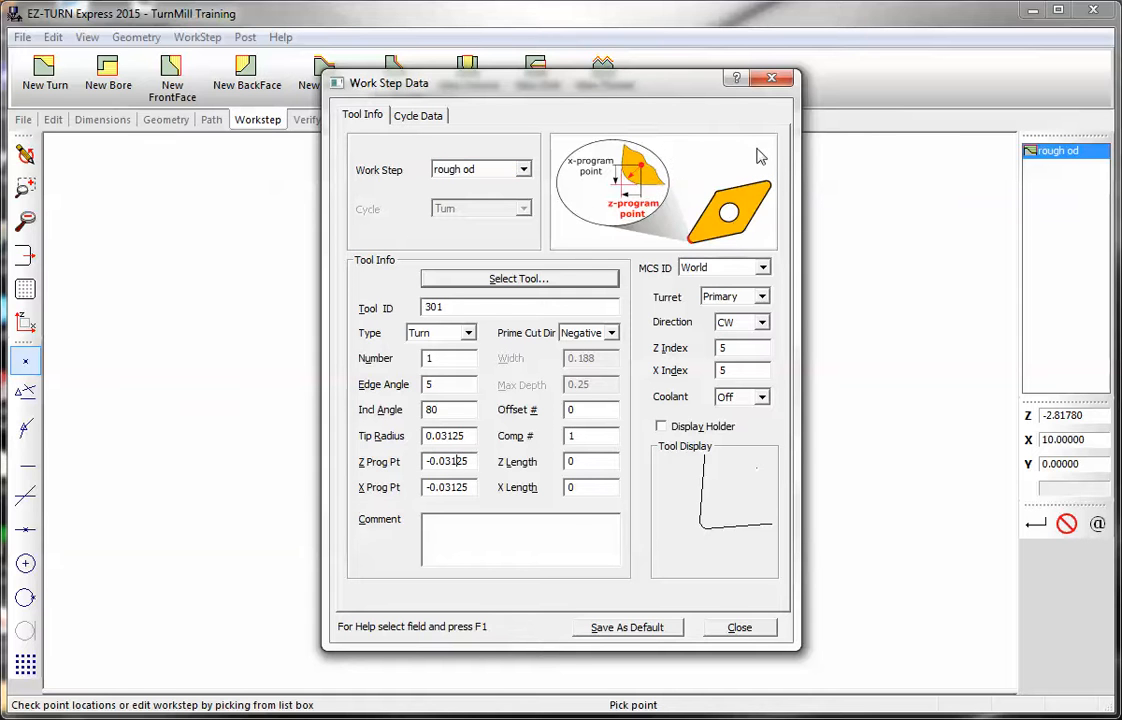
Review the roughing cycle data, compare the UPM and UPR feed units, and close the work step data.
click(450, 117)
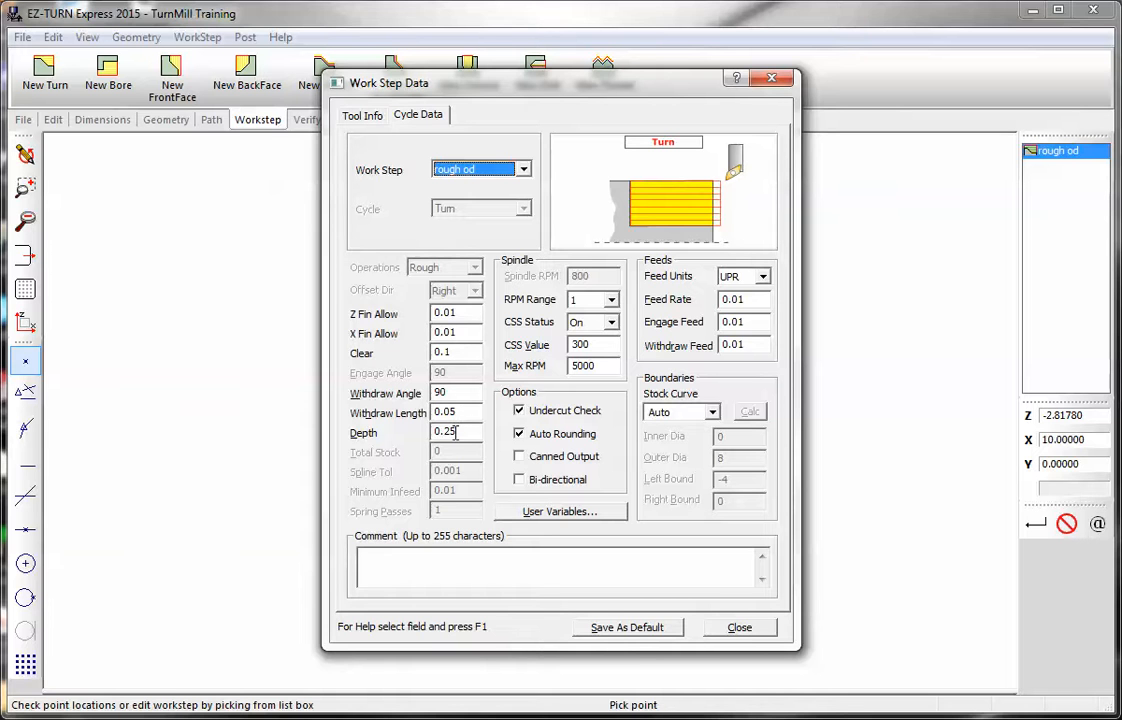
click(761, 279)
click(742, 296)
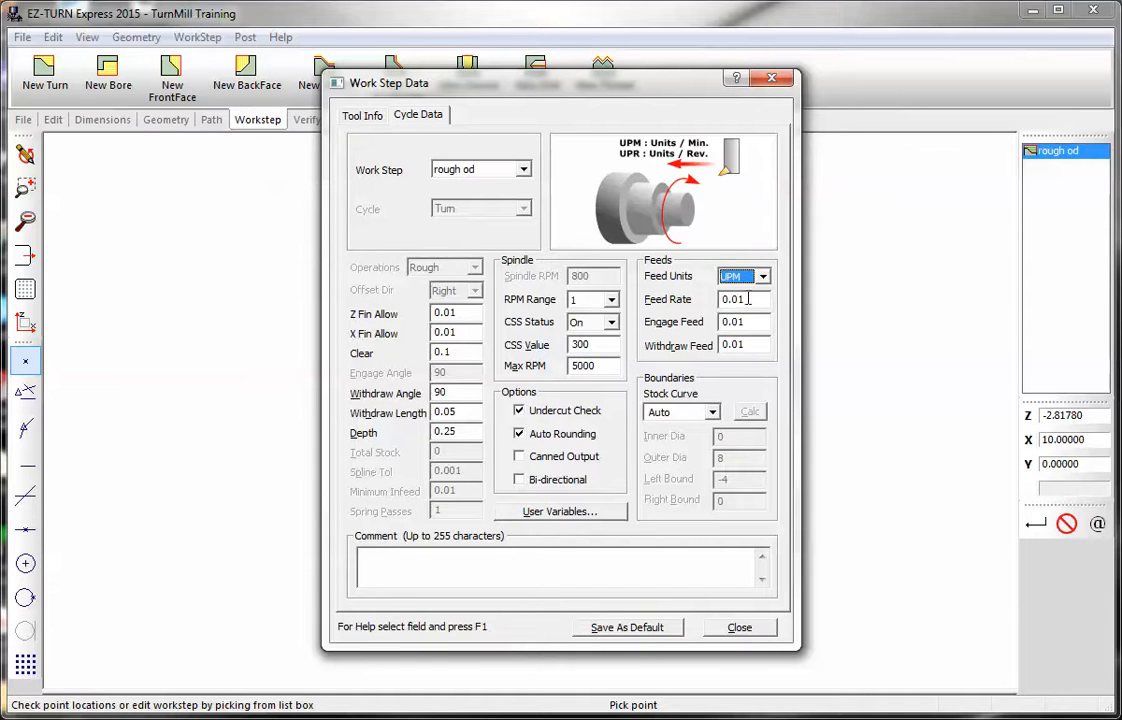
click(762, 277)
click(748, 304)
click(740, 627)
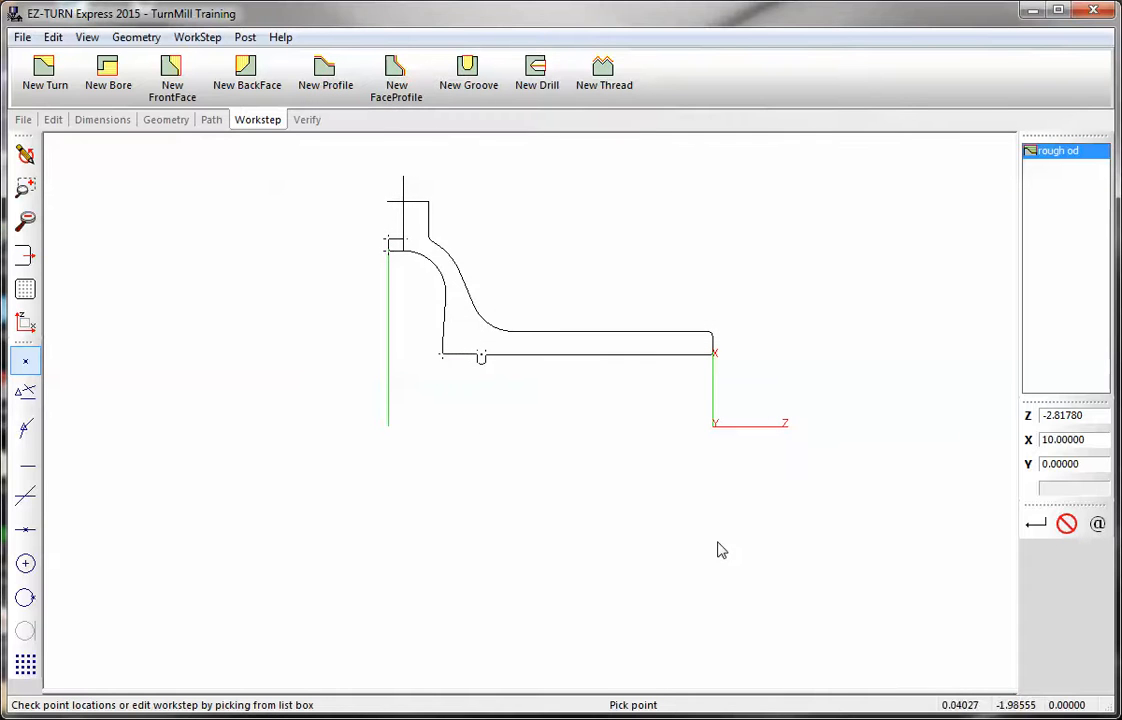
Chain the work step's tool path along the outer profile, from the front corner radius to the flange's outermost horizontal line.
click(211, 121)
click(245, 75)
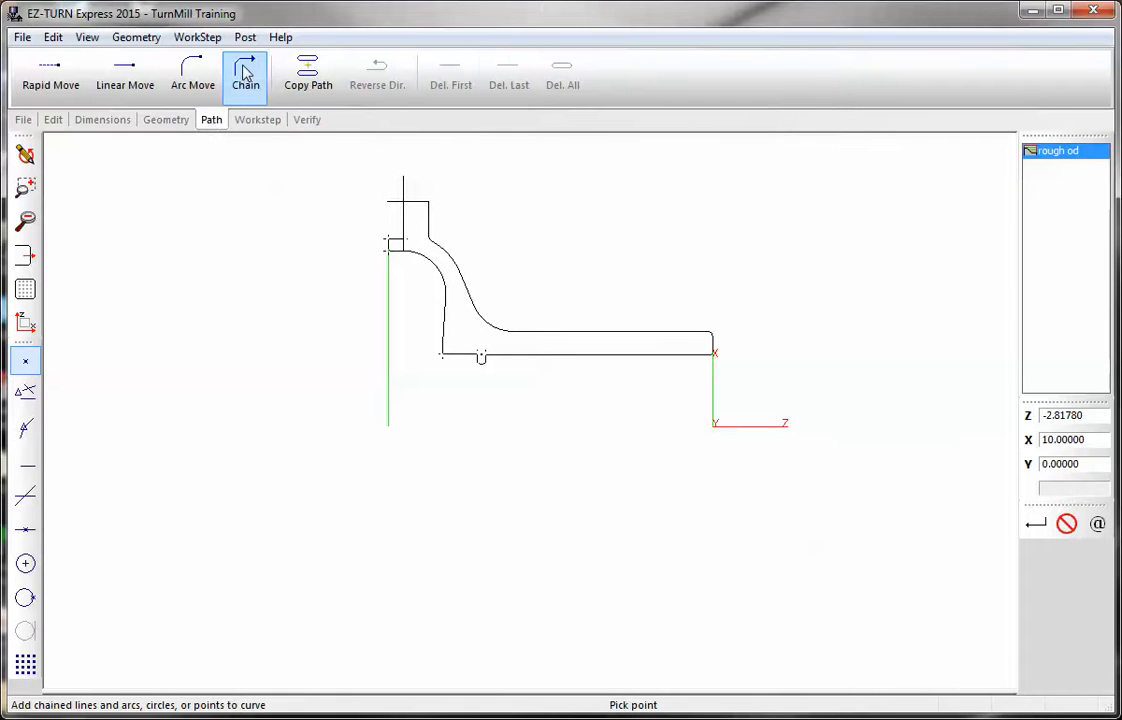
scroll(641, 265, up, 3)
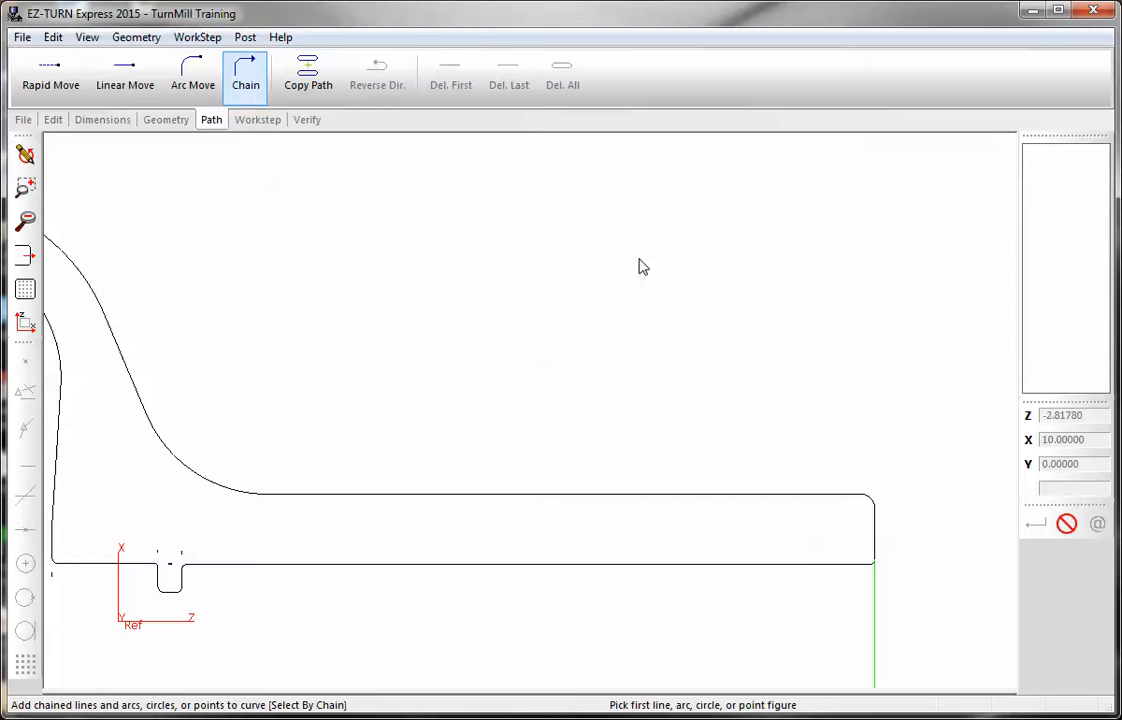
click(876, 511)
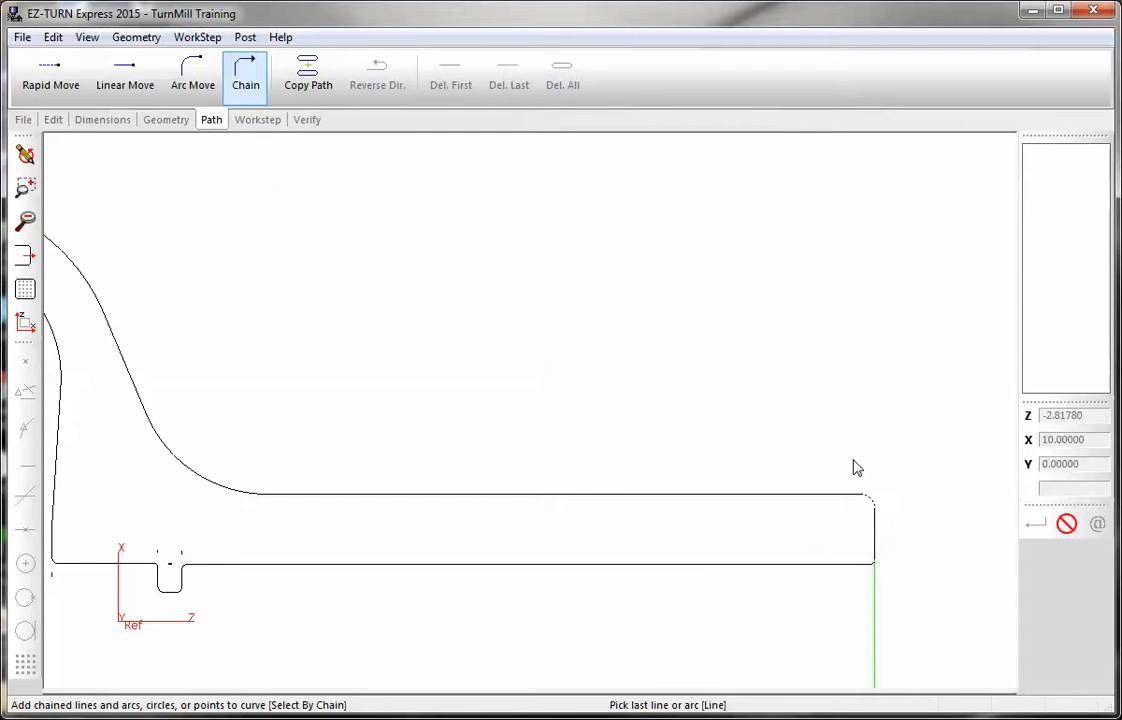
scroll(919, 458, down, 5)
scroll(785, 415, up, 3)
scroll(698, 355, up, 4)
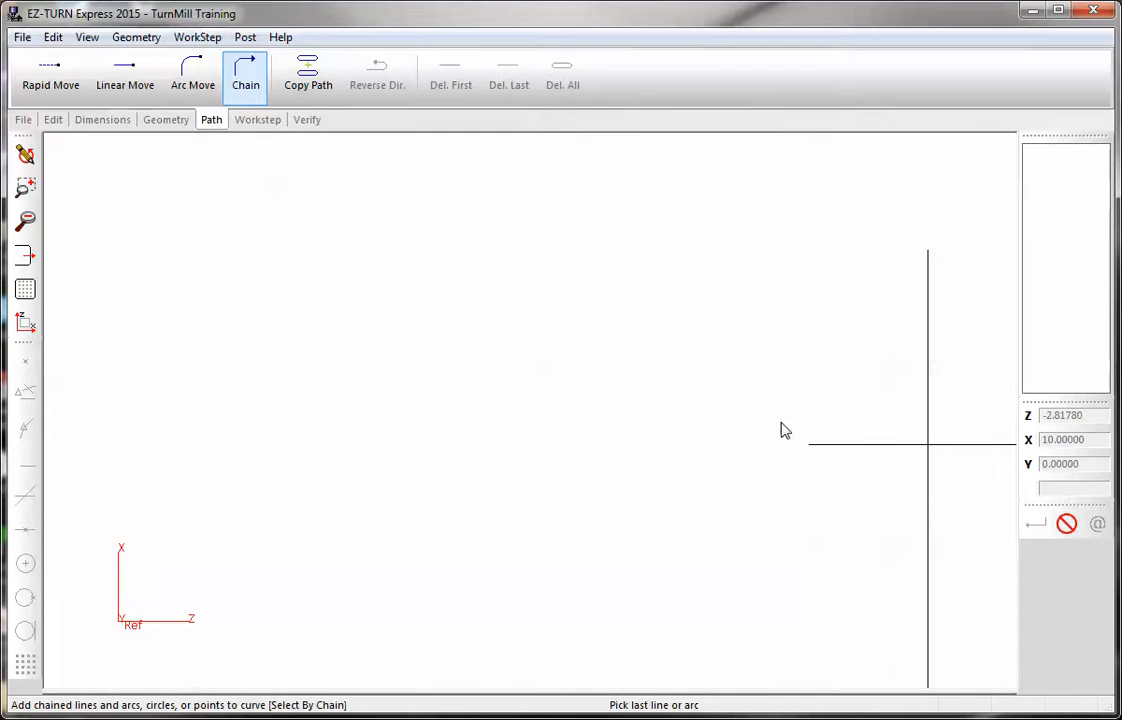
click(812, 445)
scroll(812, 445, down, 2)
scroll(425, 318, down, 3)
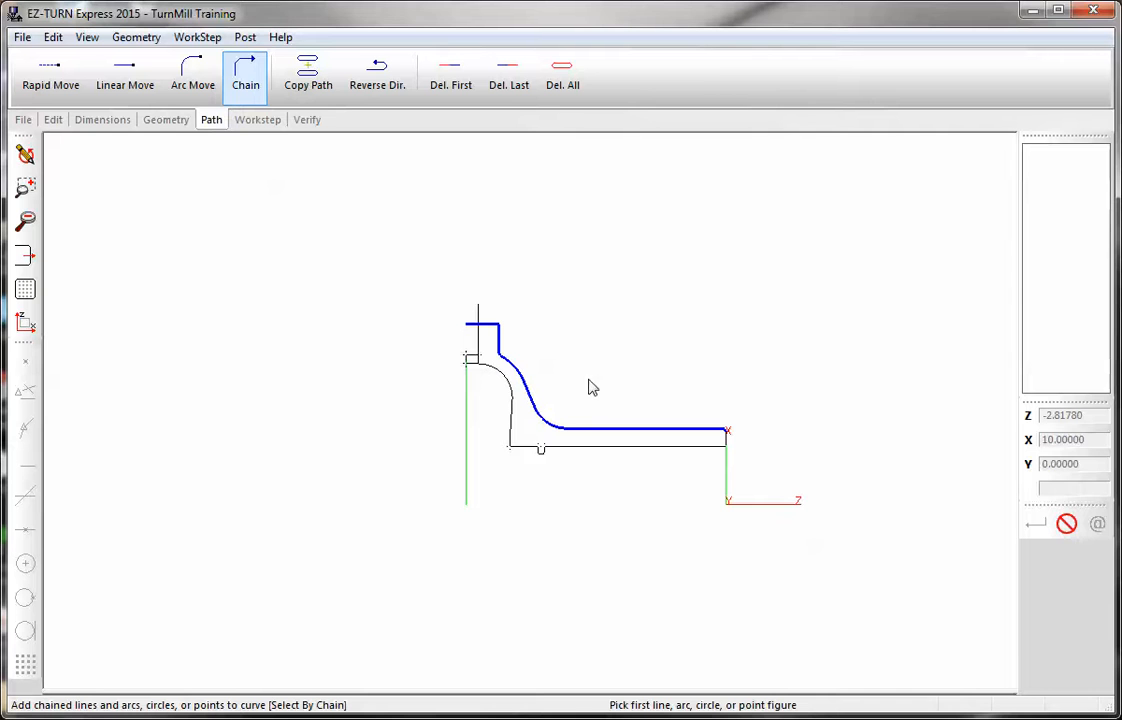
Verify the rough od tool path with the tool shown, check the flange's outer diameter, and clear the display.
click(302, 120)
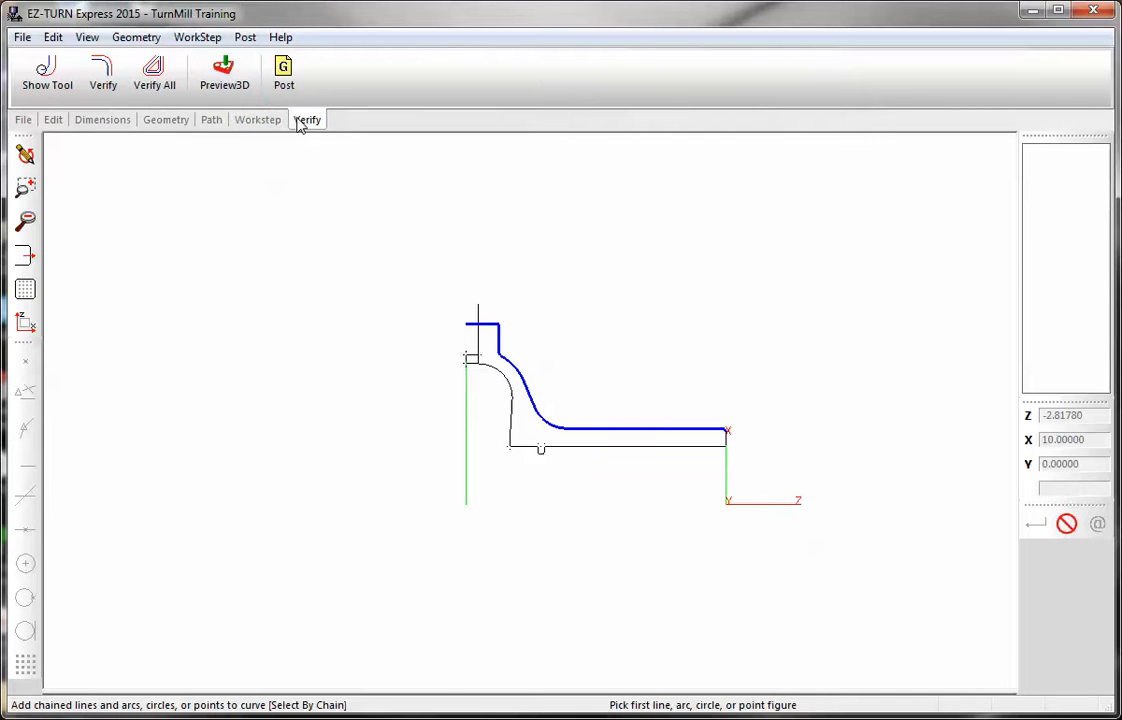
click(46, 74)
click(102, 74)
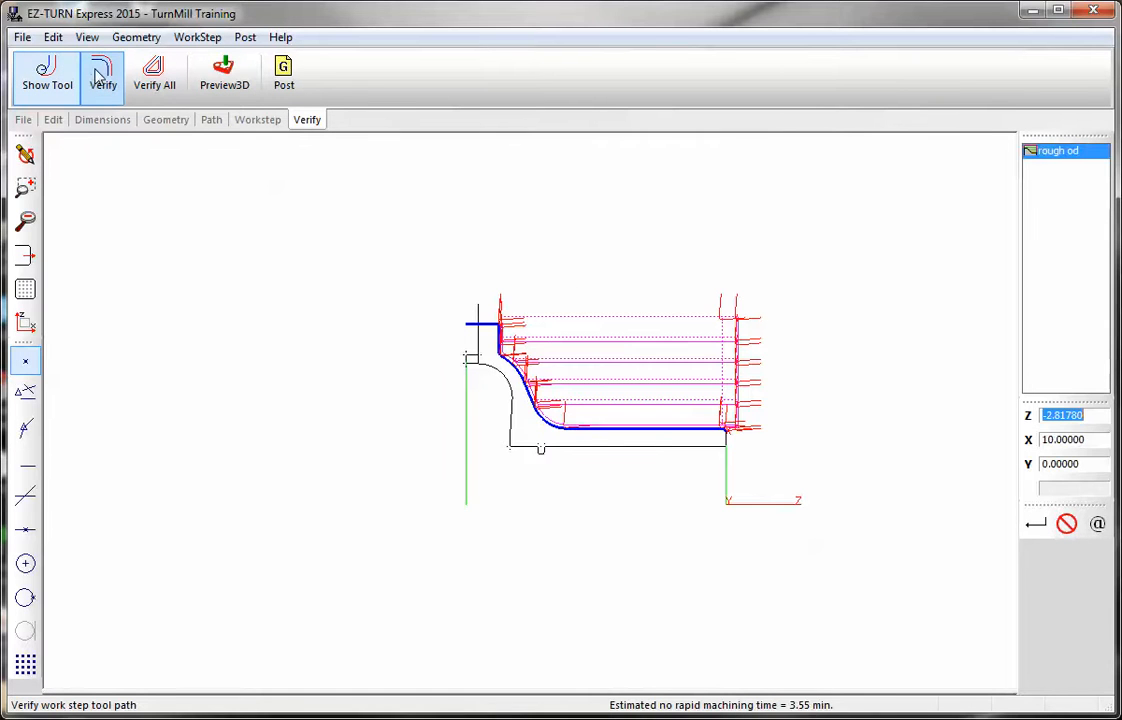
scroll(669, 356, up, 2)
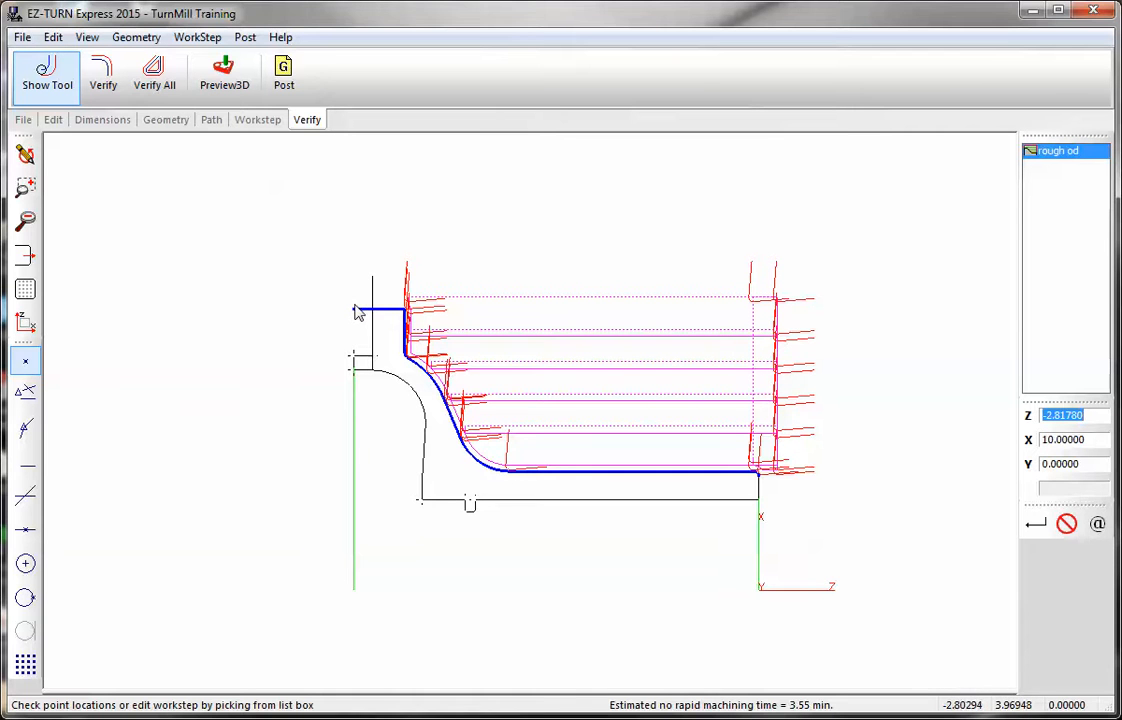
click(1066, 523)
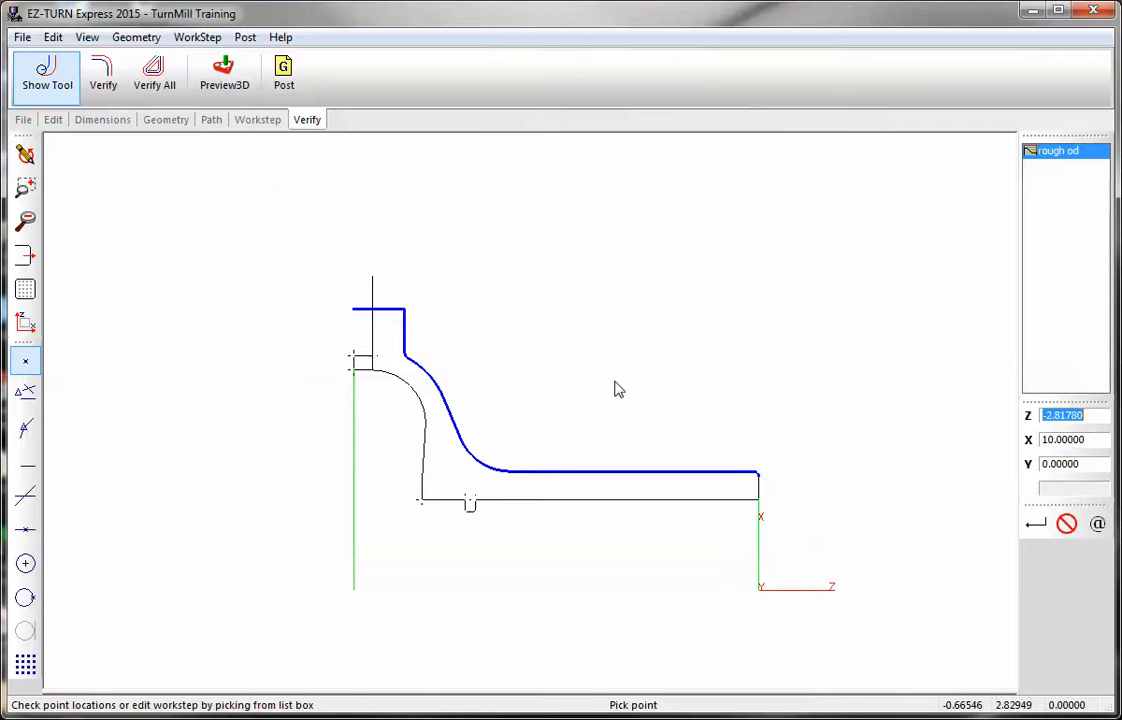
click(211, 120)
click(128, 84)
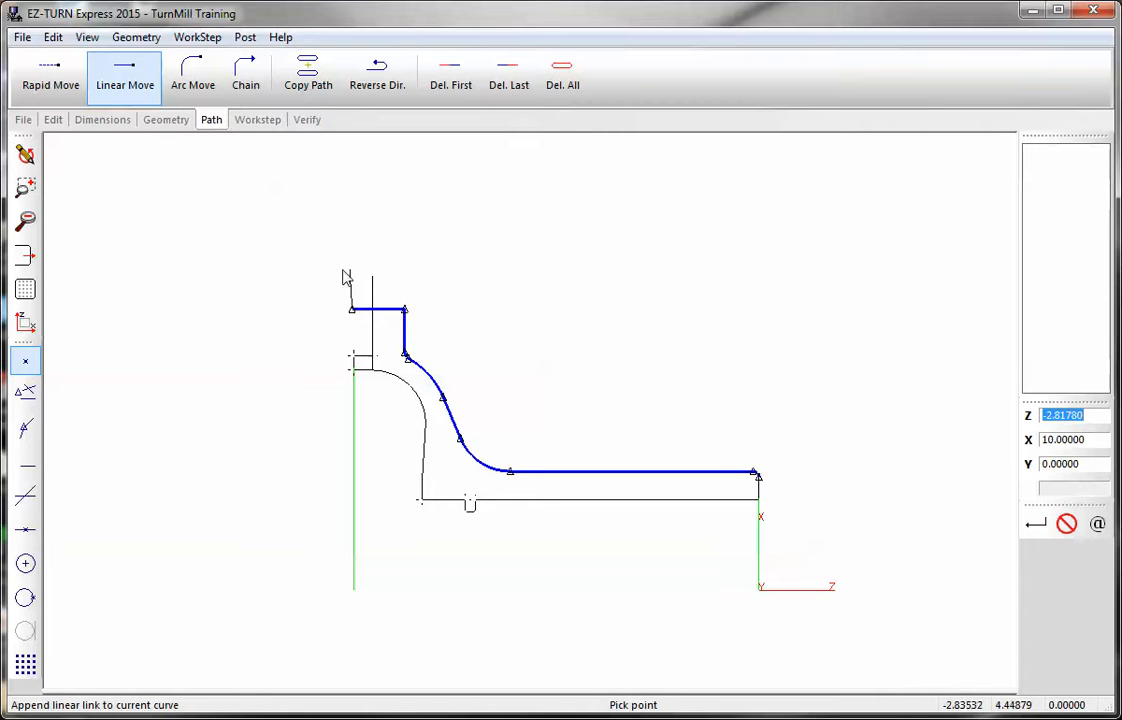
click(1066, 523)
Set the rough od step's stock curve to Manual with an outer diameter of 4.125 and close its data.
double_click(1050, 152)
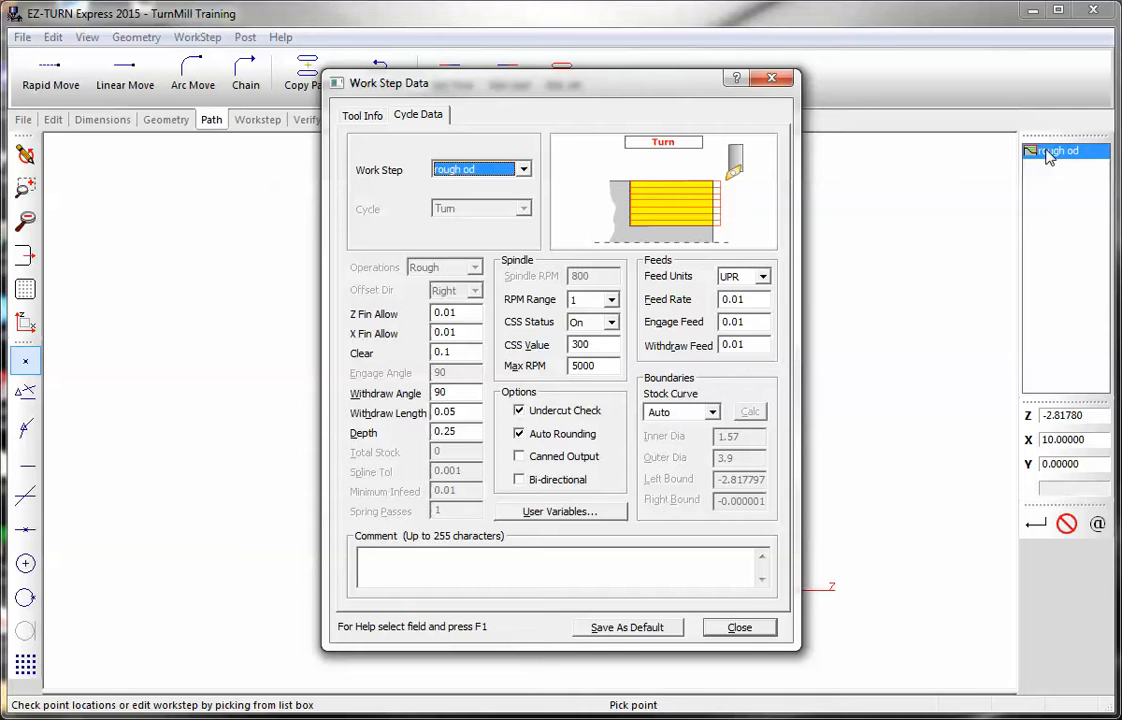
click(692, 412)
click(706, 440)
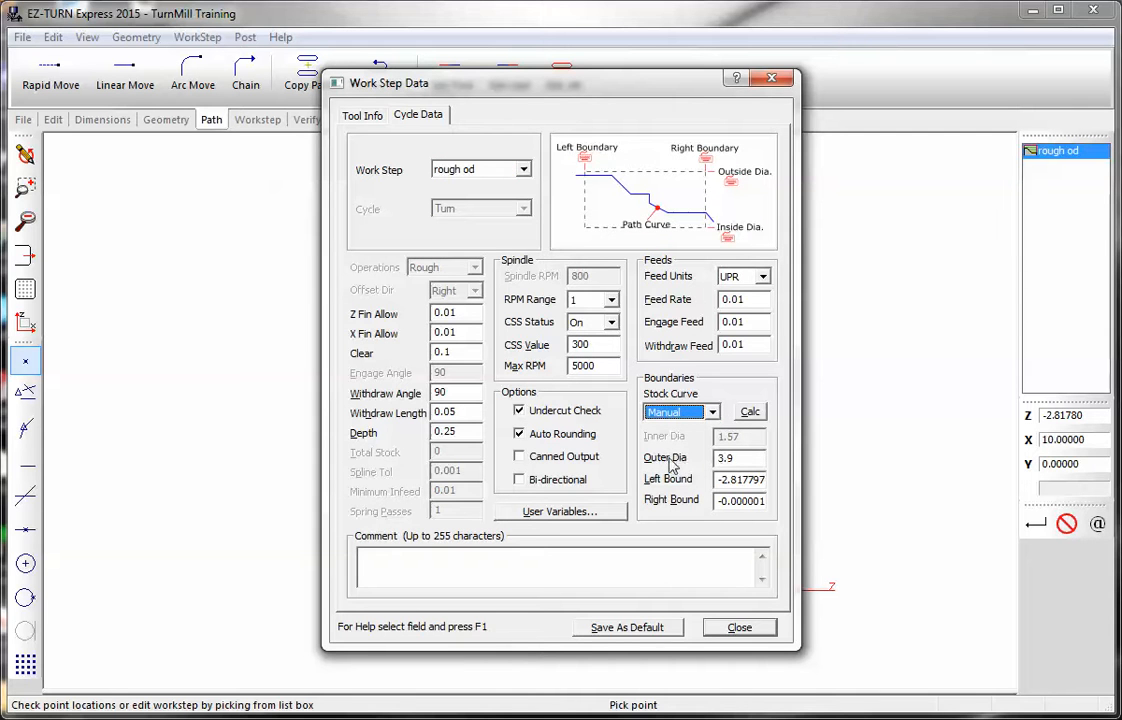
click(721, 457)
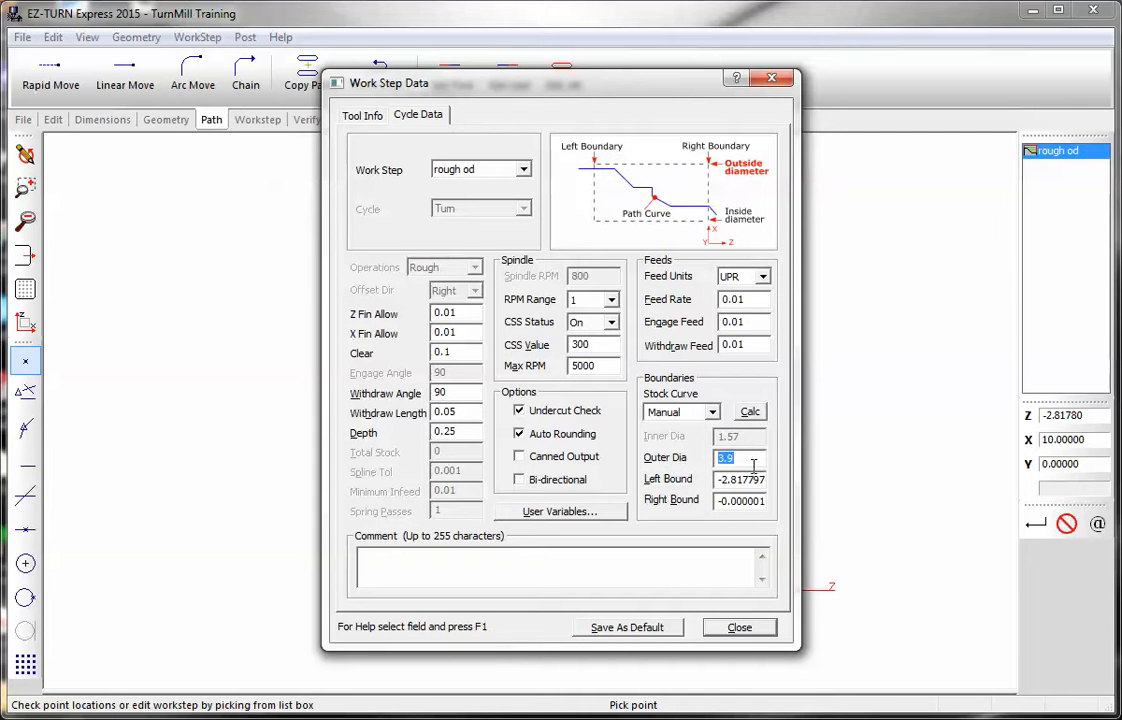
text(4.125)
click(740, 628)
Verify the rough od tool path again to examine the passes over the flange.
click(301, 124)
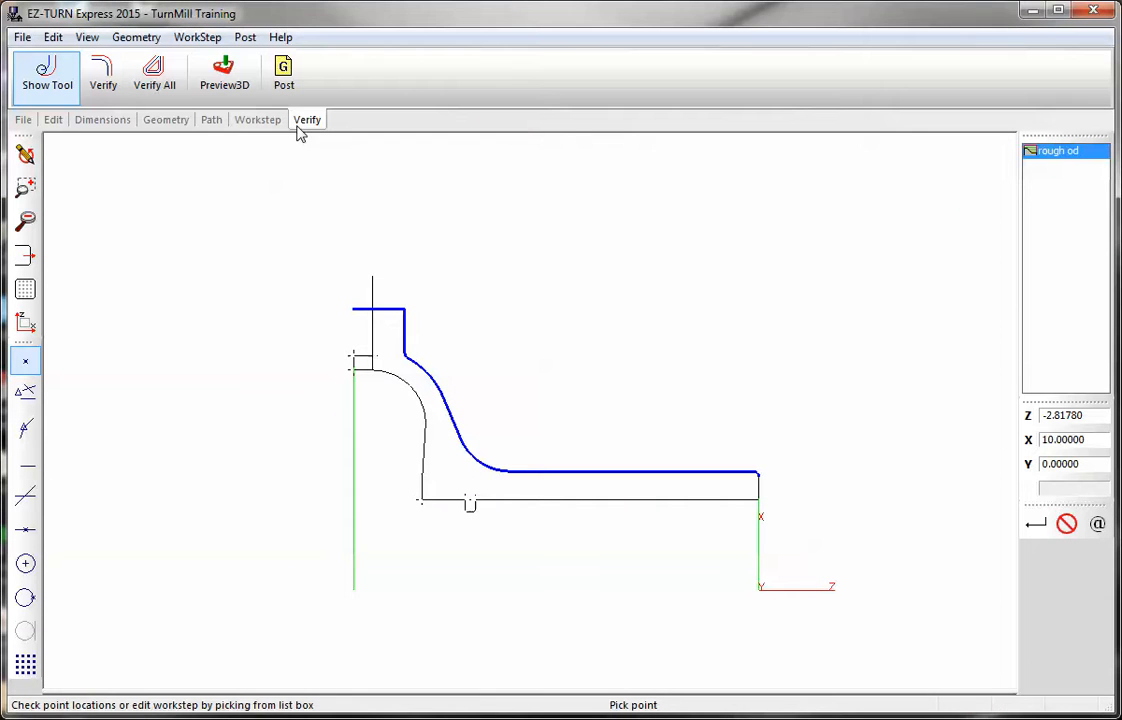
click(100, 70)
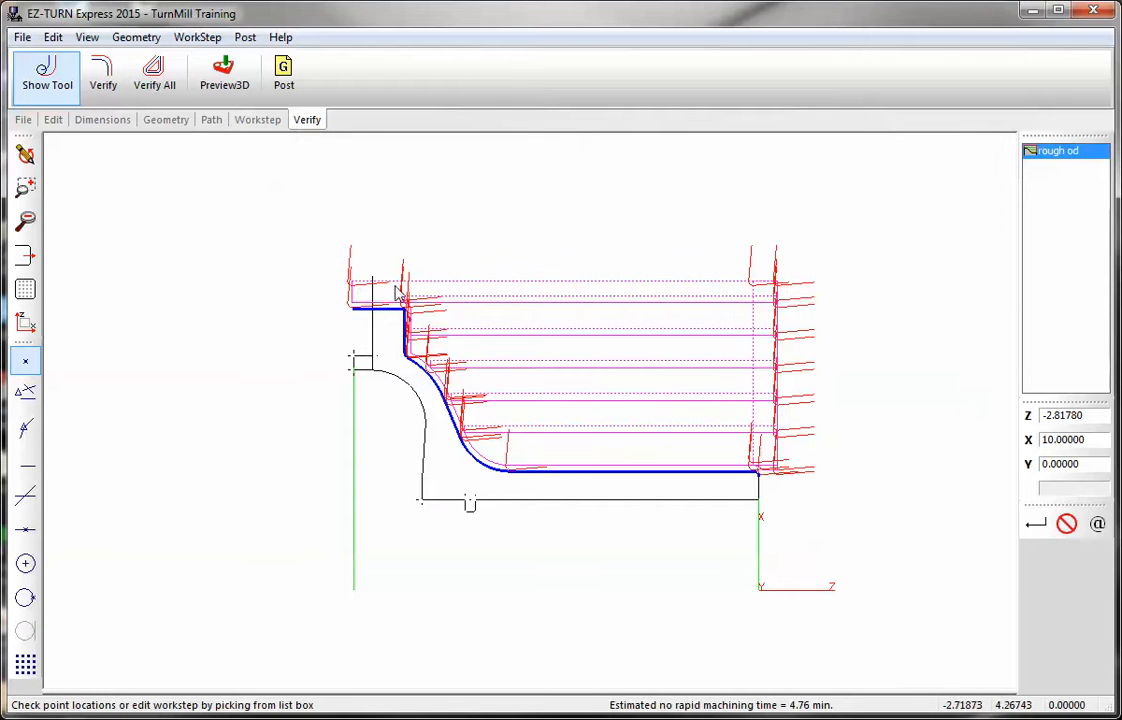
scroll(426, 293, down, 2)
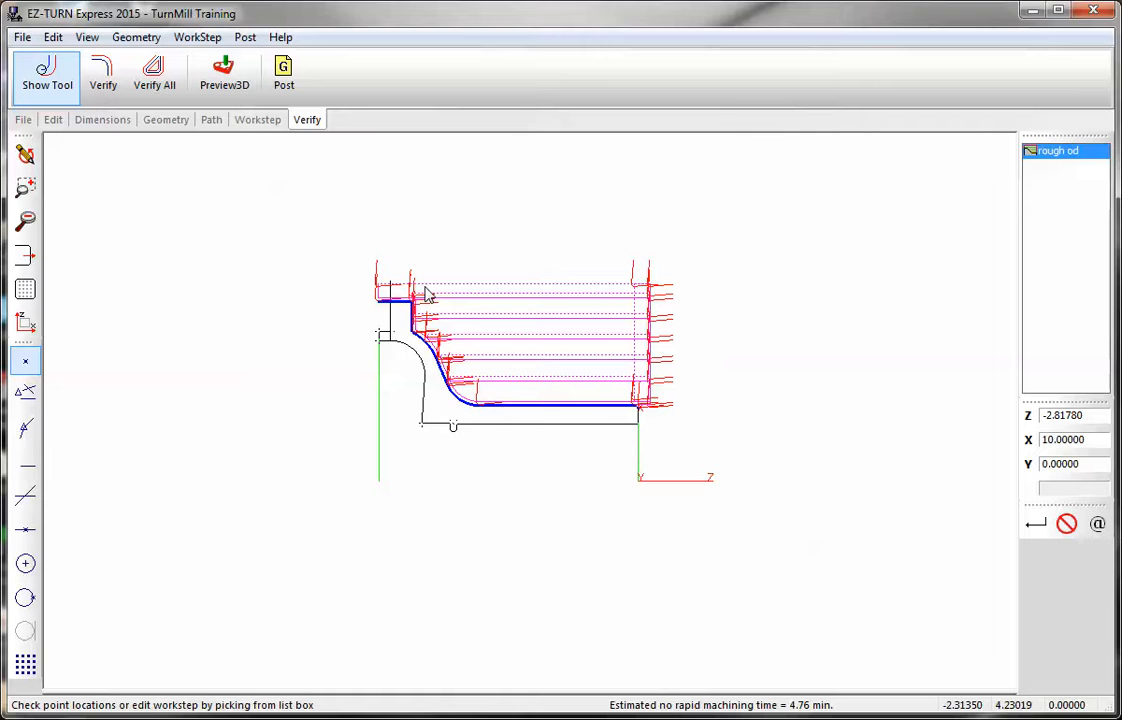
Preview the rough turning in 3D, inspect the machined part from another angle, and restore the flat profile view.
click(239, 100)
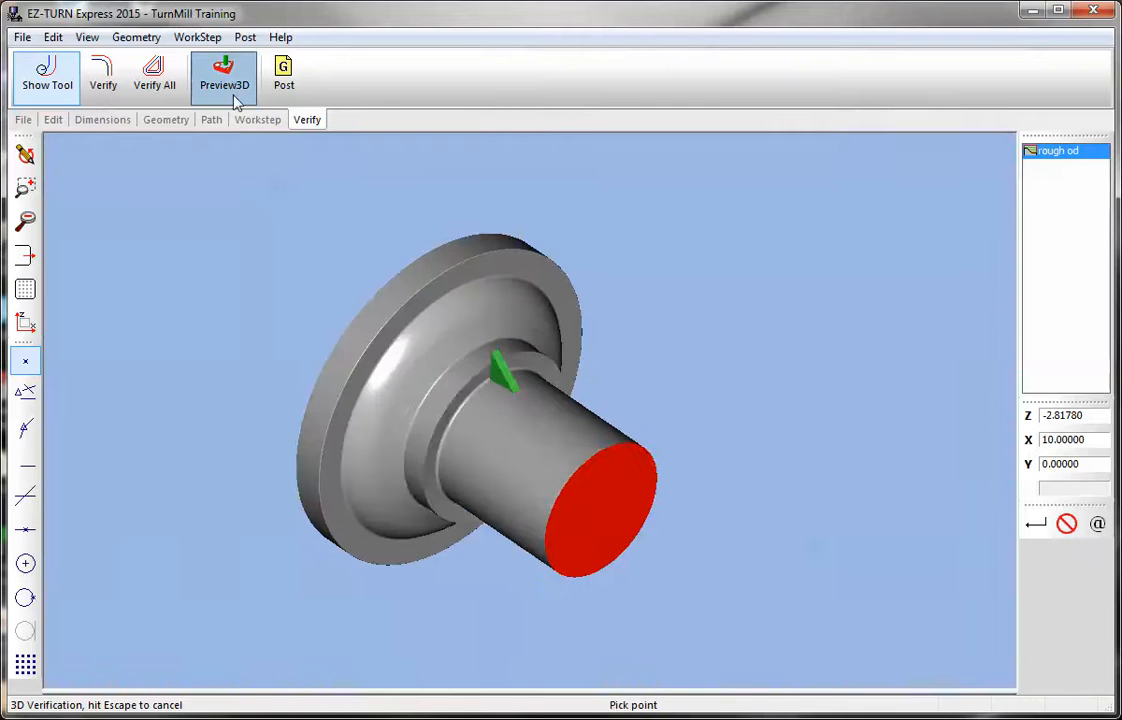
middle_drag(668, 388, 598, 376)
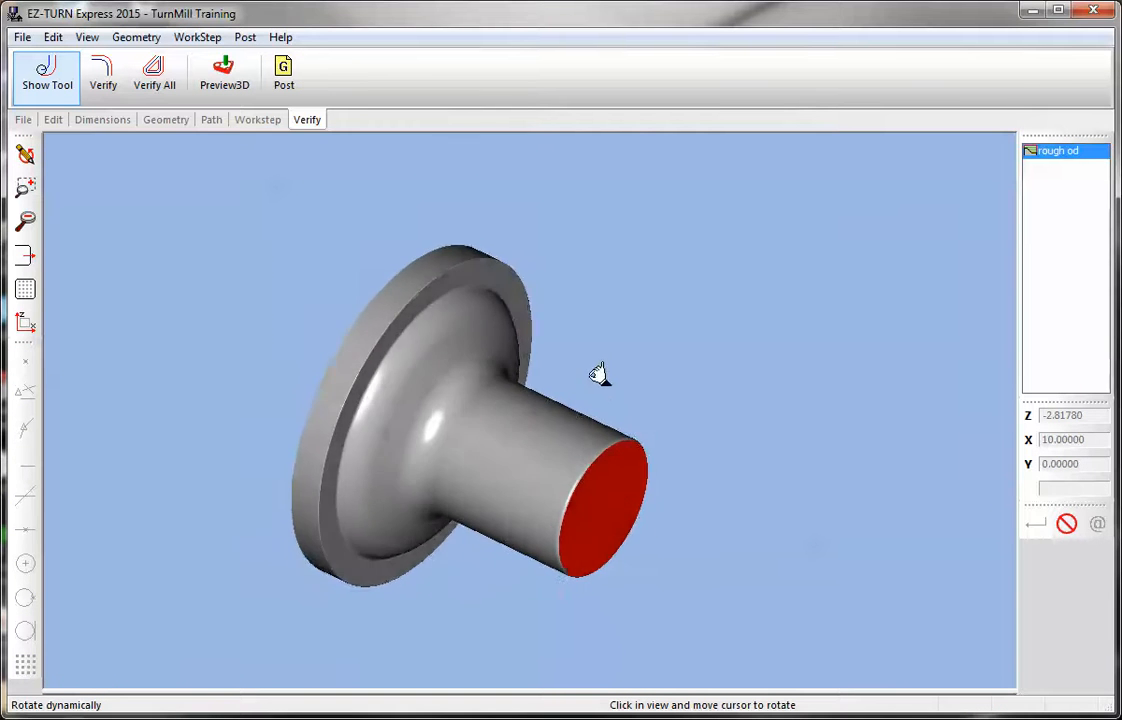
click(25, 153)
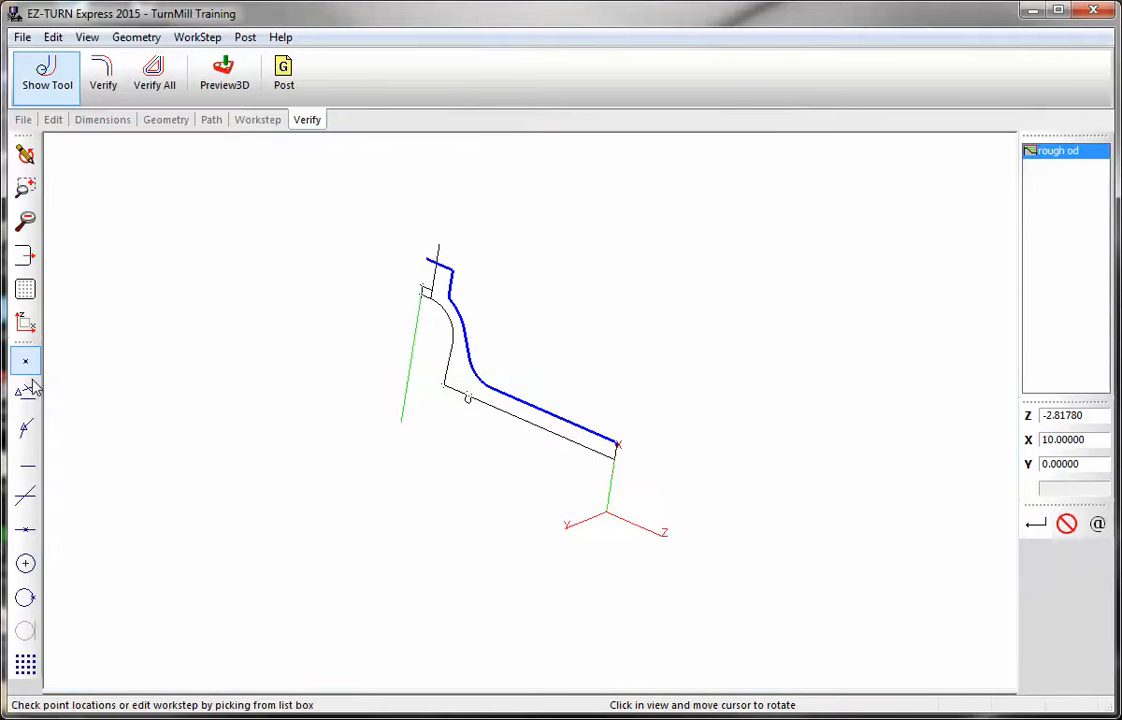
click(25, 322)
scroll(531, 440, up, 3)
scroll(500, 447, down, 4)
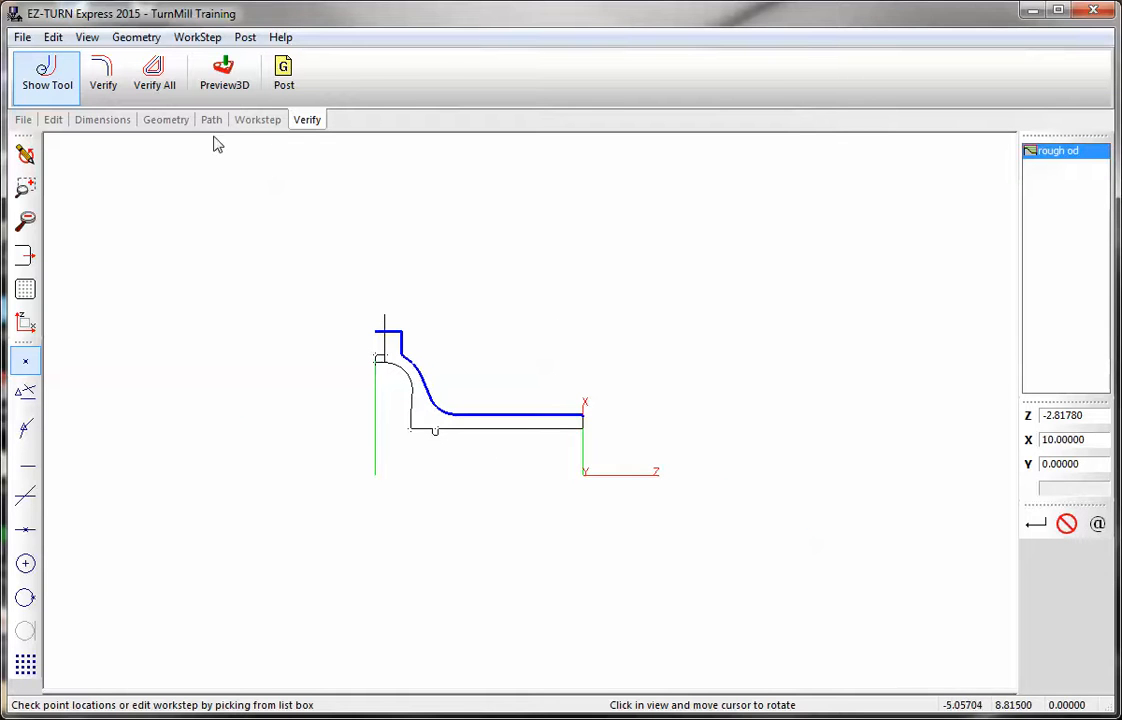
Create a new face profile work step named "face".
click(252, 124)
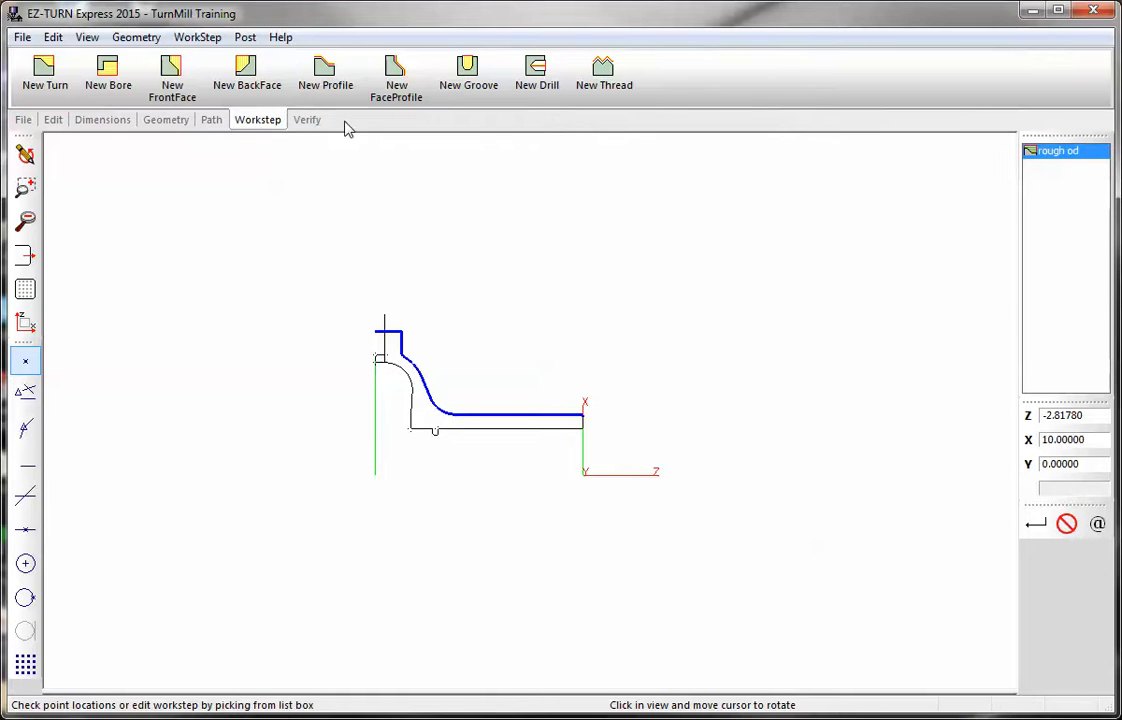
click(398, 88)
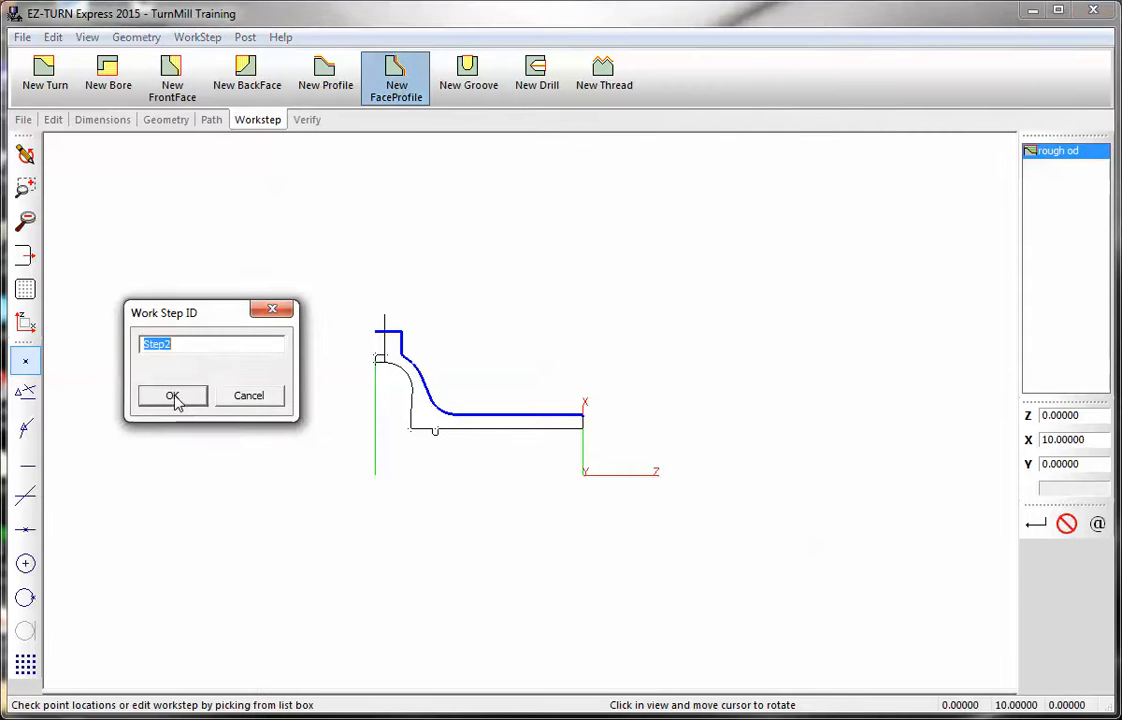
text(f)
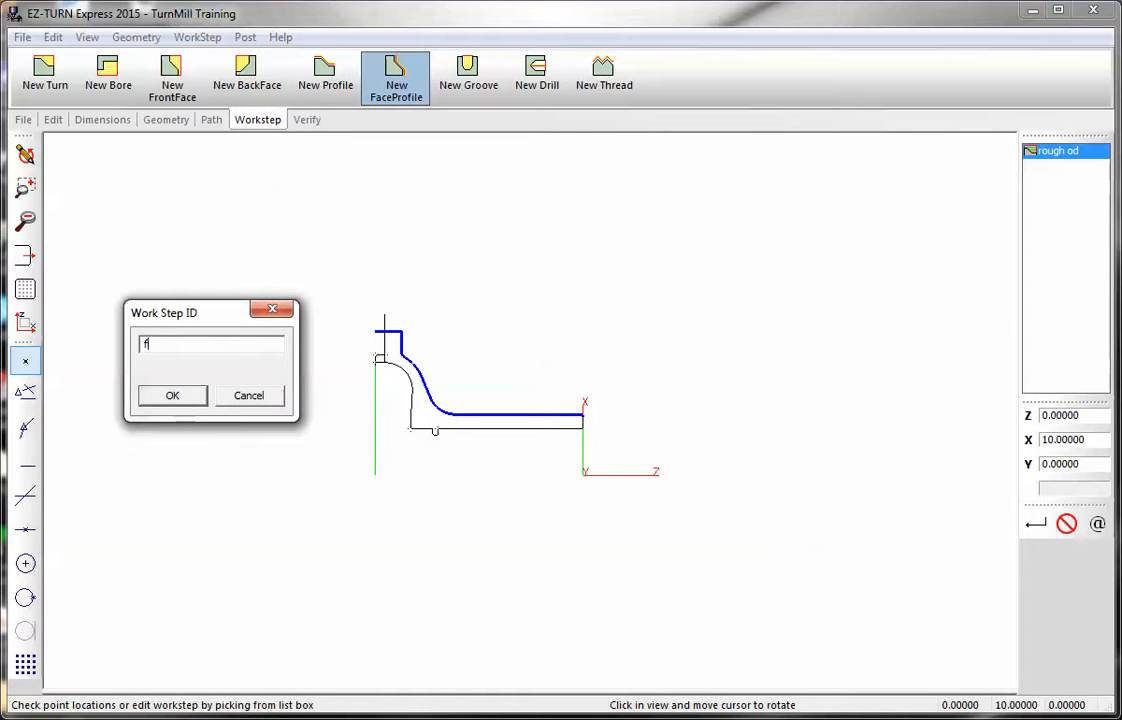
text(ace)
key(Return)
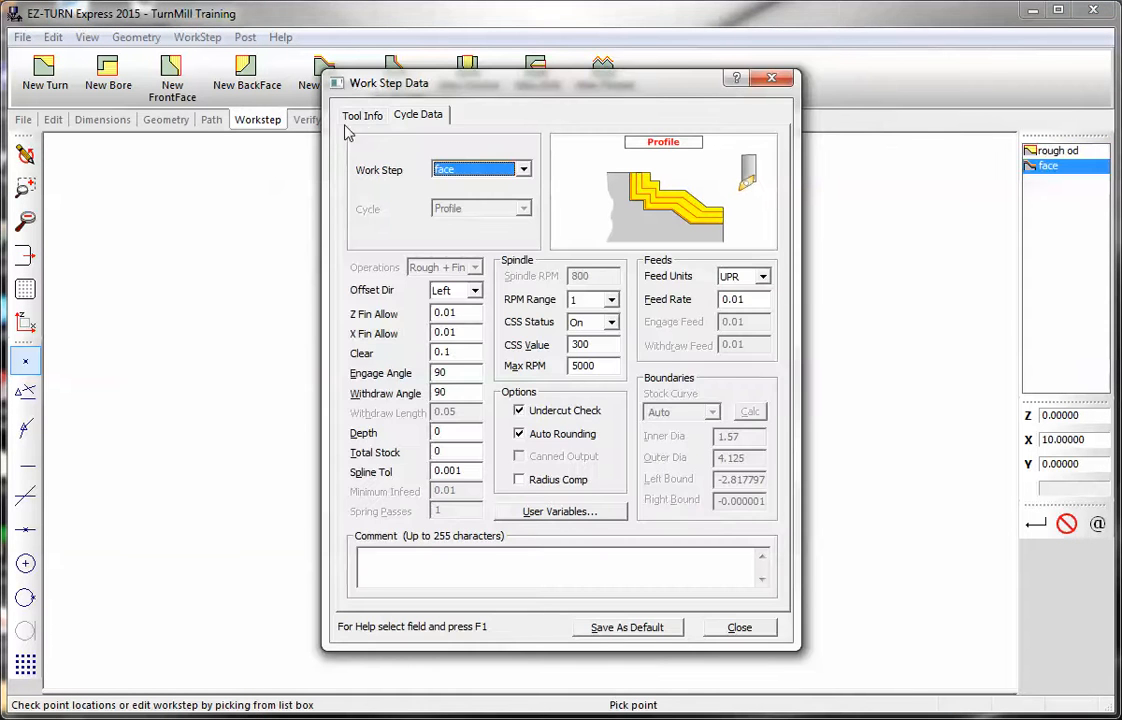
Check the face step's tool info and set its Z and X finish allowances to 0.
click(362, 115)
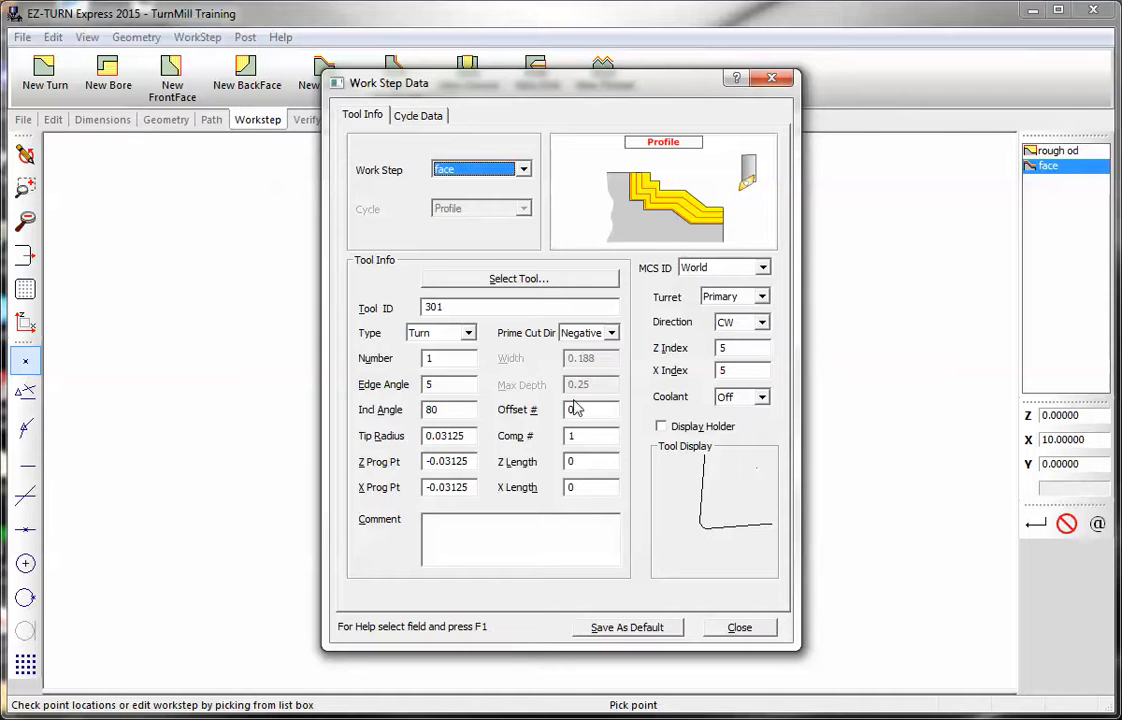
click(436, 116)
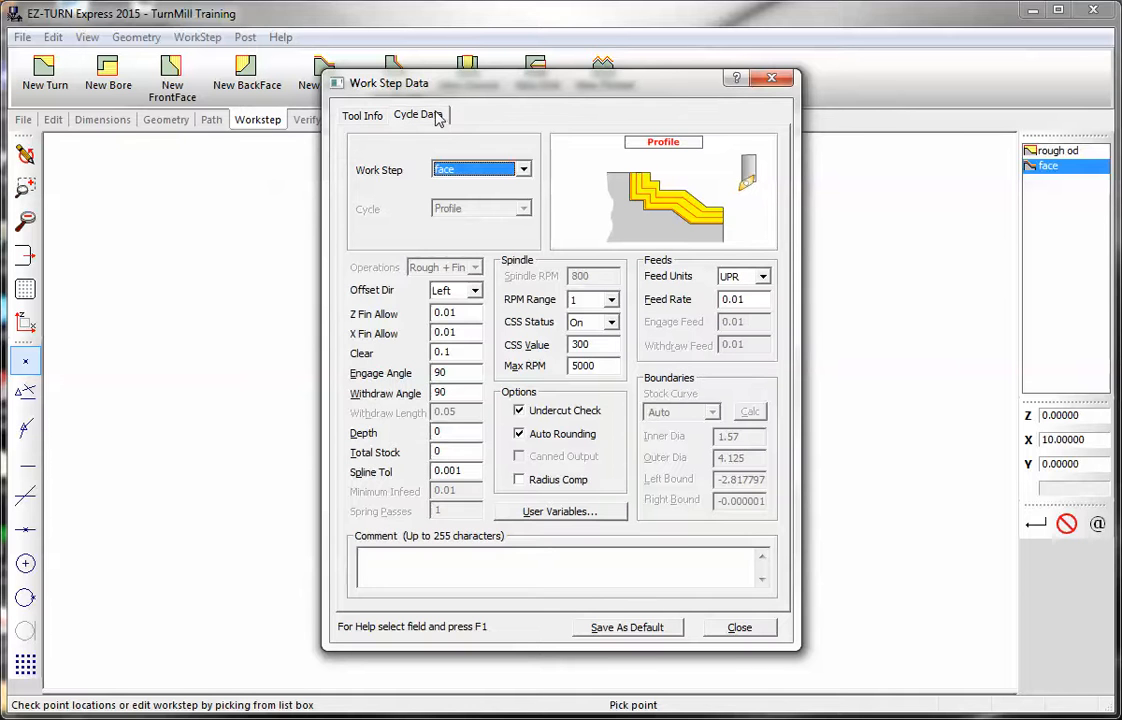
click(469, 314)
text(0)
click(460, 333)
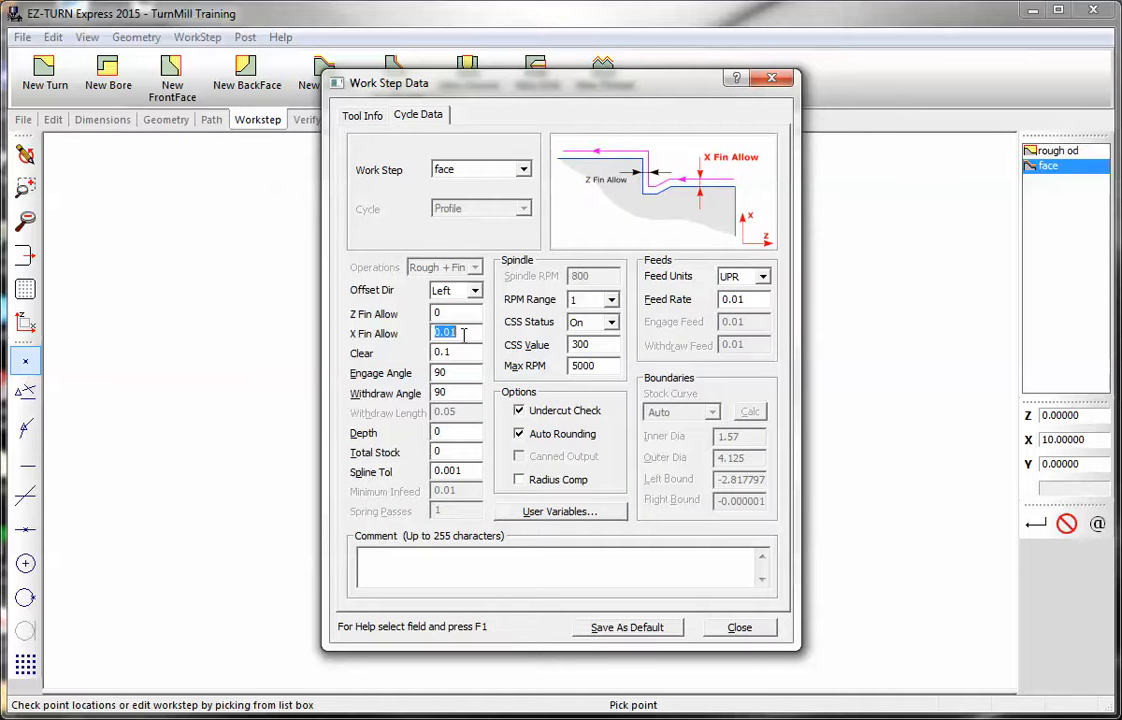
text(0)
drag(538, 84, 328, 69)
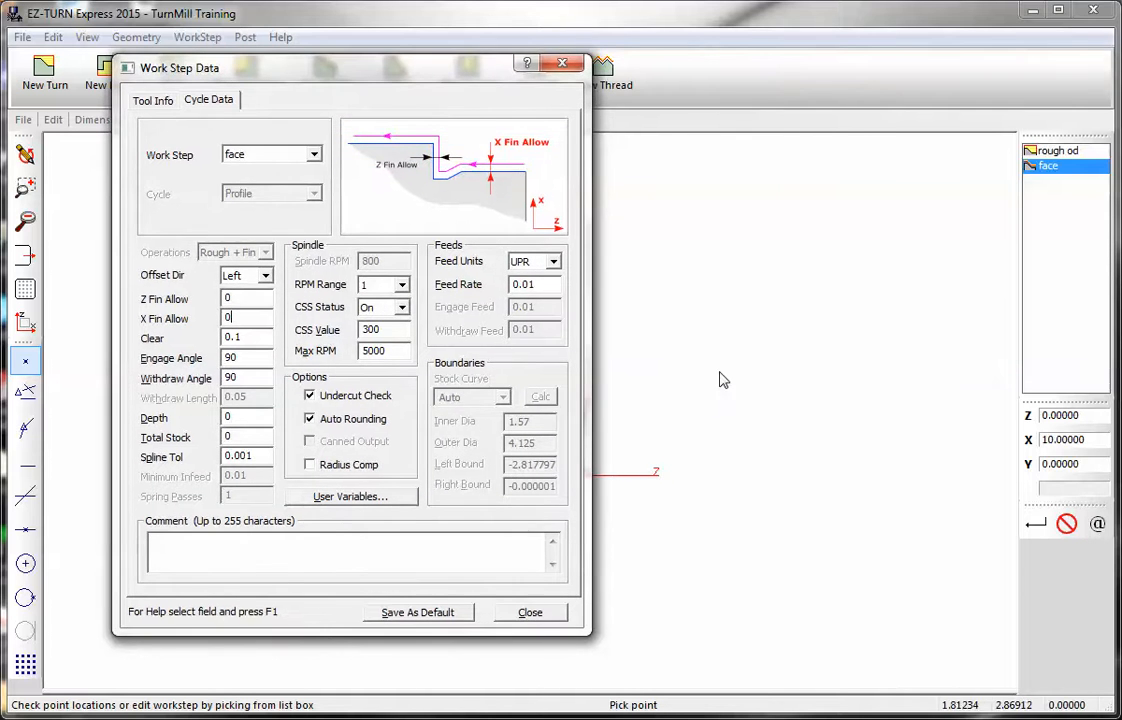
Set the face step's total stock to 0.02 and depth to 0.01, and close the work step data.
click(244, 435)
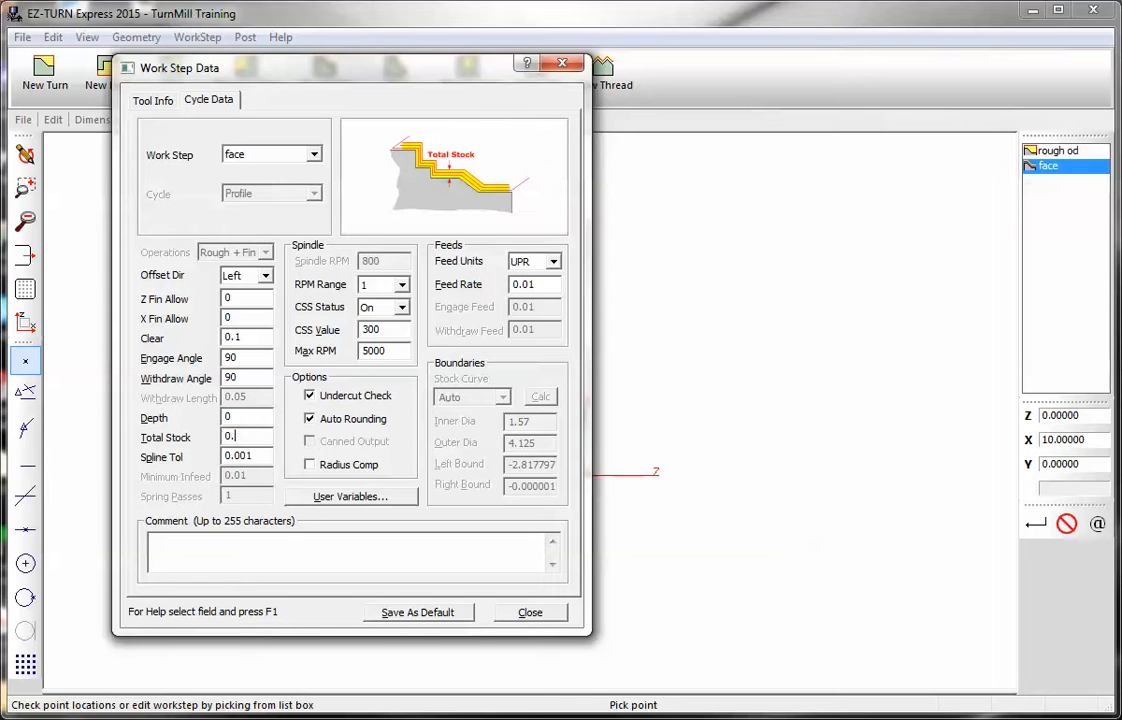
click(242, 417)
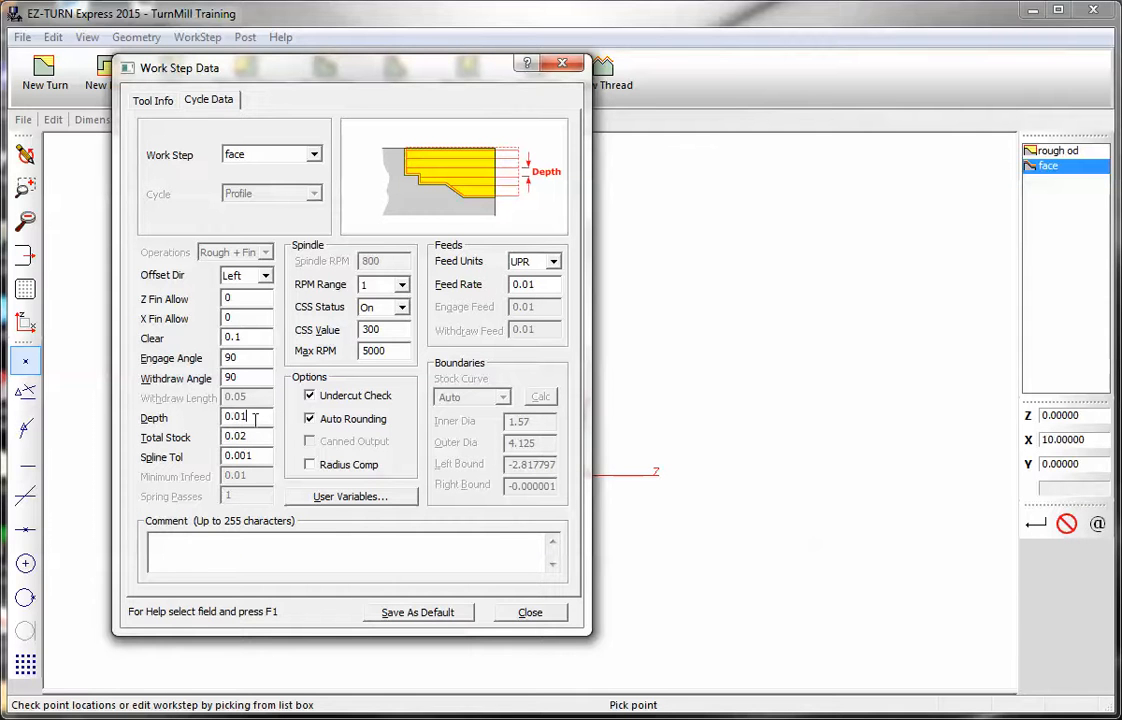
text(.01)
click(522, 610)
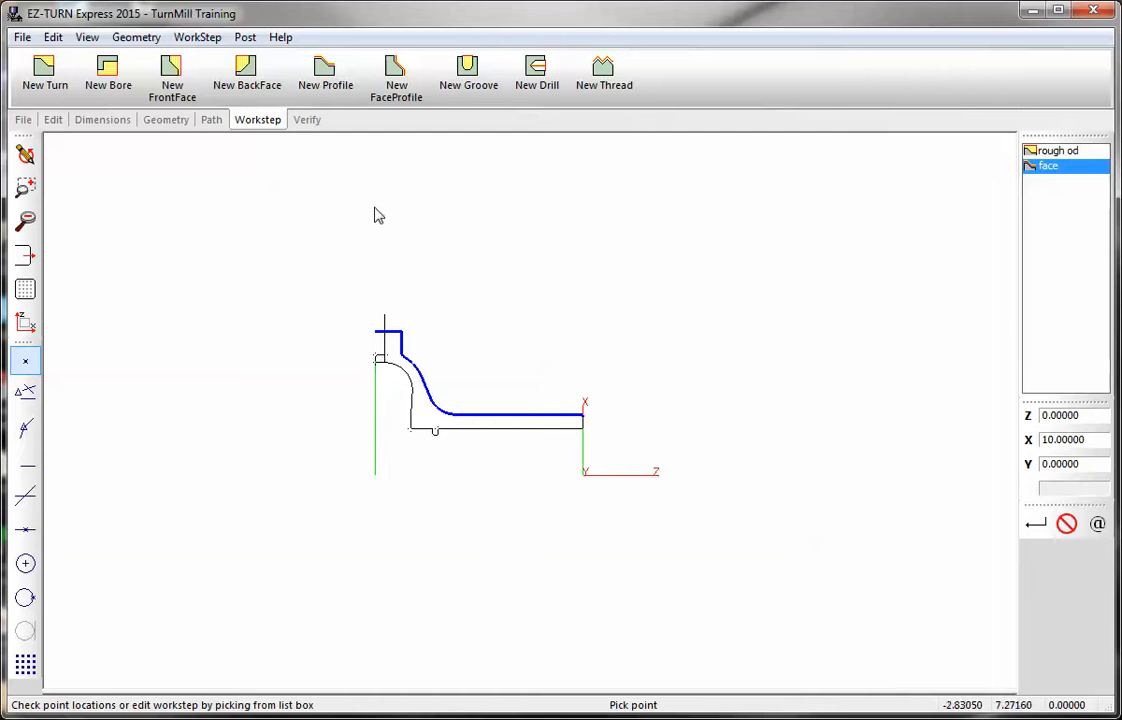
Create the face step's linear path at Z0 from X4.125 down to X0.
click(210, 120)
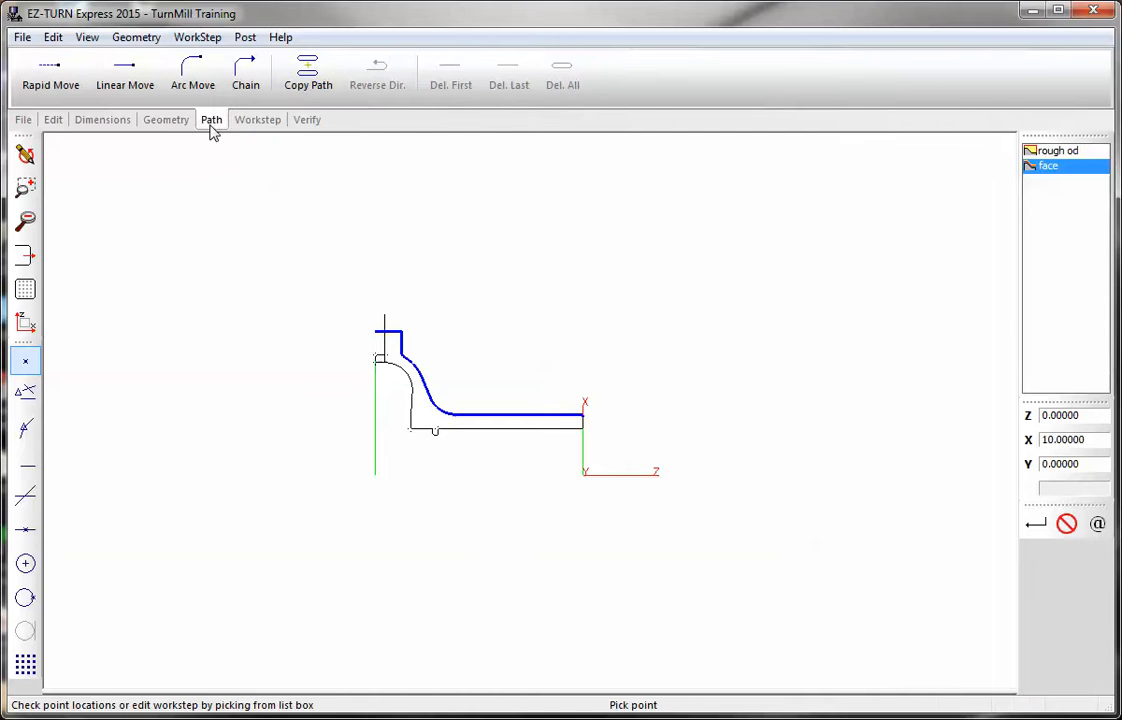
click(127, 72)
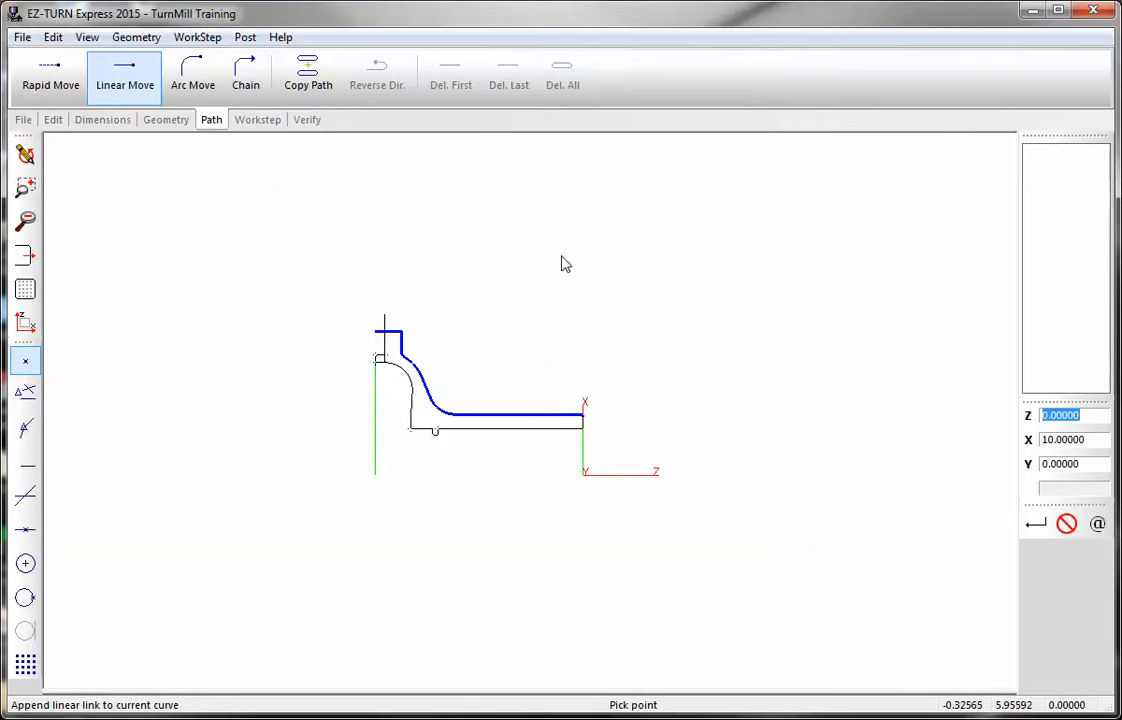
double_click(1050, 438)
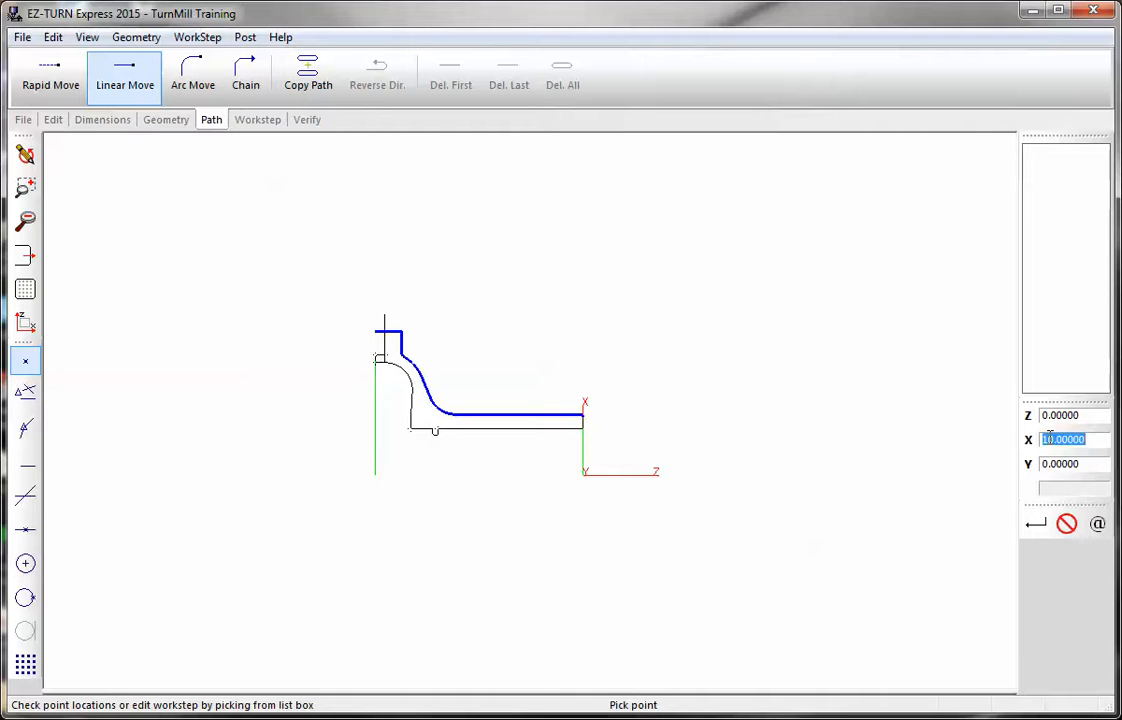
text(4.125)
key(Return)
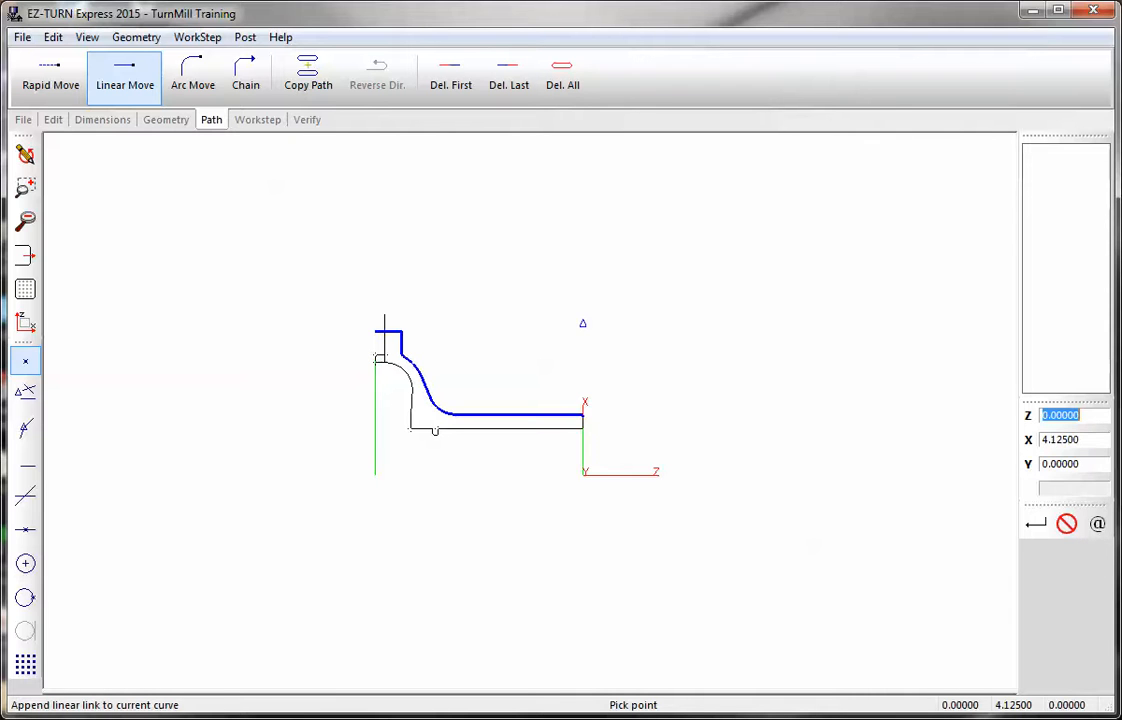
click(1074, 439)
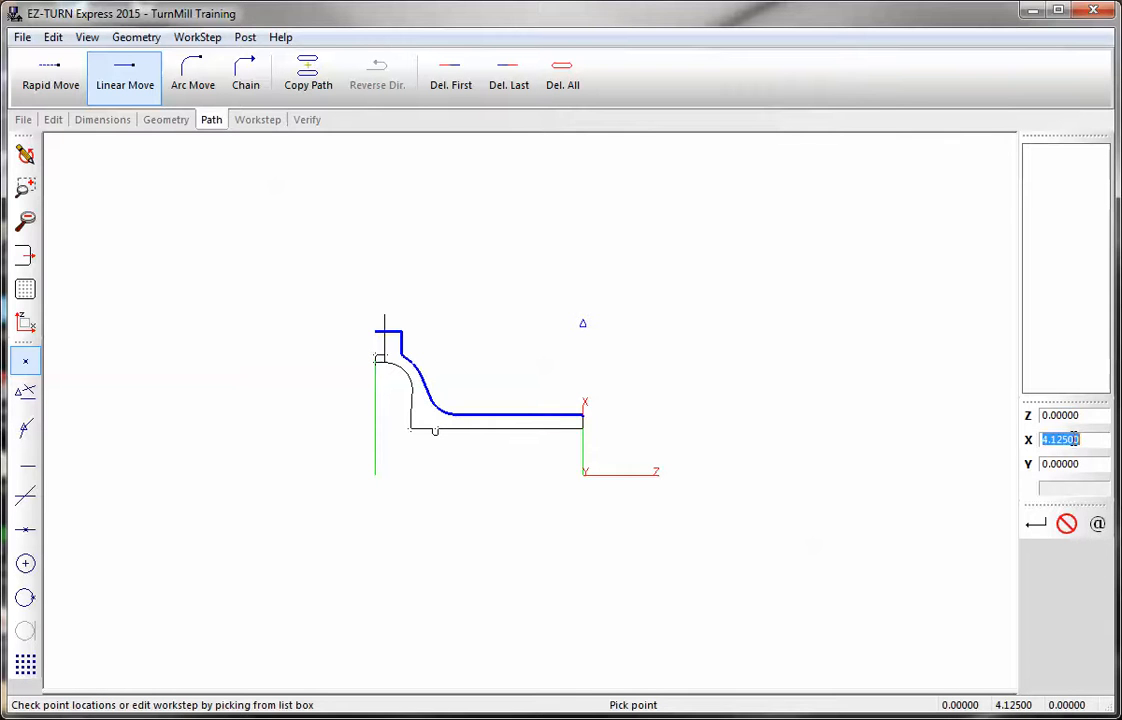
text(0)
key(Return)
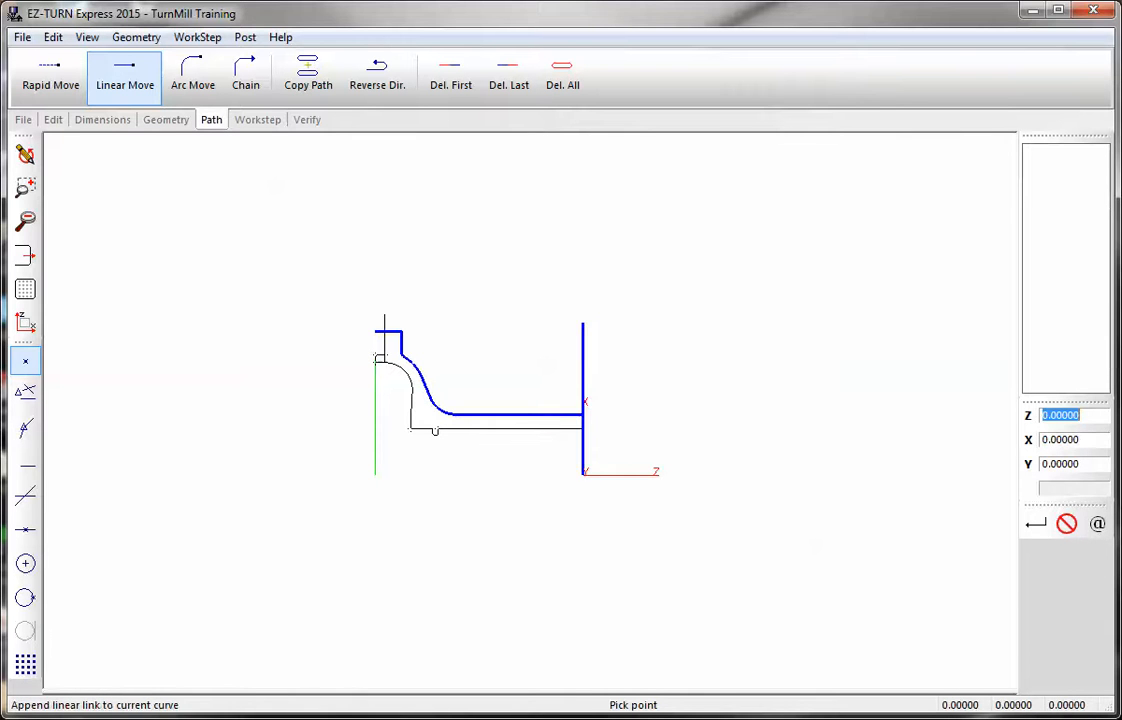
click(1066, 523)
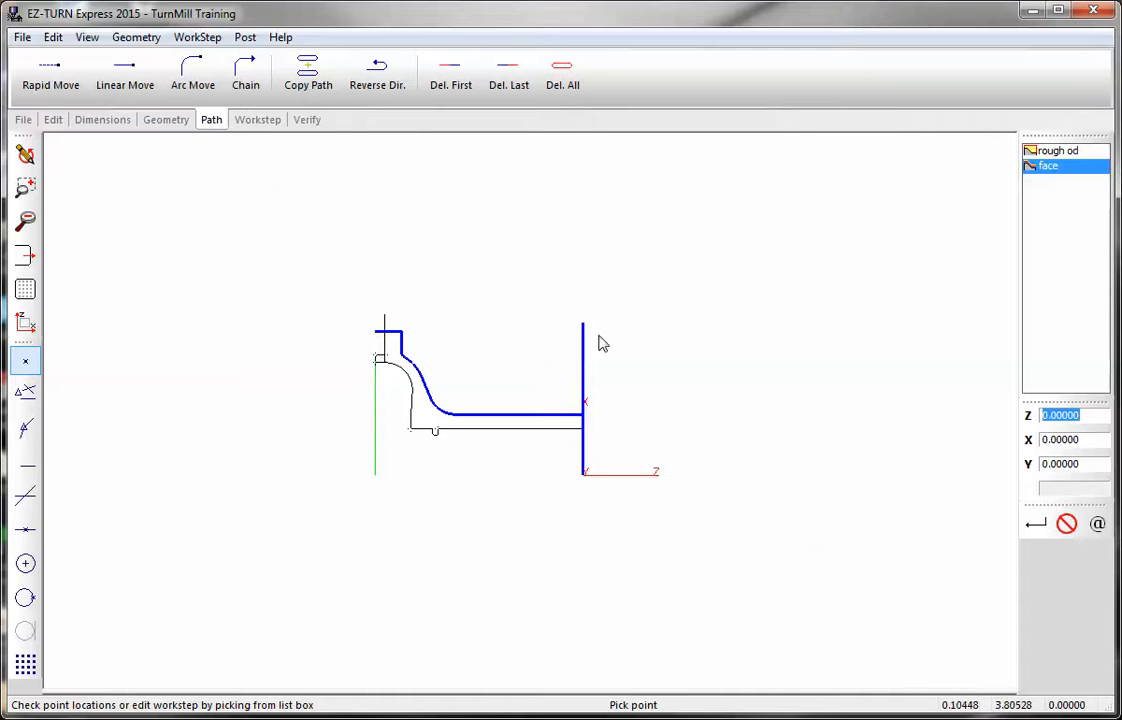
Check the face step's offset direction options without changing them, and verify its toolpath.
double_click(1042, 168)
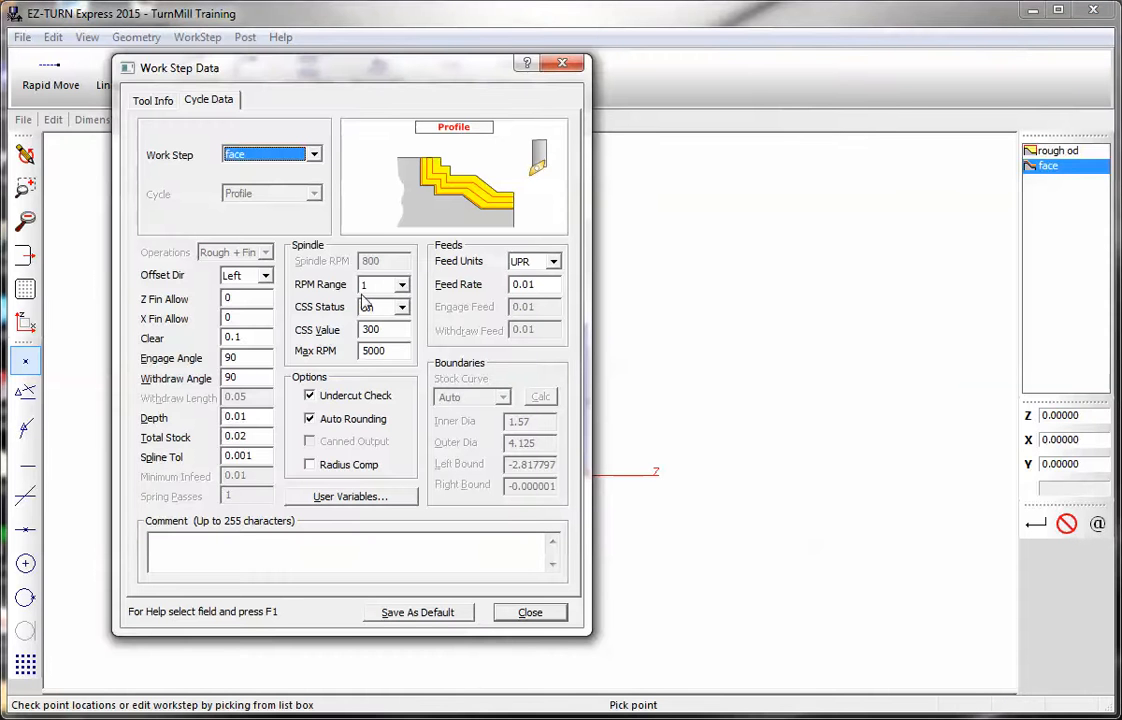
click(237, 285)
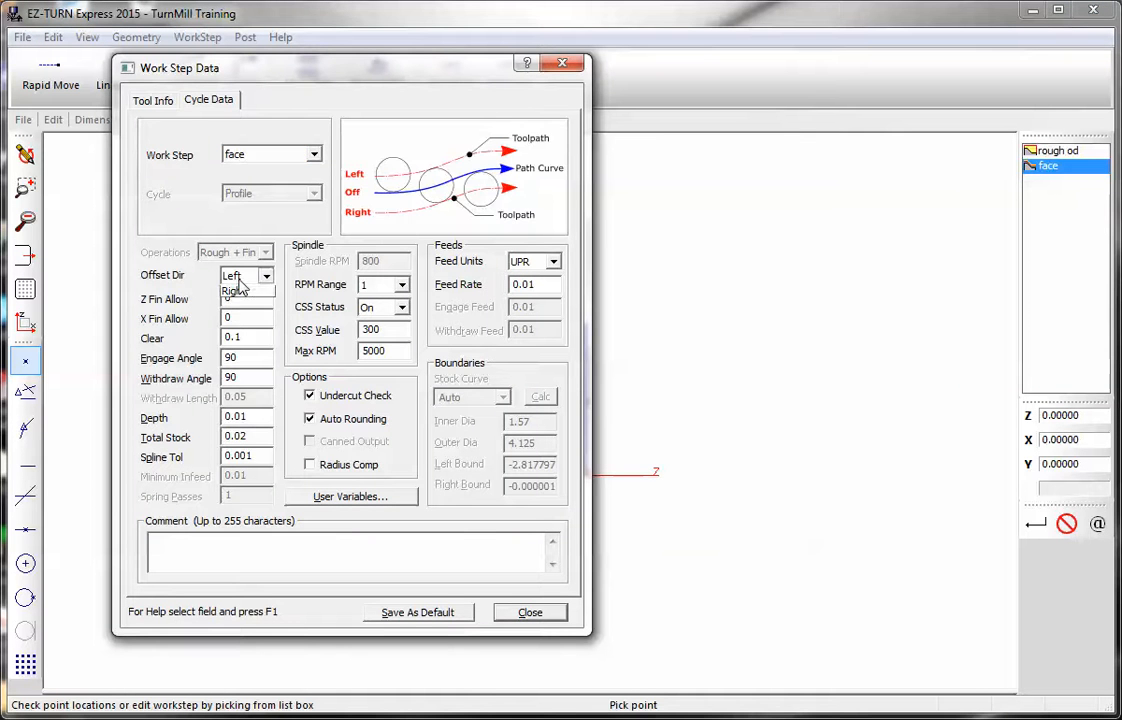
click(528, 612)
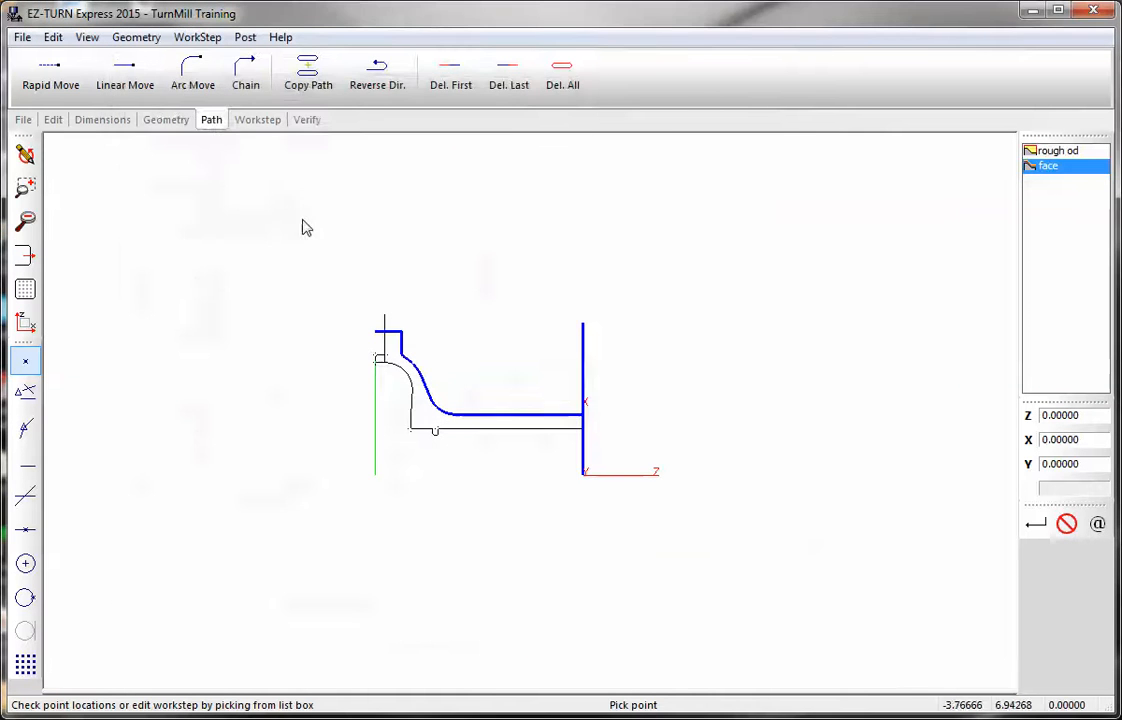
click(316, 120)
click(104, 75)
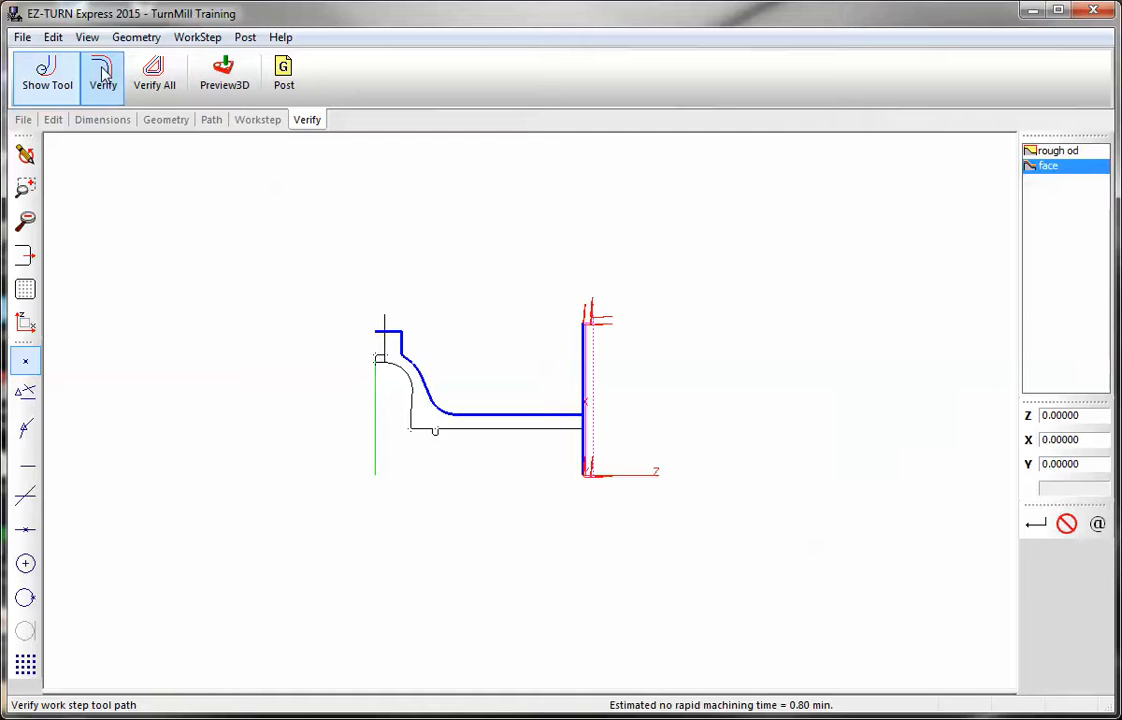
Try the face step with its offset direction set to Right and verify the toolpath.
click(1036, 167)
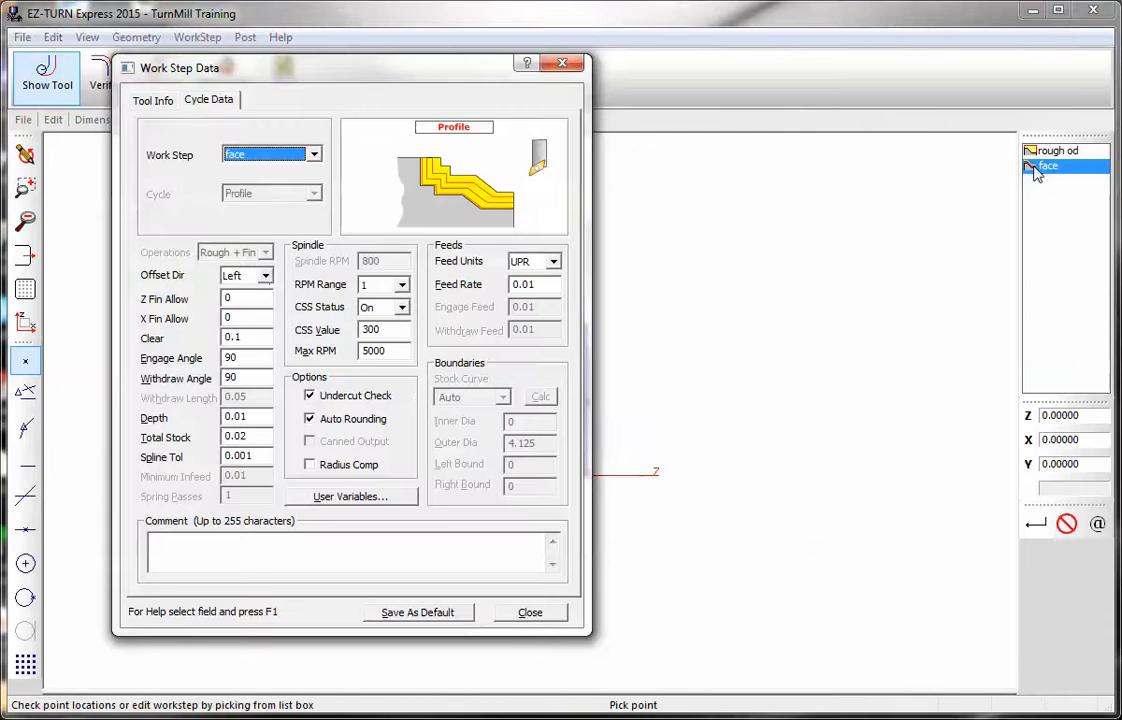
click(264, 276)
click(250, 302)
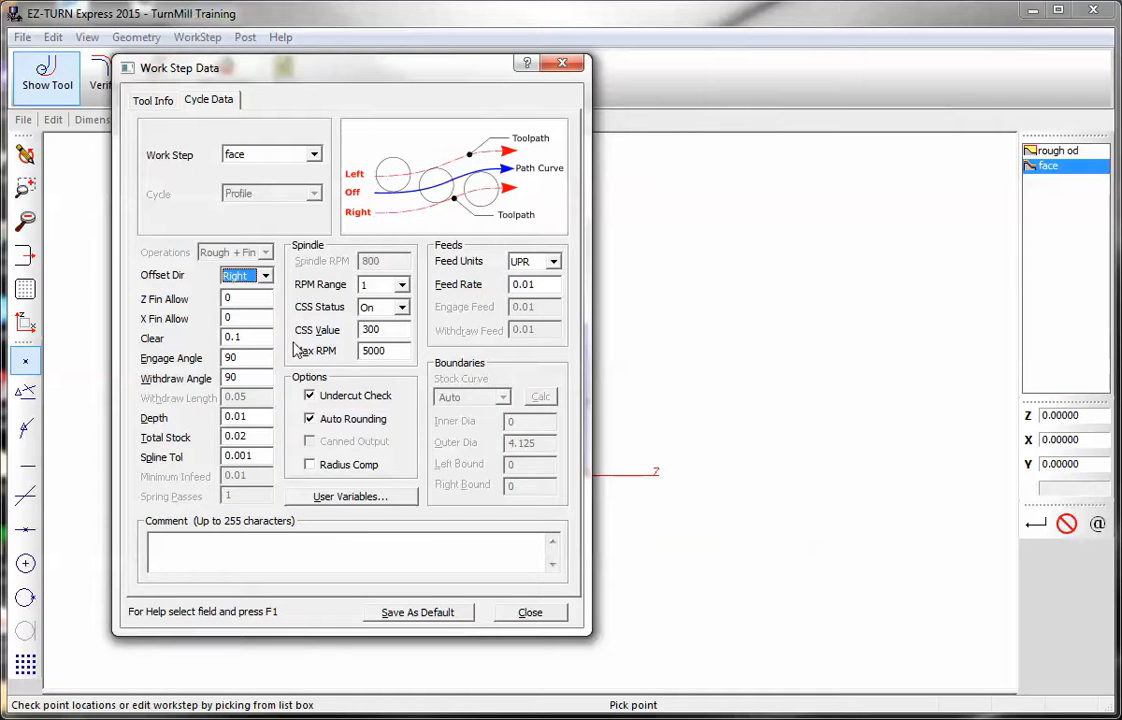
click(522, 610)
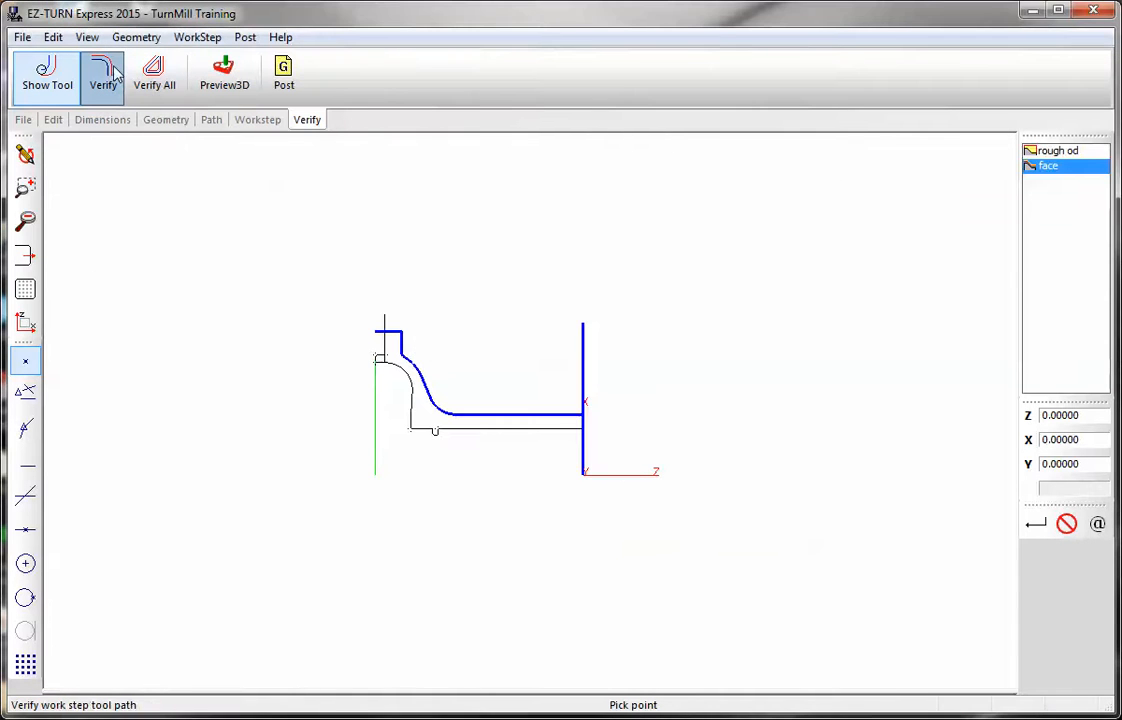
click(112, 78)
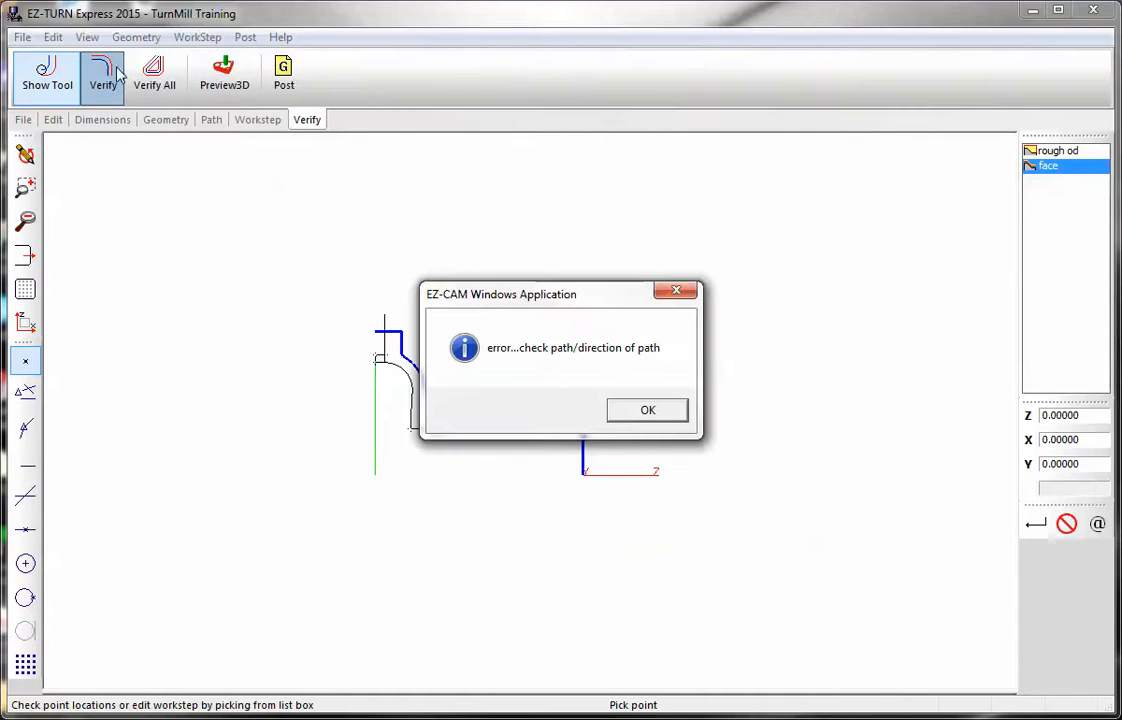
click(655, 414)
Set the face step's offset direction back to Left and close the work step data.
click(1040, 168)
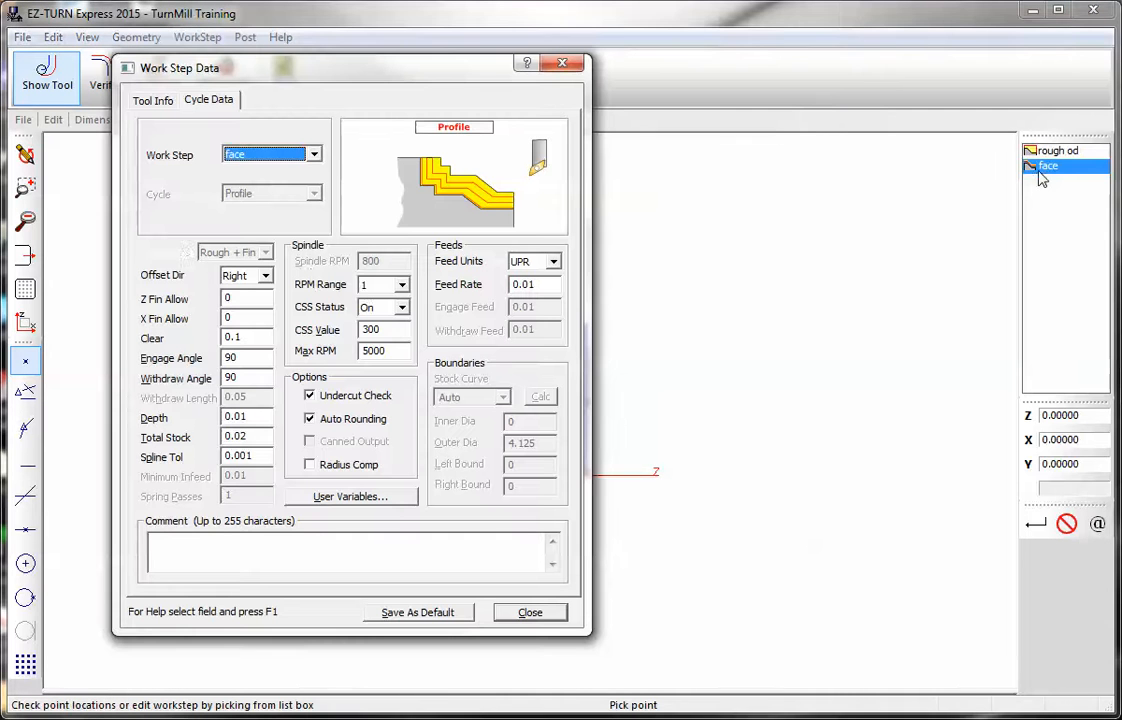
click(258, 276)
click(240, 290)
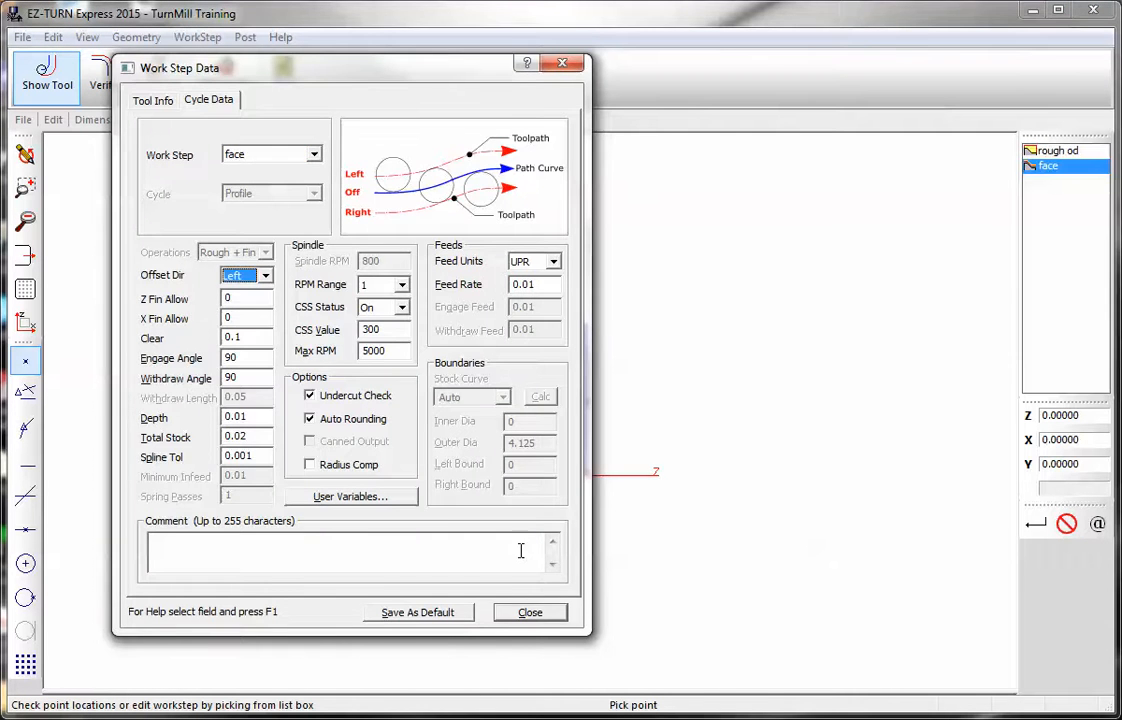
click(528, 610)
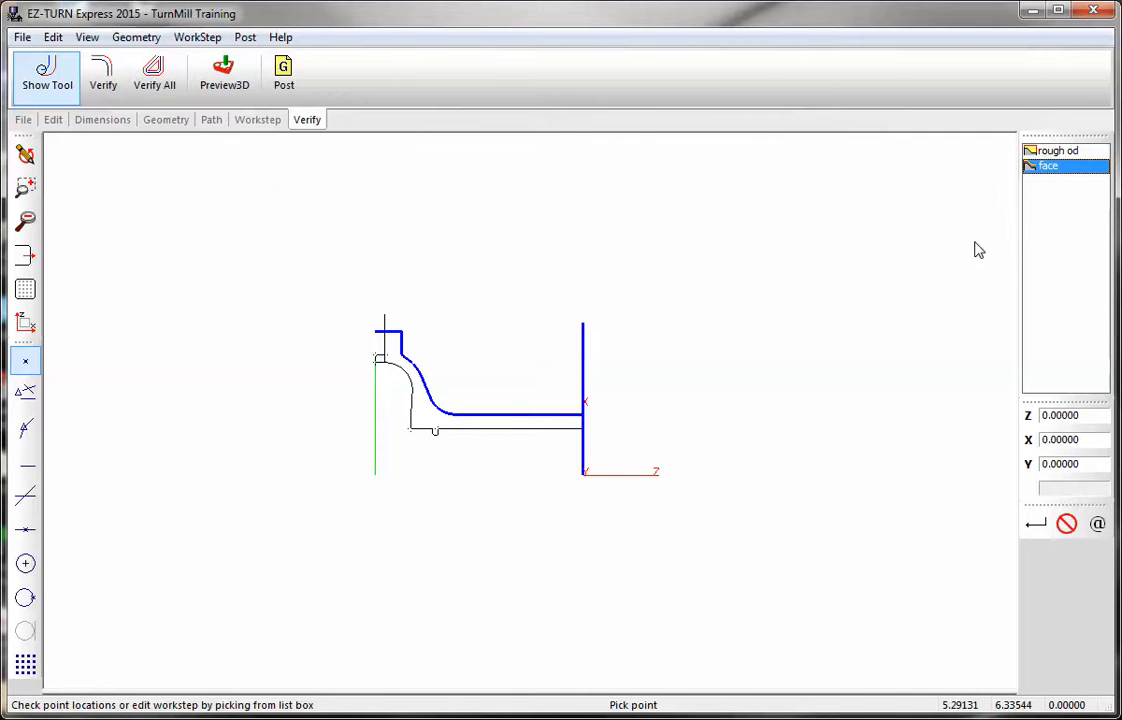
Move the face step ahead of the rough od step and create a new profile work step named "finish turn".
key(ctrl+Up)
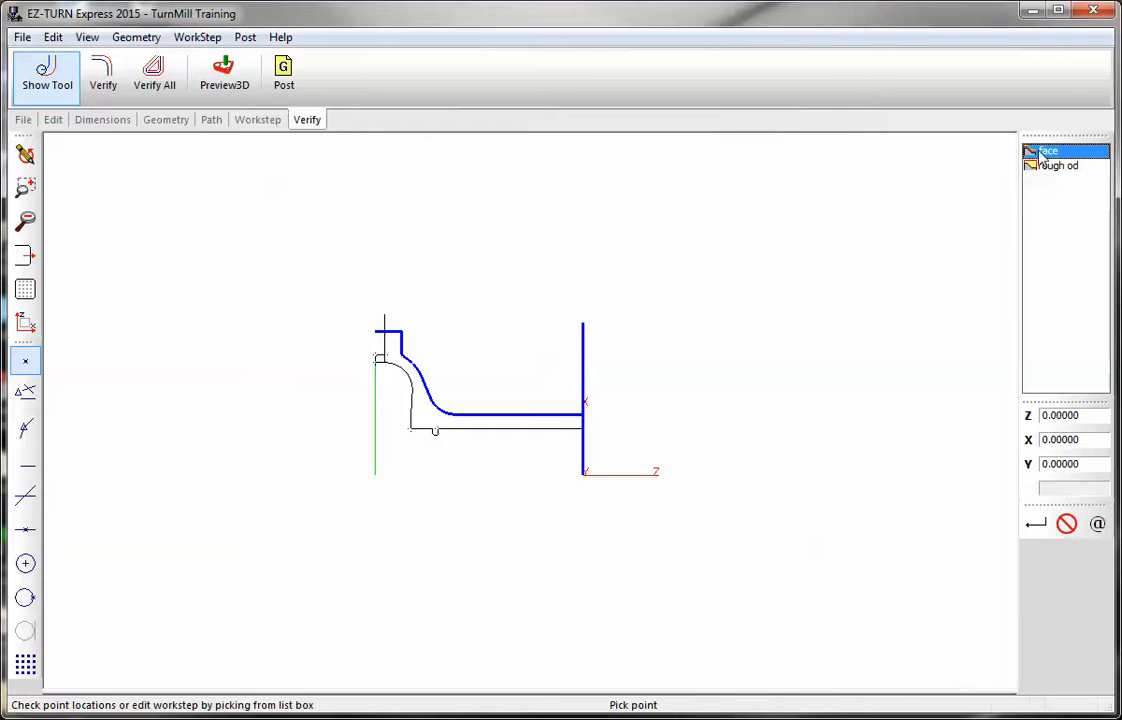
click(1066, 523)
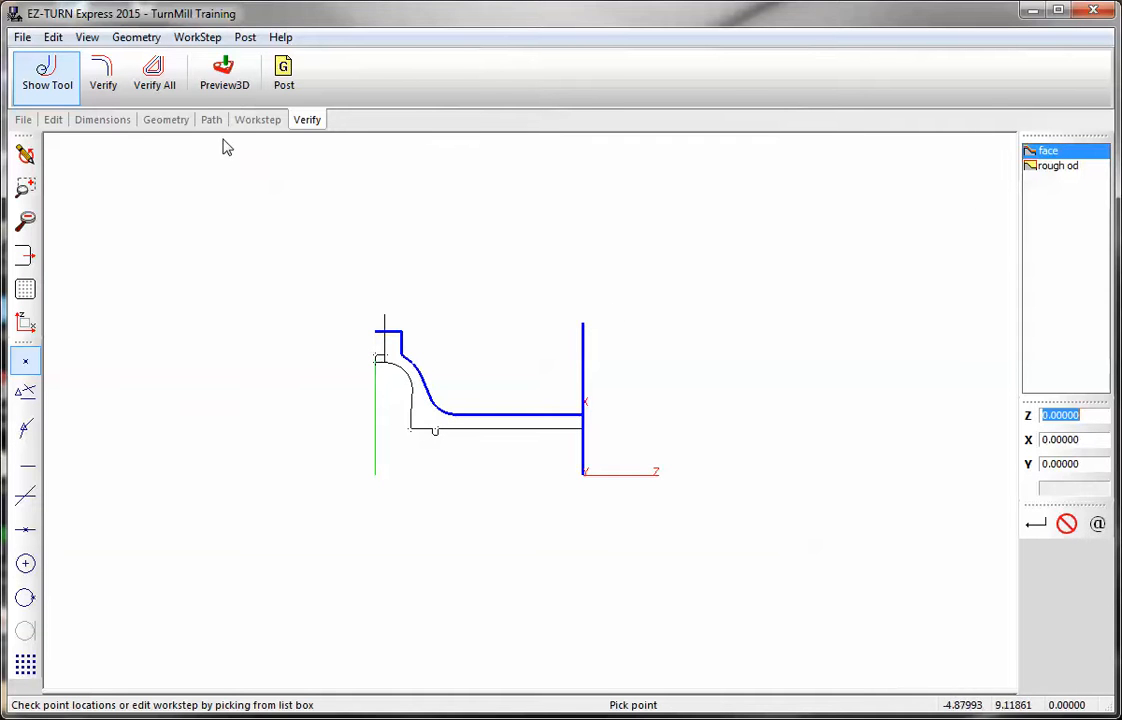
click(254, 124)
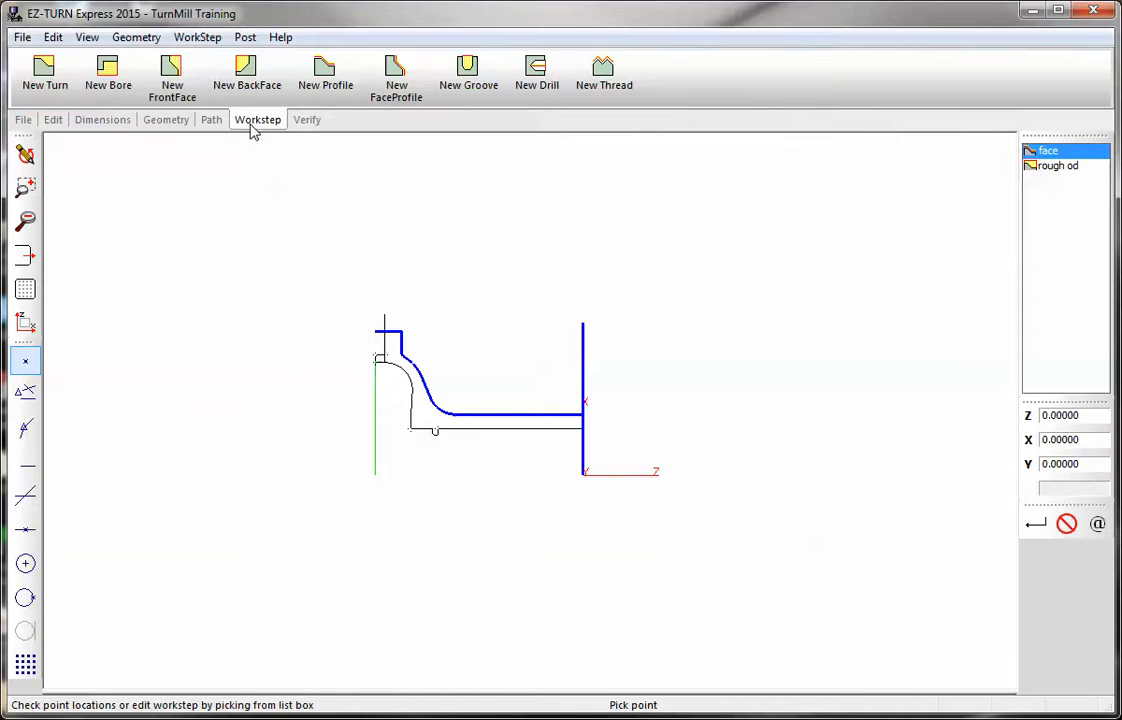
click(326, 72)
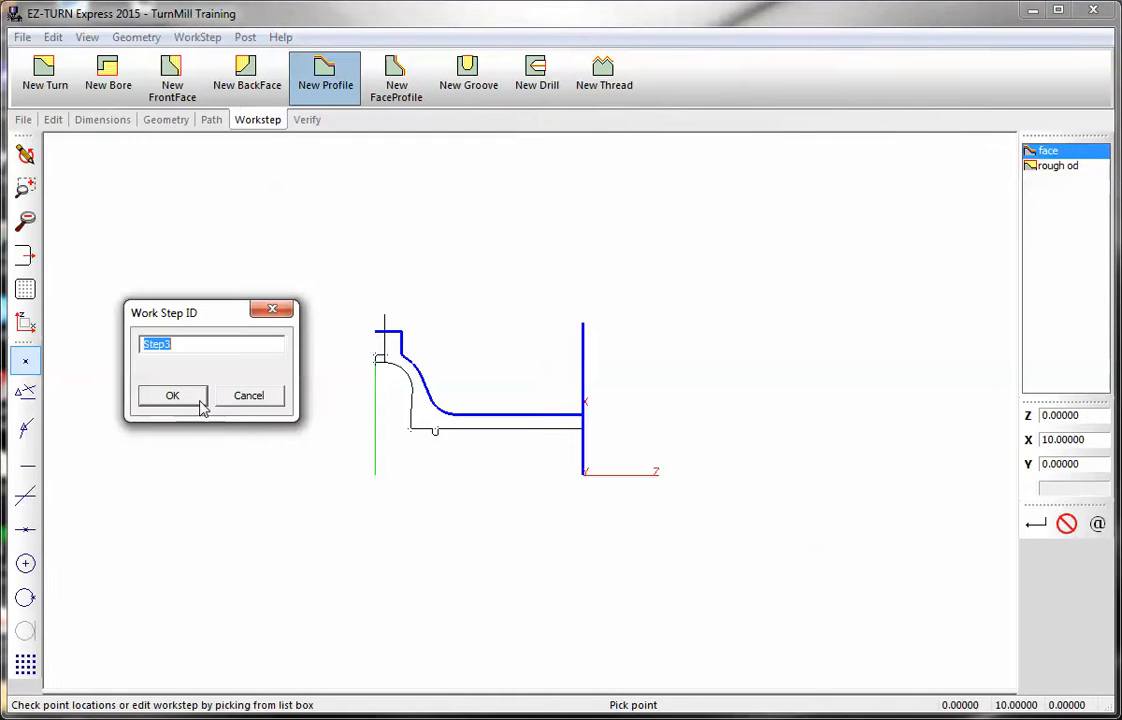
text(finish turn)
click(176, 398)
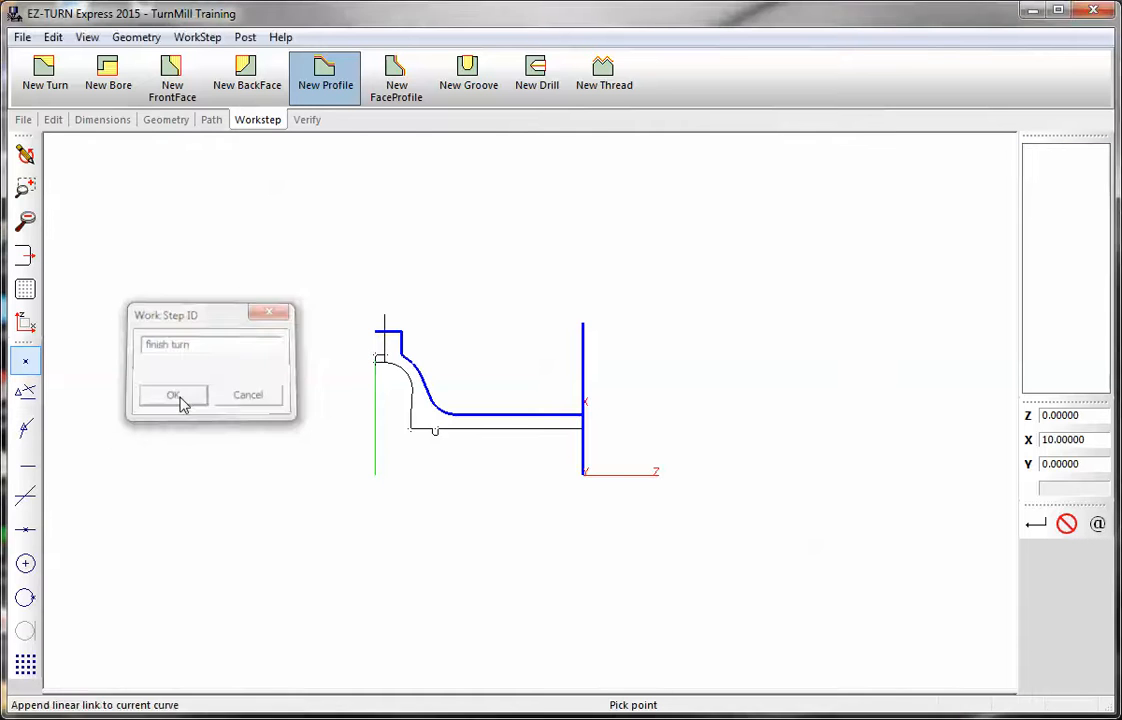
Check the finish turn step's tool info and set its total stock and depth to 0.
click(152, 99)
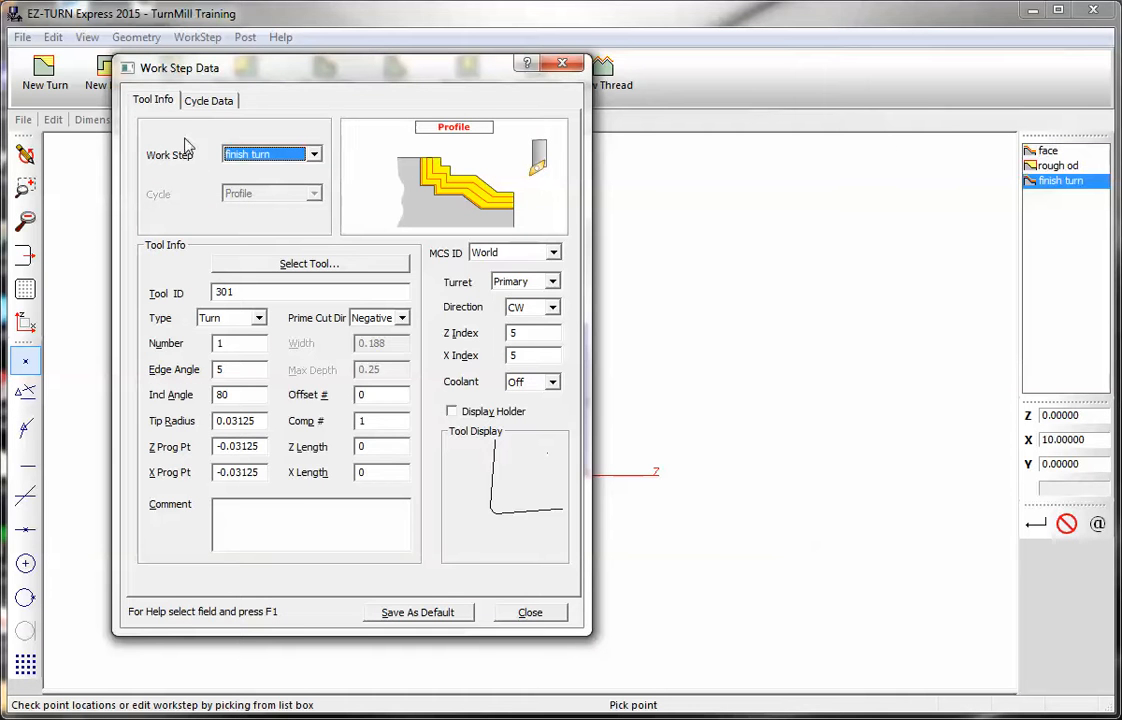
click(212, 102)
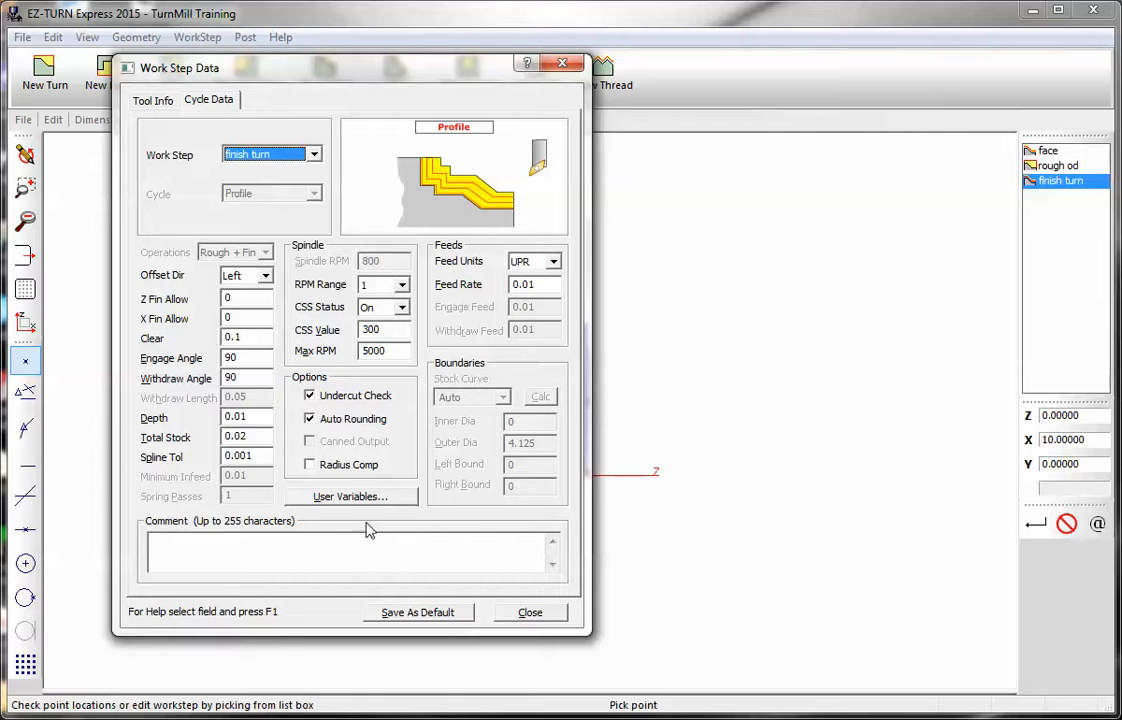
click(265, 451)
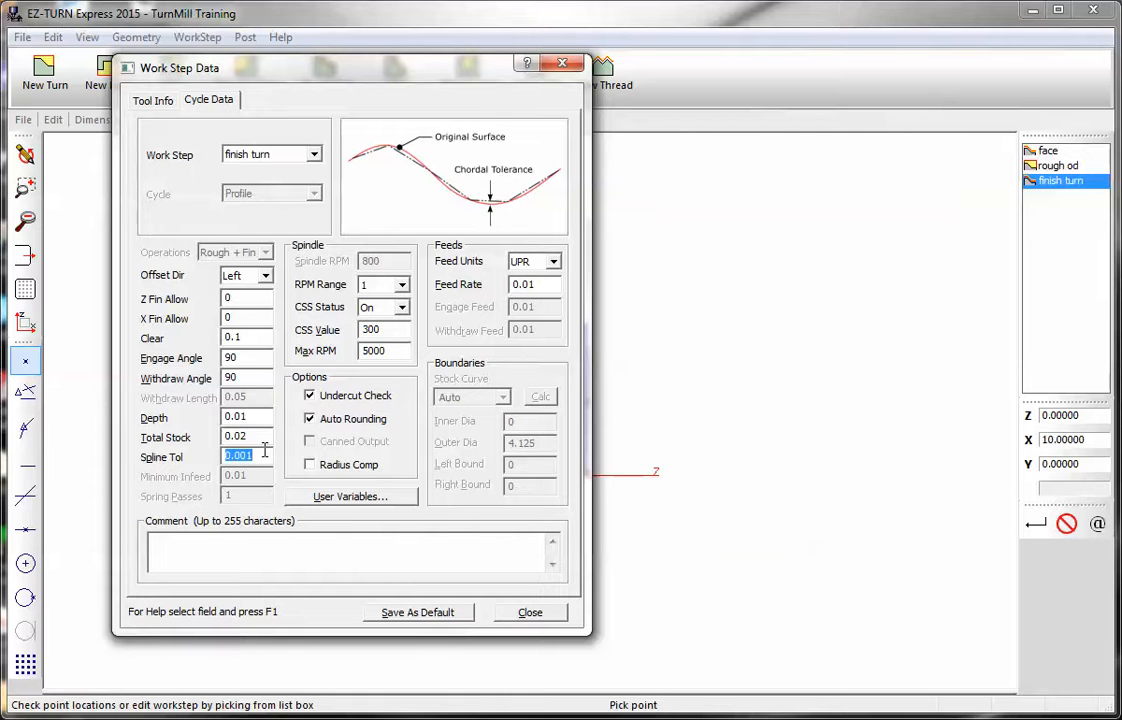
click(253, 436)
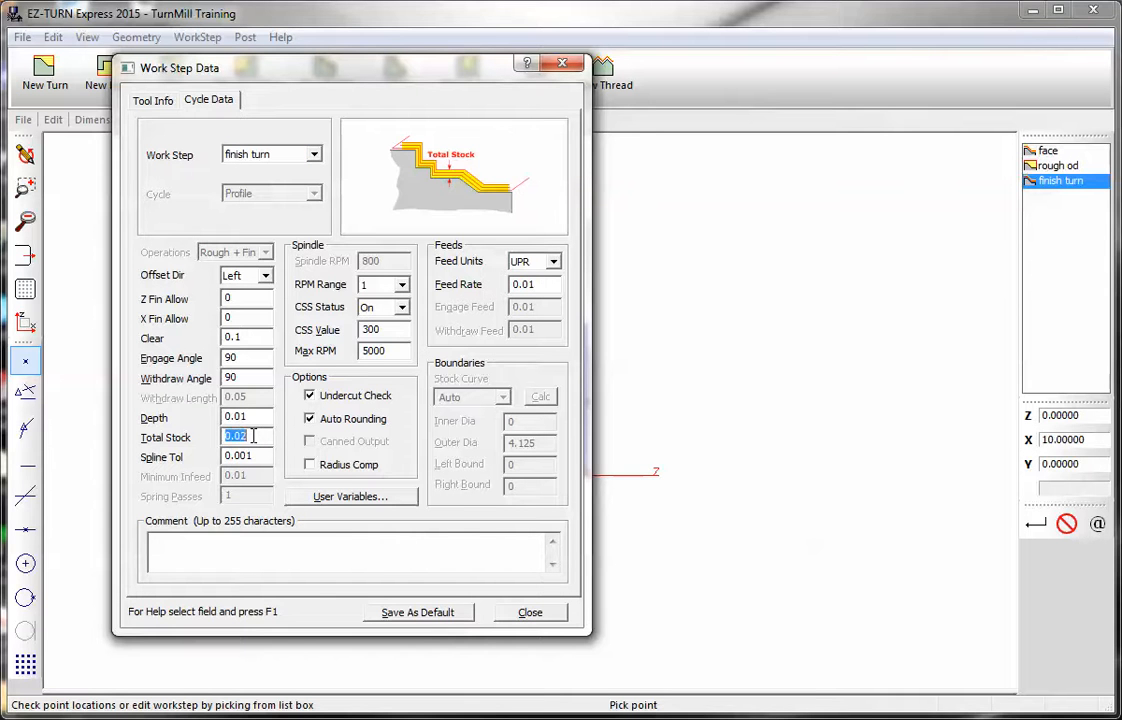
text(0)
click(258, 418)
text(0)
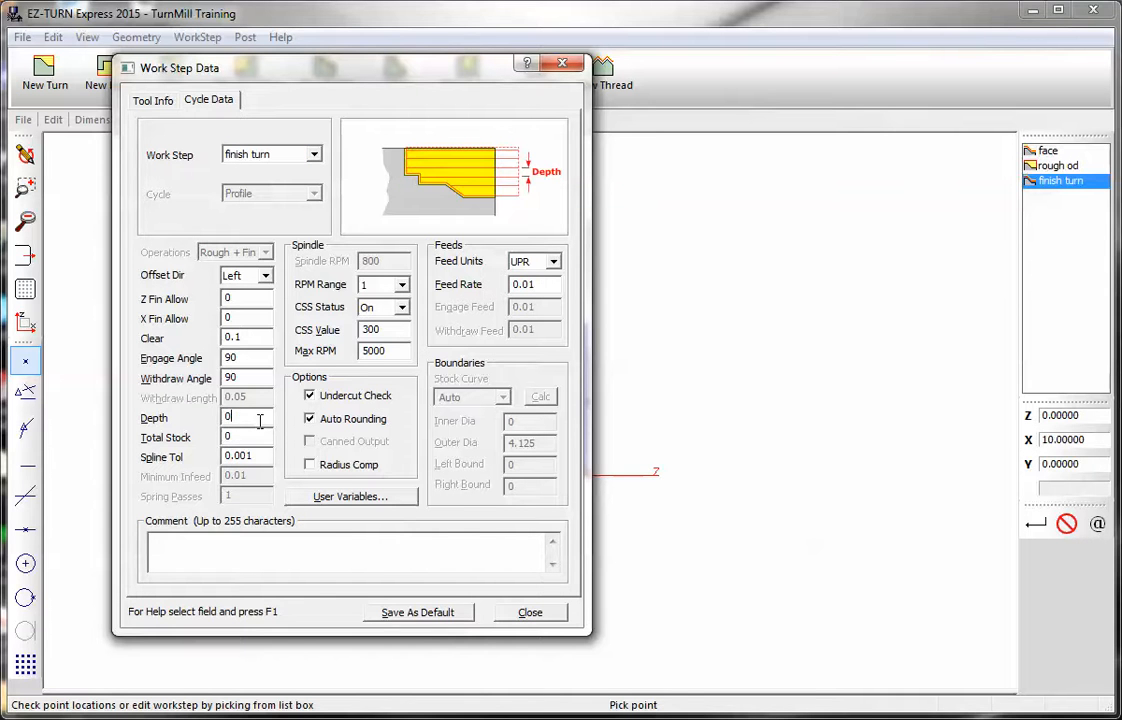
click(530, 613)
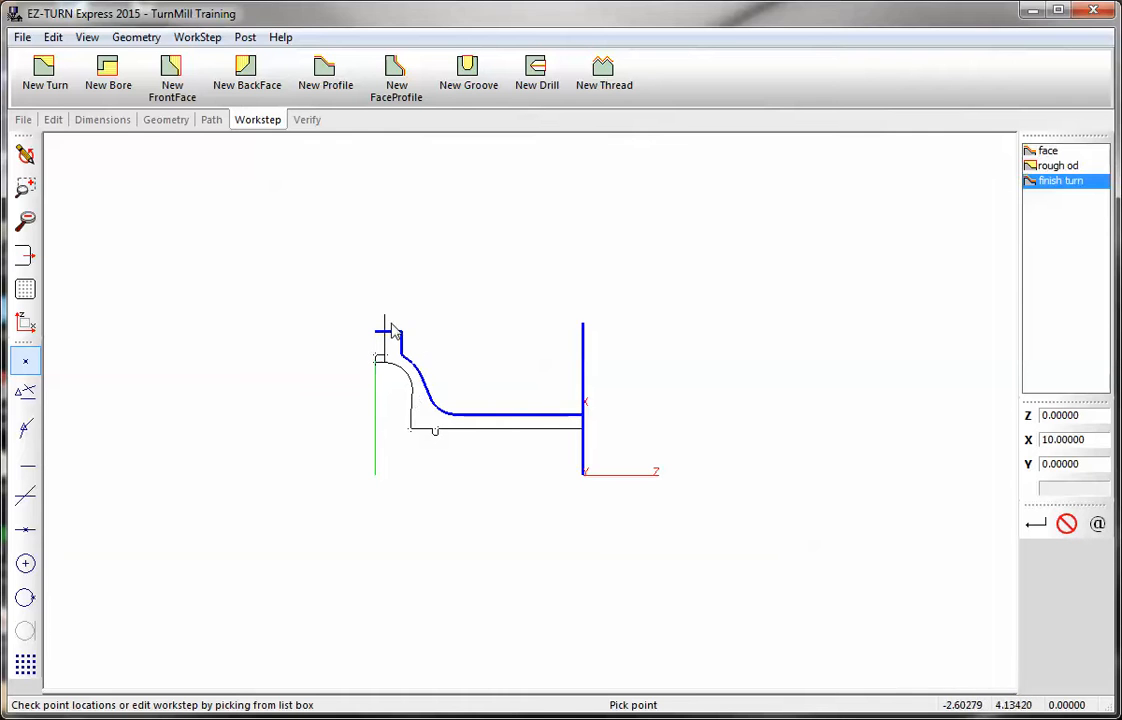
Copy the rough od profile path to the finish turn step and verify the toolpath.
click(211, 119)
click(307, 80)
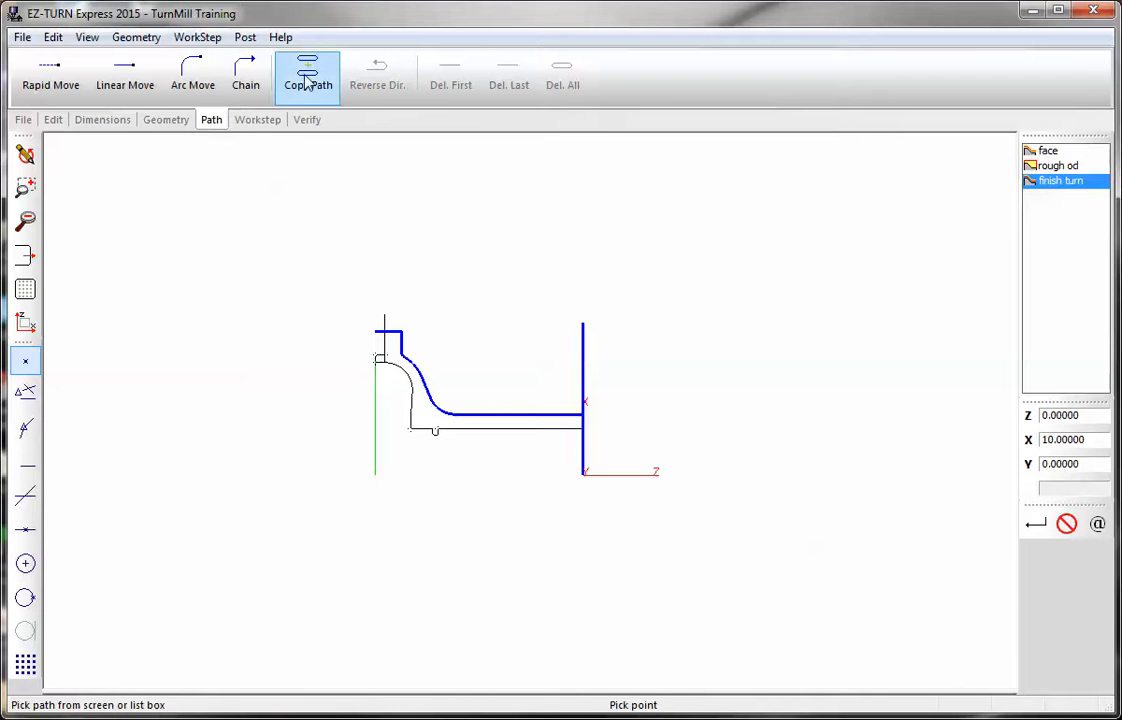
click(424, 383)
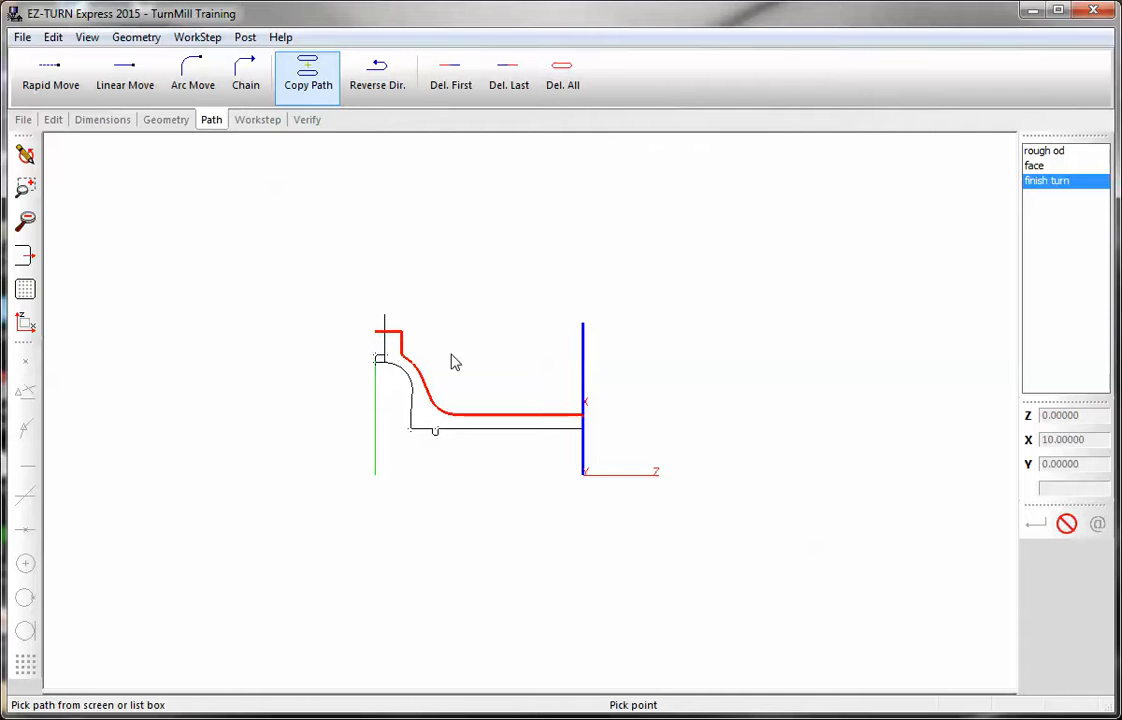
click(307, 119)
click(101, 85)
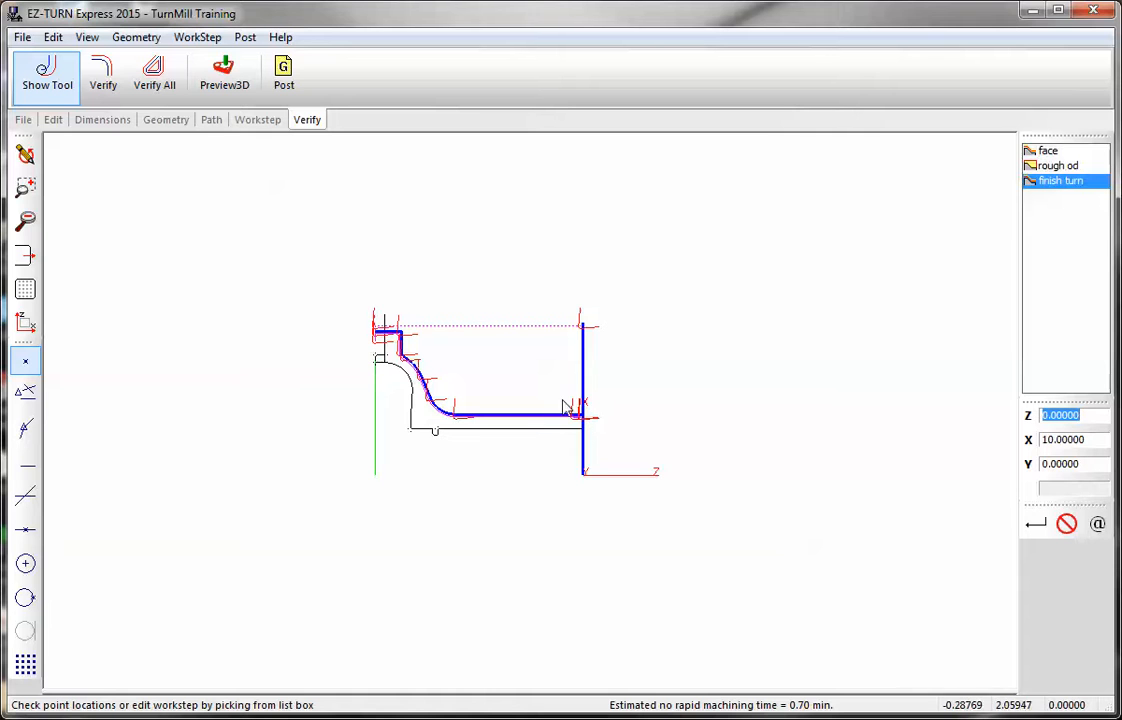
Set the finish turn step's offset direction to Right and verify its toolpath again.
click(1047, 186)
click(256, 276)
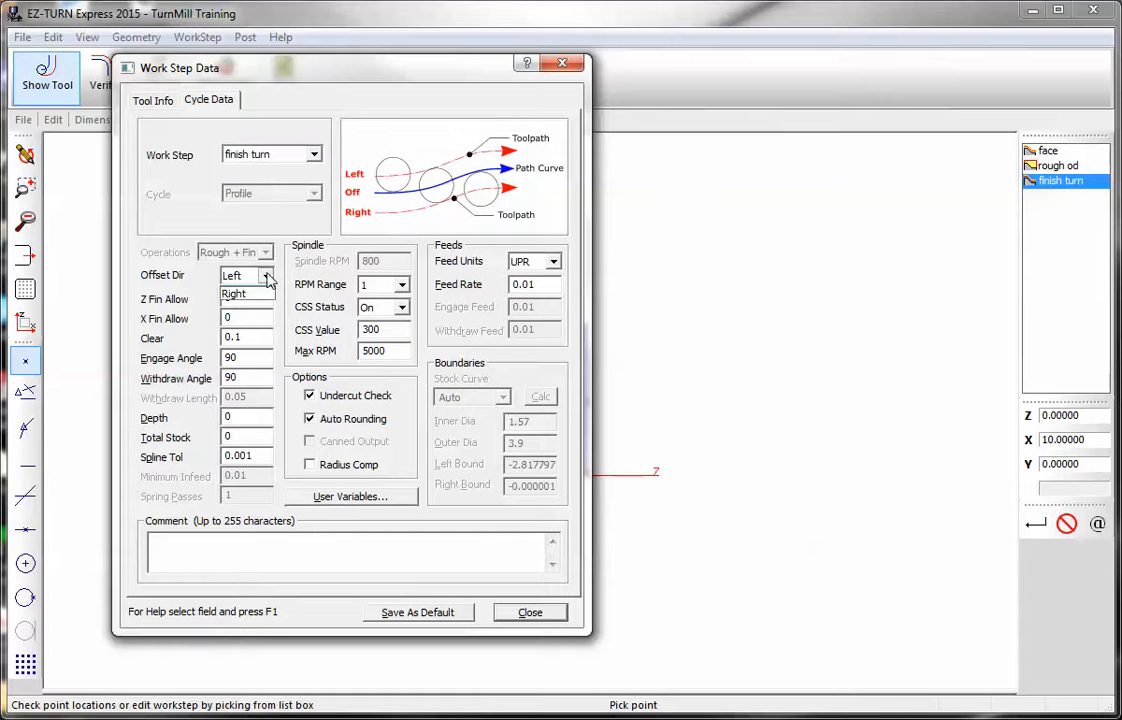
click(262, 305)
click(505, 610)
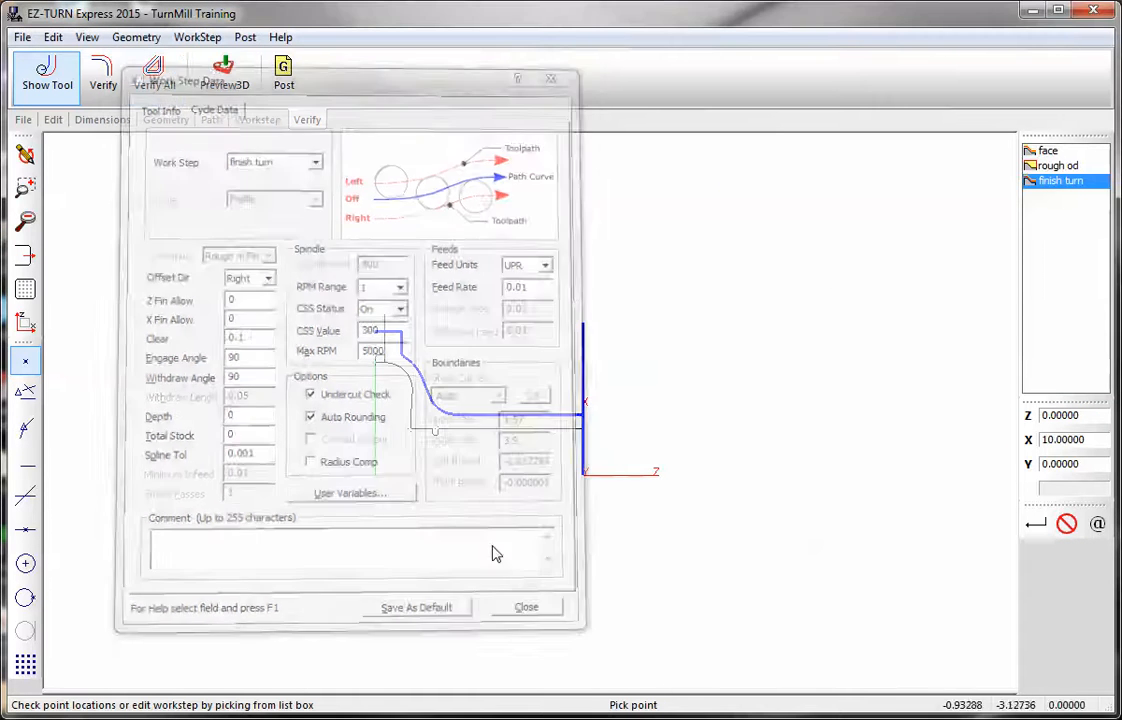
click(104, 76)
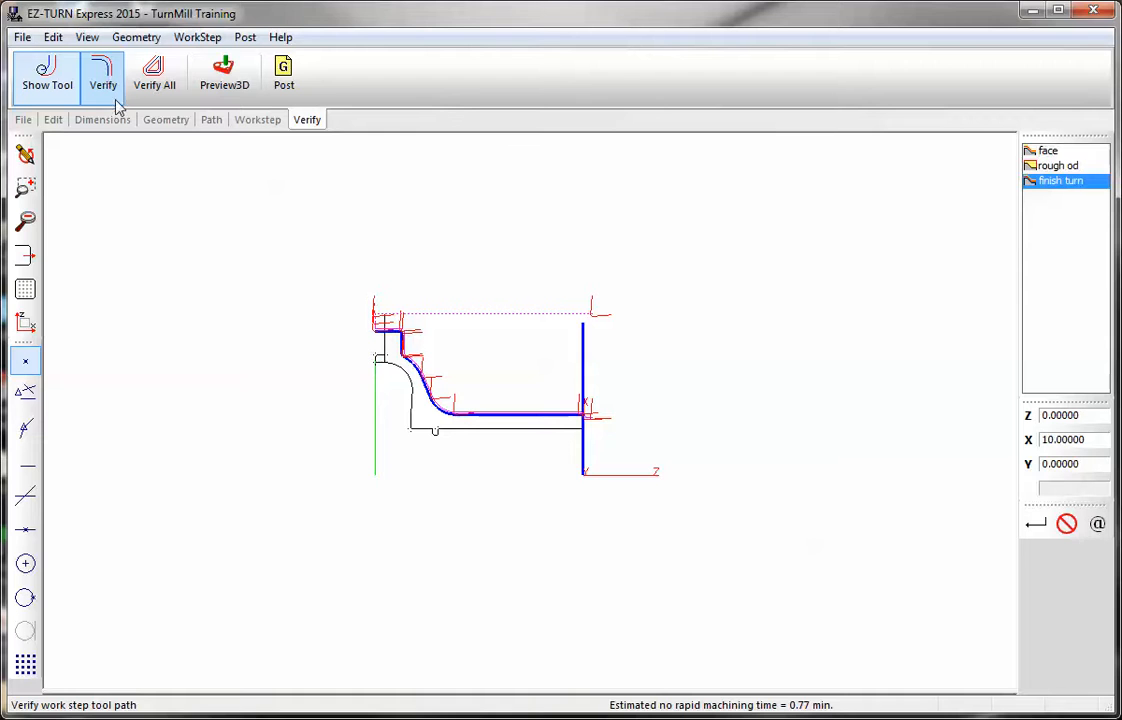
Preview the machined part in 3D after the finish turn and return to the flat profile view.
click(228, 78)
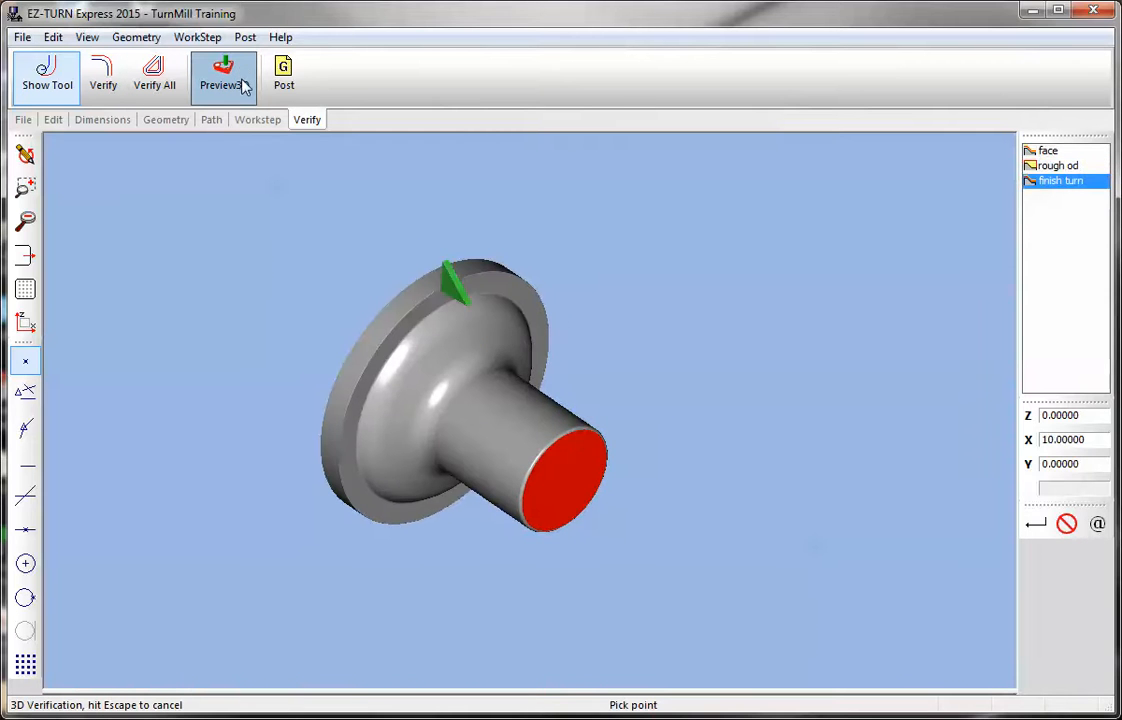
click(27, 161)
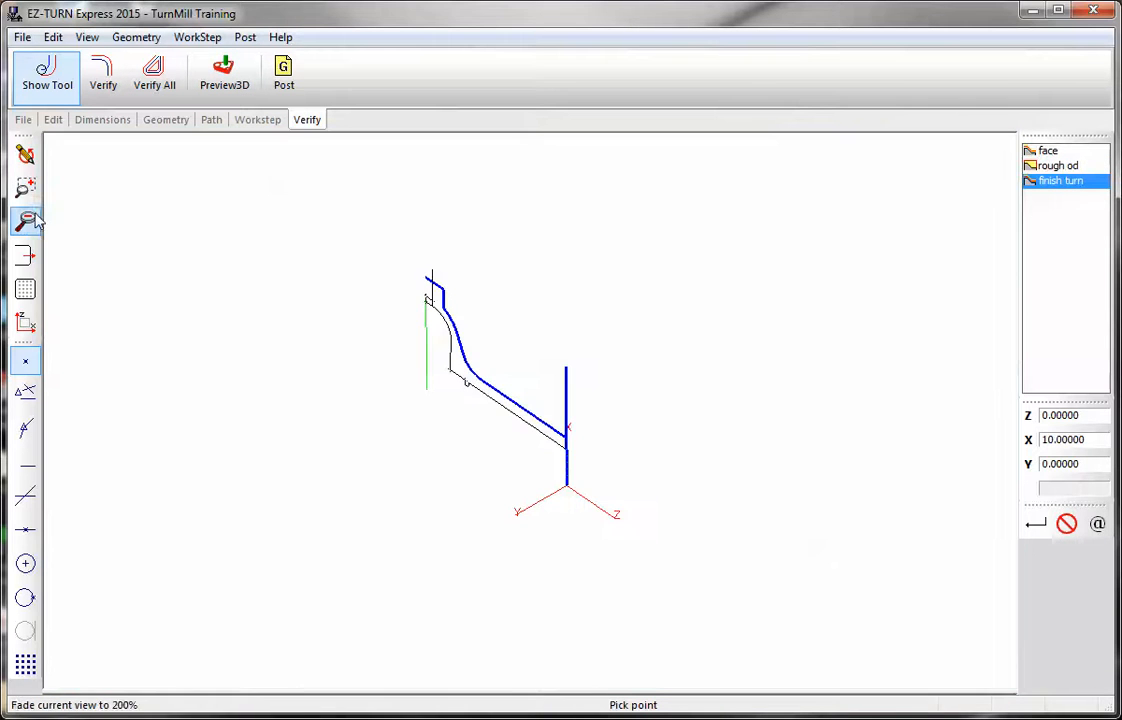
click(24, 284)
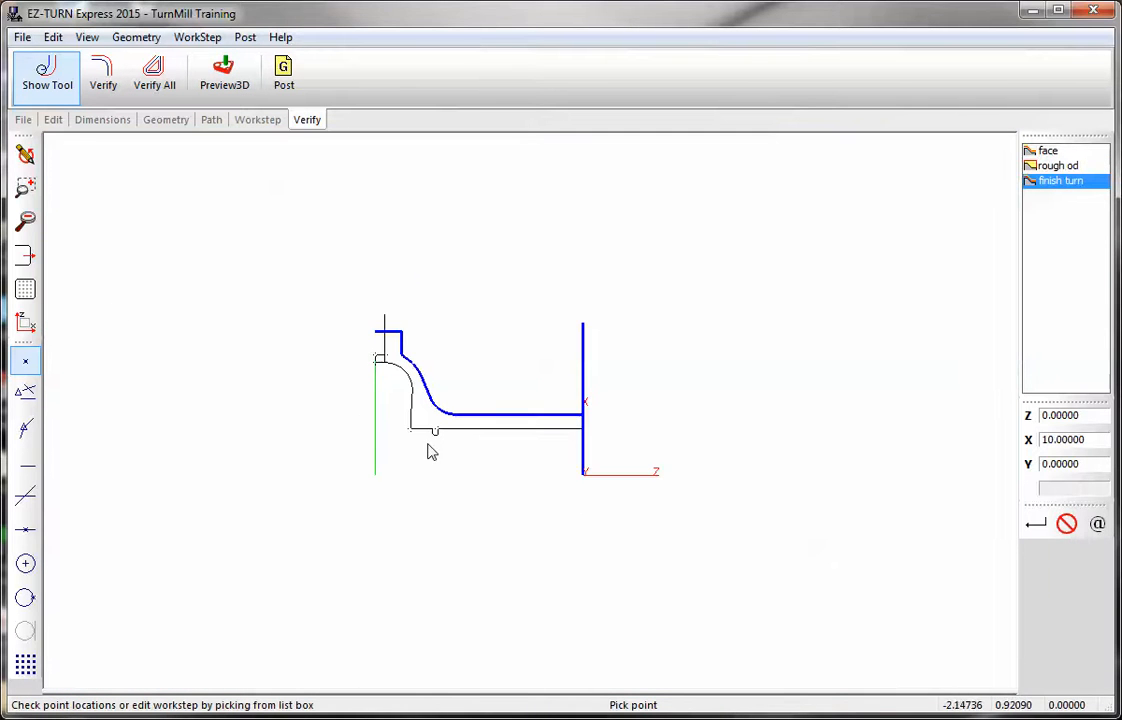
Check the coordinates of the back face line's end and of the small groove on the bore line.
scroll(429, 449, up, 1)
scroll(424, 425, up, 1)
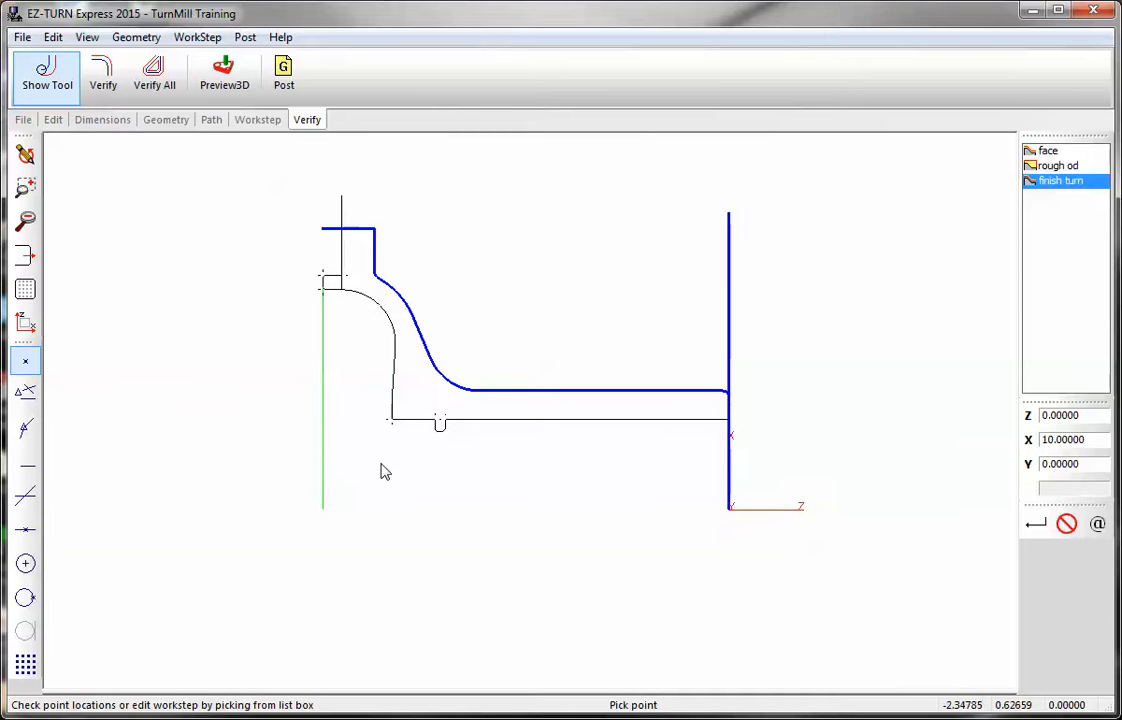
click(1066, 526)
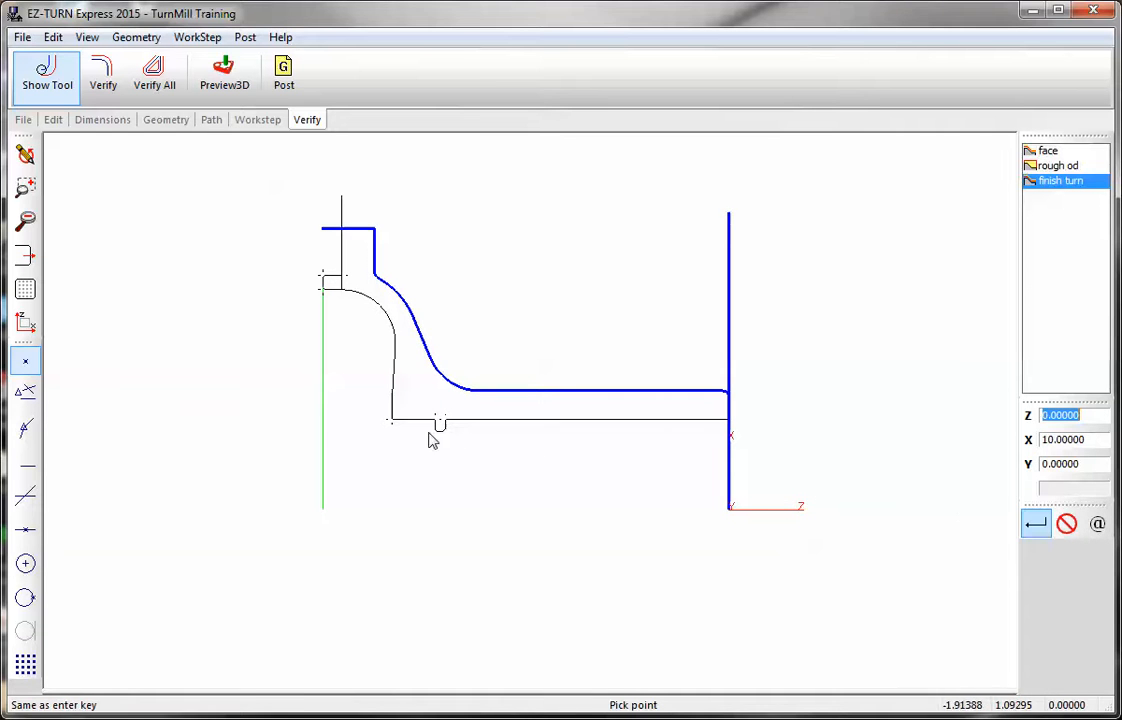
click(25, 396)
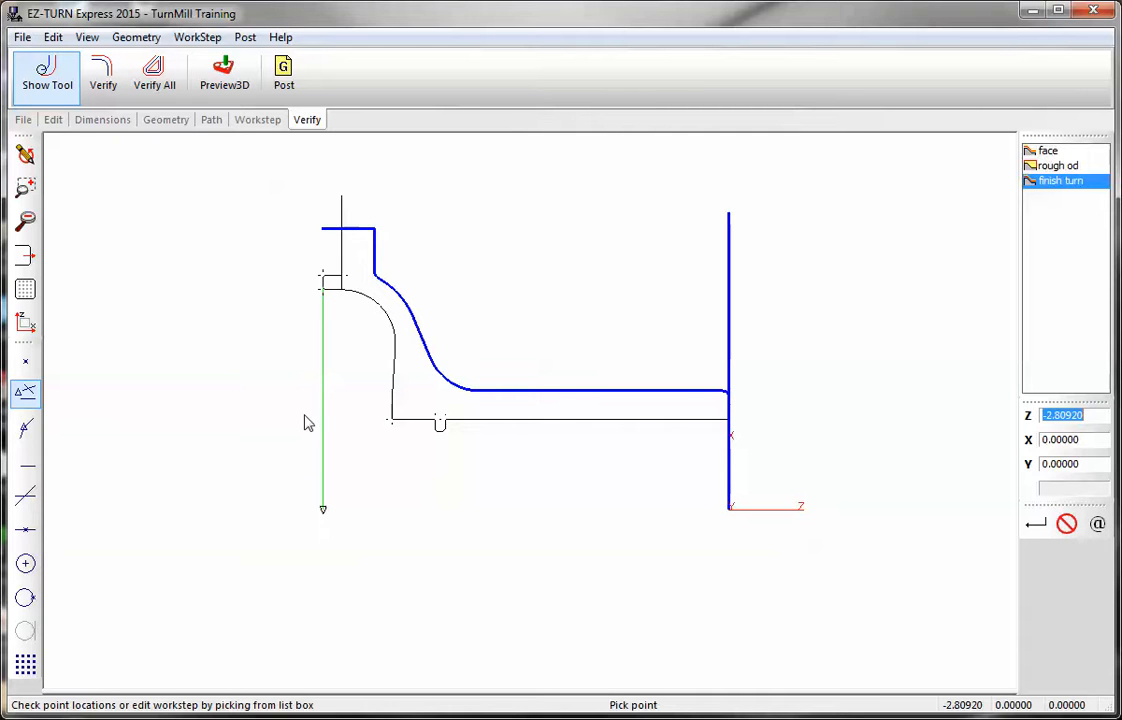
click(441, 440)
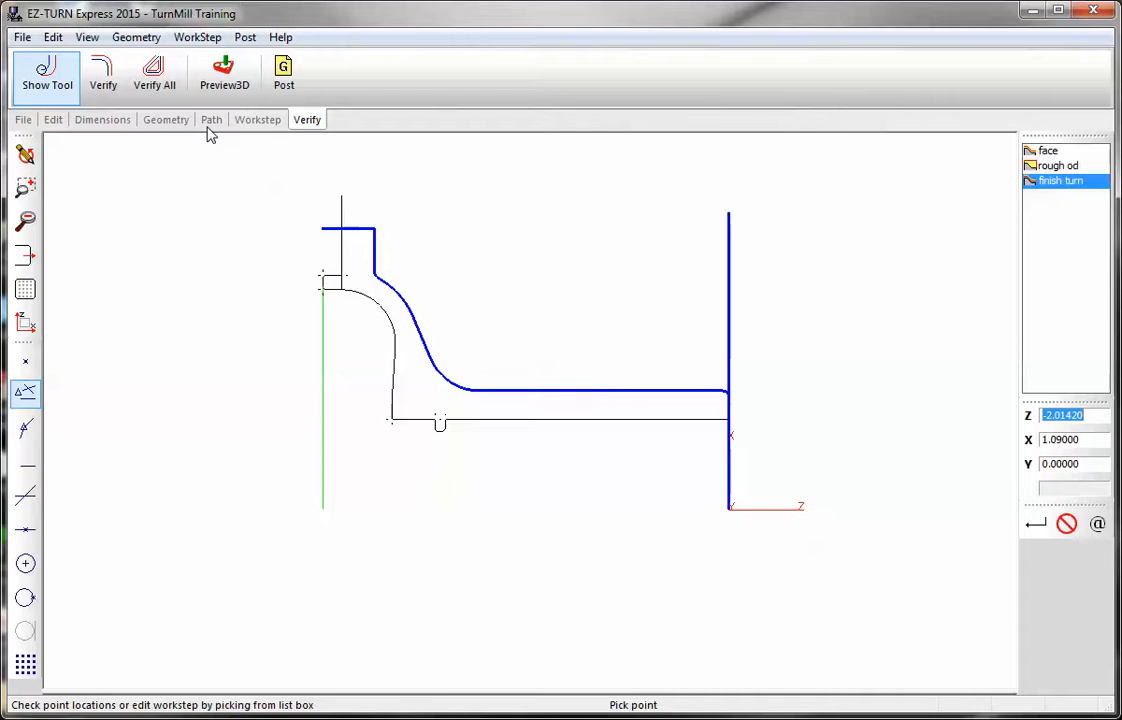
Create a new drill work step named "1 inch drill".
click(250, 121)
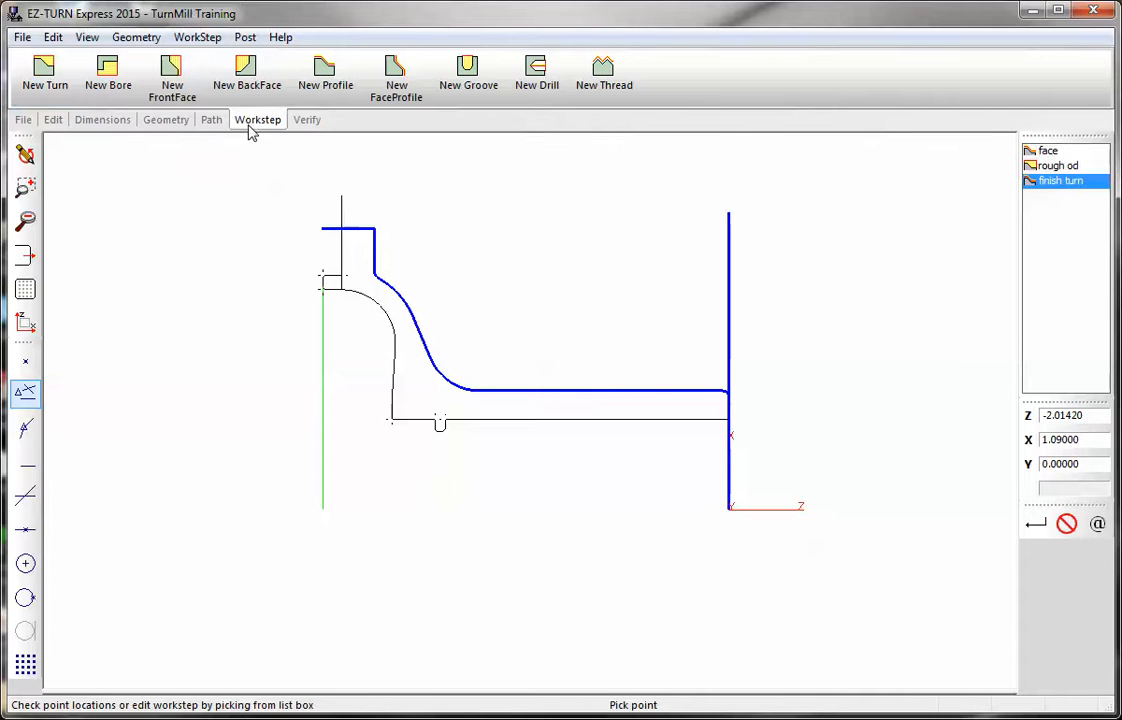
click(535, 80)
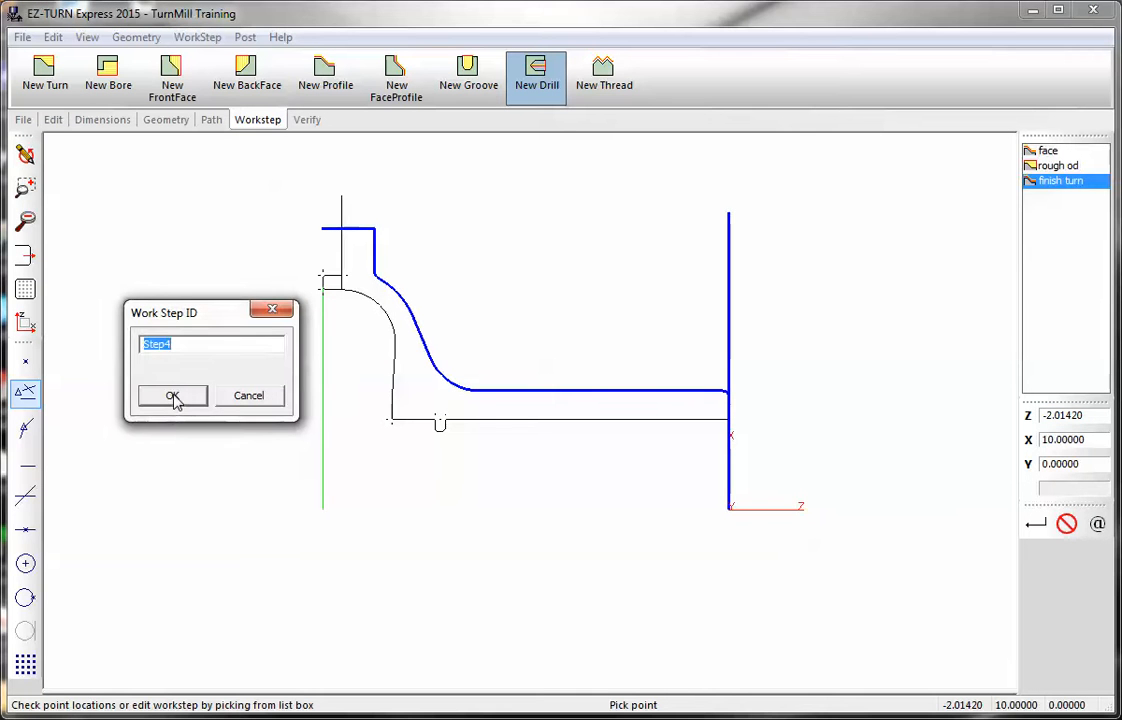
text(1 inch drill)
click(176, 396)
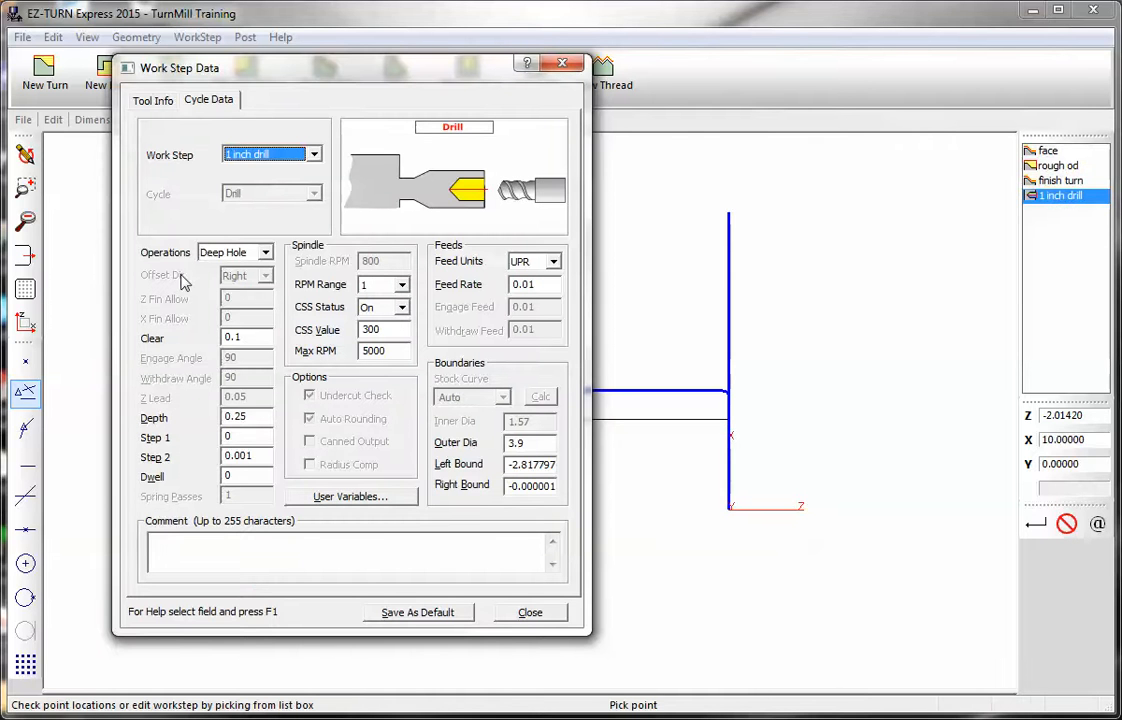
Set the 1 inch drill step's depth to 3.25, Step 1 to 0.5 and Step 2 to 0.25.
click(250, 418)
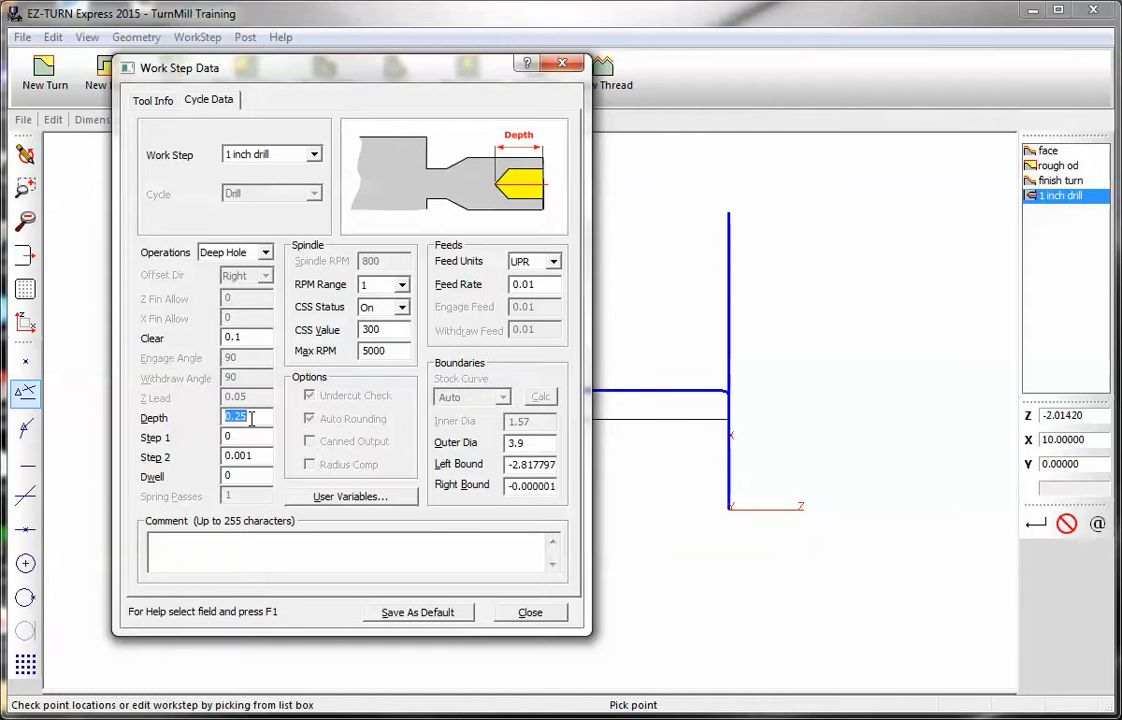
text(3)
click(238, 434)
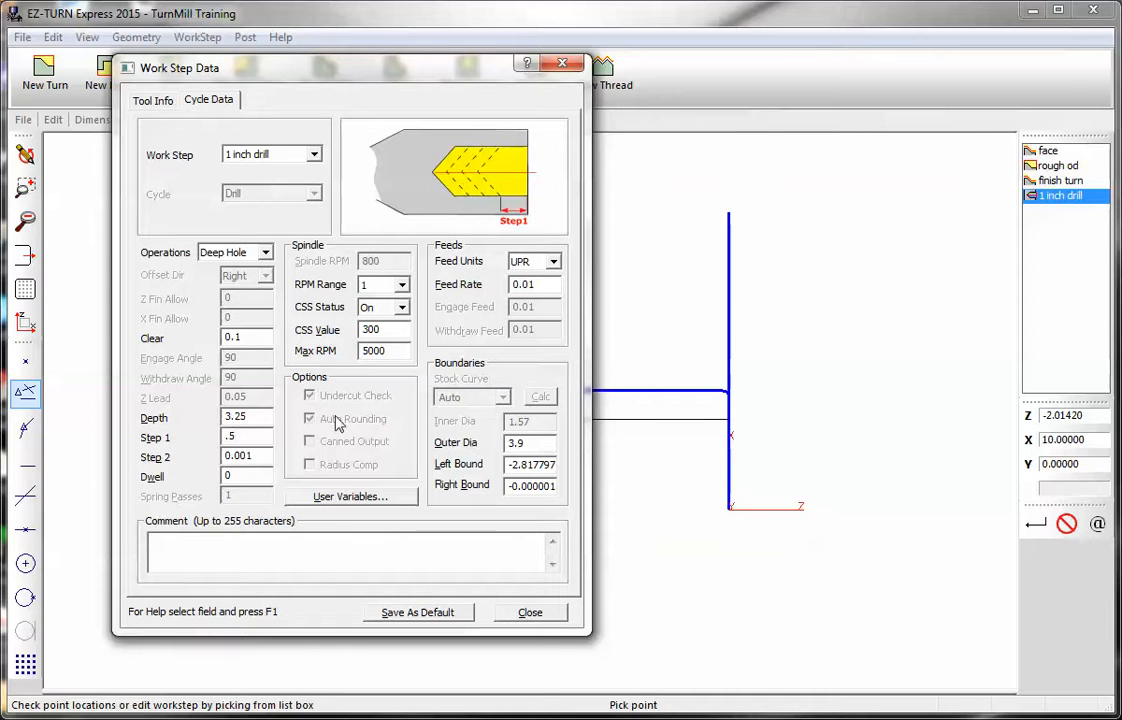
click(268, 455)
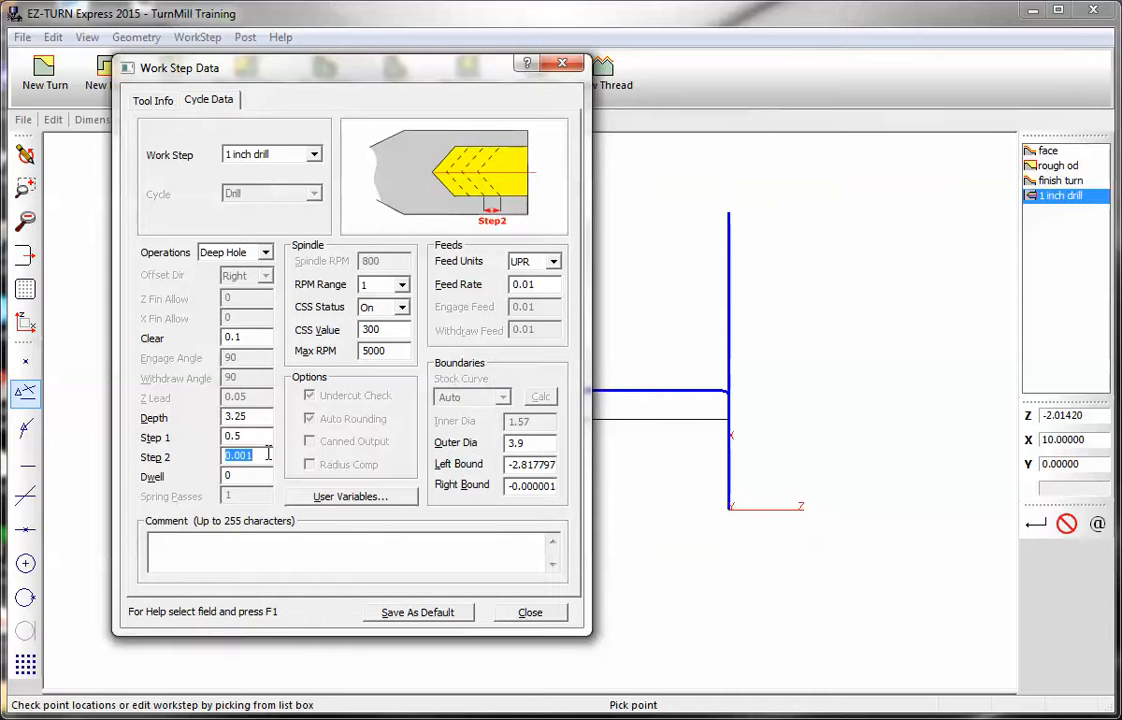
text(.25)
Assign drill 202 from the tool library to the 1 inch drill step, with tool number 2 and offset number 2.
click(160, 101)
click(300, 261)
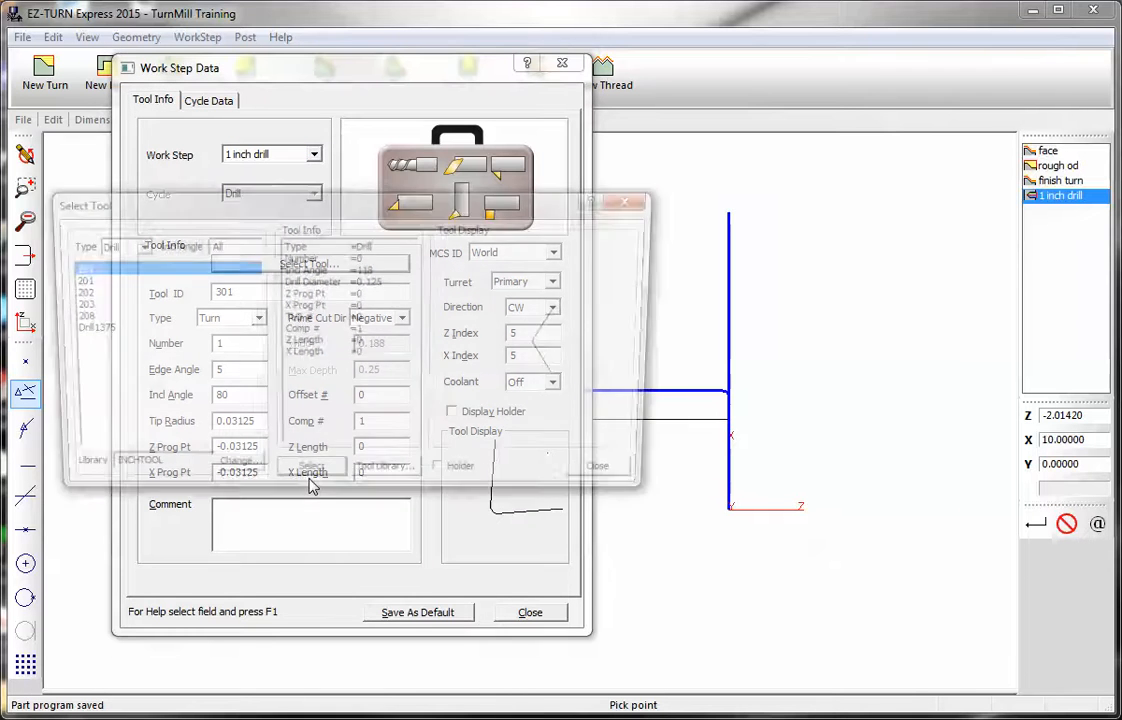
click(97, 293)
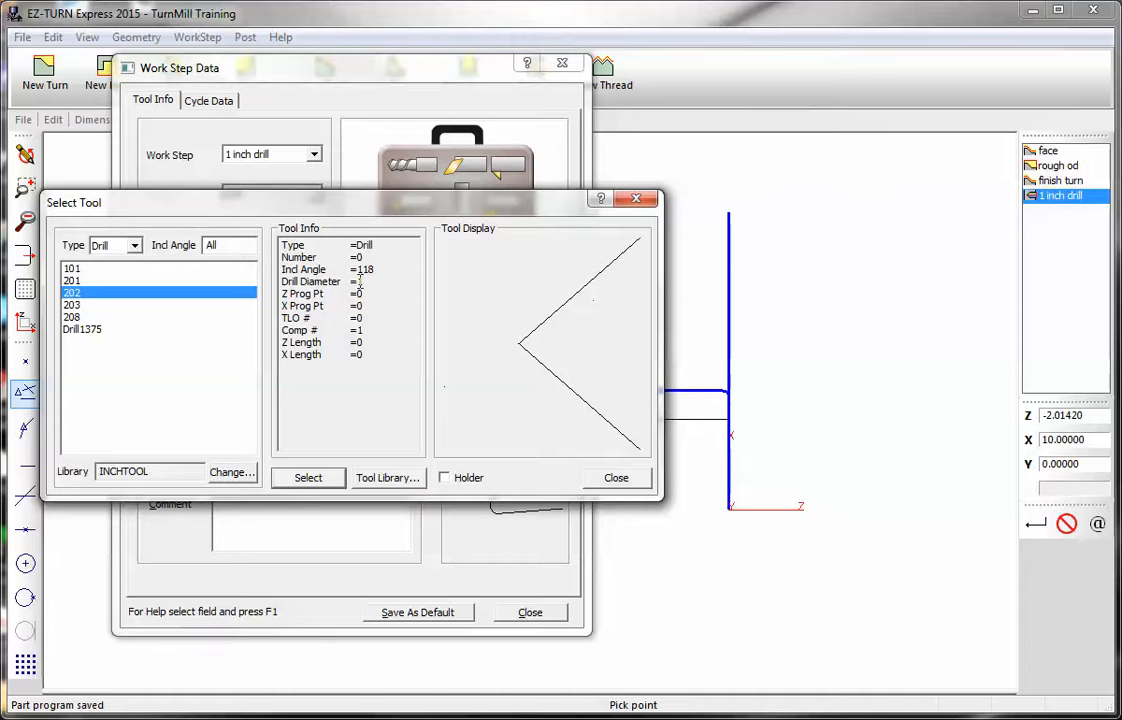
double_click(85, 293)
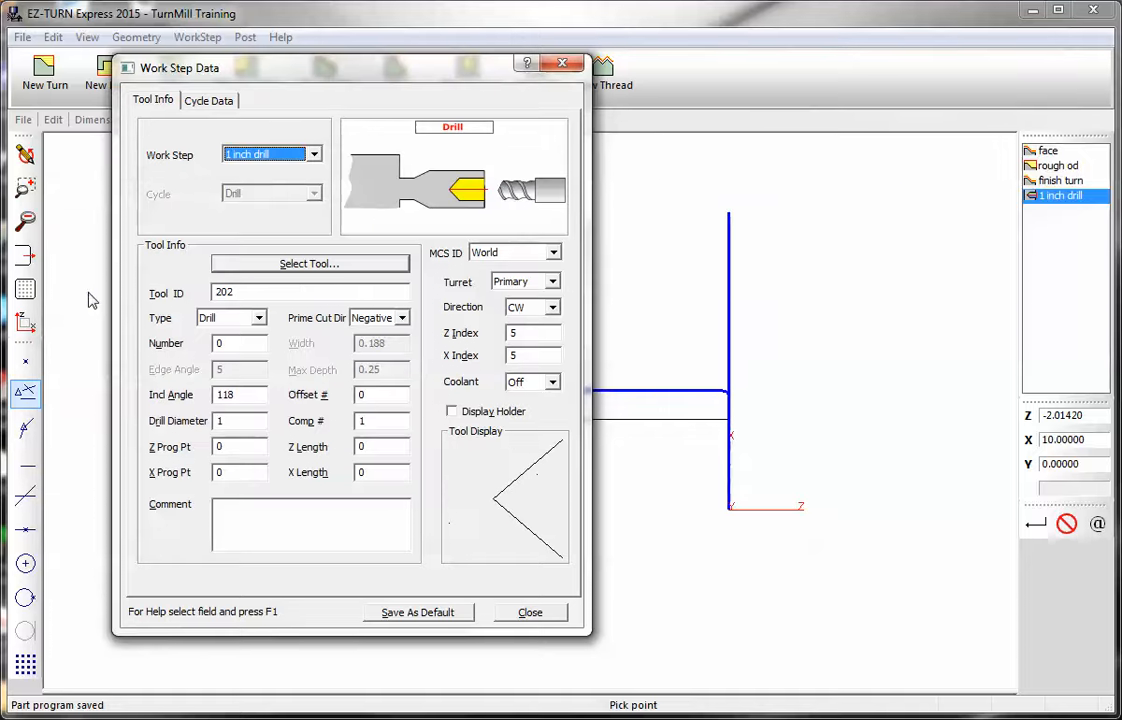
click(238, 344)
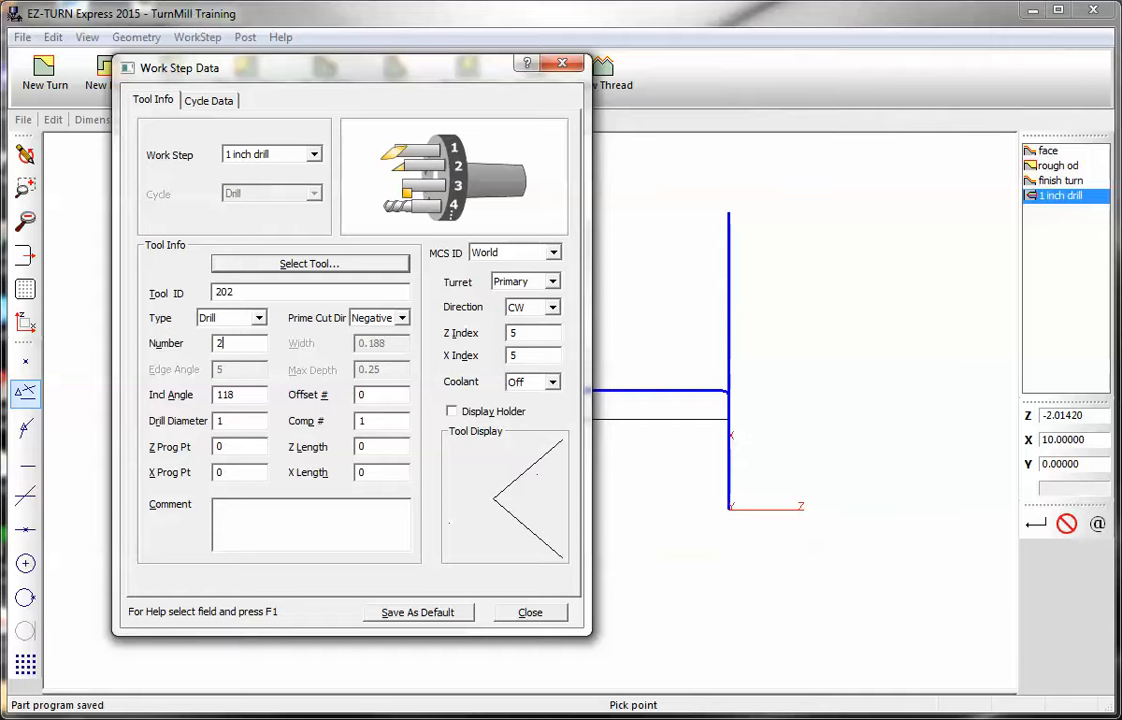
text(2)
click(379, 397)
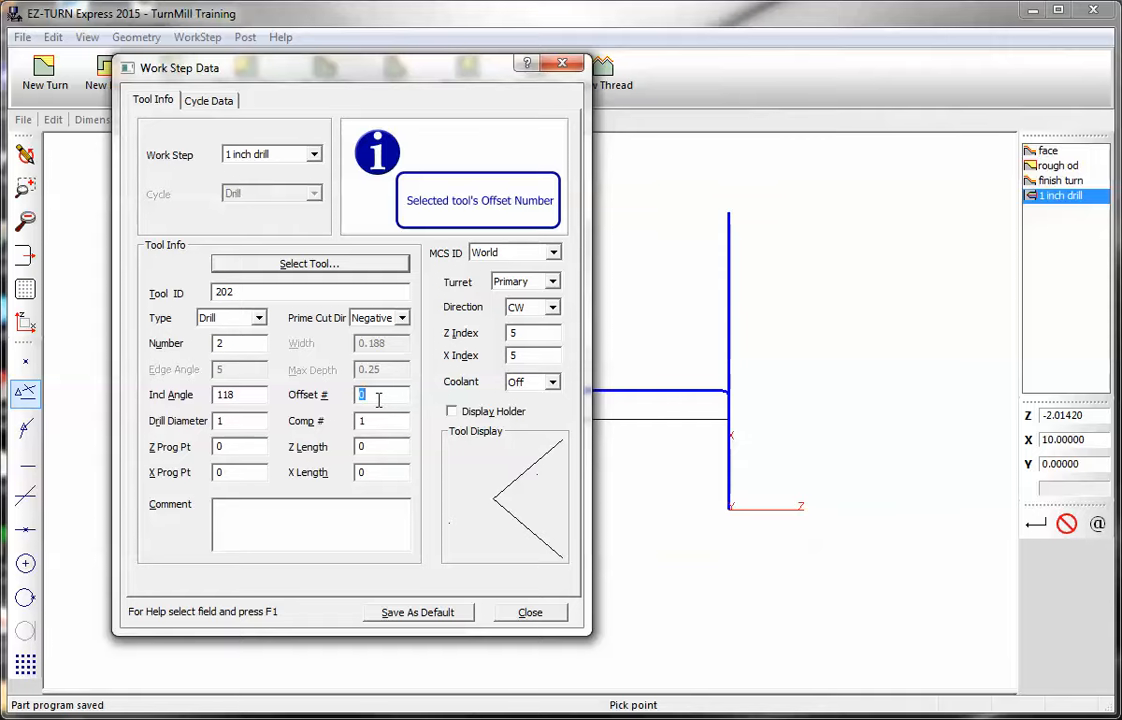
text(2)
Set the tool offset number to 1 for the face, rough od and finish turn steps.
click(1047, 150)
double_click(380, 395)
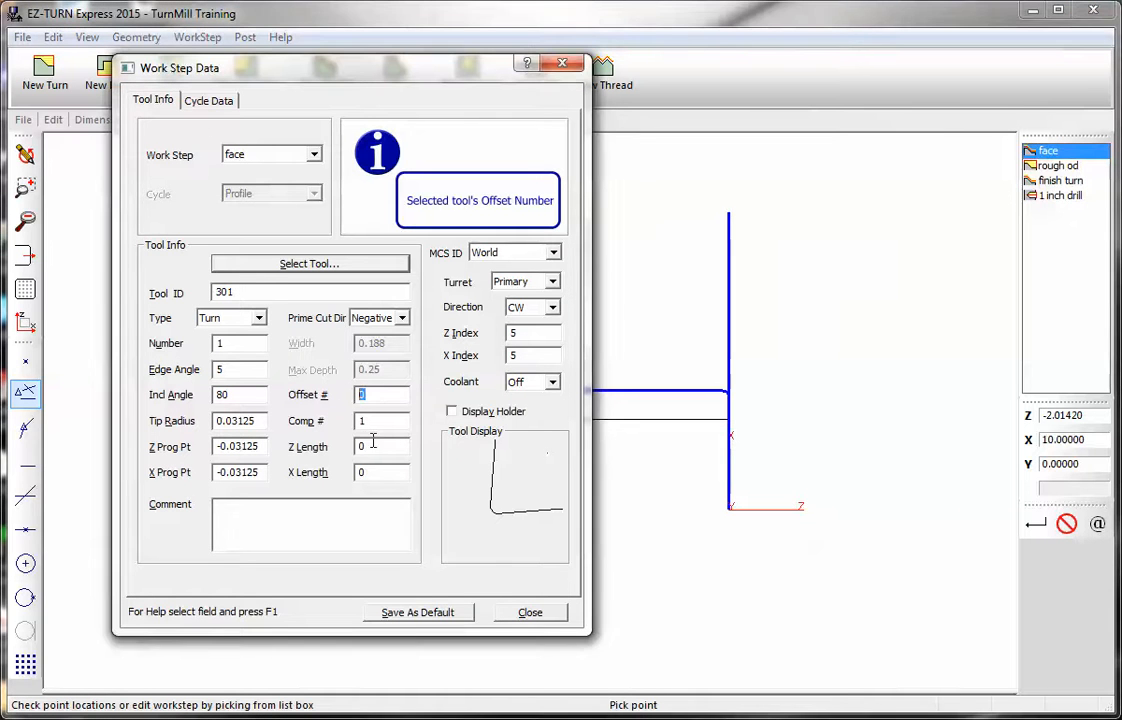
text(1)
click(1050, 166)
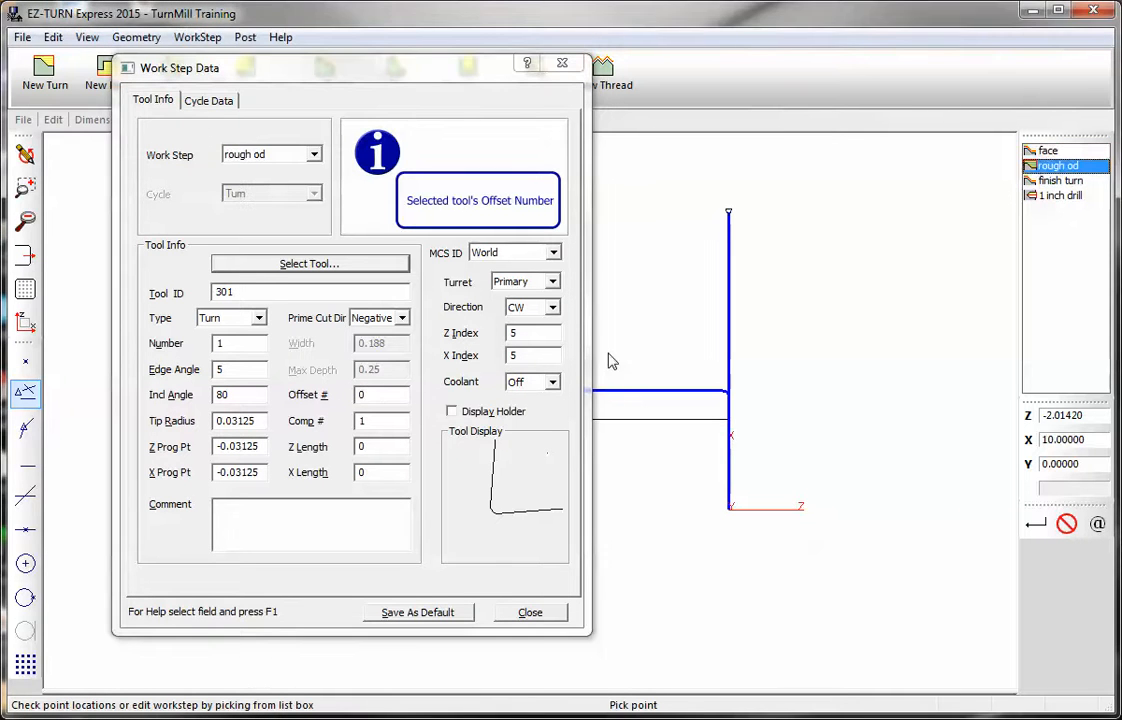
double_click(380, 395)
text(1)
click(1058, 181)
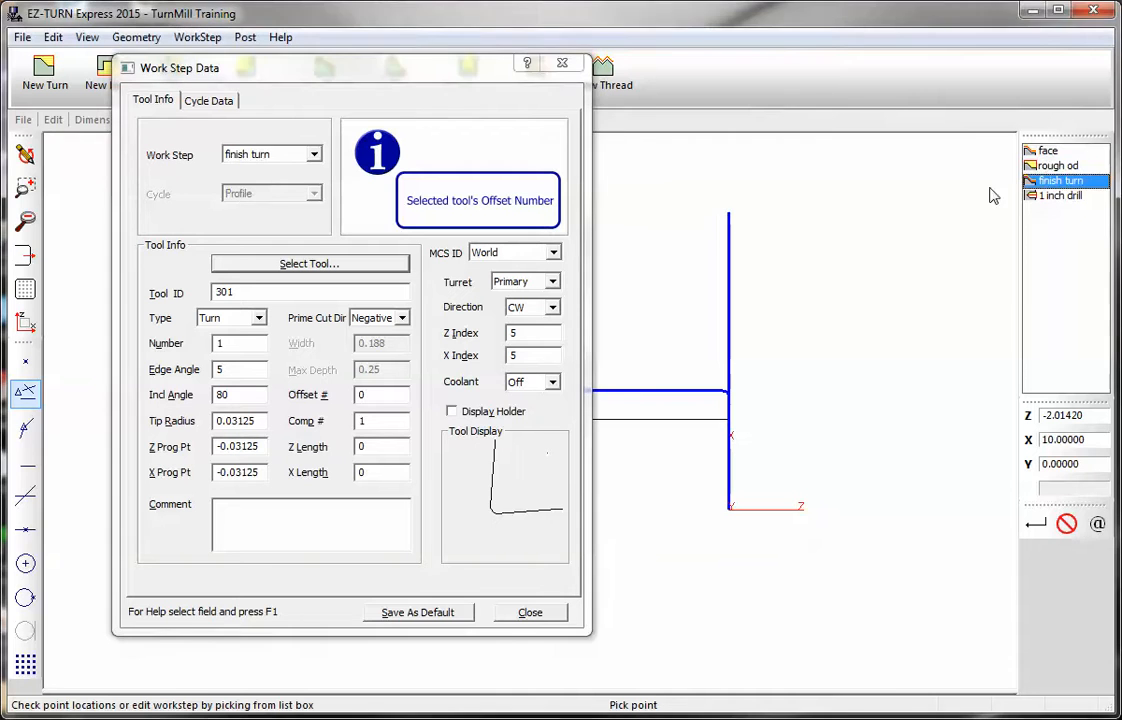
double_click(380, 395)
text(1)
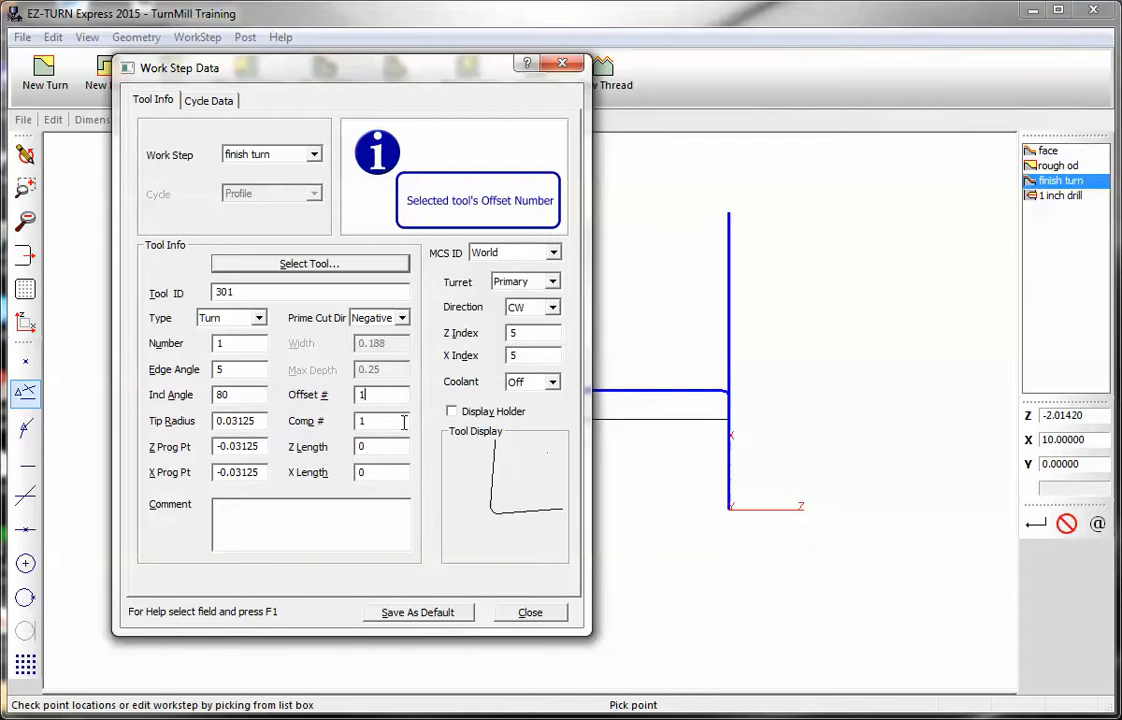
click(530, 612)
Add a rapid move to the origin at Z0 X0 as the 1 inch drill step's path.
click(1040, 197)
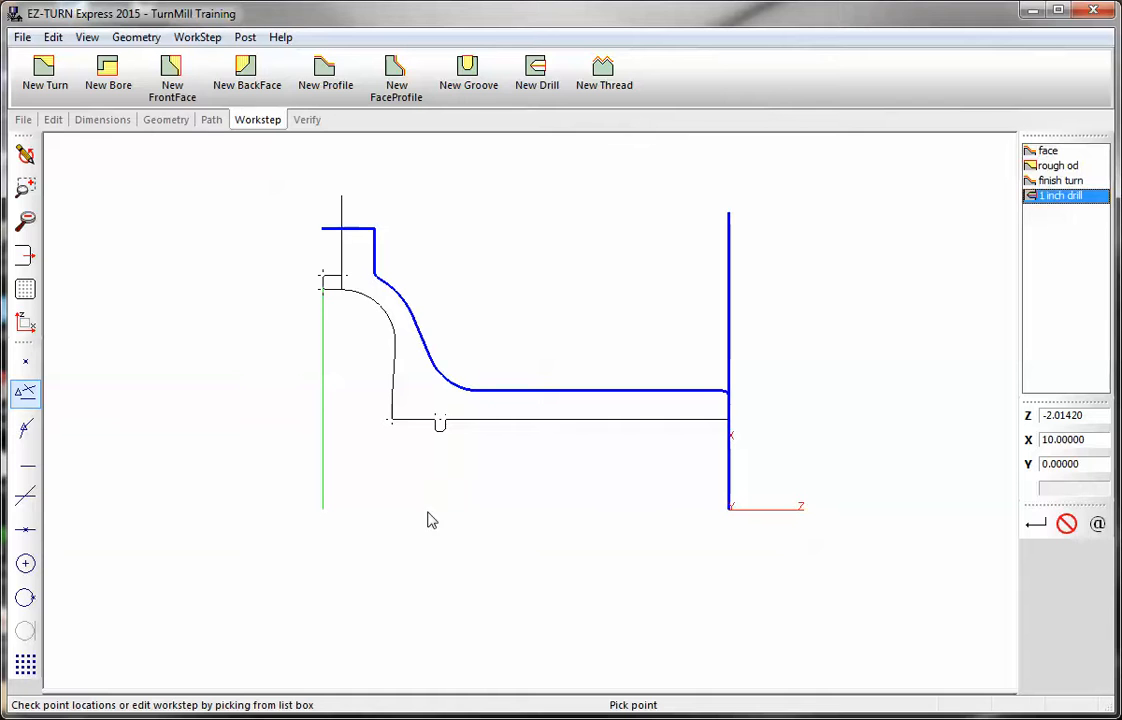
click(211, 120)
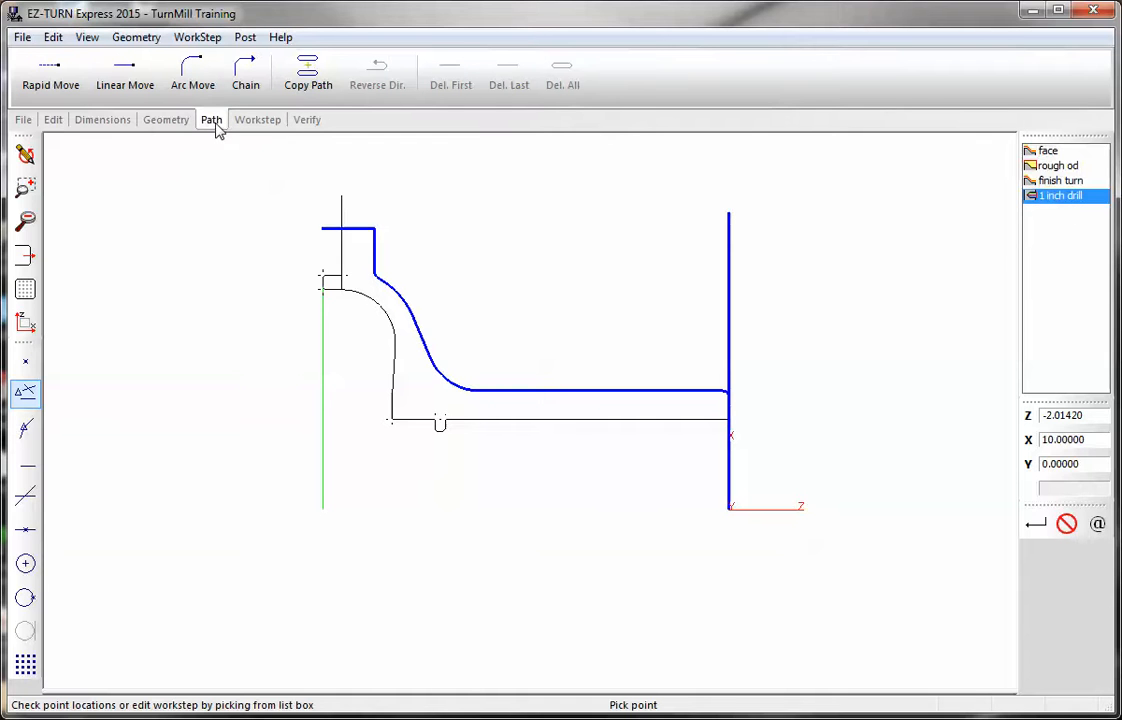
click(50, 78)
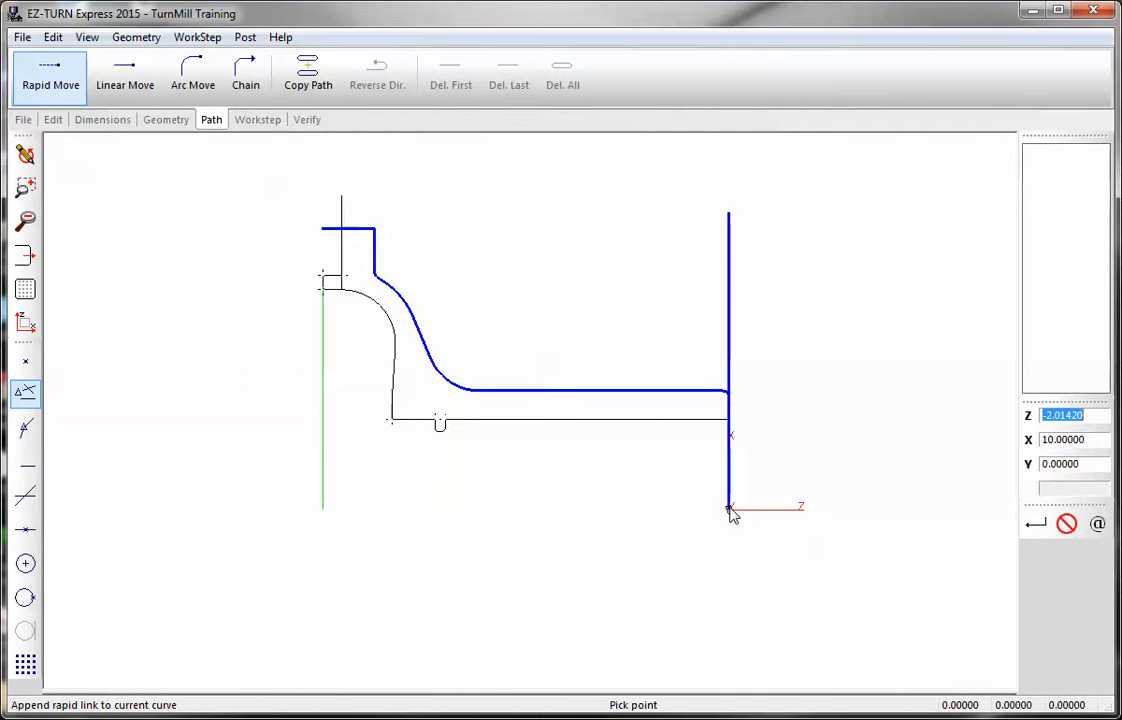
click(1066, 523)
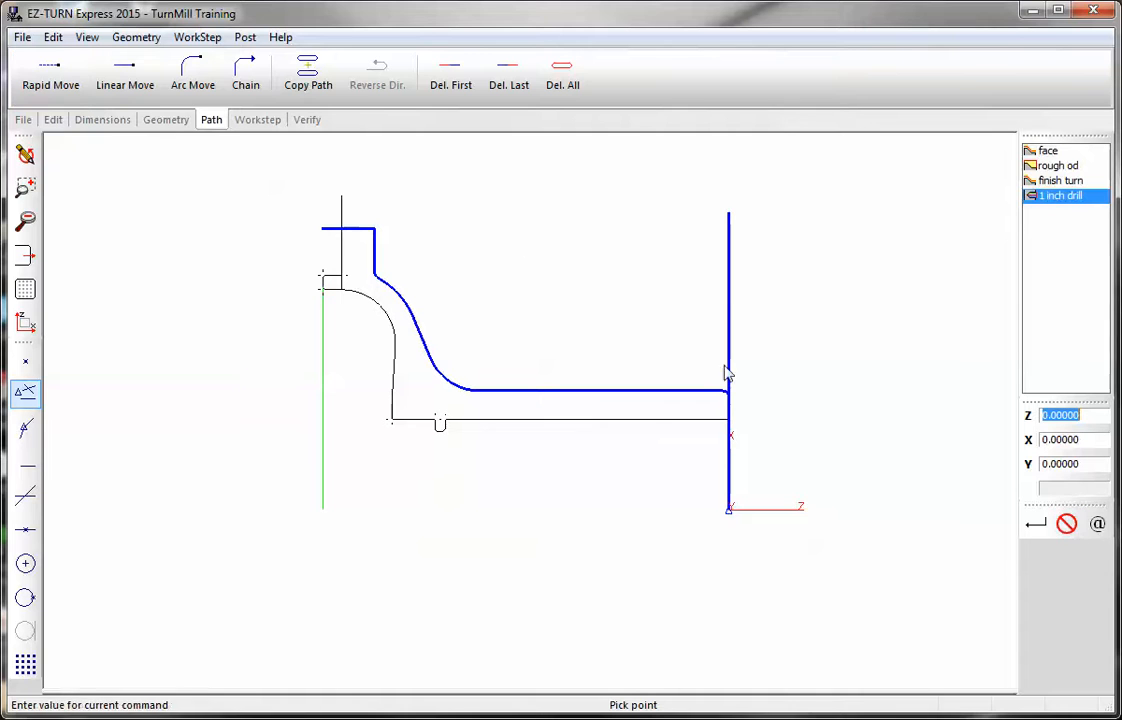
Verify the 1 inch drill toolpath, preview the part in 3D and inspect the drilled hole.
click(305, 119)
click(104, 76)
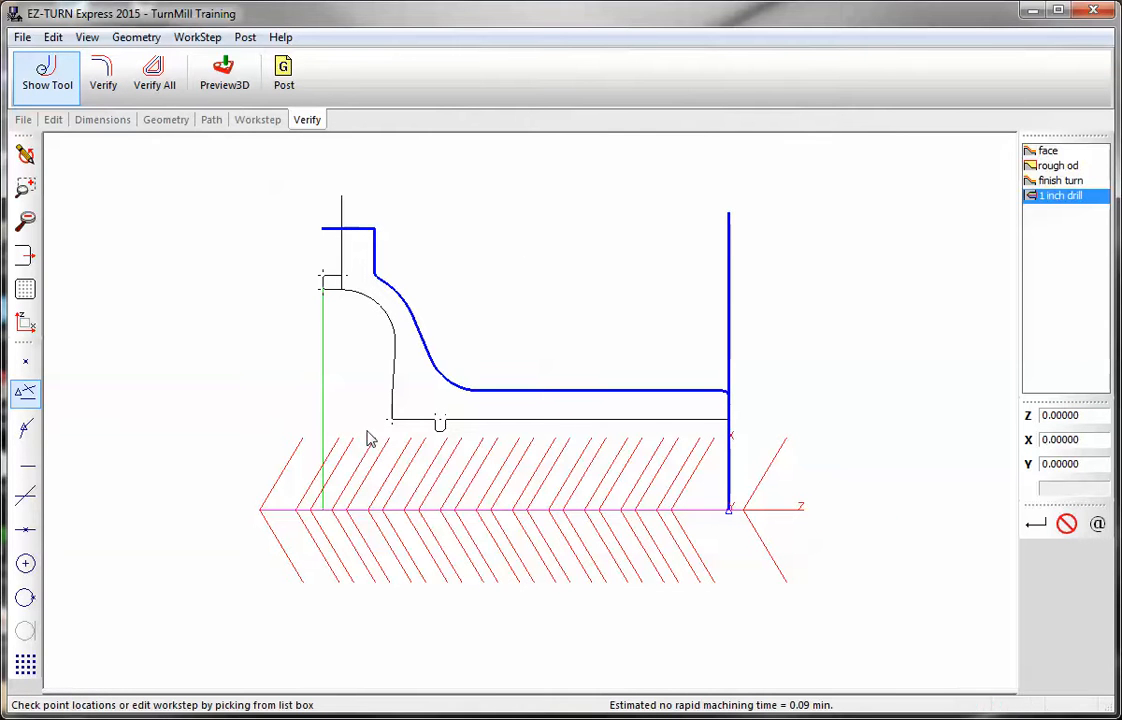
click(1066, 524)
click(232, 86)
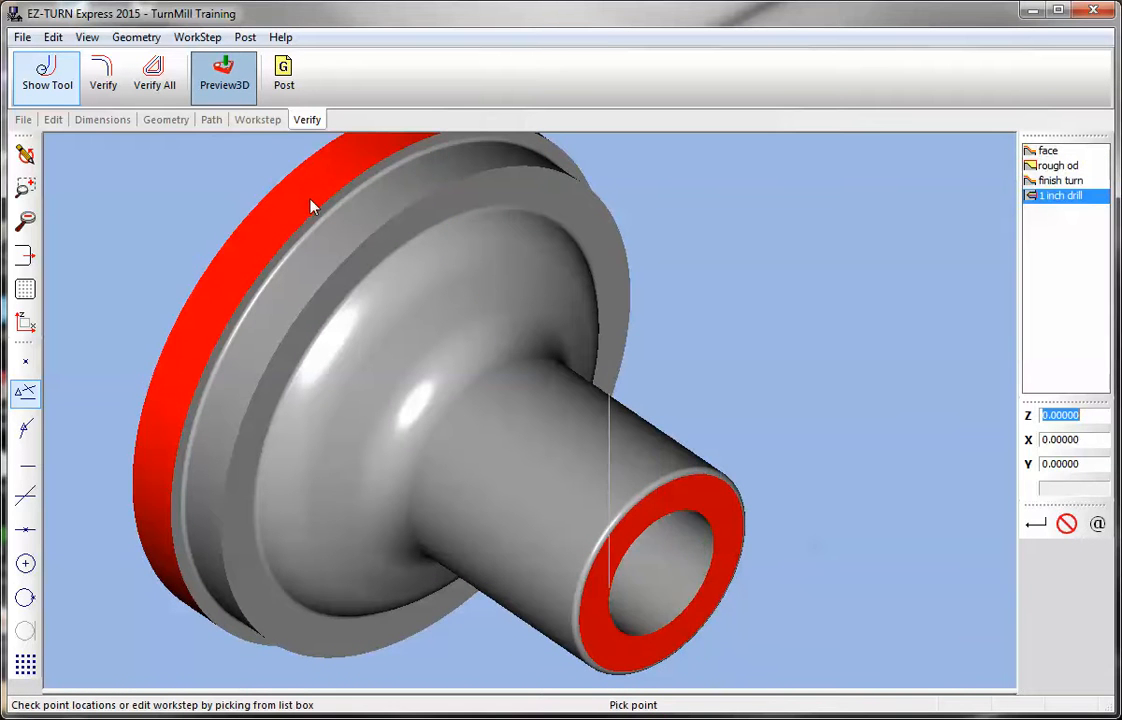
middle_drag(521, 477, 240, 183)
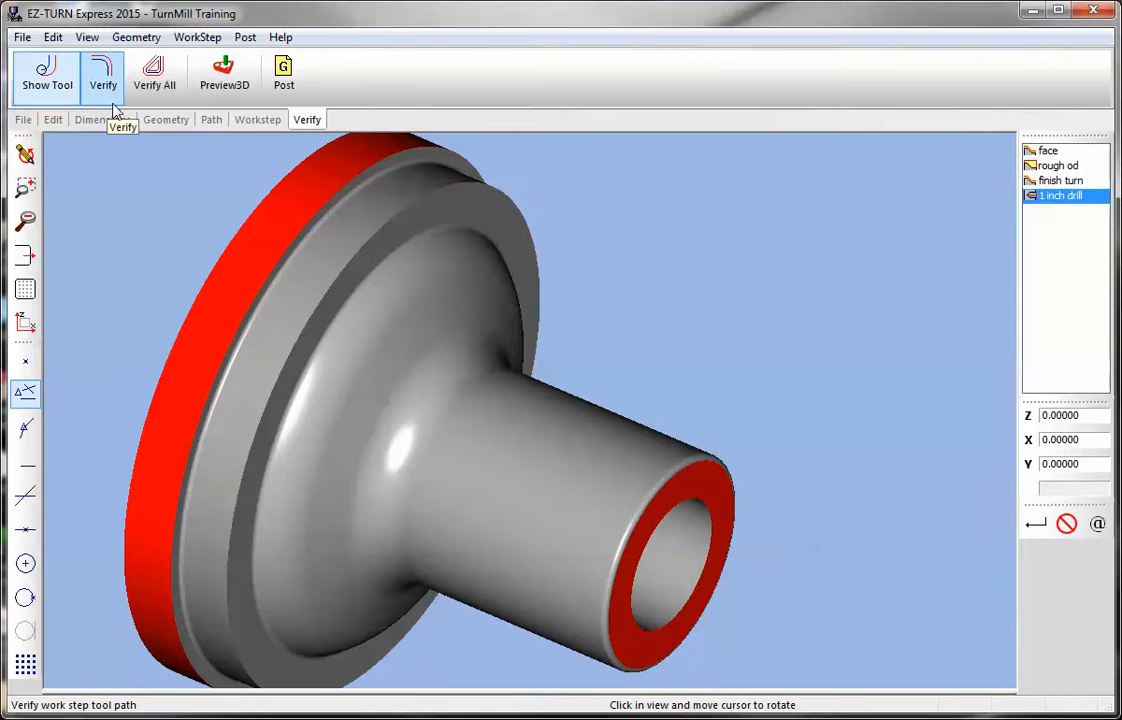
Enable the 3/4 Section View in the simulation setup and run the 3D preview again.
click(194, 38)
mouse_move(257, 38)
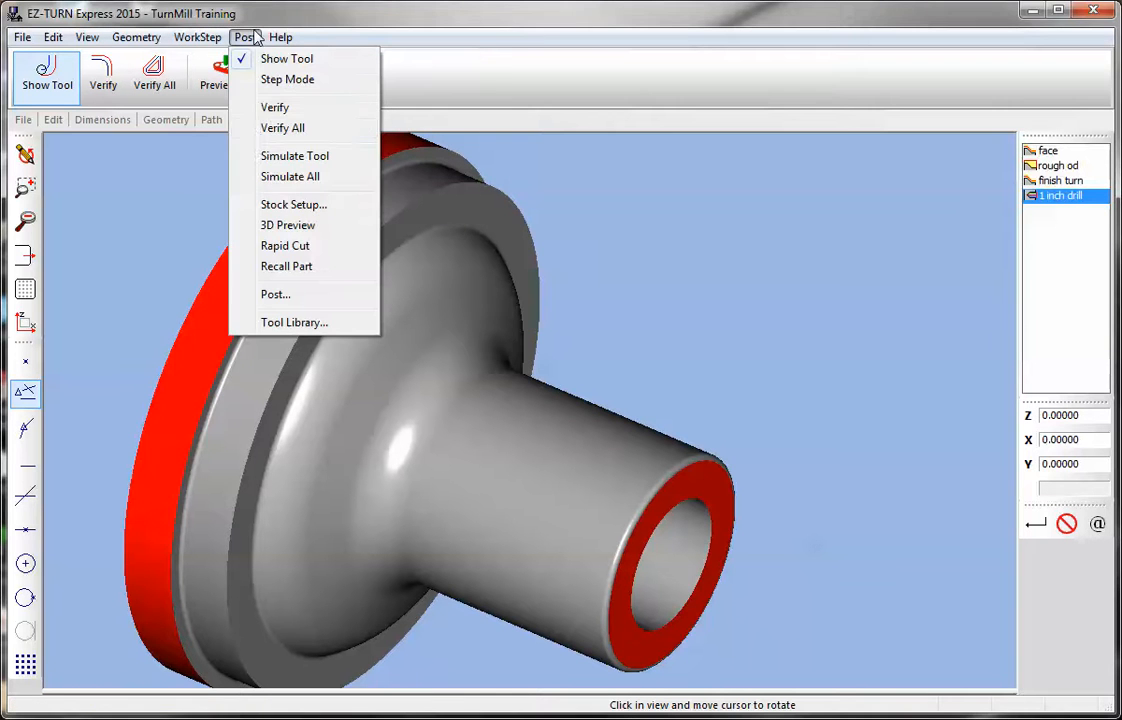
click(267, 207)
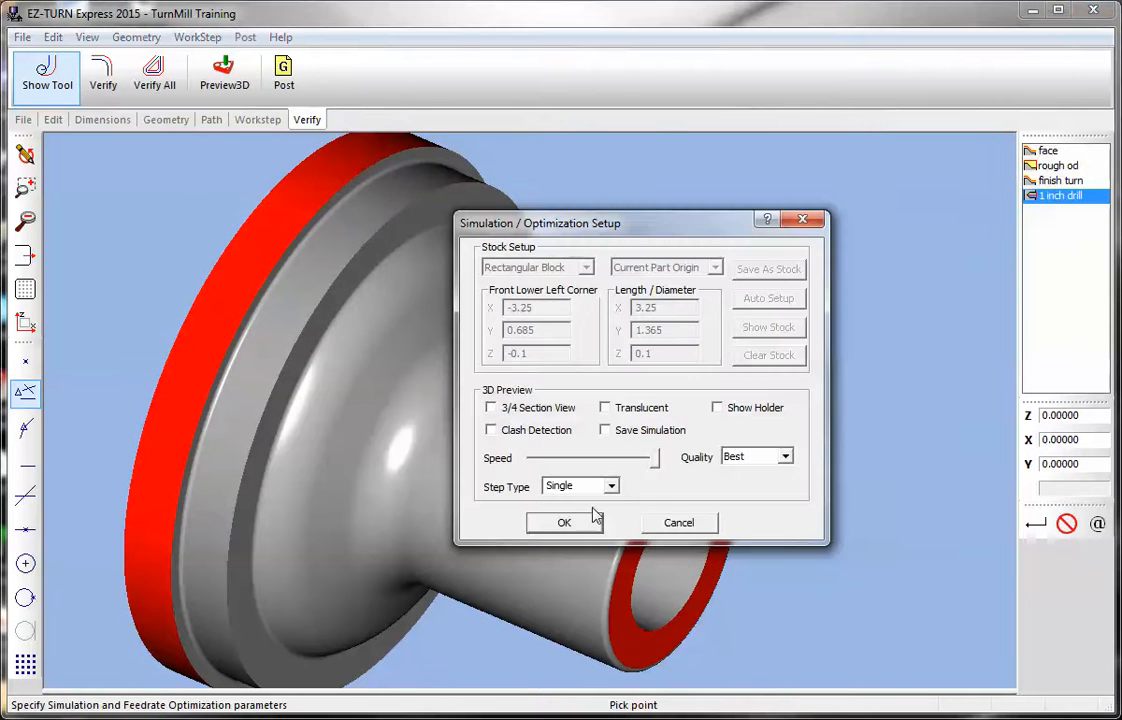
click(564, 522)
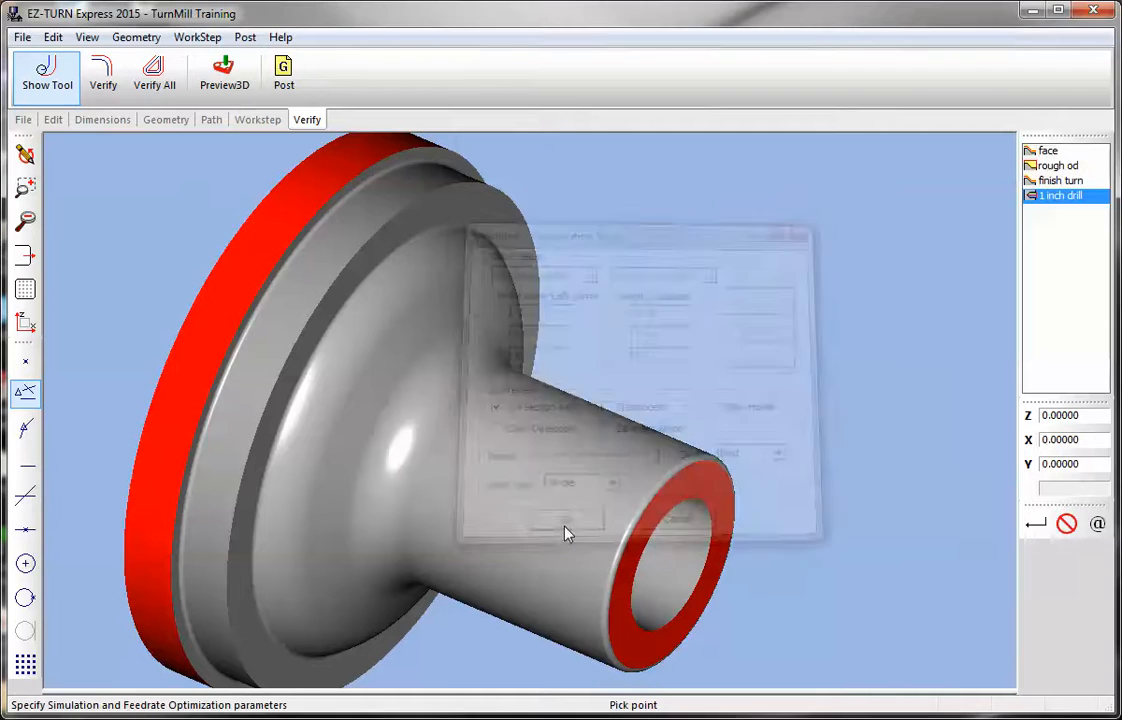
click(226, 78)
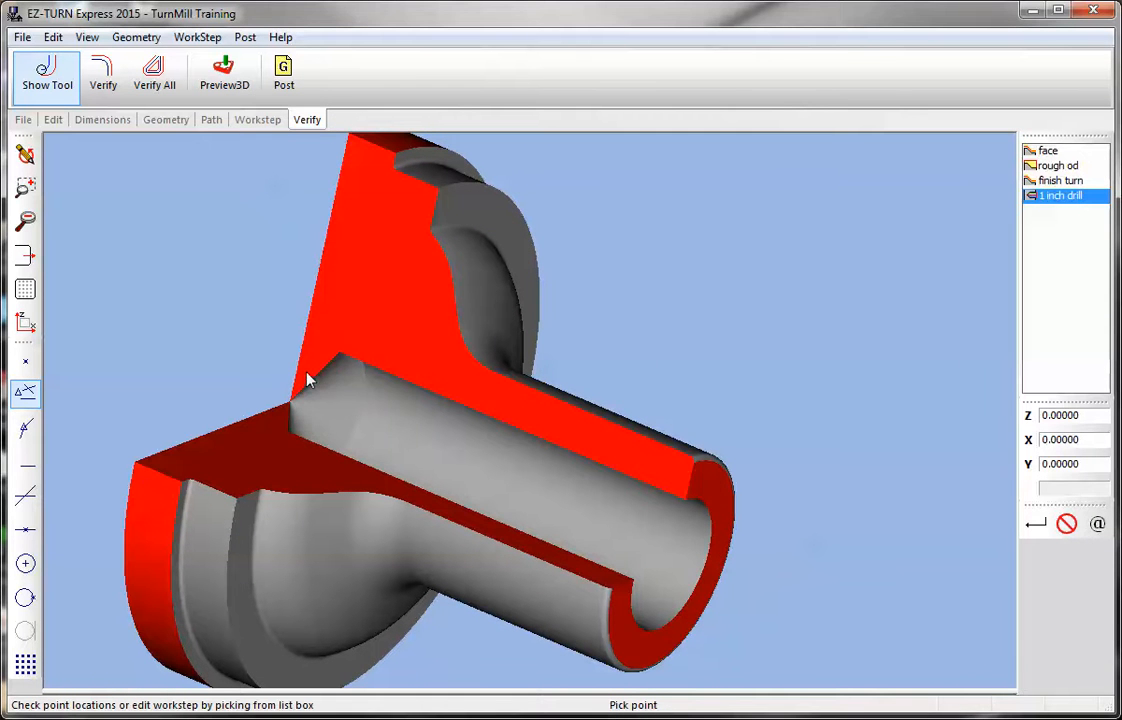
click(247, 38)
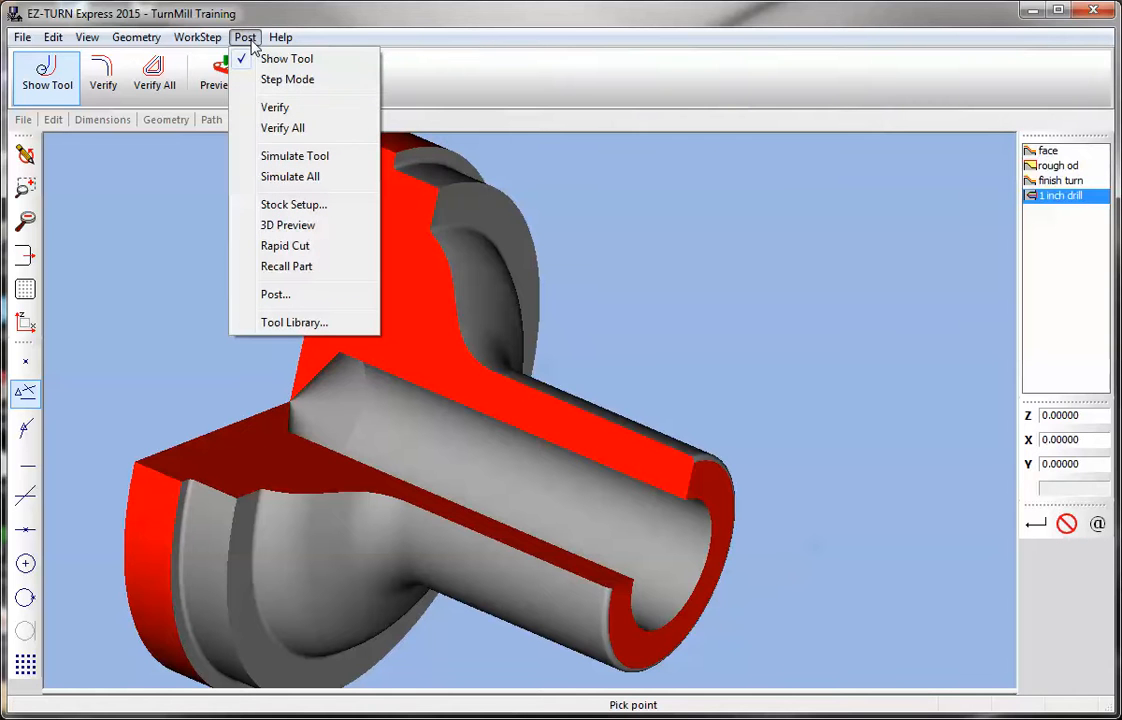
mouse_move(277, 45)
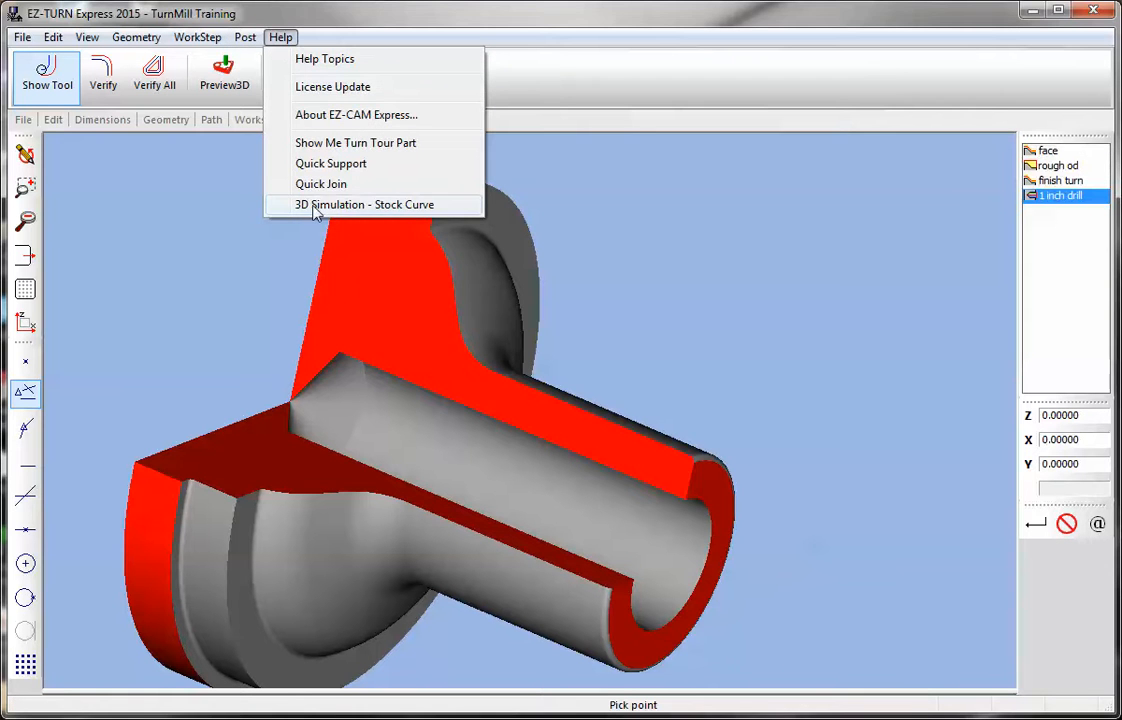
Set the simulation stock cylinder's length to 3.125 and preview the machined part in 3D.
click(414, 206)
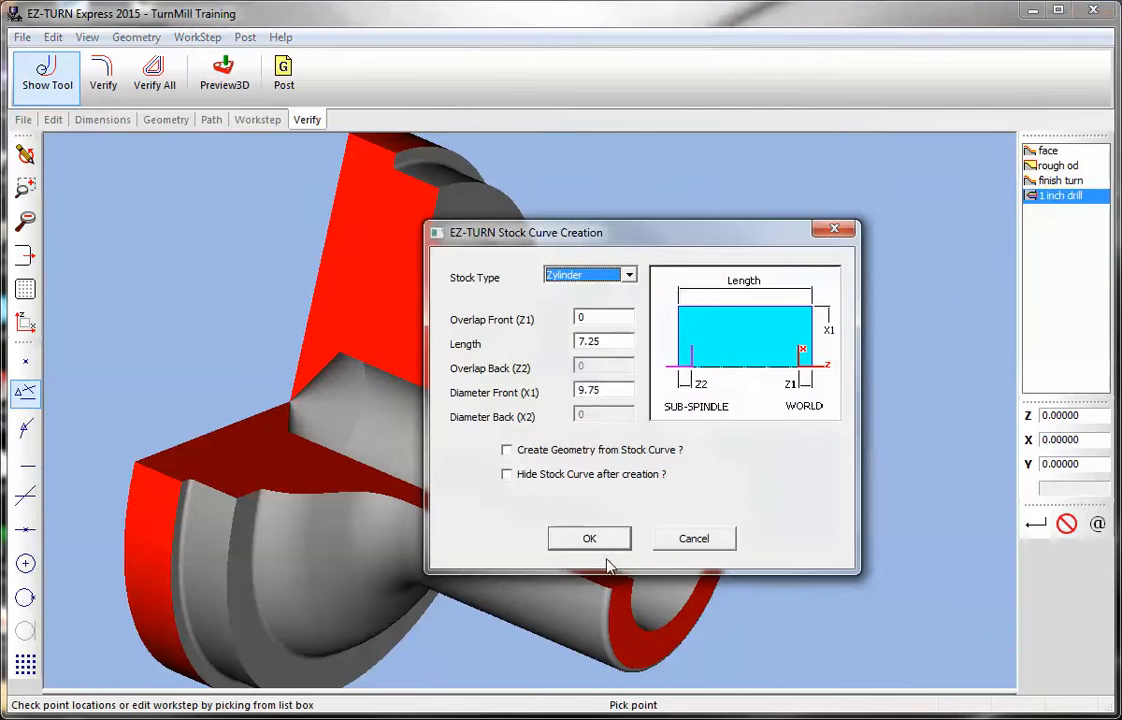
double_click(601, 342)
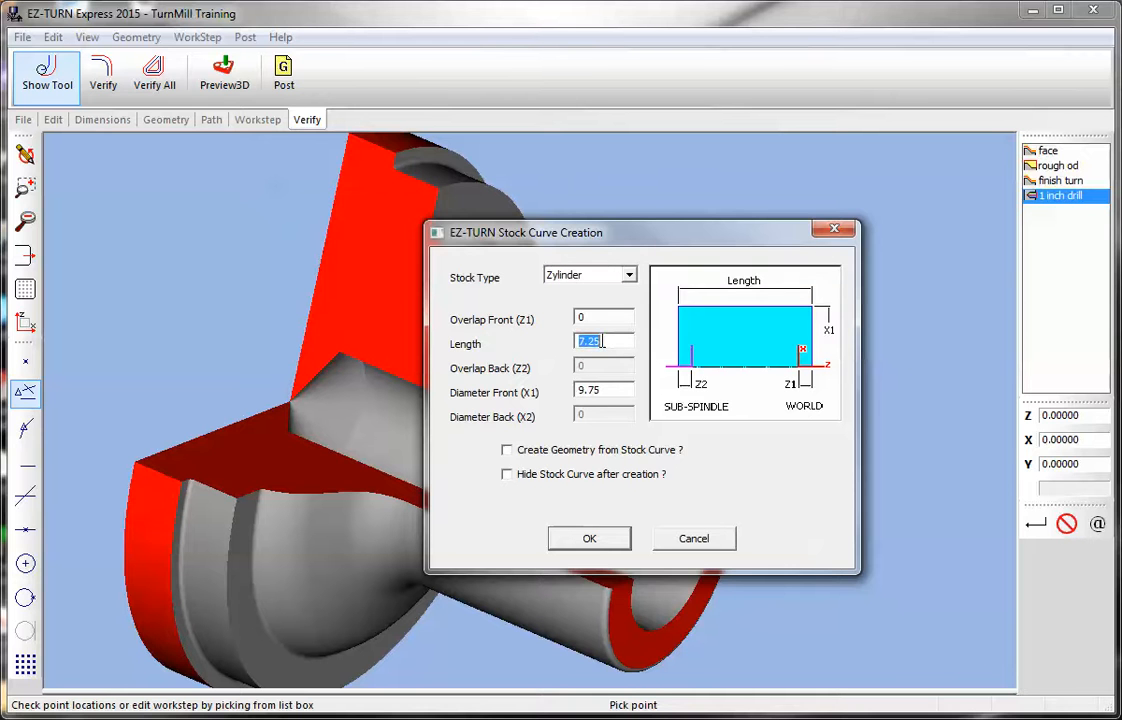
text(3.125)
click(603, 537)
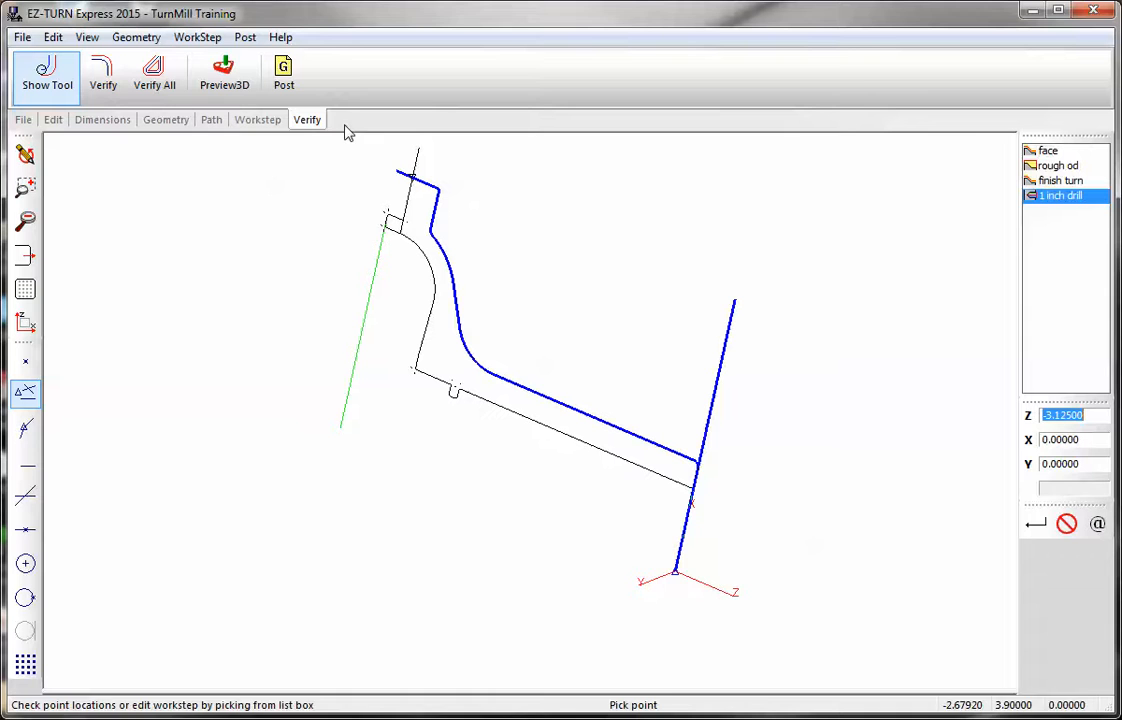
click(105, 76)
click(226, 84)
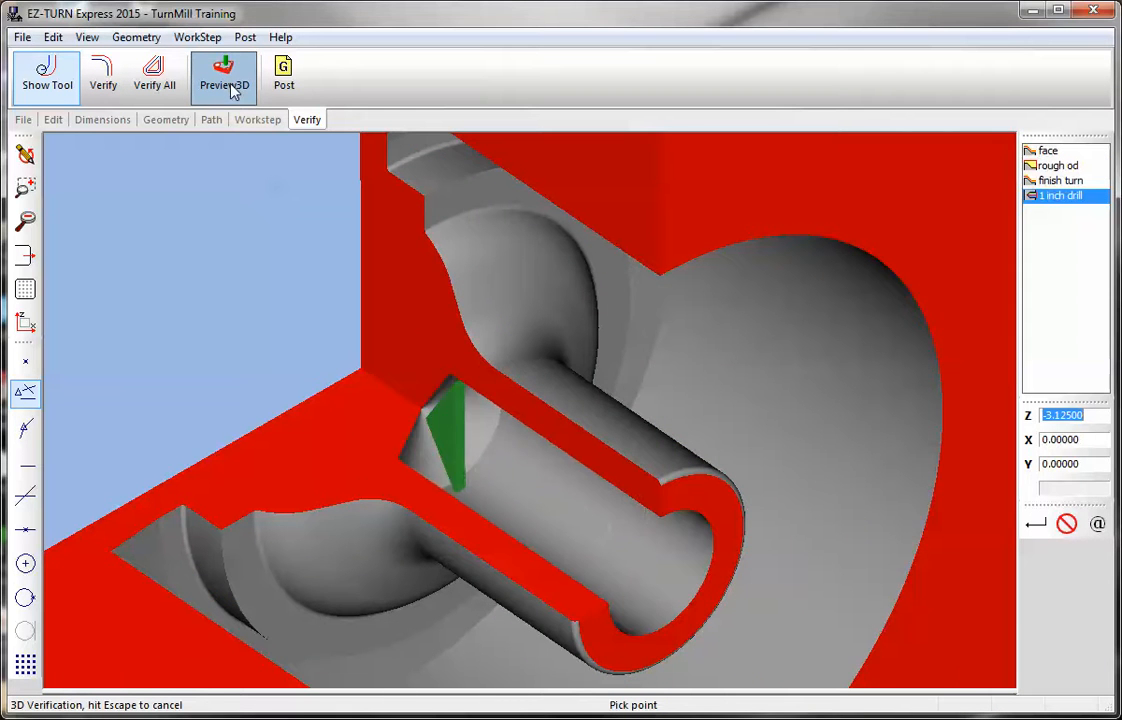
scroll(482, 357, down, 3)
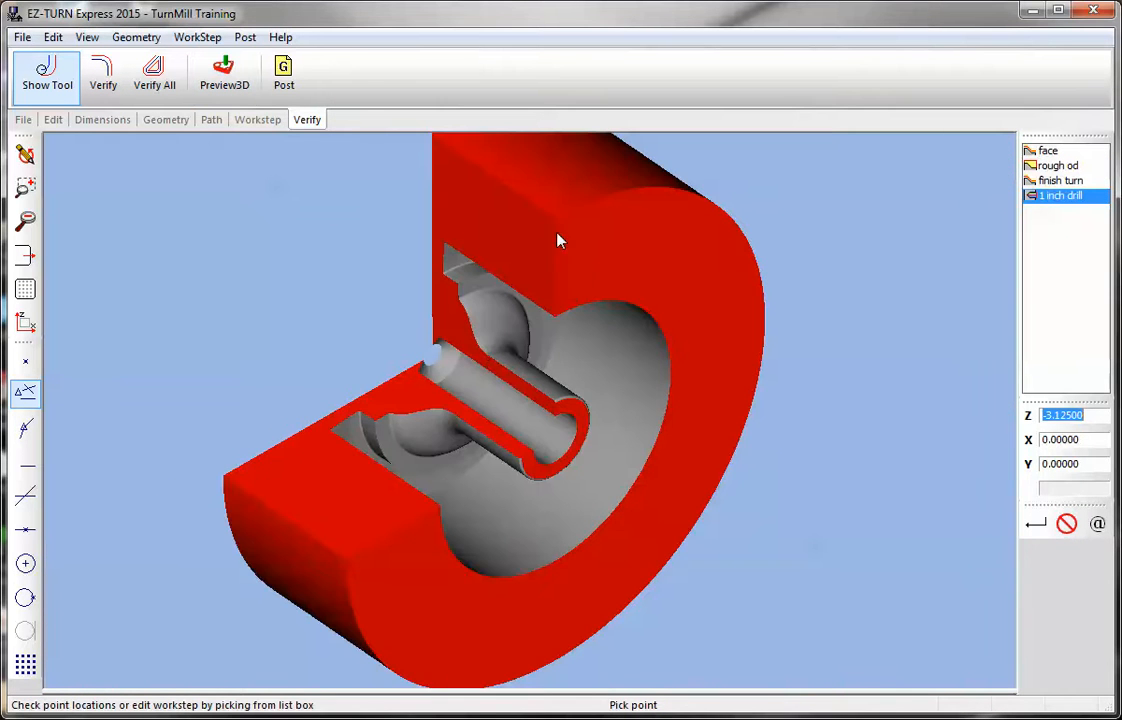
Change the simulation stock cylinder to a front diameter of 4.125 and a length of 3, and rerun the 3D preview.
click(280, 37)
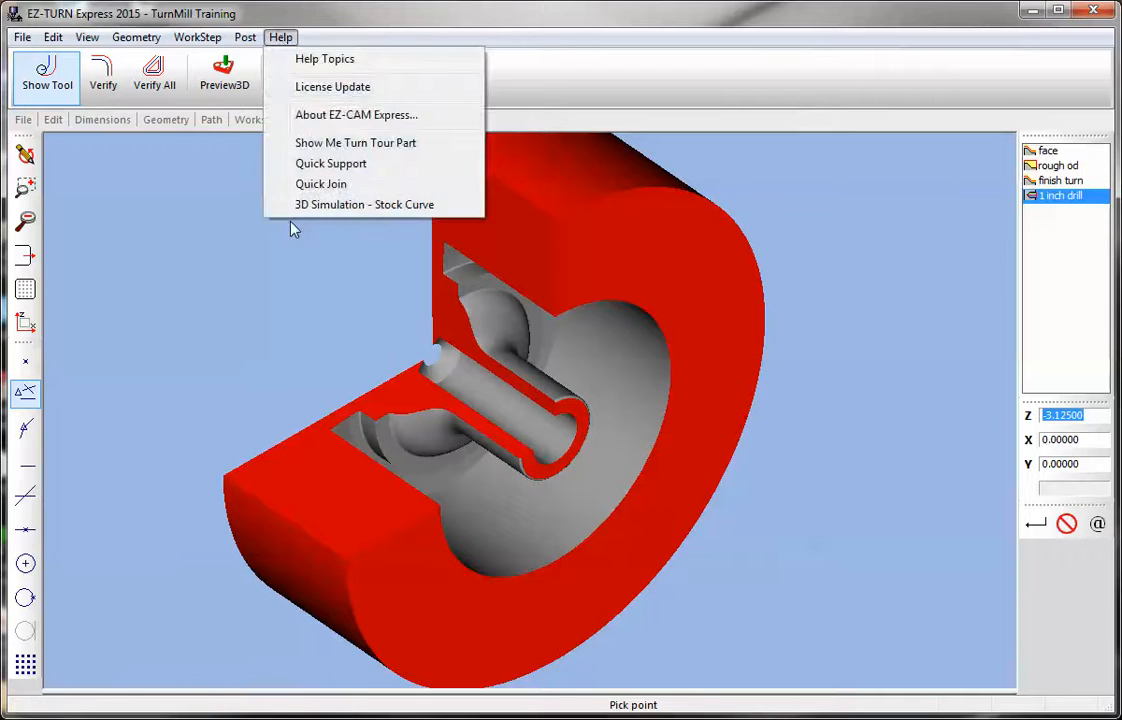
click(330, 204)
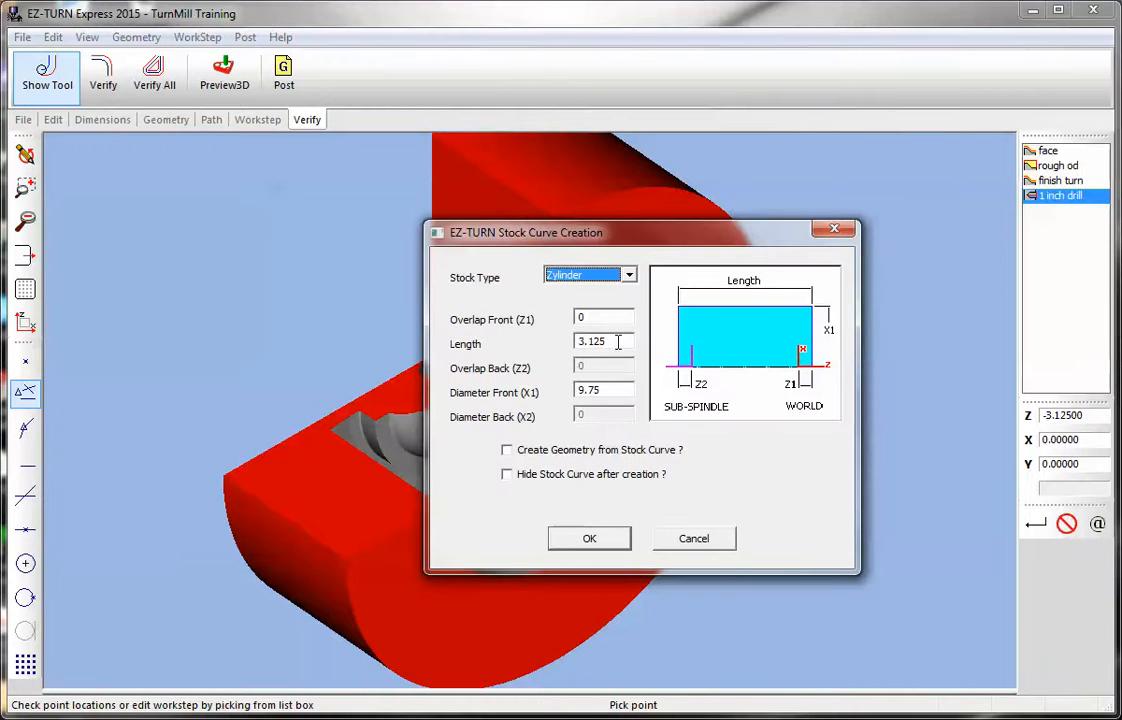
drag(614, 390, 517, 397)
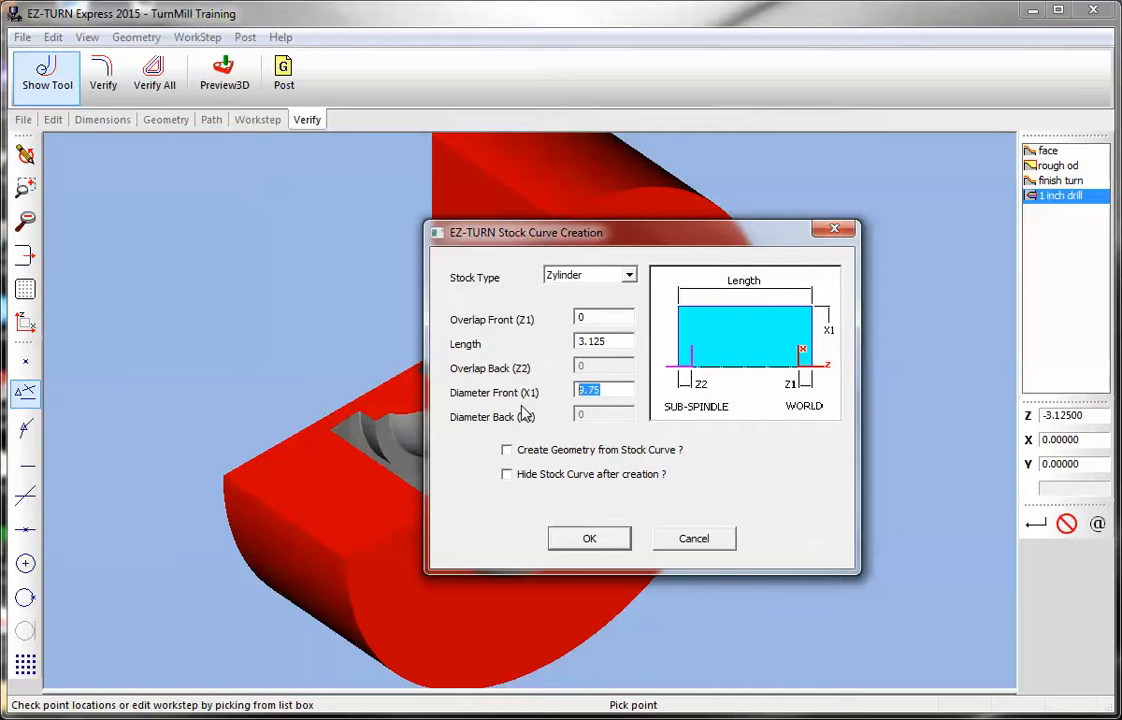
text(4.125)
drag(587, 342, 612, 343)
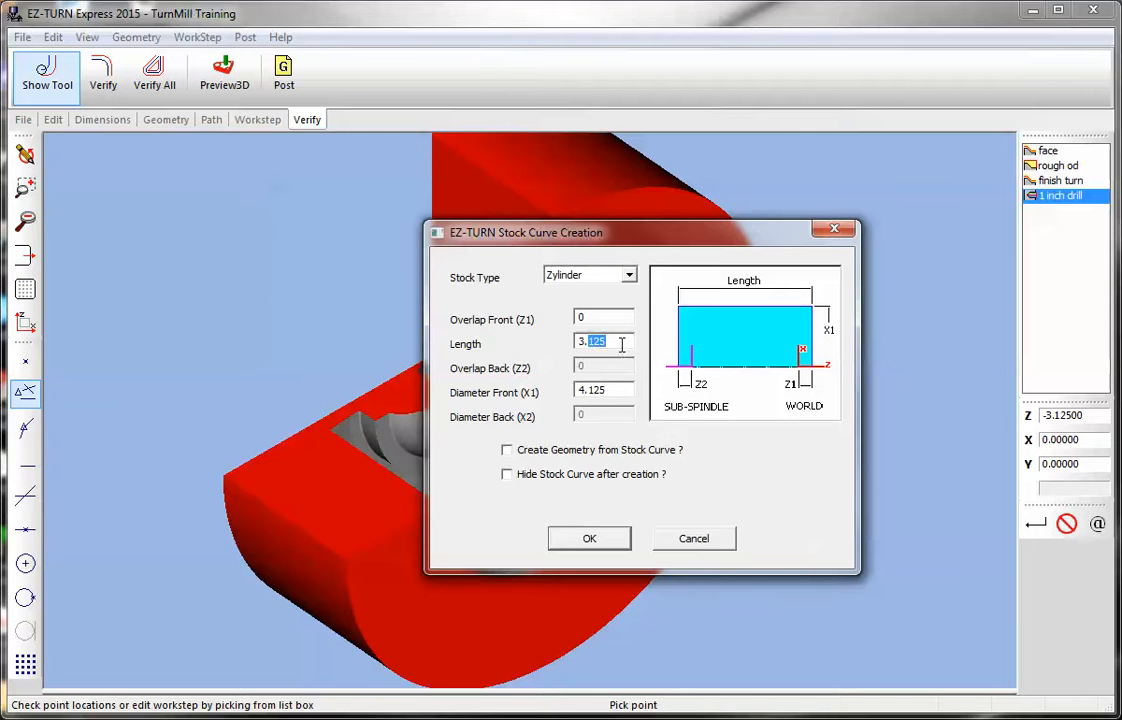
key(BackSpace)
click(590, 540)
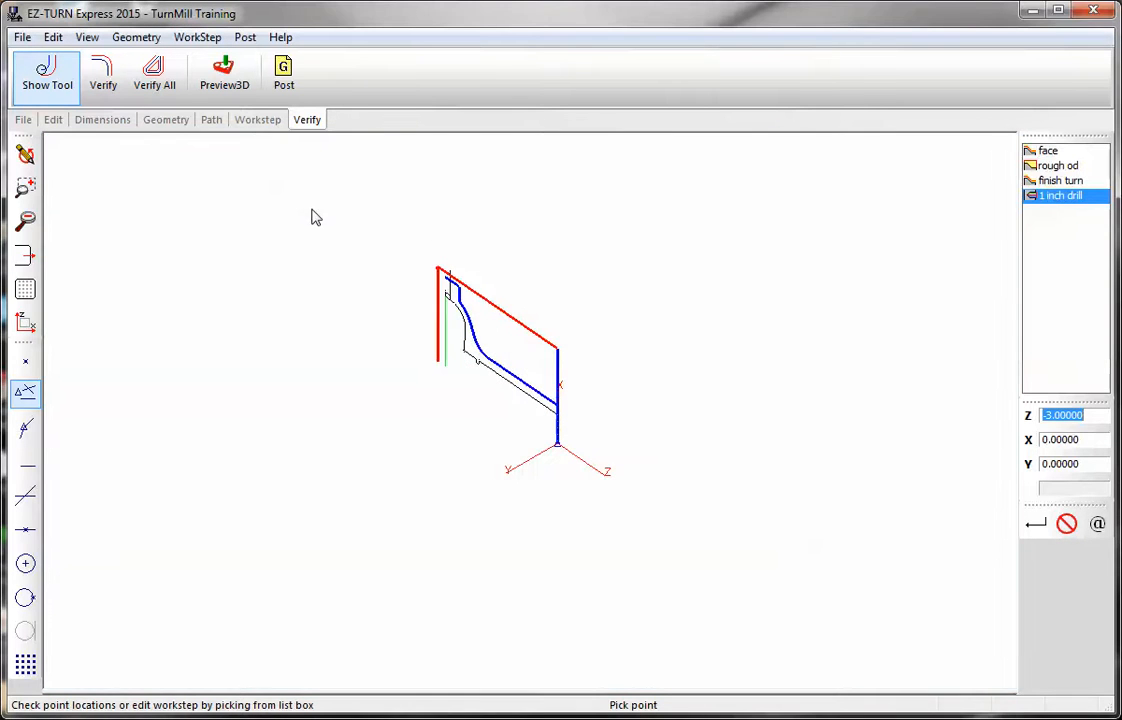
click(224, 75)
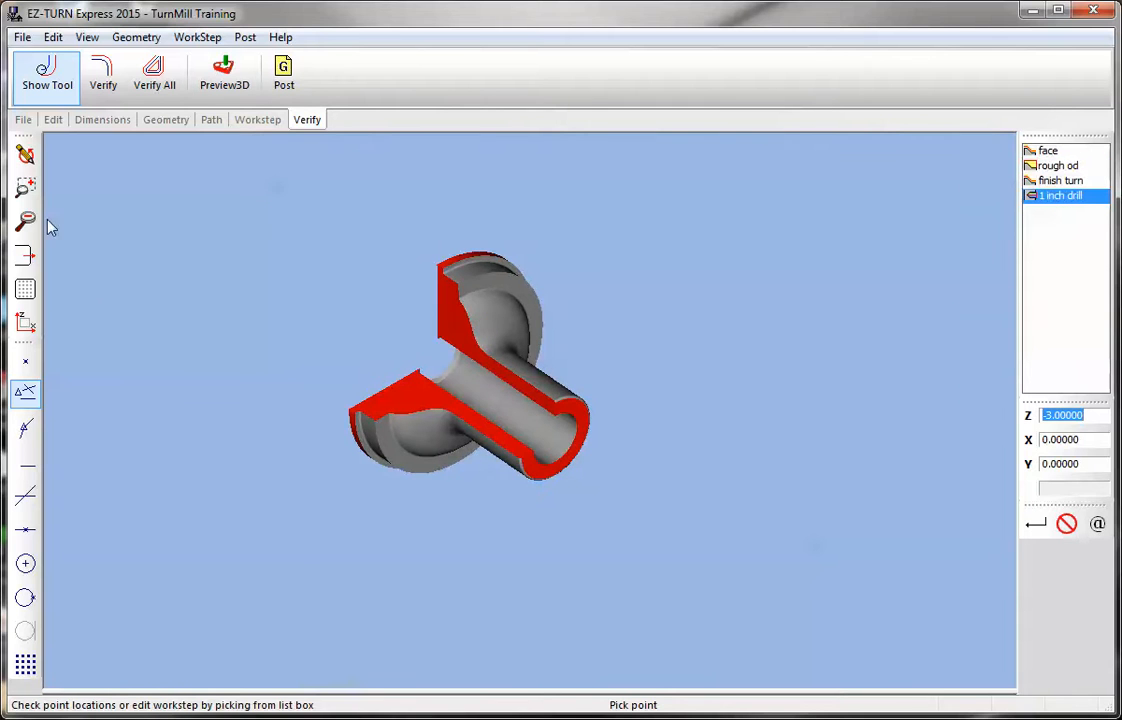
Extend the bore groove's floor line to the part's back face at Z-2.8092 in the flat ZX view.
click(25, 153)
click(26, 326)
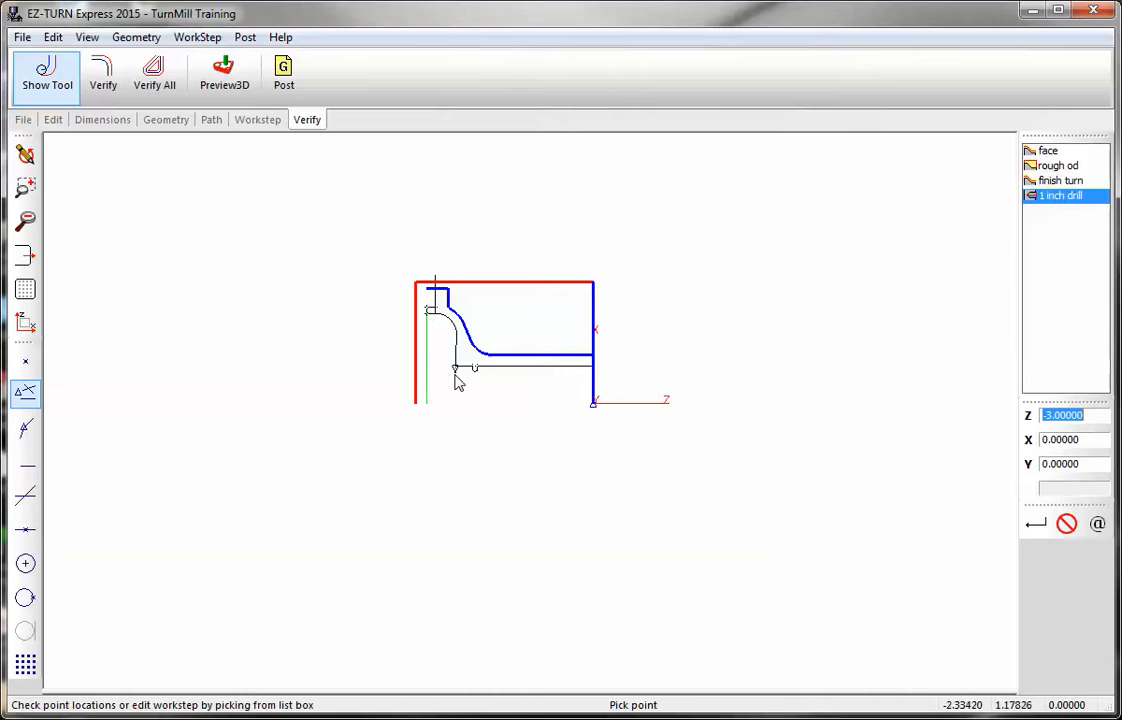
scroll(518, 390, up, 3)
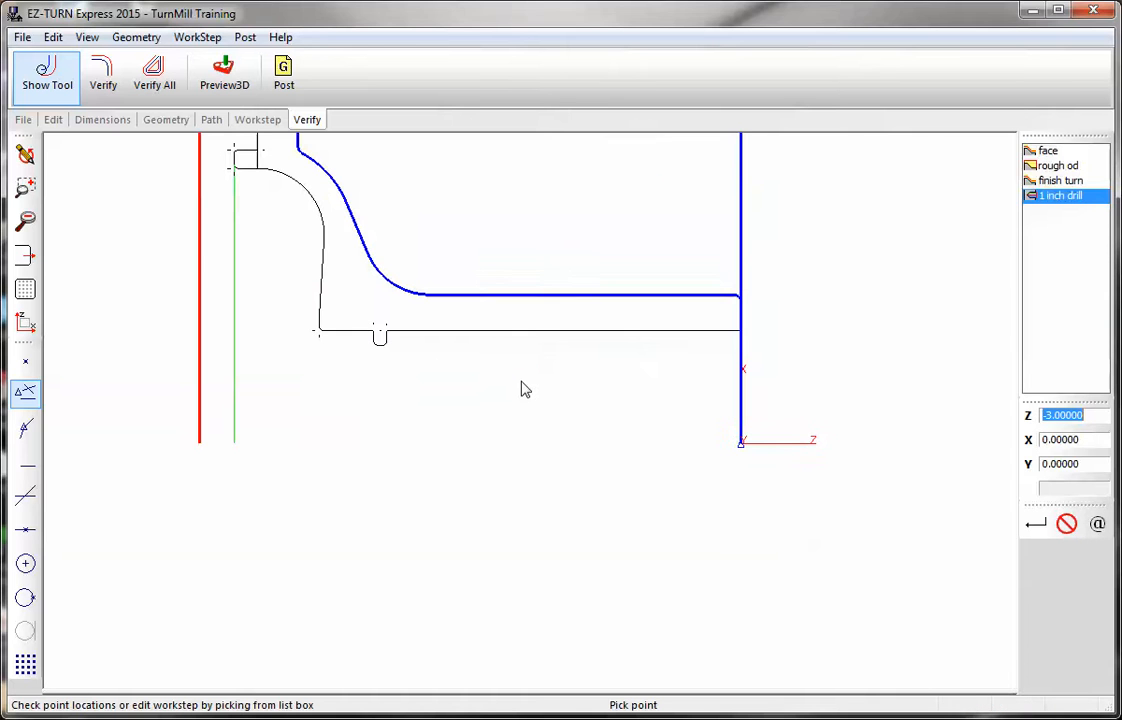
scroll(393, 344, up, 1)
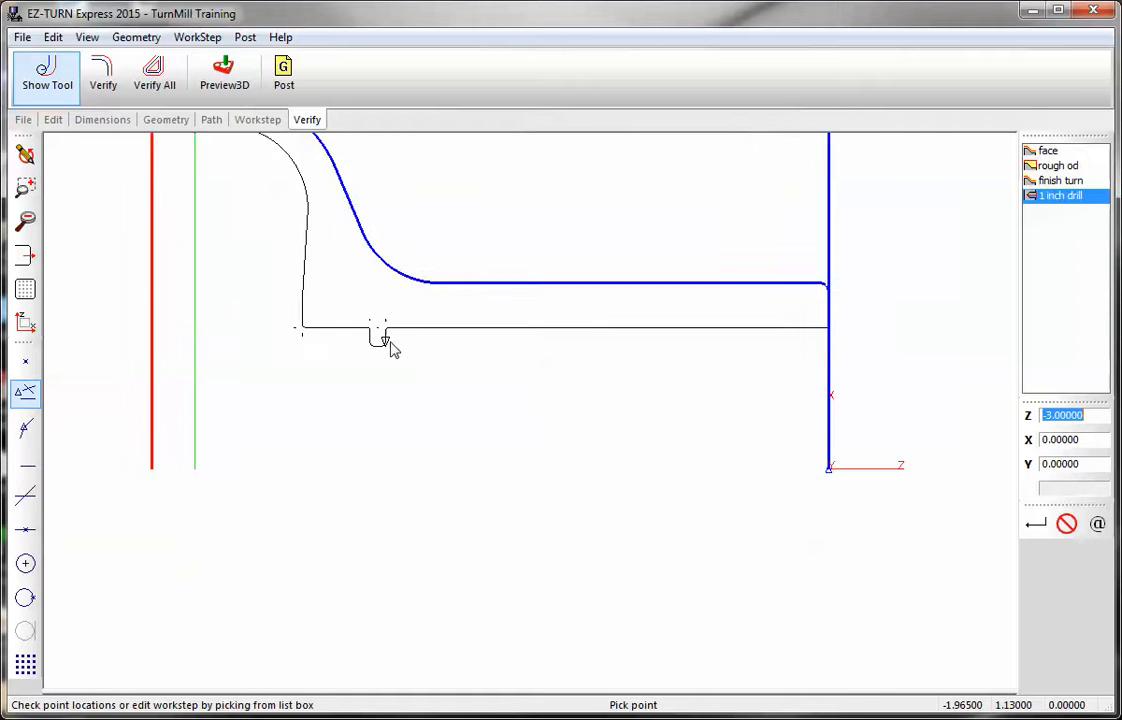
scroll(393, 344, up, 2)
scroll(388, 356, up, 5)
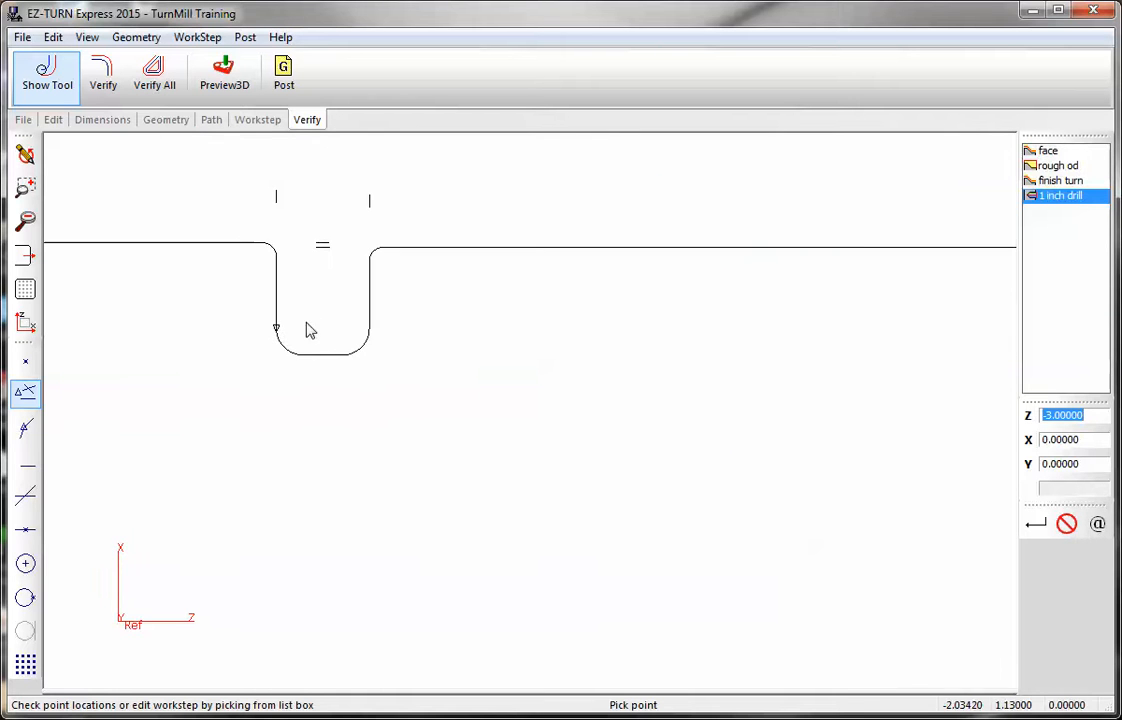
scroll(655, 355, down, 2)
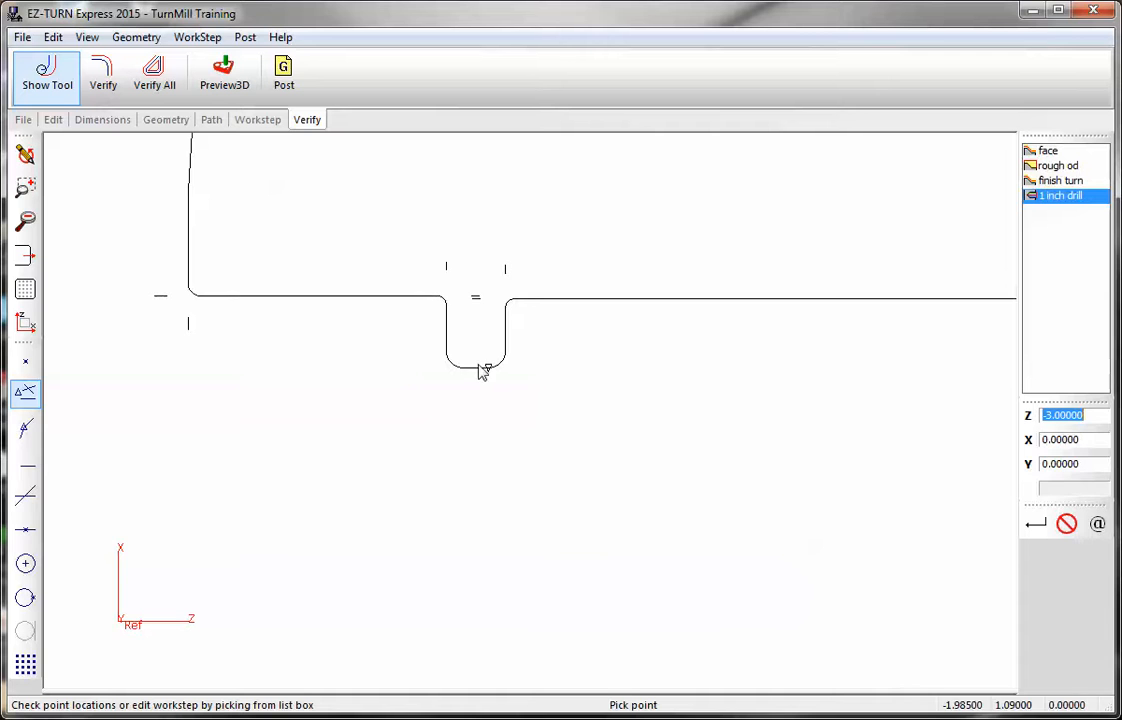
scroll(623, 427, down, 6)
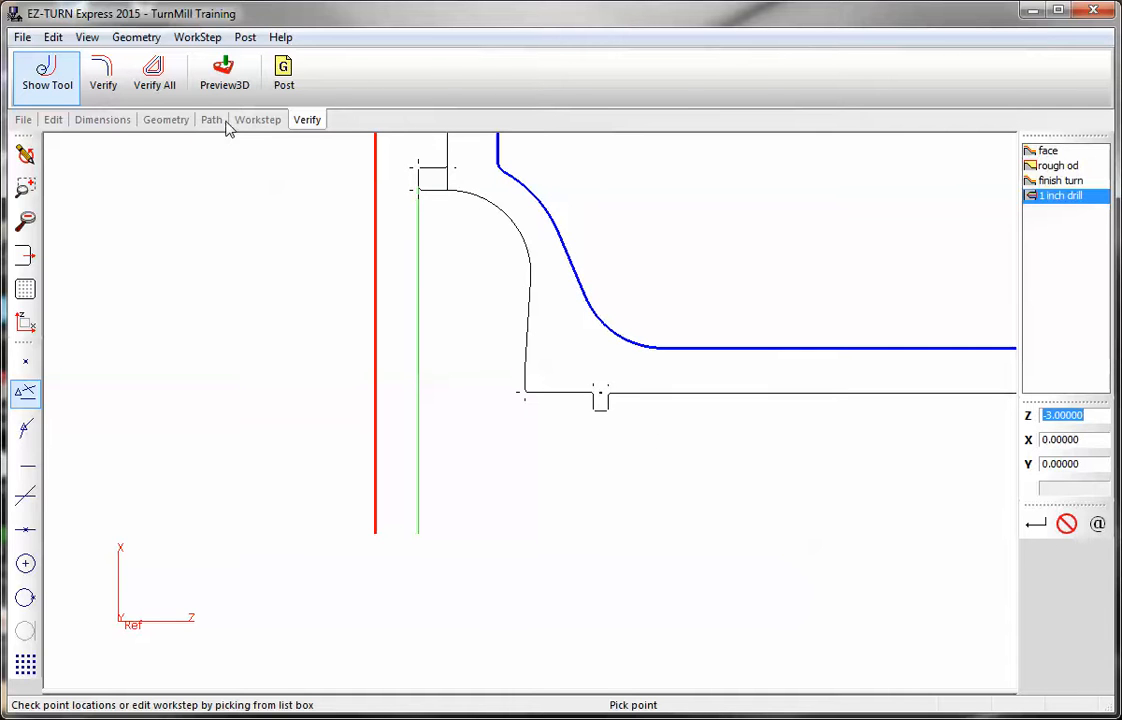
click(165, 119)
click(563, 80)
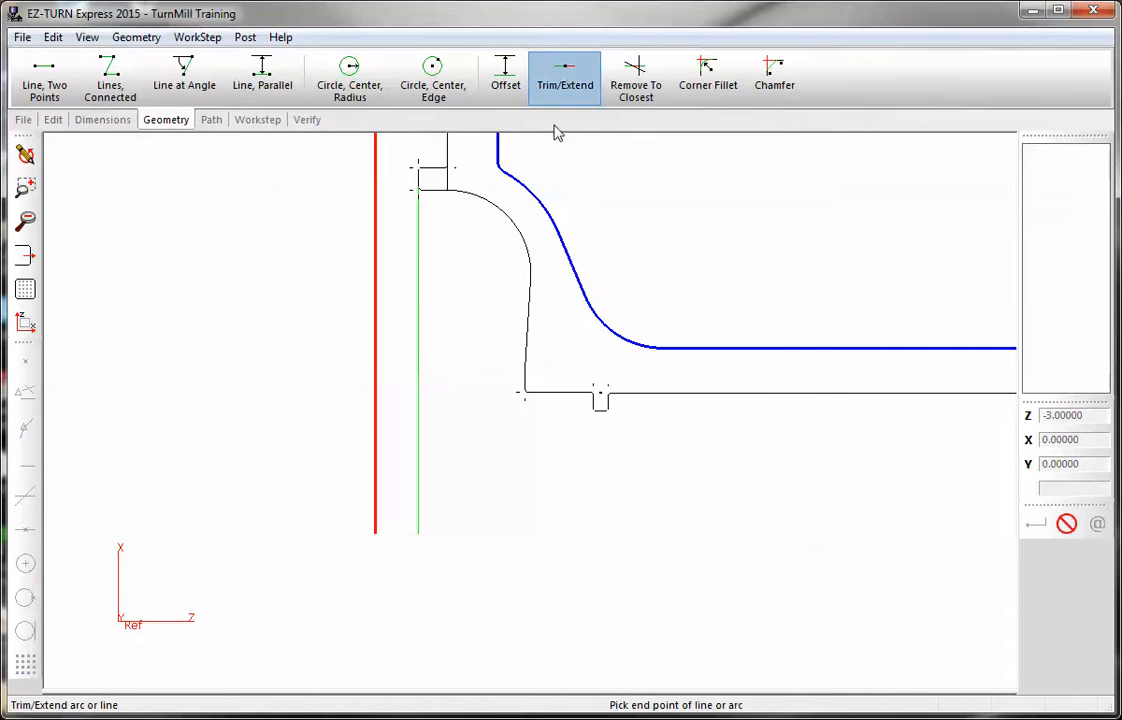
click(598, 411)
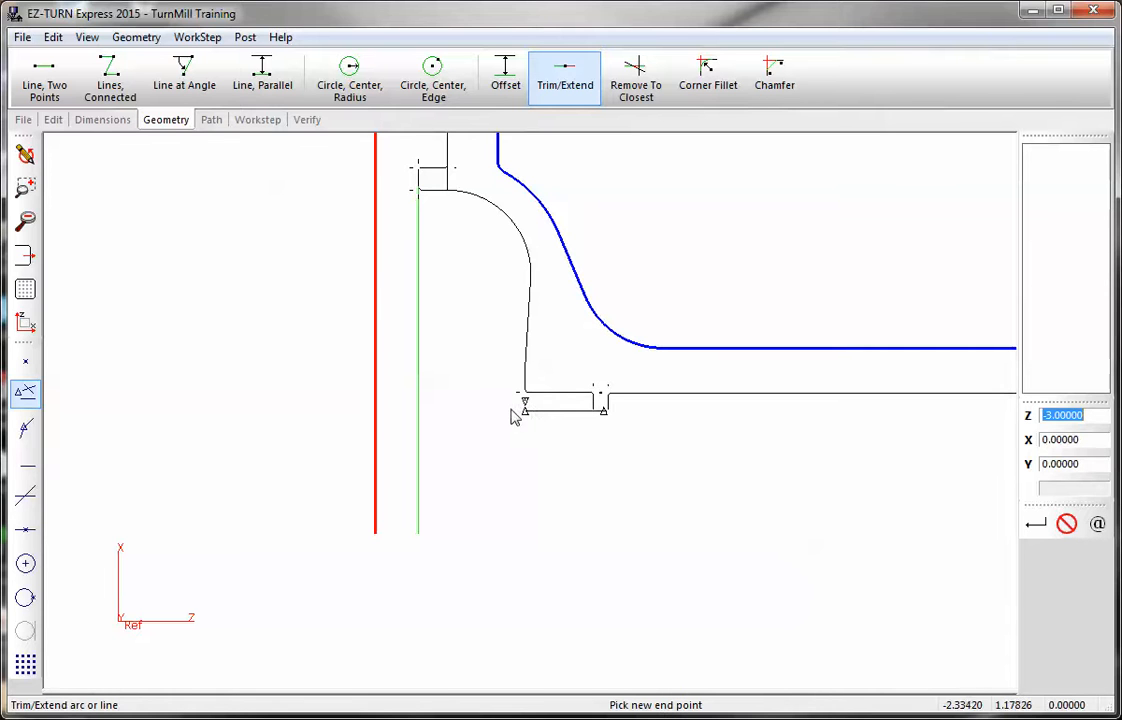
click(420, 183)
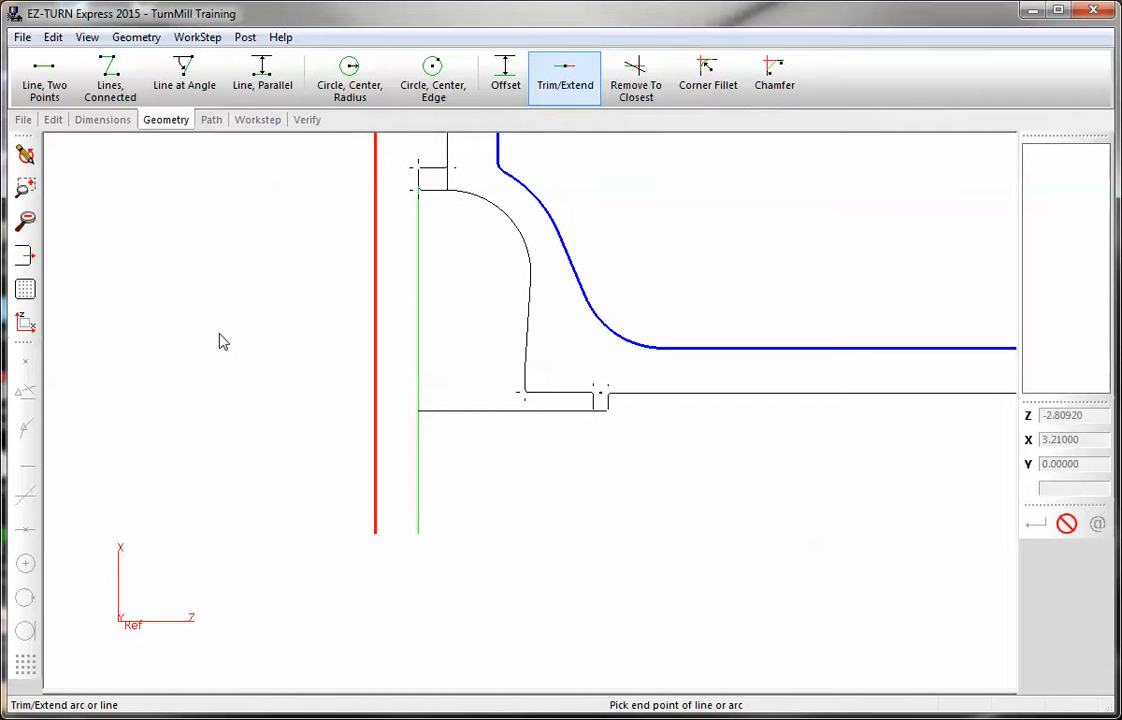
Create a new bore work step named rough bore.
scroll(224, 342, down, 2)
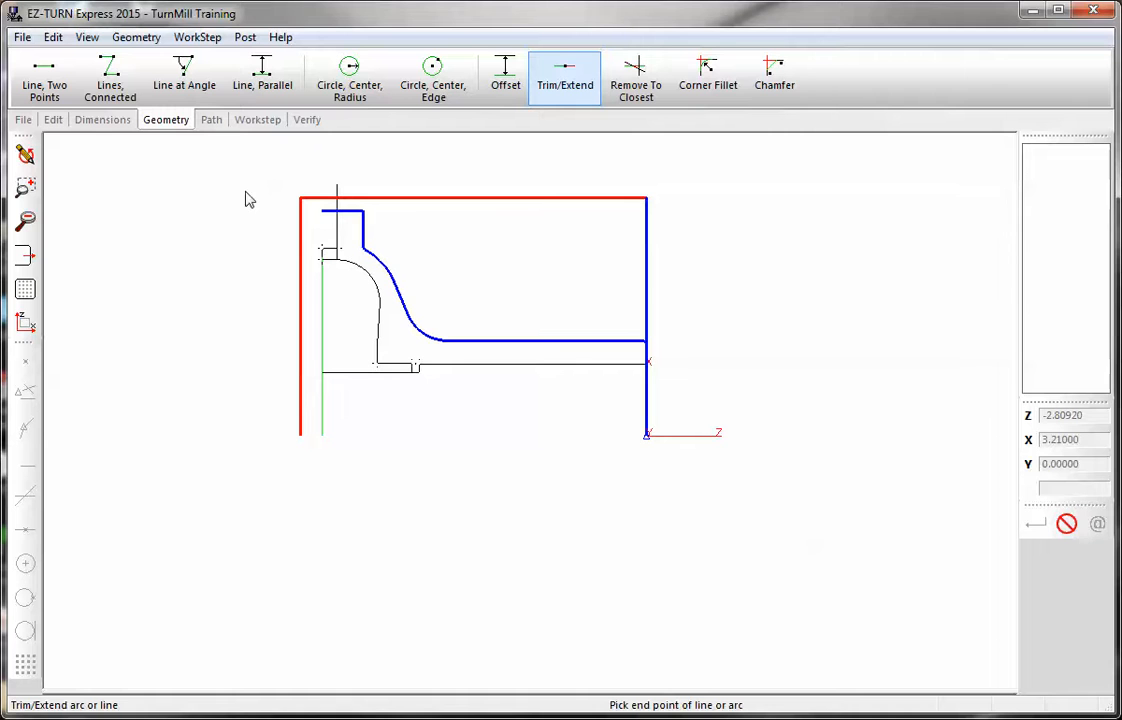
click(252, 121)
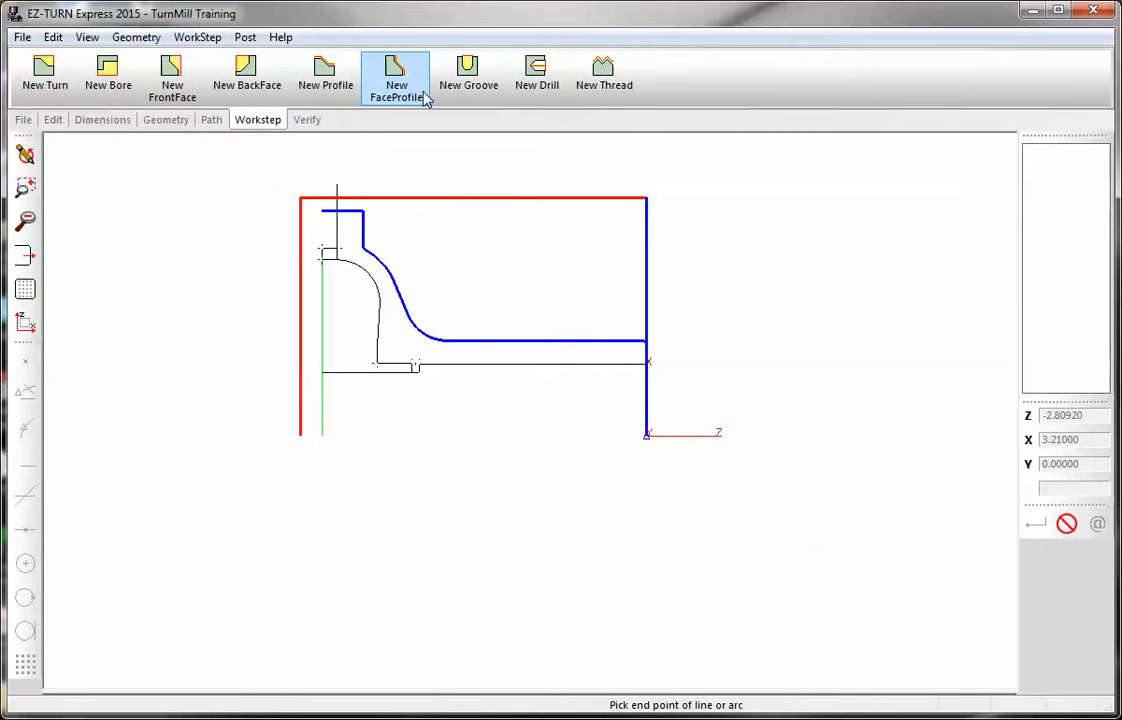
click(110, 72)
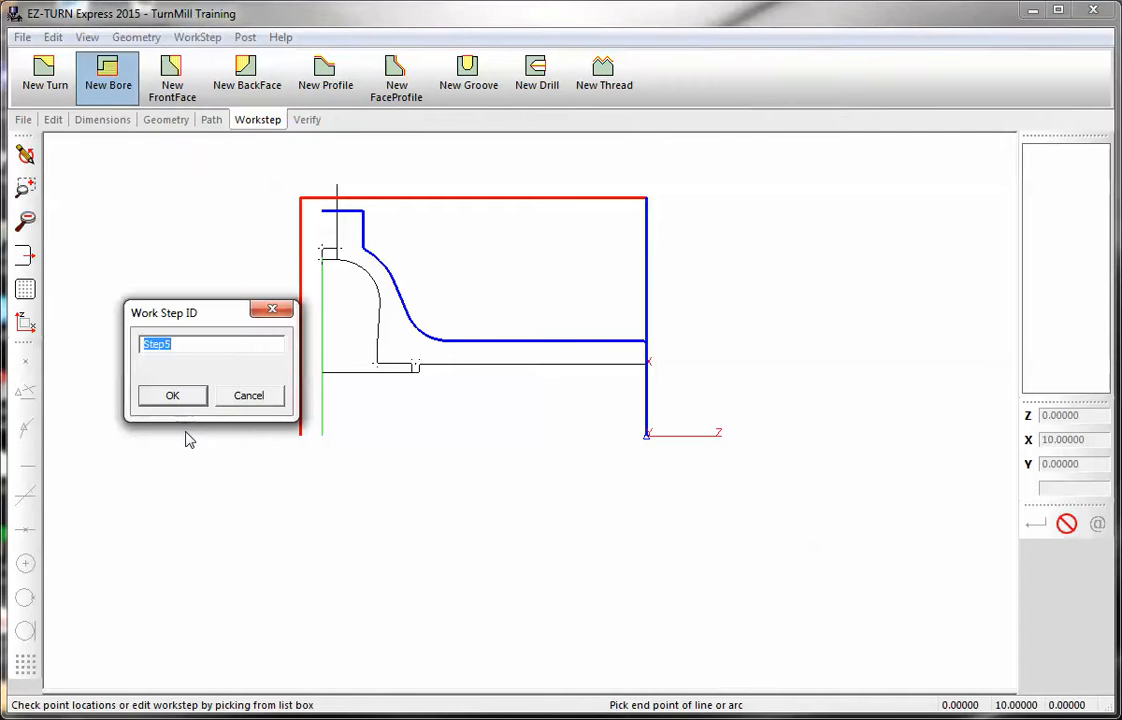
text(rough bore)
key(Return)
Assign boring tool 402 from the INCHTOOL library to the rough bore step and set its tool number to 3.
click(292, 263)
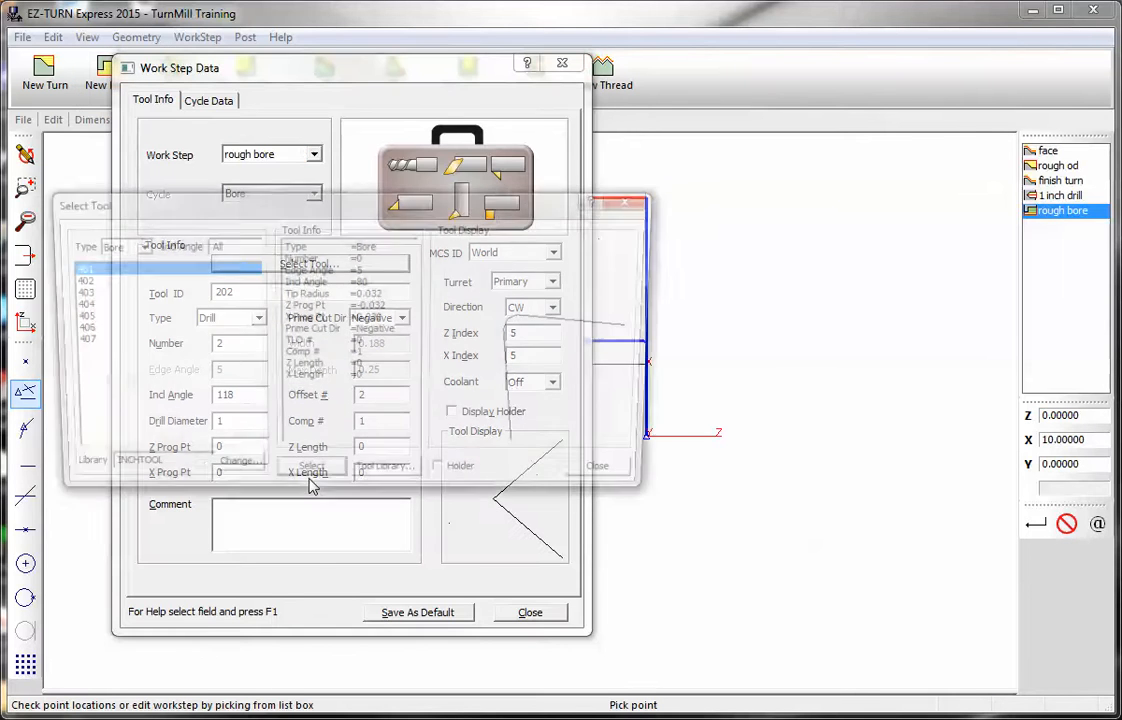
click(100, 282)
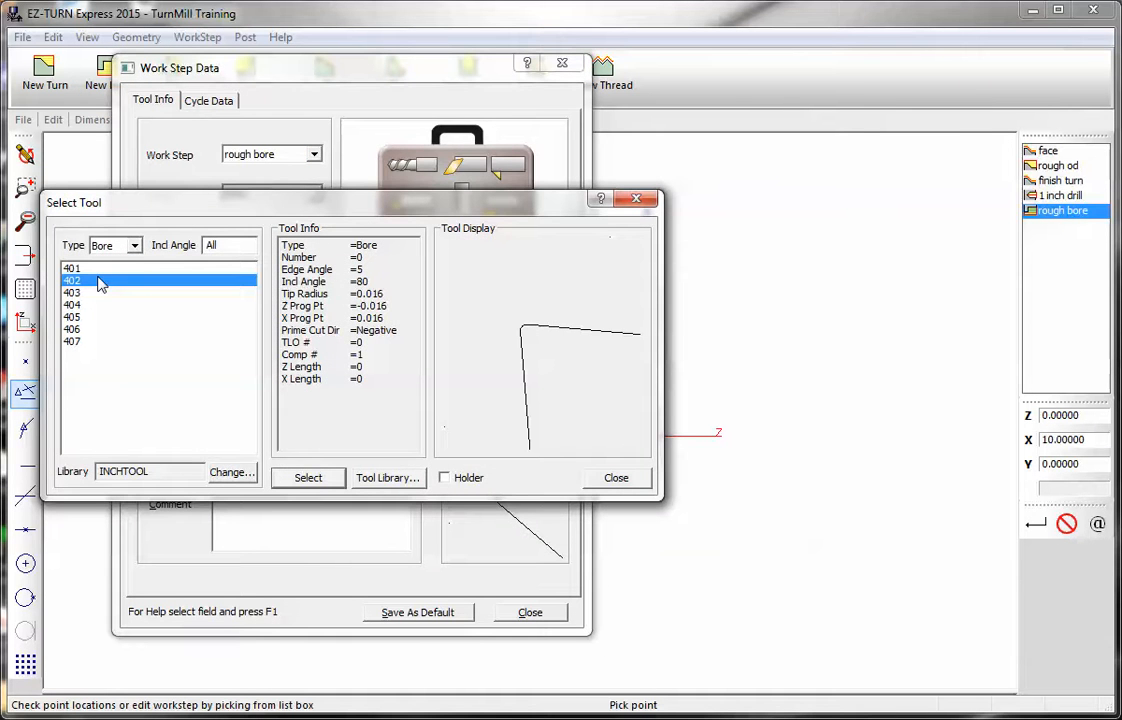
click(308, 478)
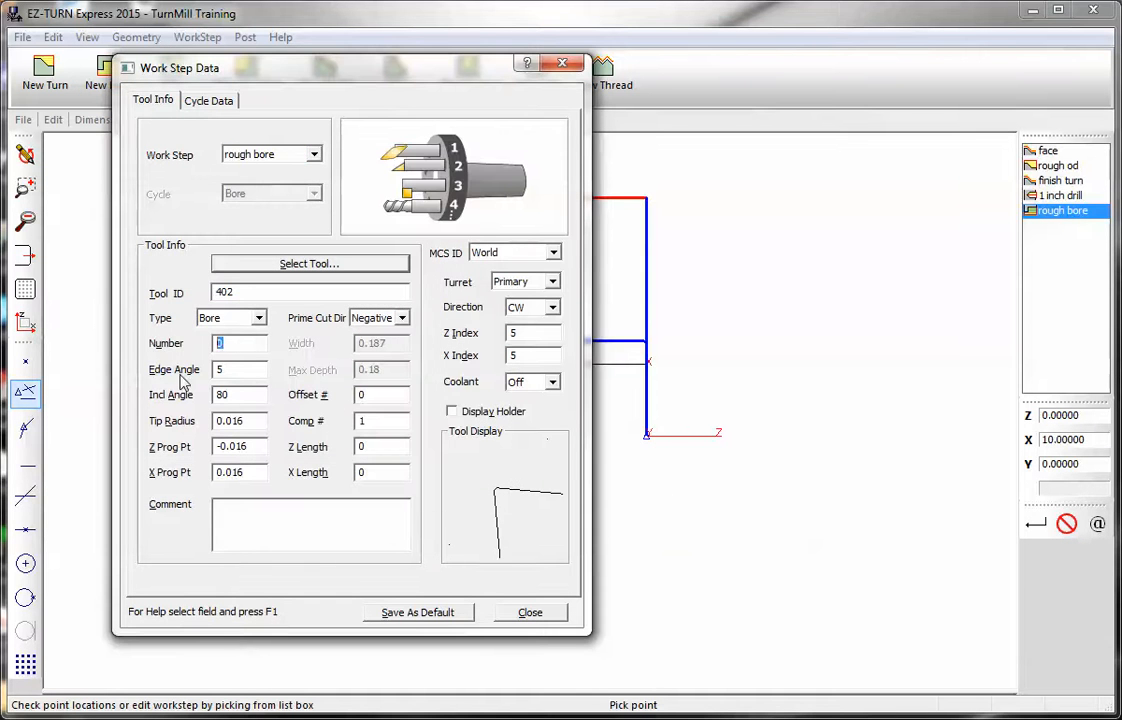
text(3)
click(385, 395)
Set the rough bore cycle's Z and X finish allowances to 0.01 each.
click(200, 100)
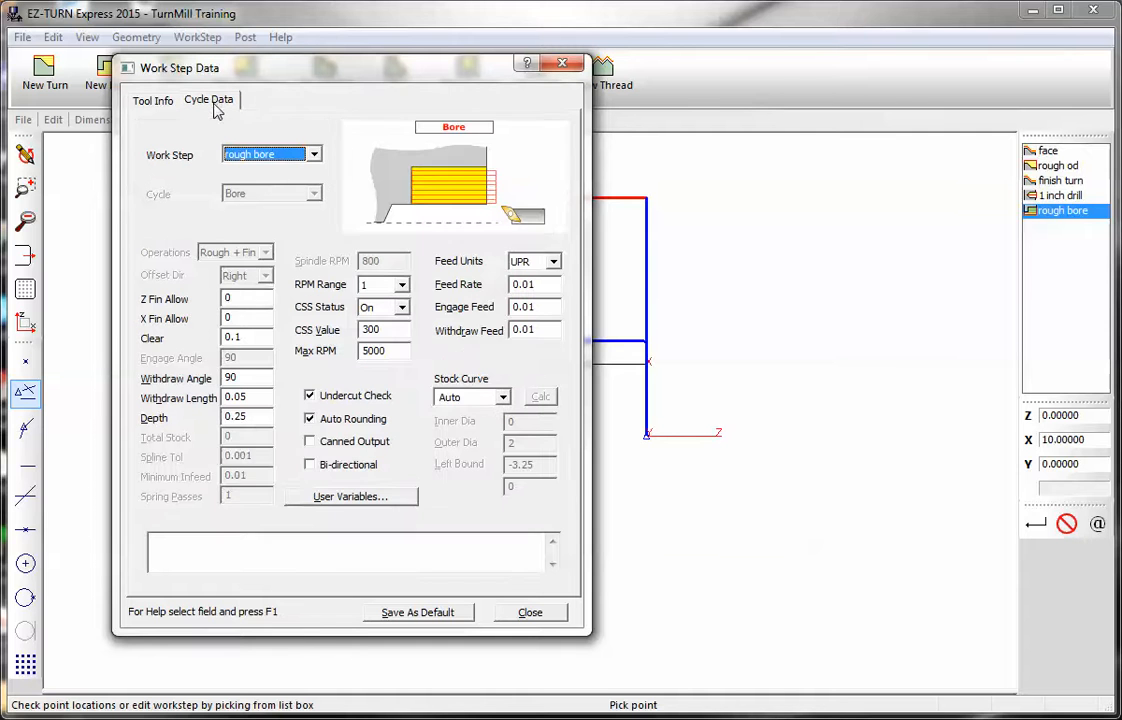
click(244, 300)
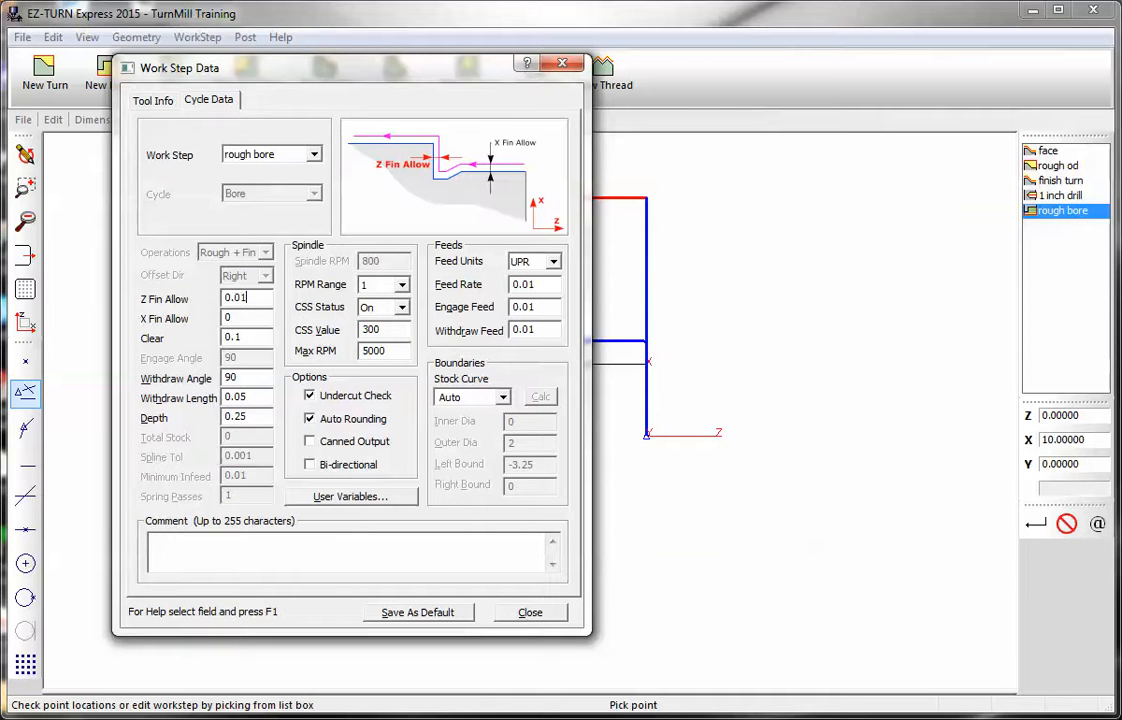
click(255, 318)
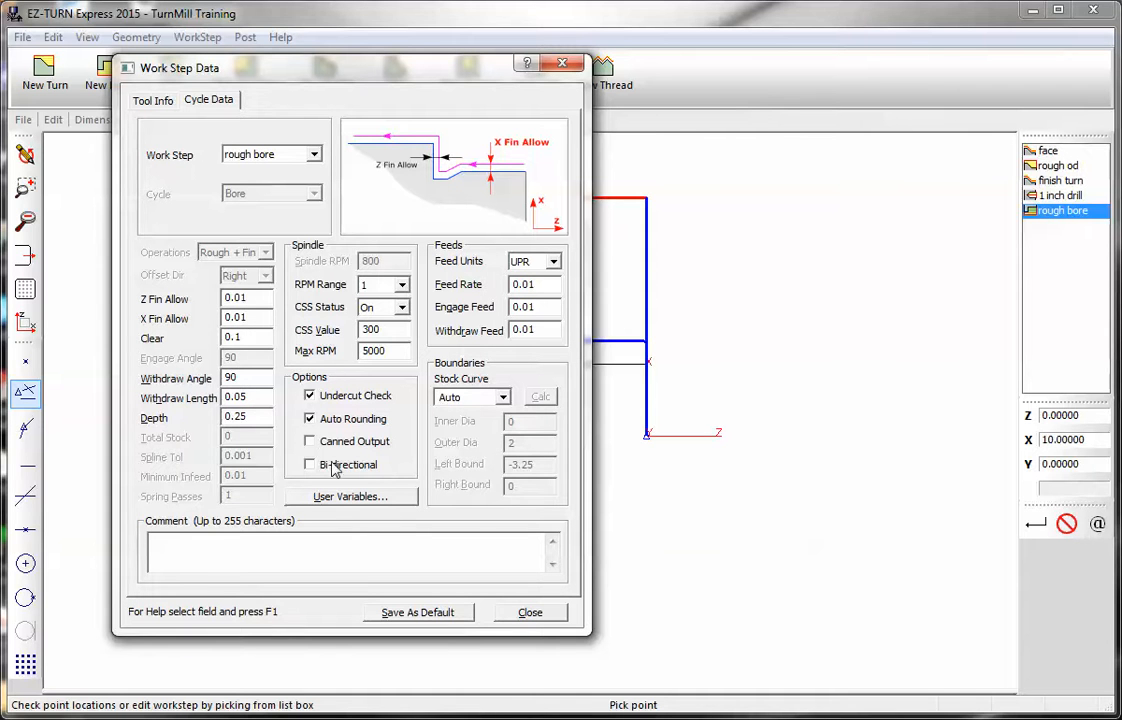
click(530, 612)
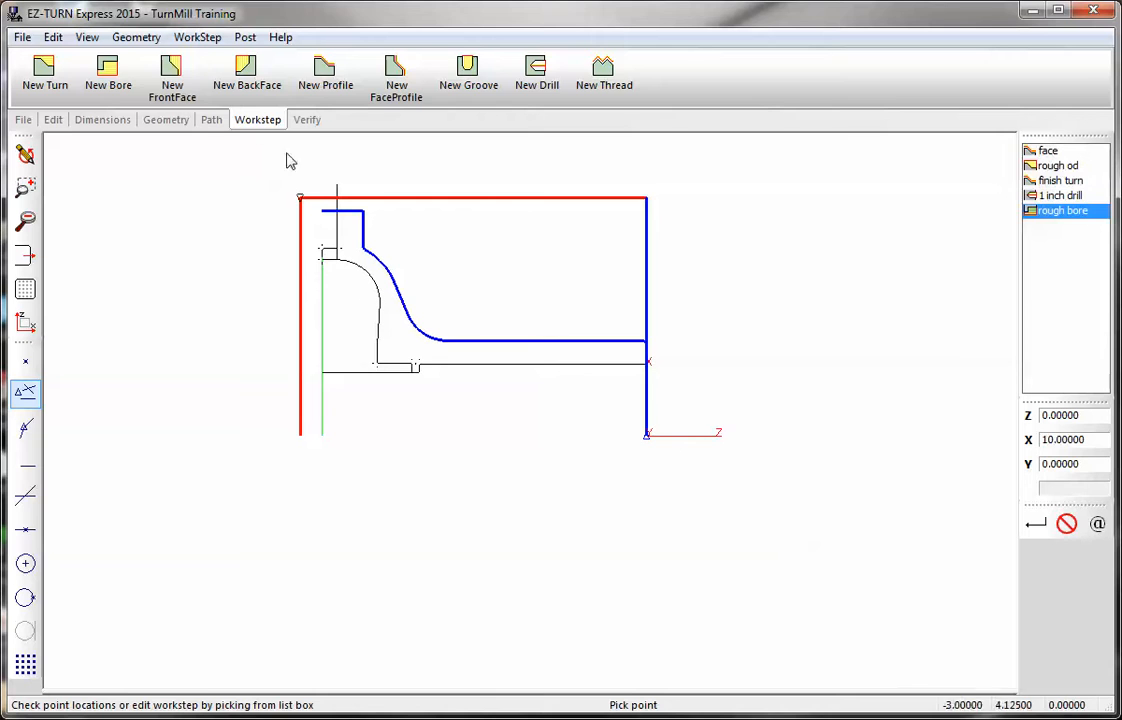
Chain the rough bore path from the front bore line to the extended groove floor line and verify the toolpath.
click(211, 119)
click(245, 75)
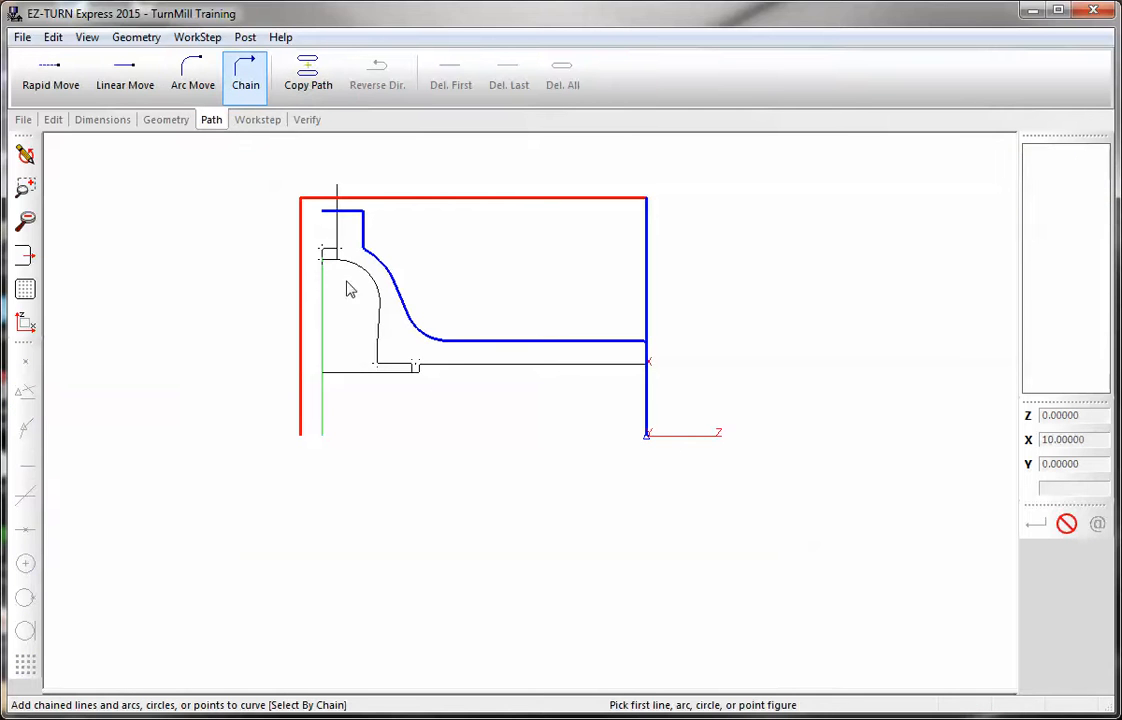
click(628, 369)
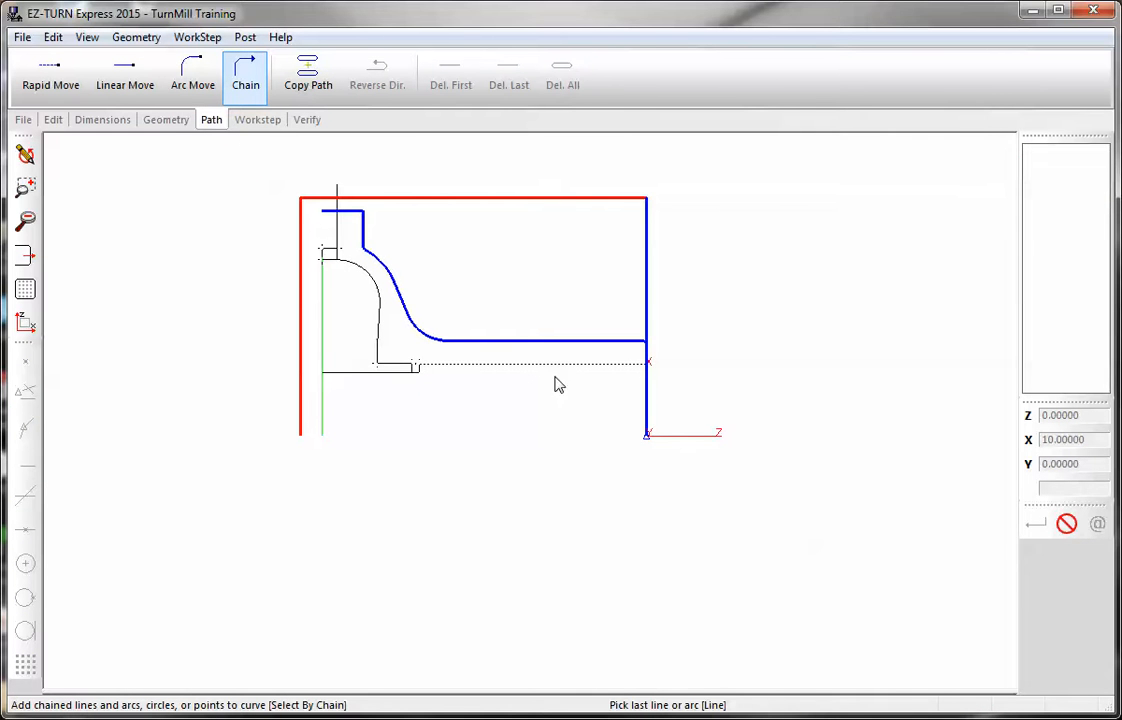
click(336, 373)
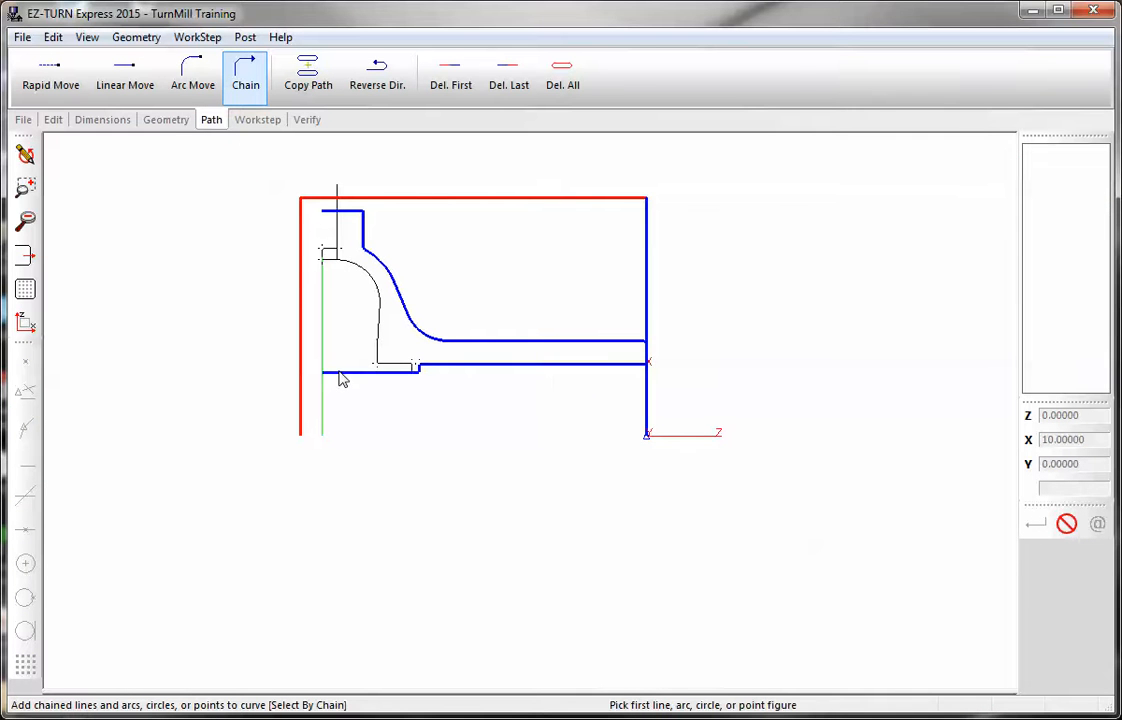
click(305, 120)
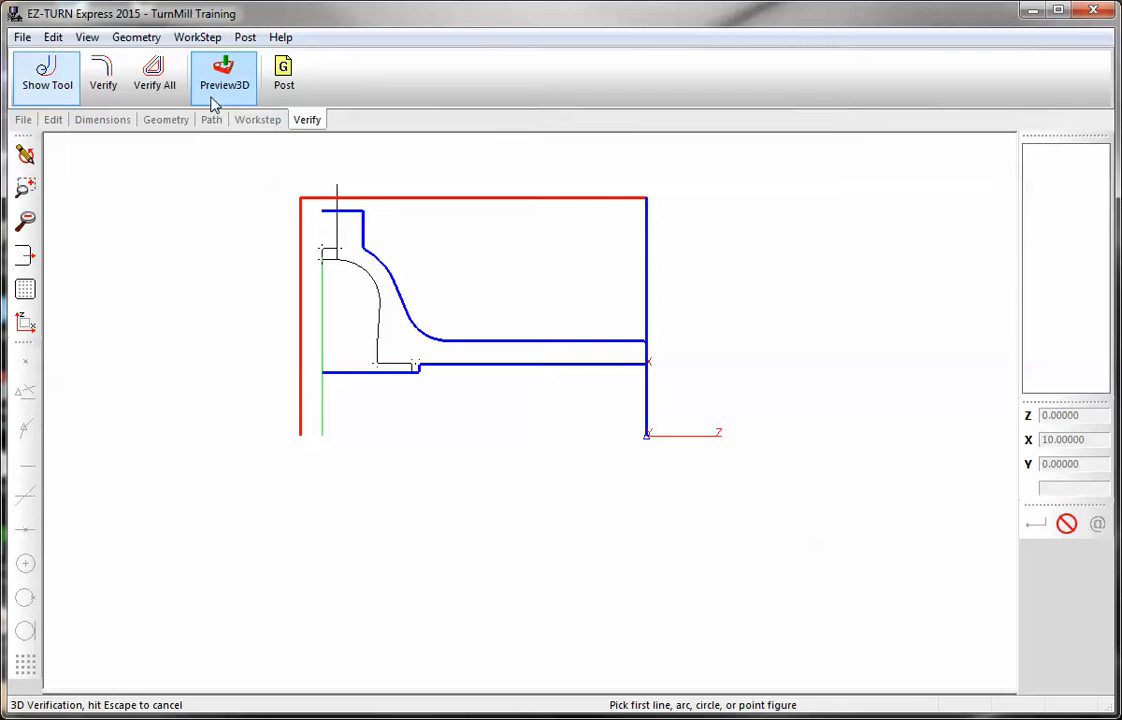
click(110, 70)
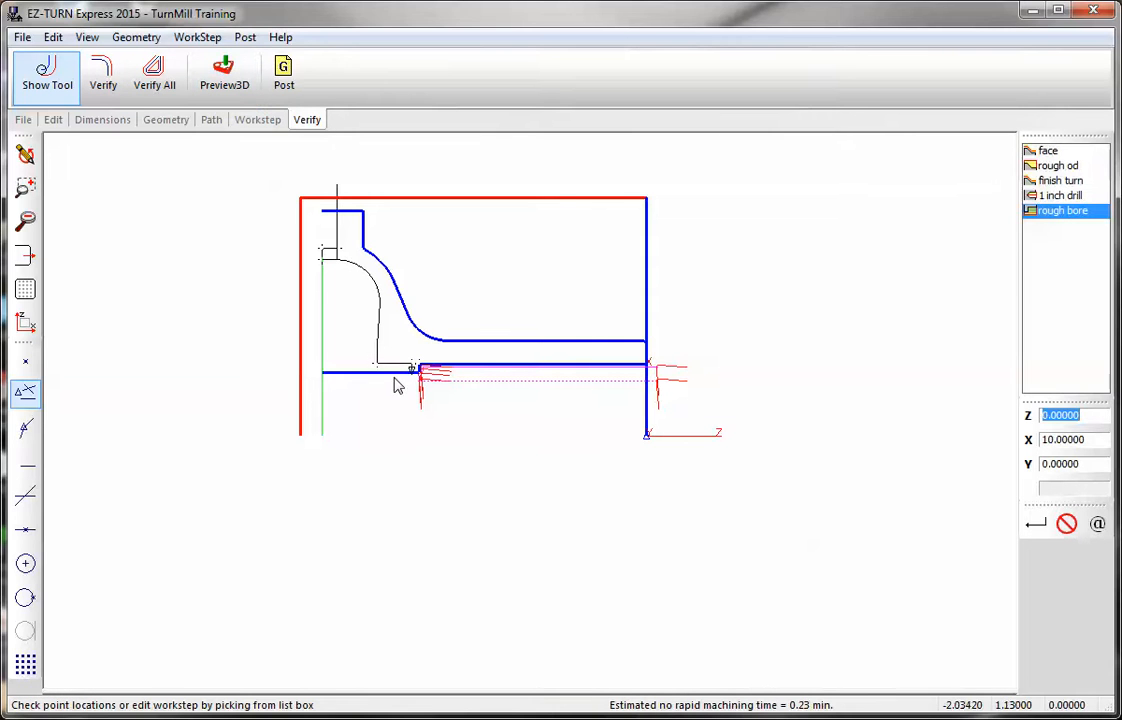
Switch the rough bore's stock boundaries to manual with an inner diameter of 1 and verify the toolpath.
double_click(1042, 213)
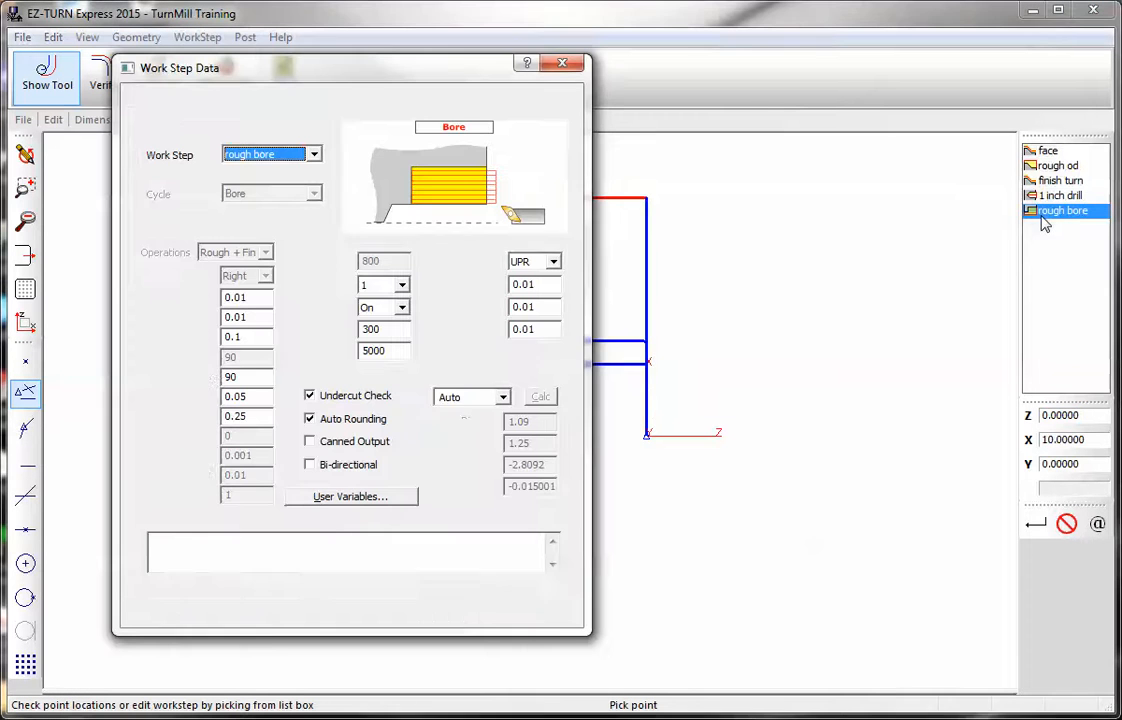
click(505, 398)
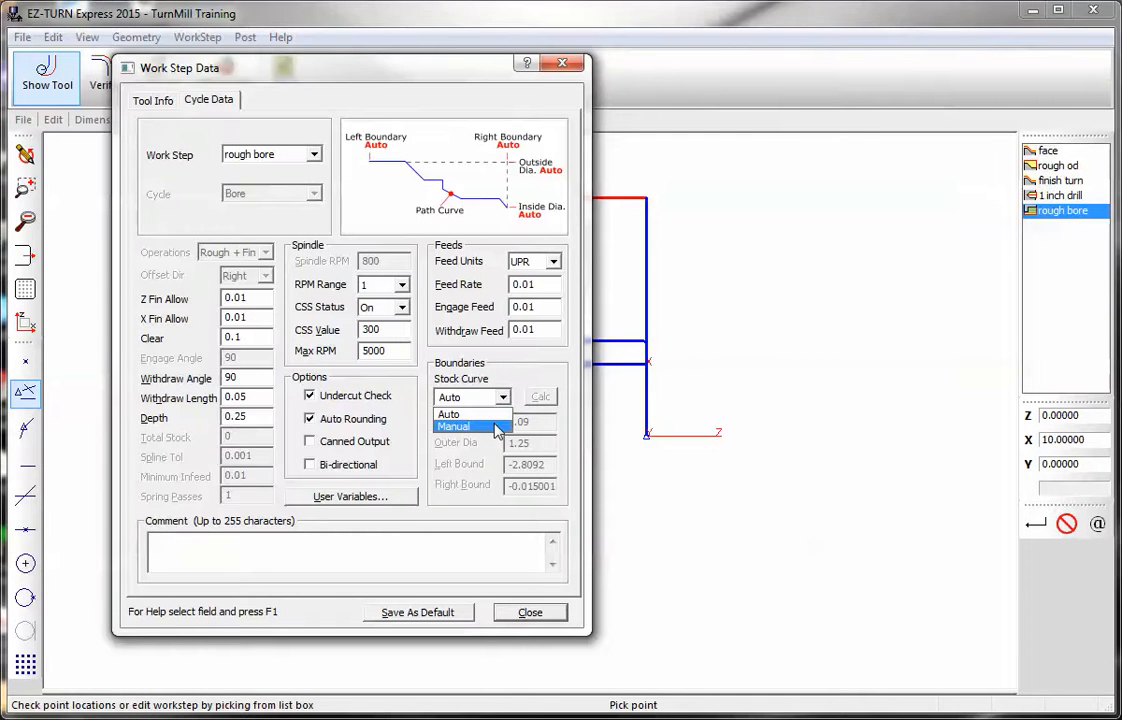
click(495, 425)
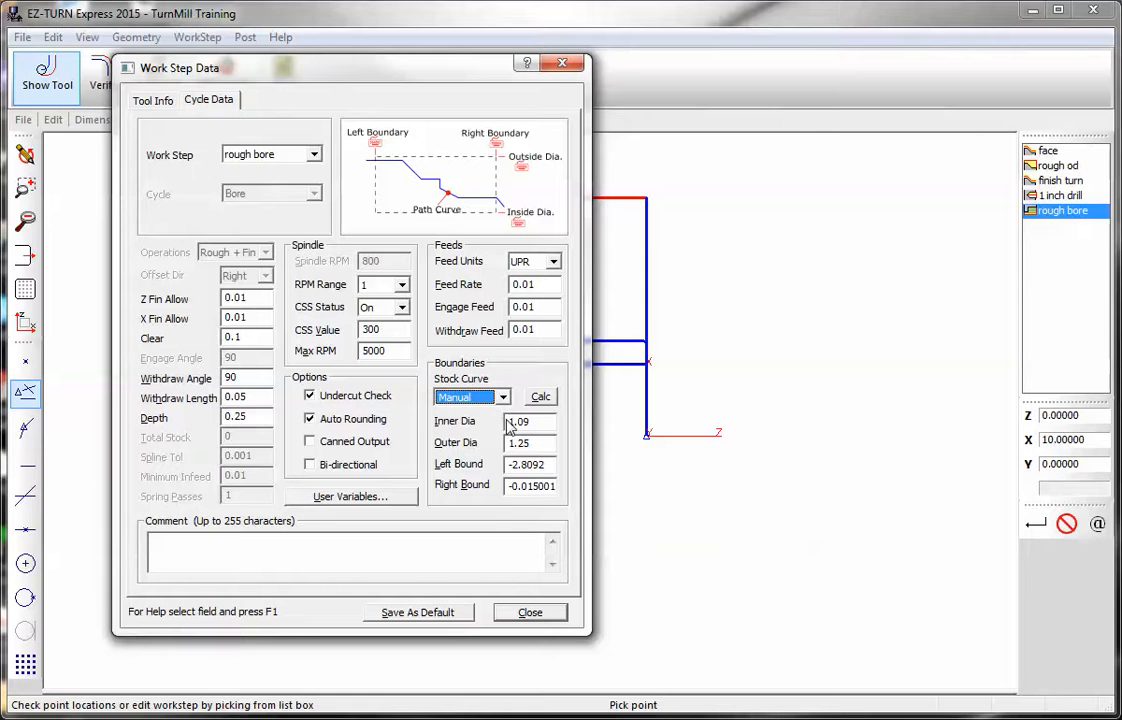
click(520, 422)
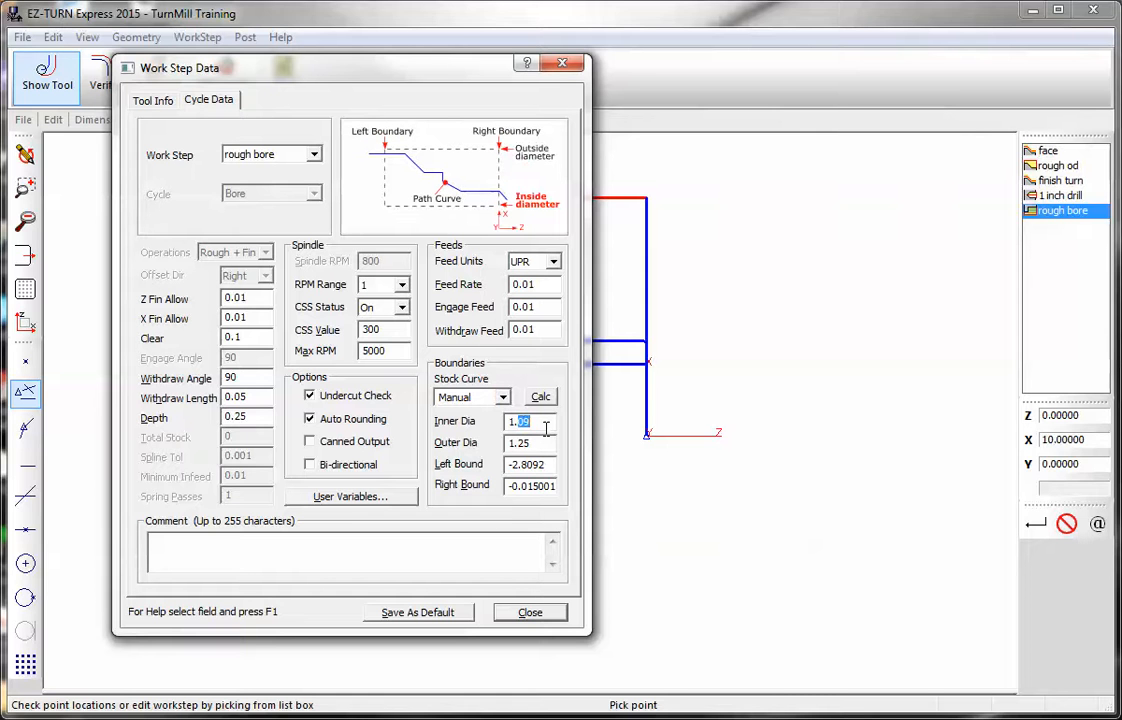
click(527, 610)
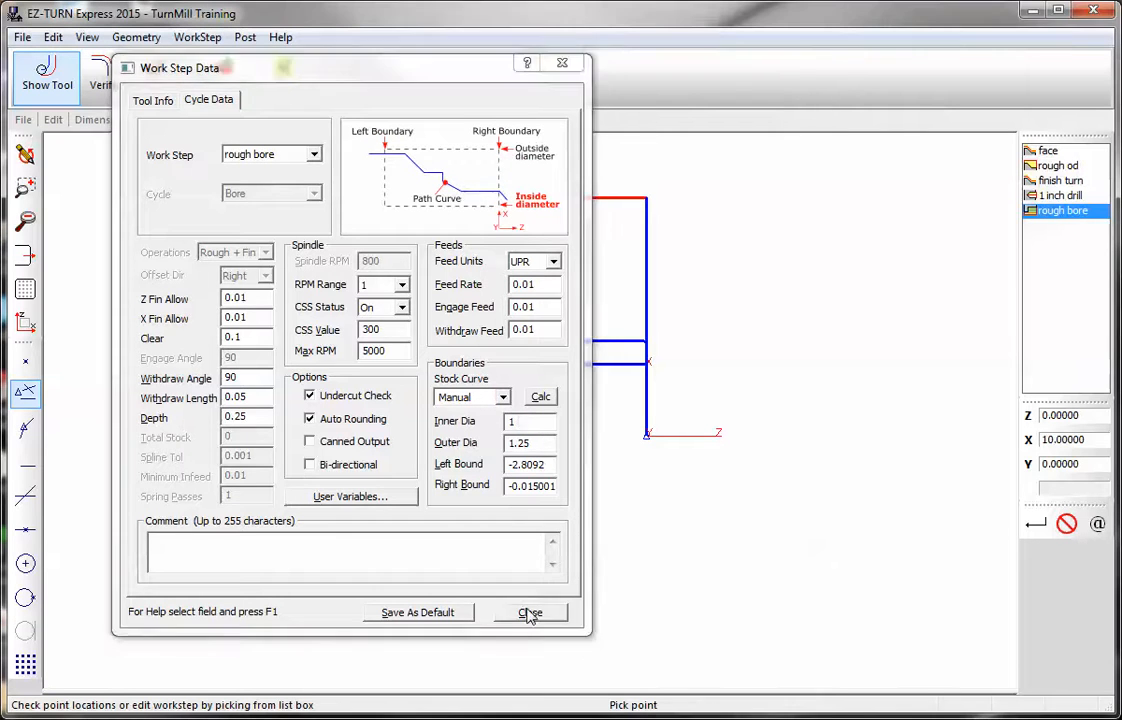
click(103, 75)
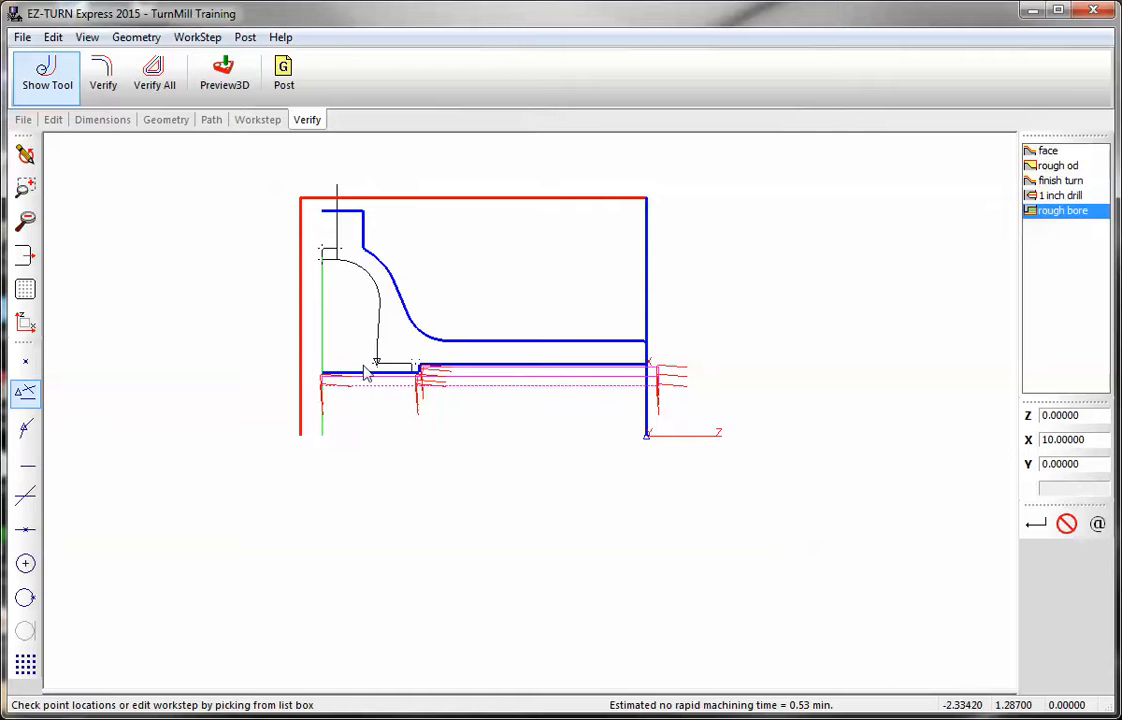
Preview the machined part in 3D, inspect the bore from another angle, and restore the flat geometry view.
click(224, 72)
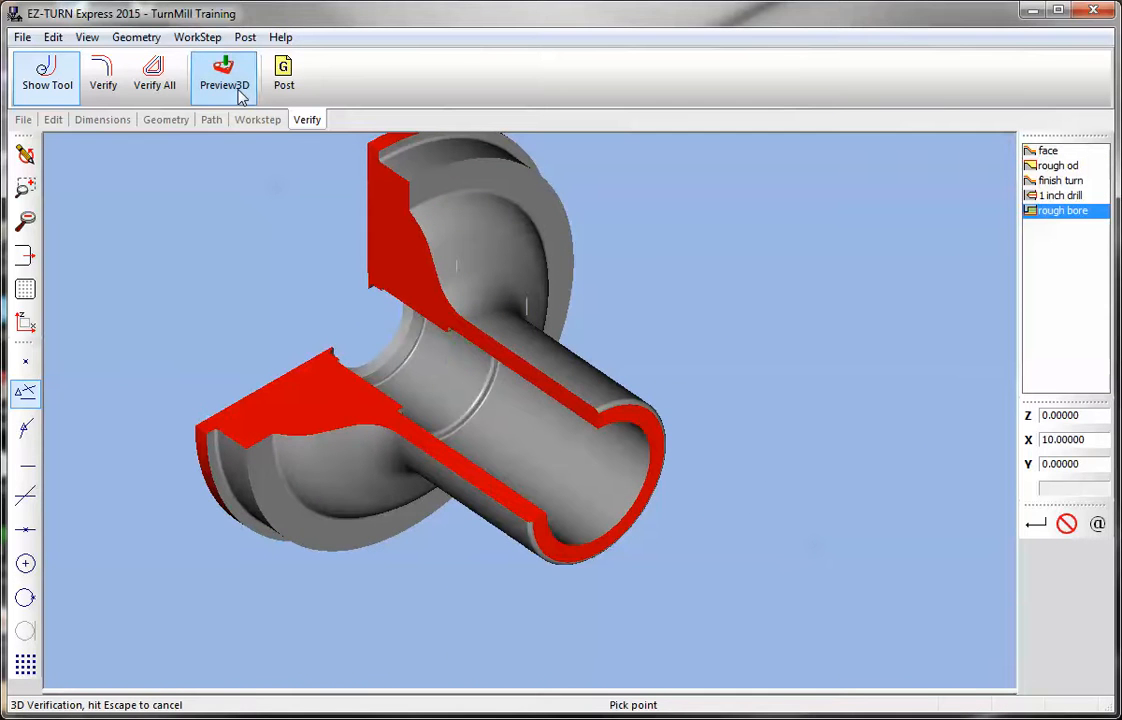
drag(526, 381, 407, 305)
click(25, 153)
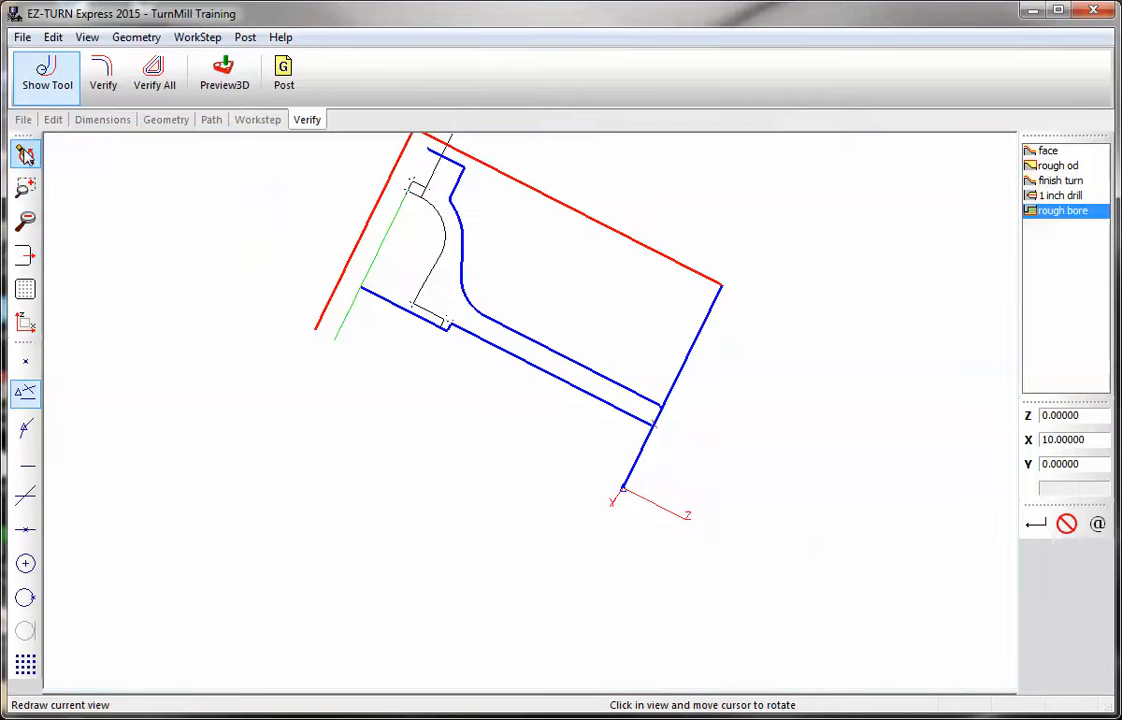
click(25, 320)
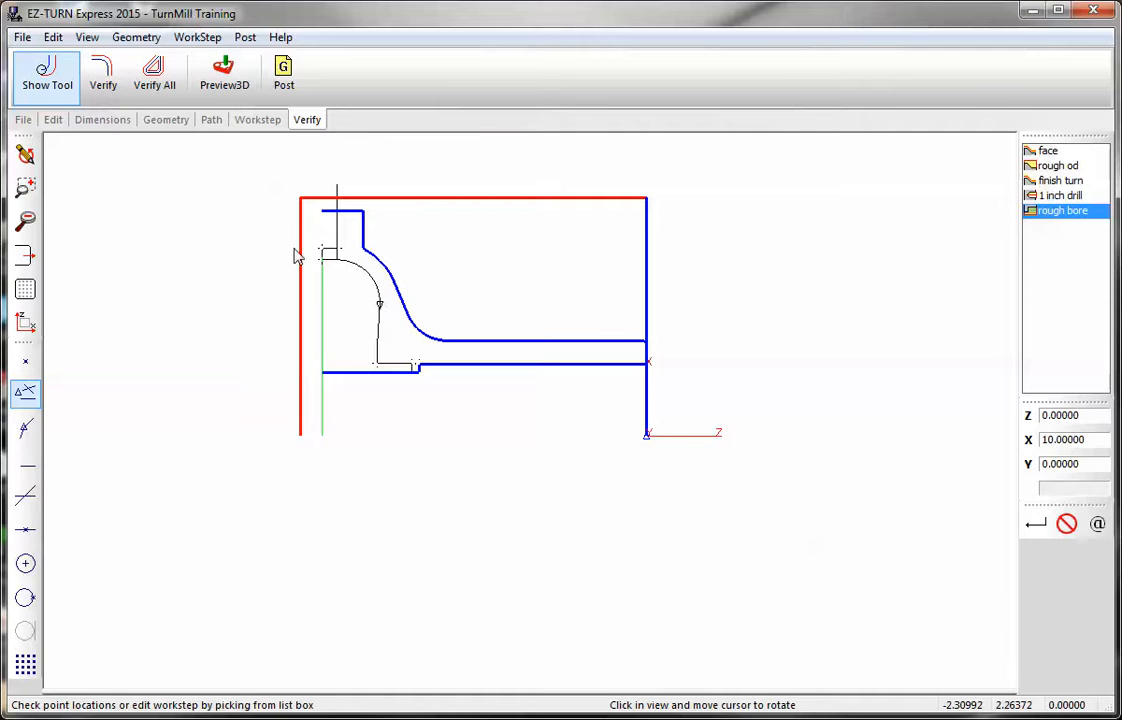
Move the SUB-SPINDLE coordinate system from the front face origin to the centreline end of the back face line.
click(53, 119)
click(287, 75)
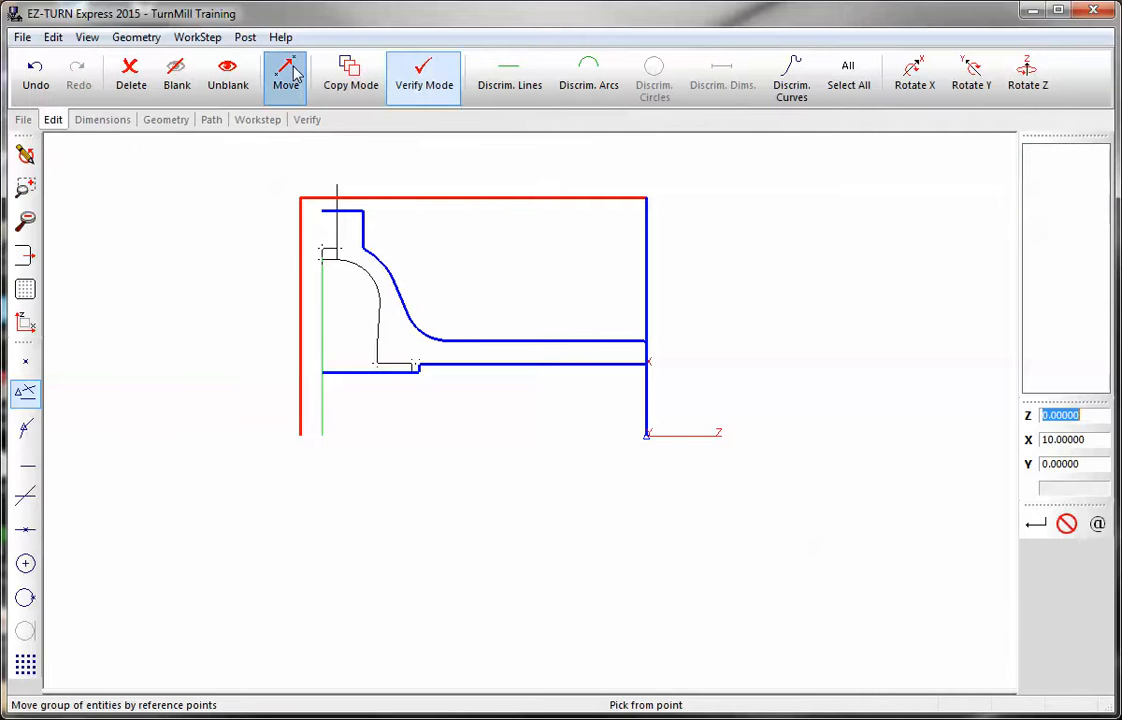
click(646, 436)
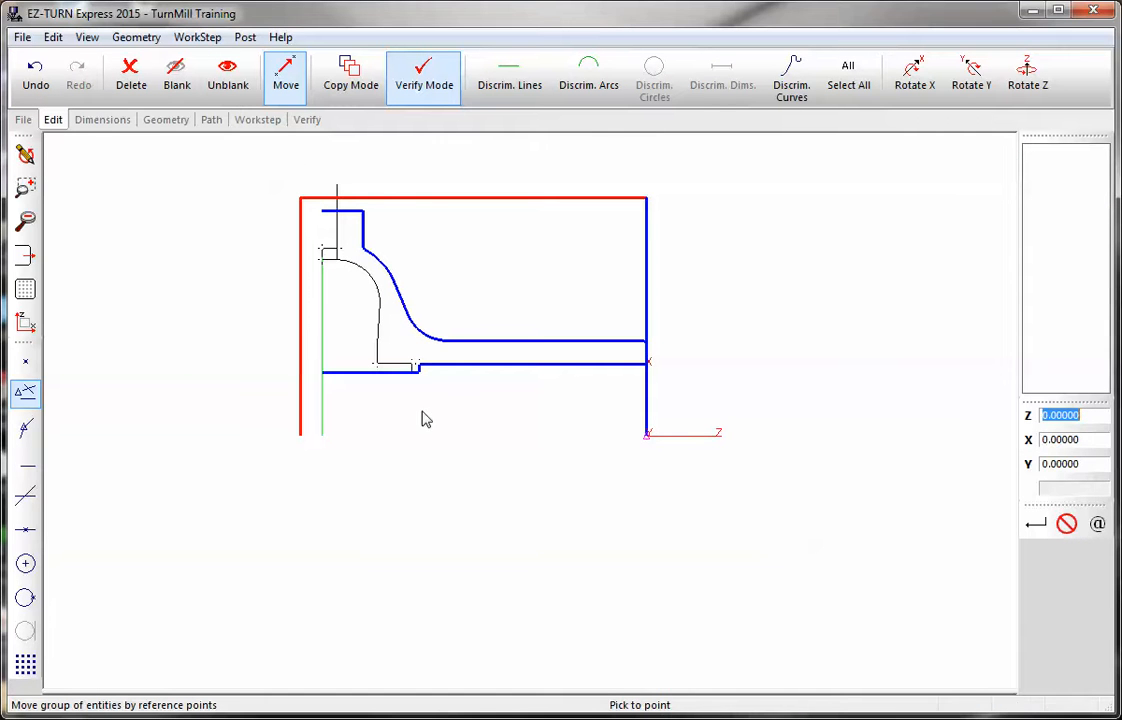
click(322, 437)
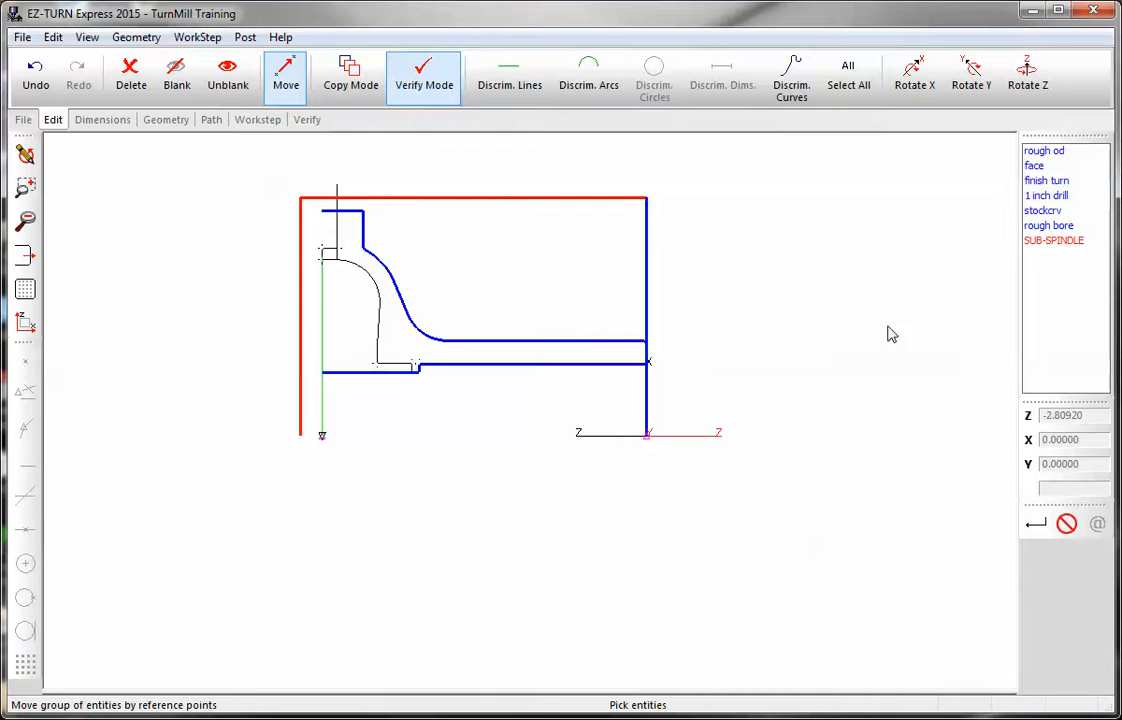
click(1058, 242)
click(1041, 526)
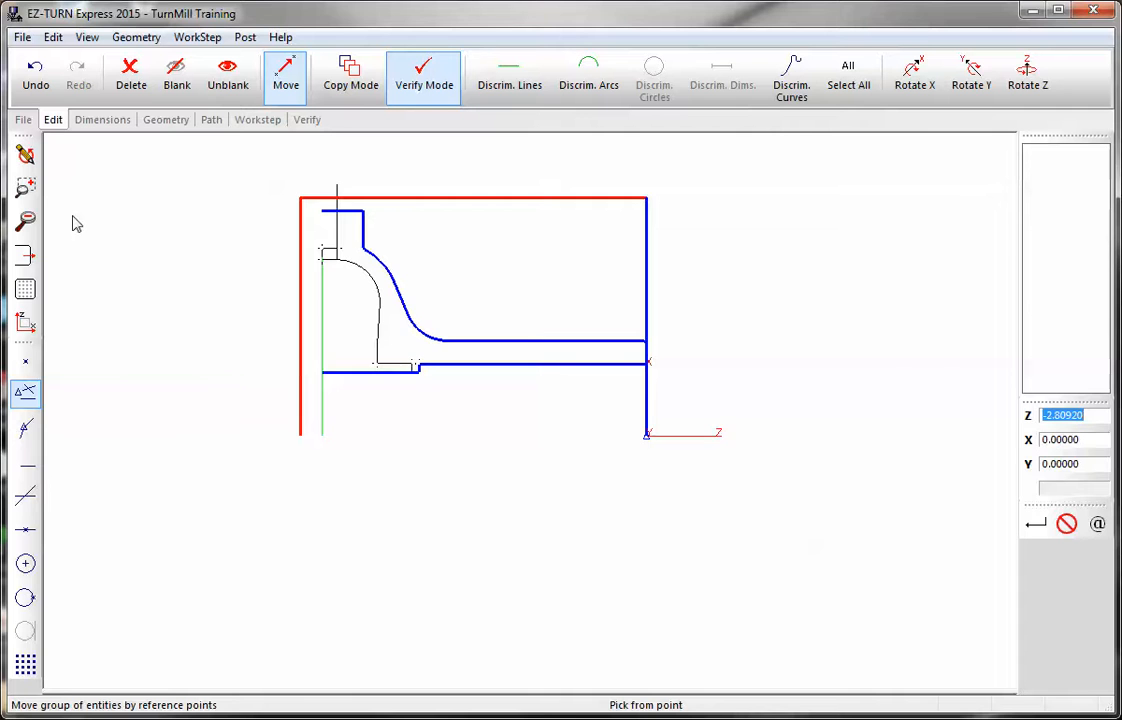
scroll(316, 346, down, 3)
scroll(316, 346, up, 2)
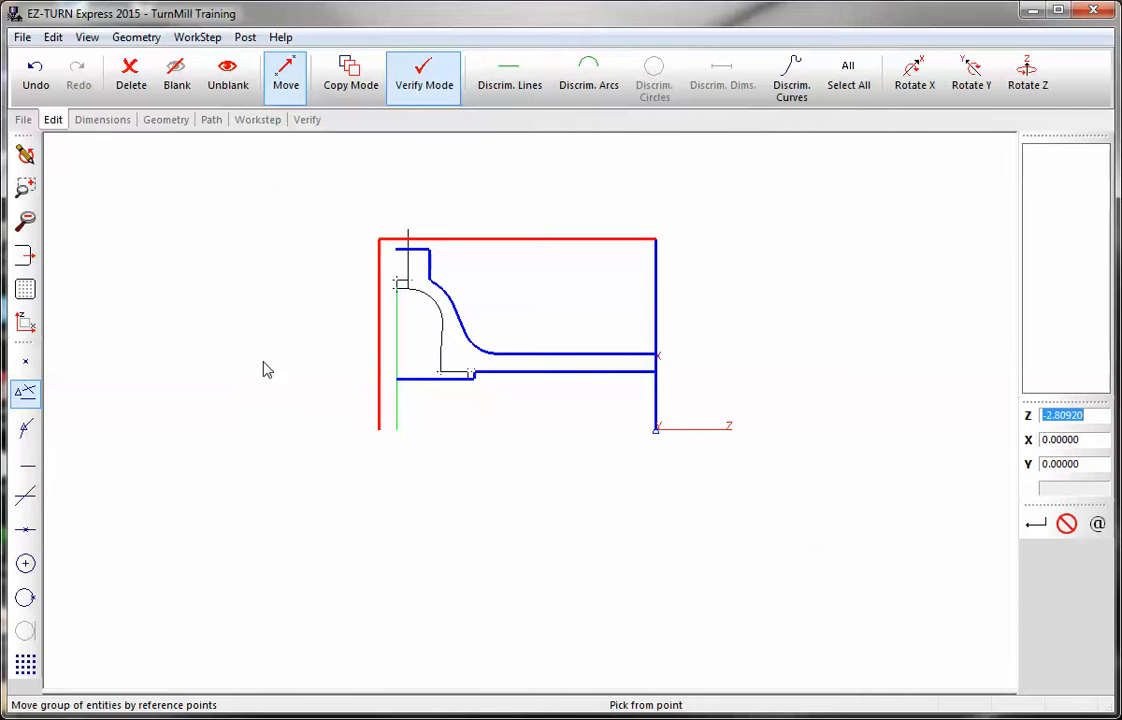
click(1067, 525)
click(285, 75)
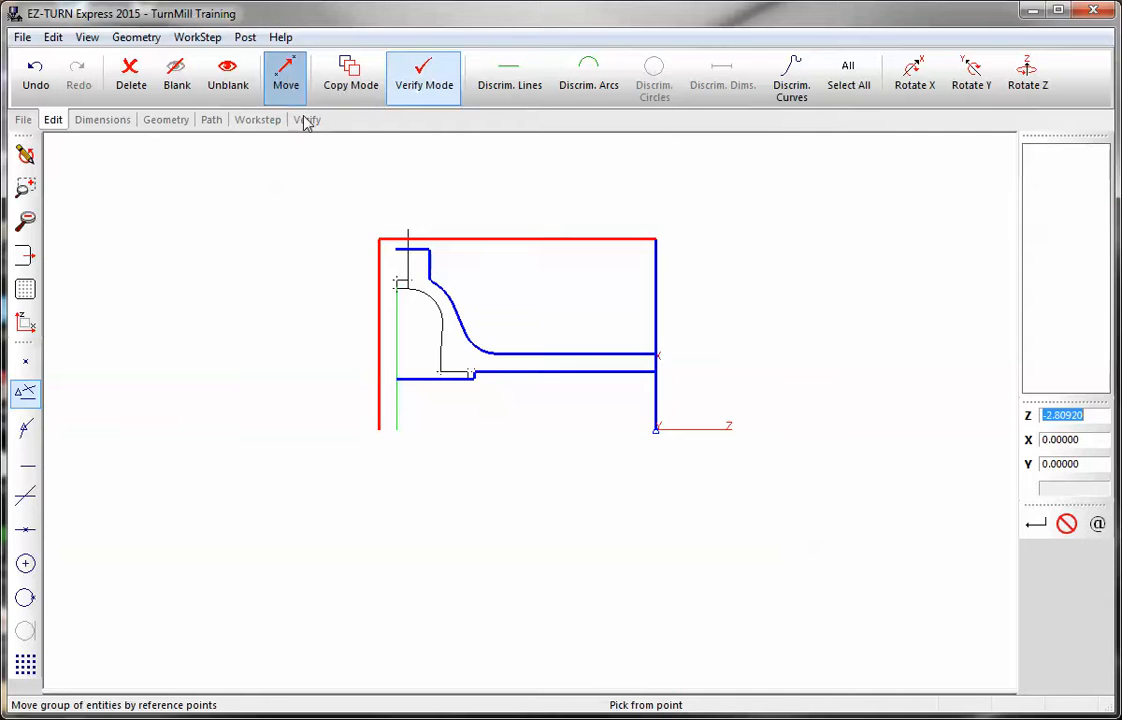
scroll(766, 388, down, 3)
scroll(766, 388, down, 4)
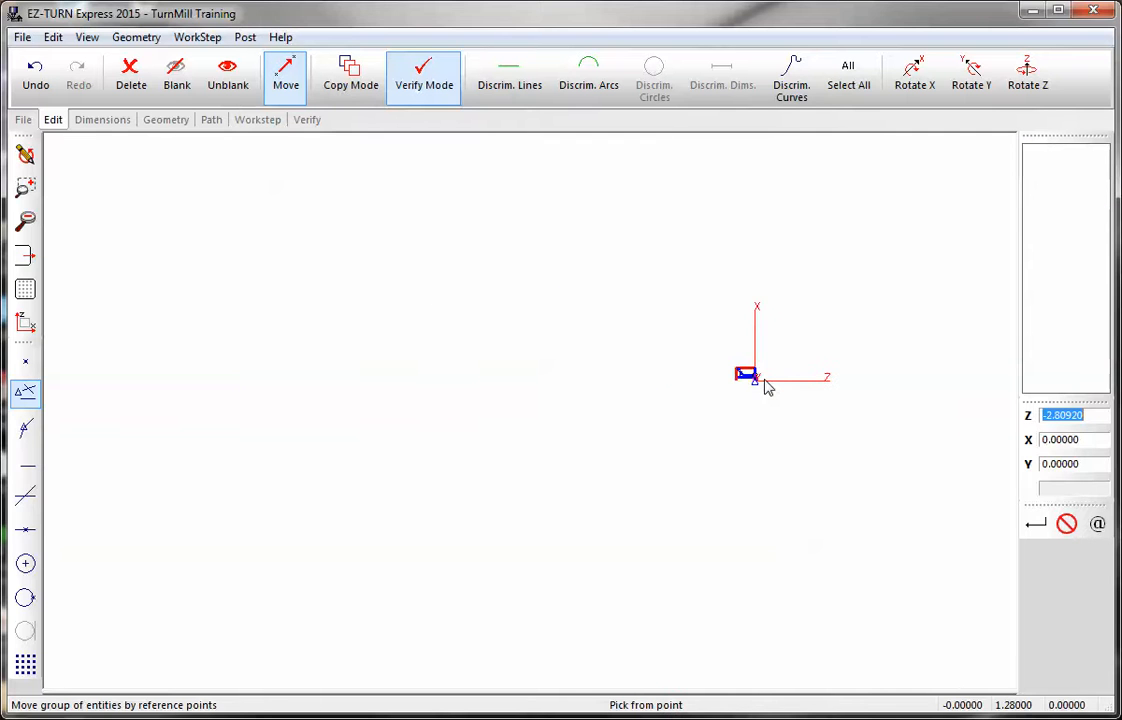
scroll(767, 389, up, 1)
scroll(766, 388, up, 10)
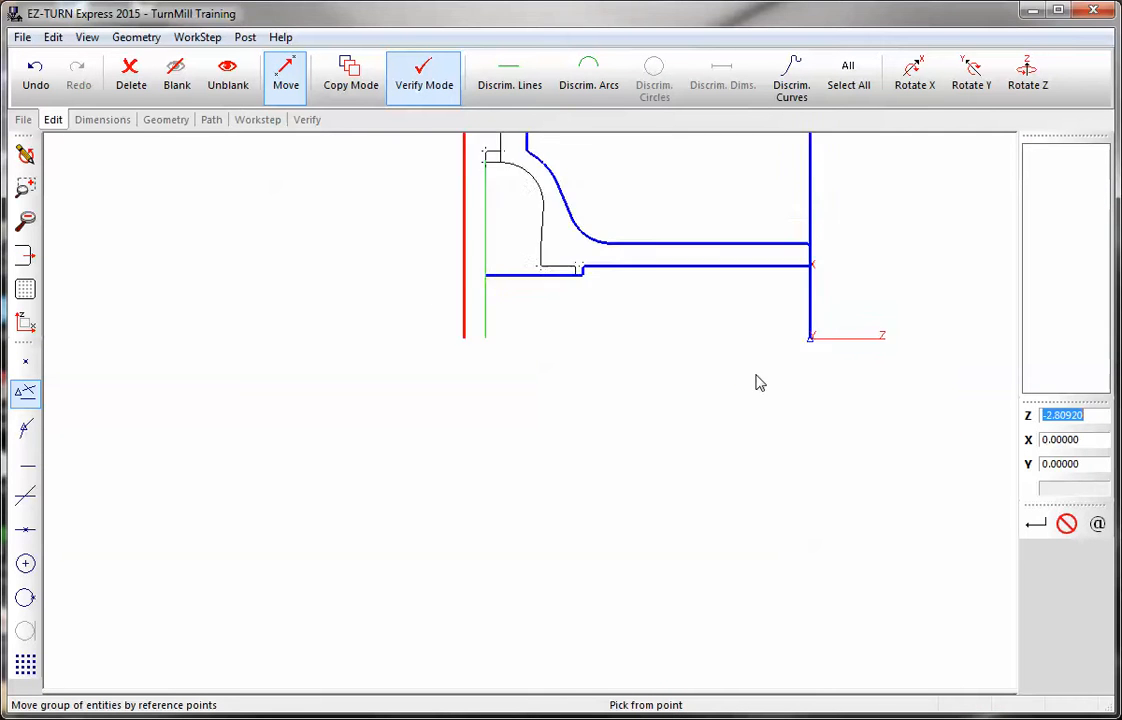
scroll(490, 422, down, 3)
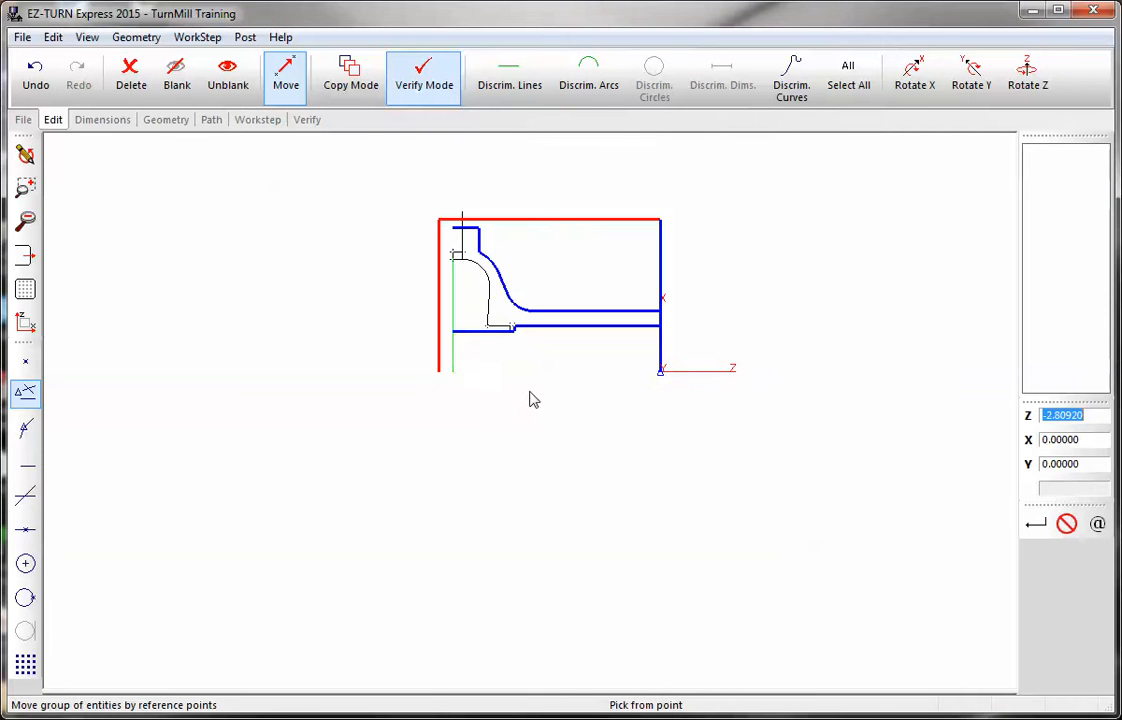
right_click(922, 448)
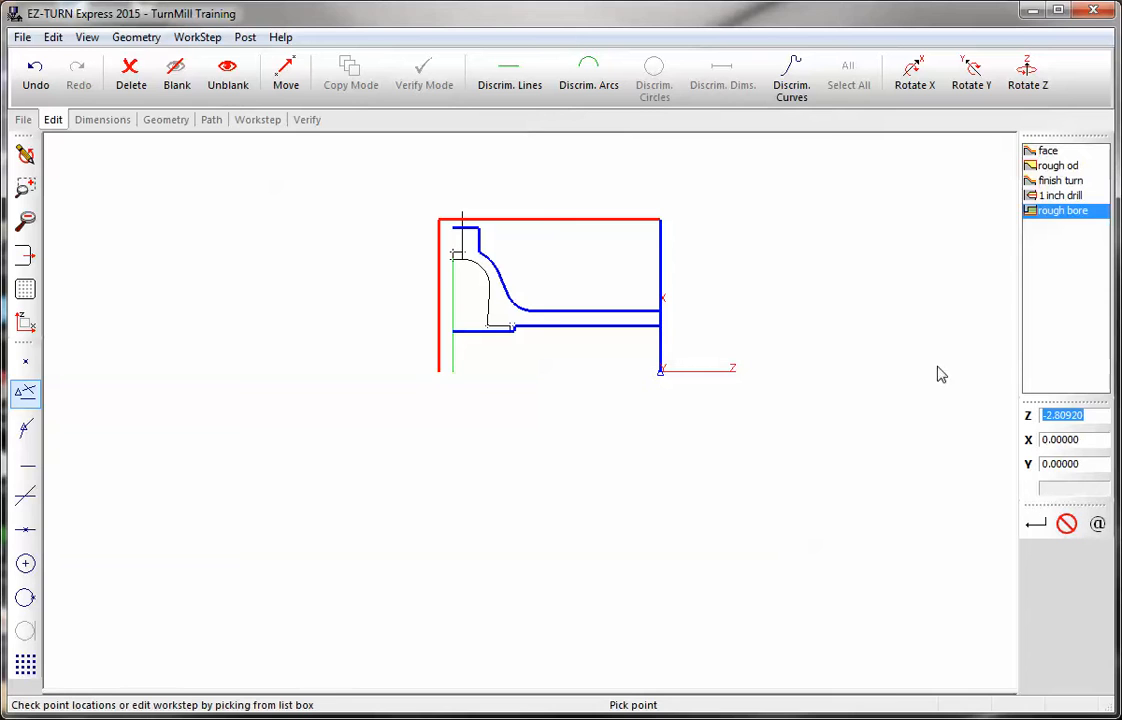
Create a new face profile work step named back face.
click(258, 121)
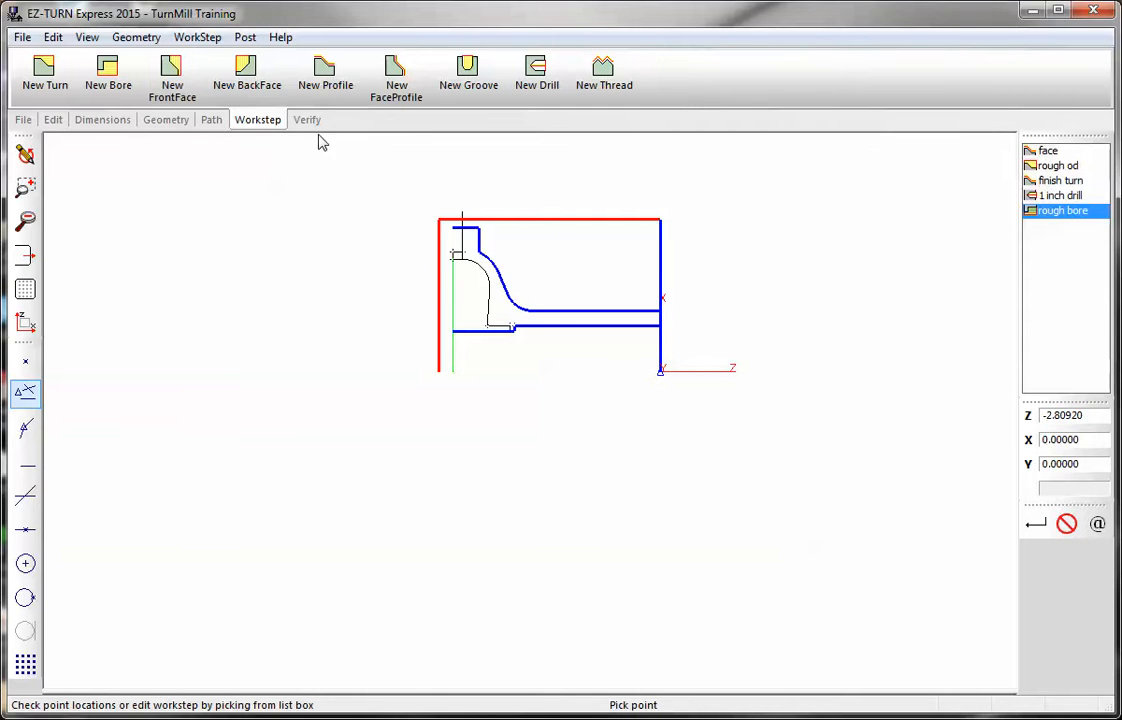
click(397, 72)
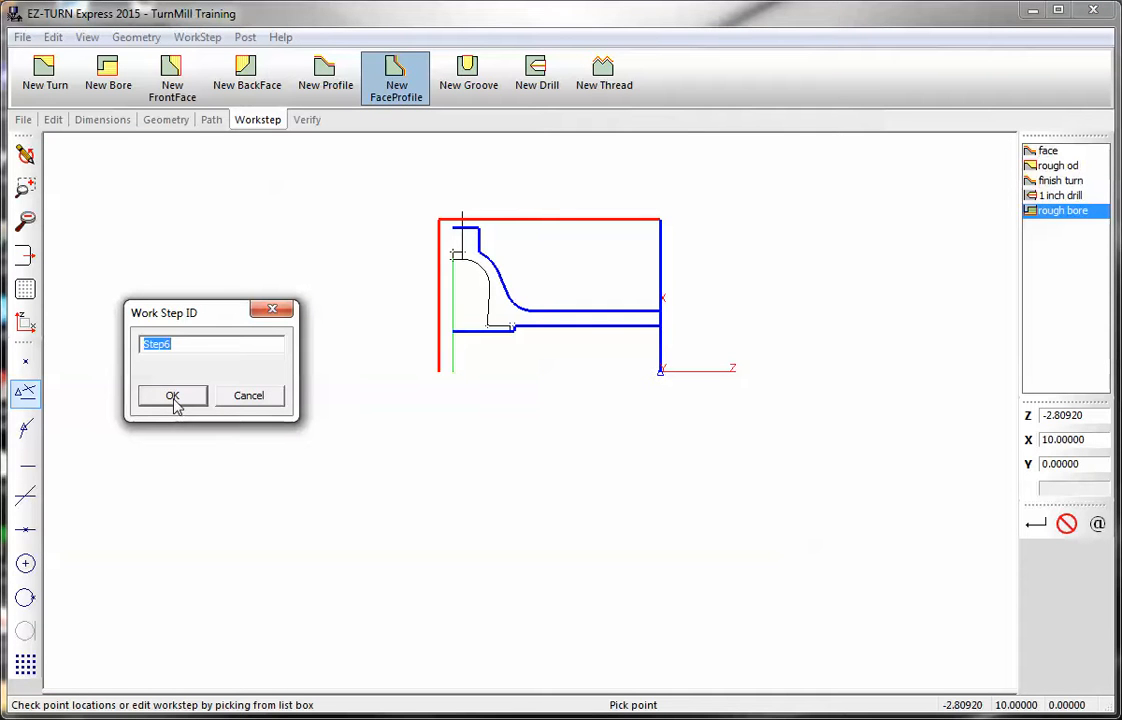
text(back face)
click(170, 396)
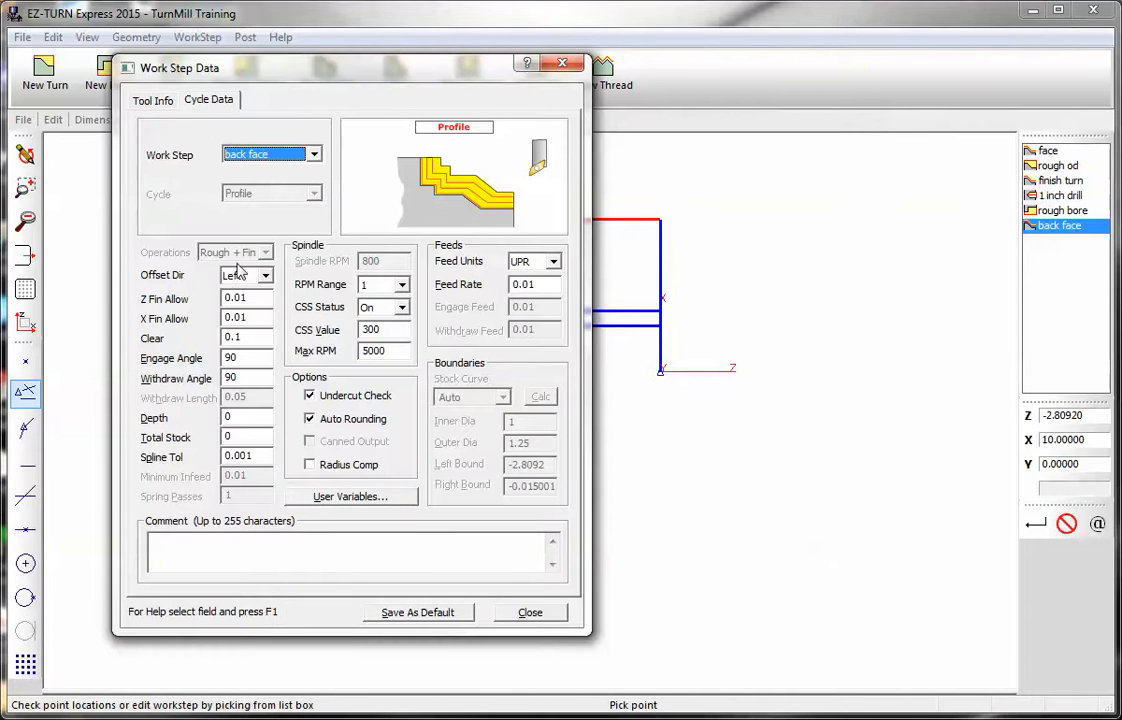
Assign turning tool 302 from the INCHTOOL library to the back face step with tool number and offset 1.
click(142, 100)
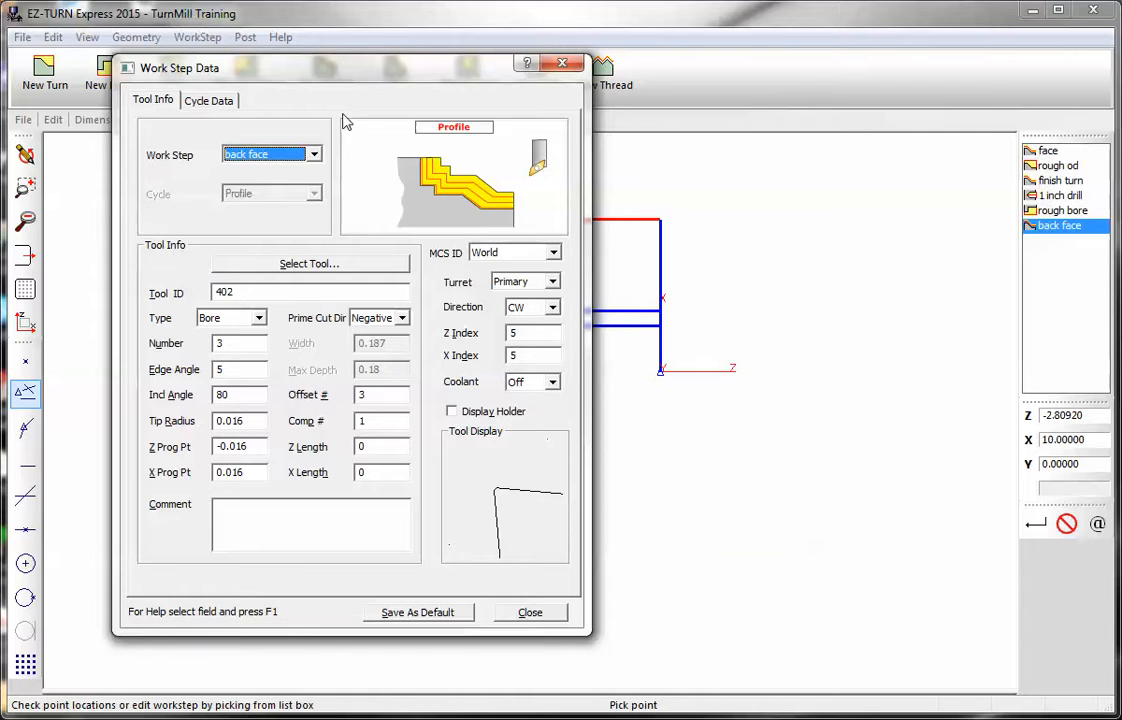
drag(345, 70, 808, 106)
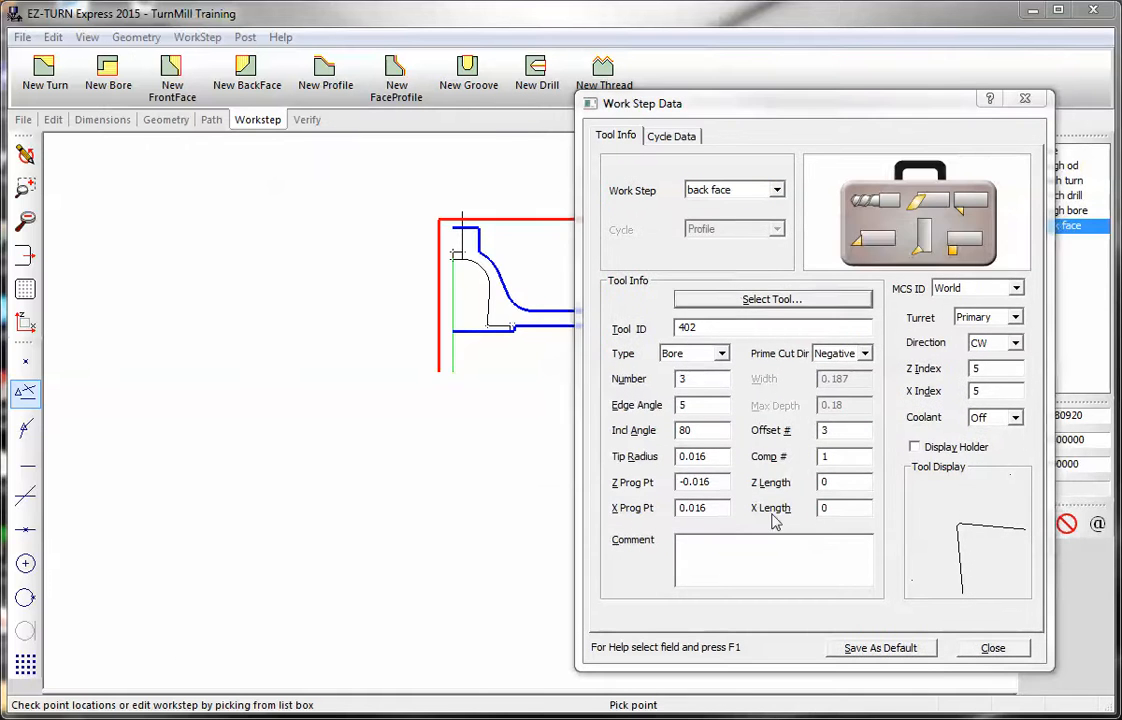
click(771, 299)
click(553, 316)
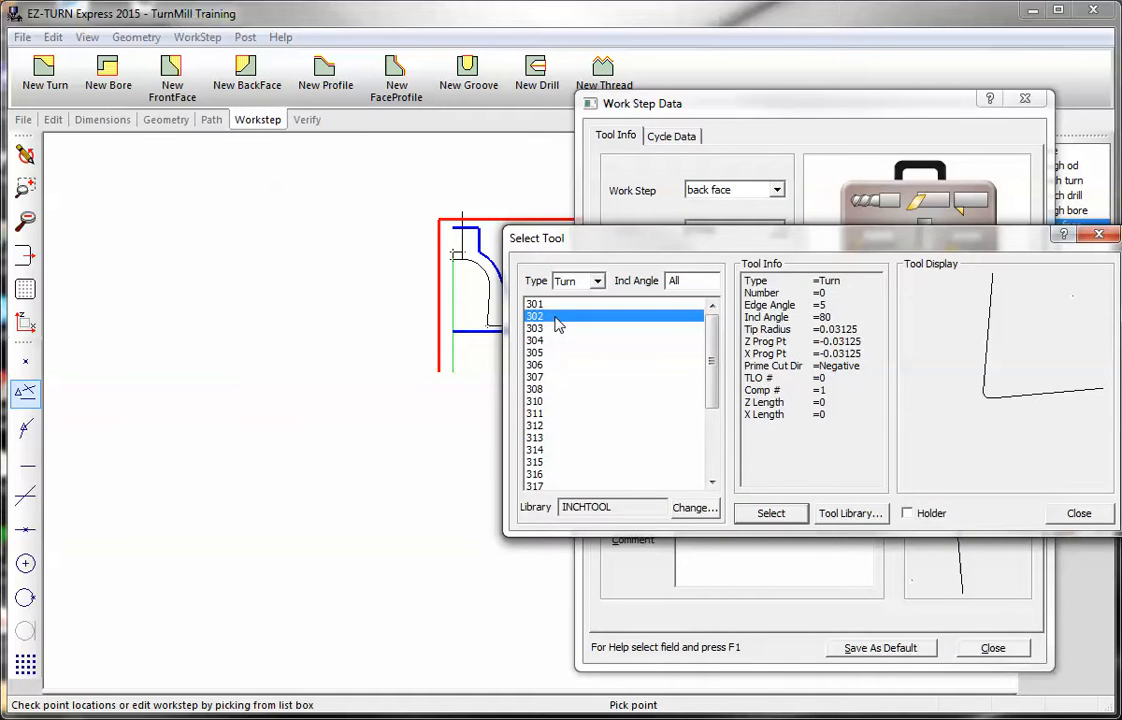
click(770, 513)
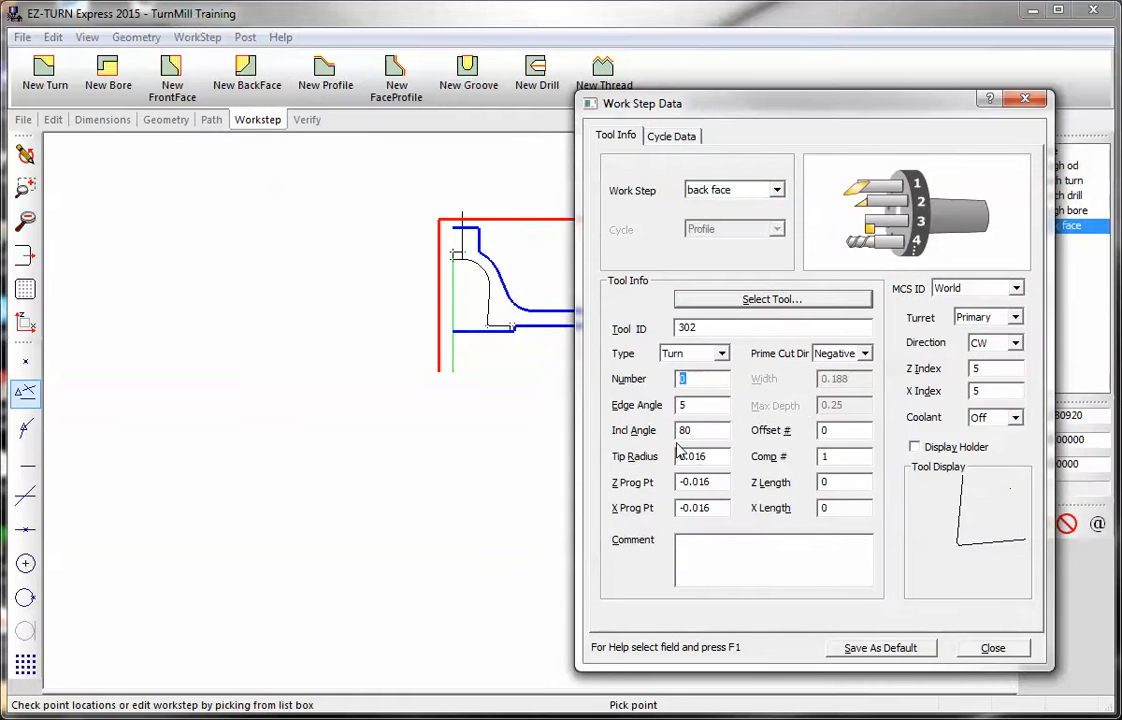
click(843, 431)
text(1)
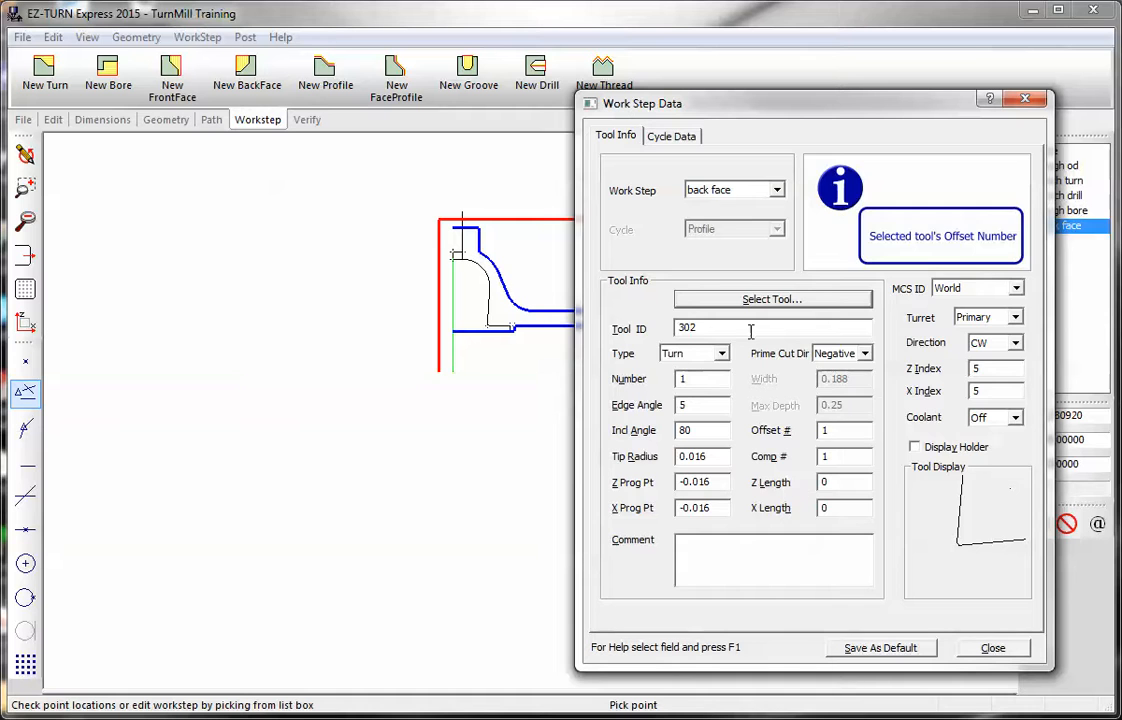
Set the back face cycle's Z and X finish allowances to 0, total stock to 0.2 and depth to 0.05.
click(671, 136)
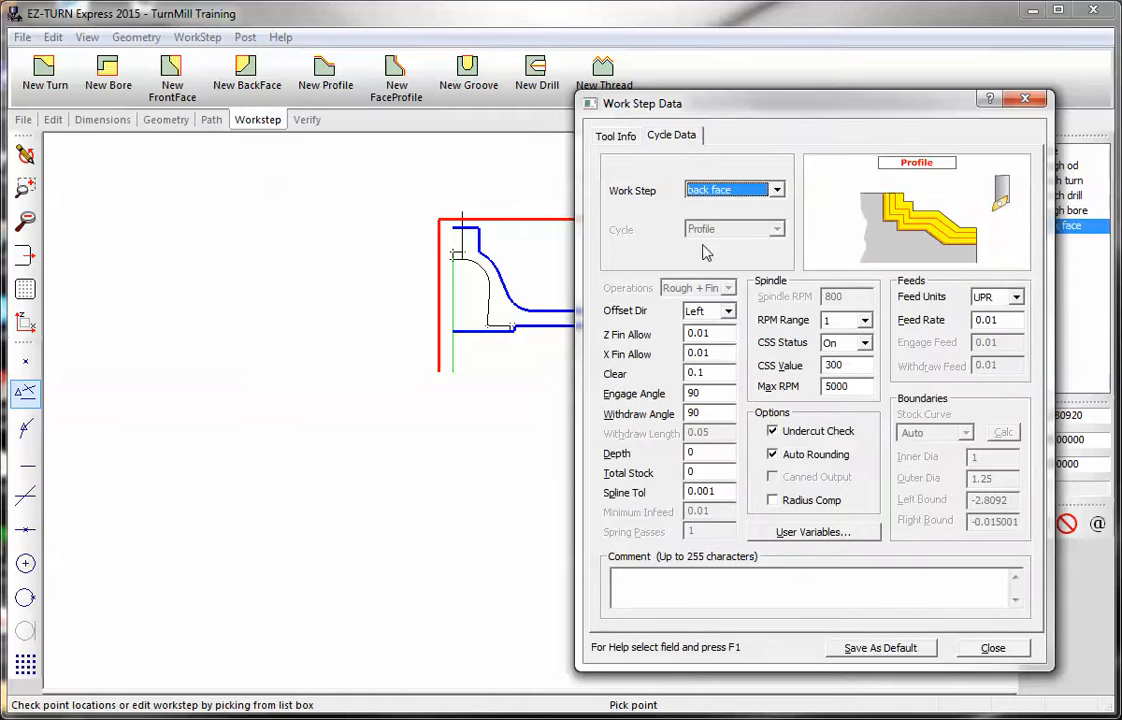
click(717, 333)
text(0)
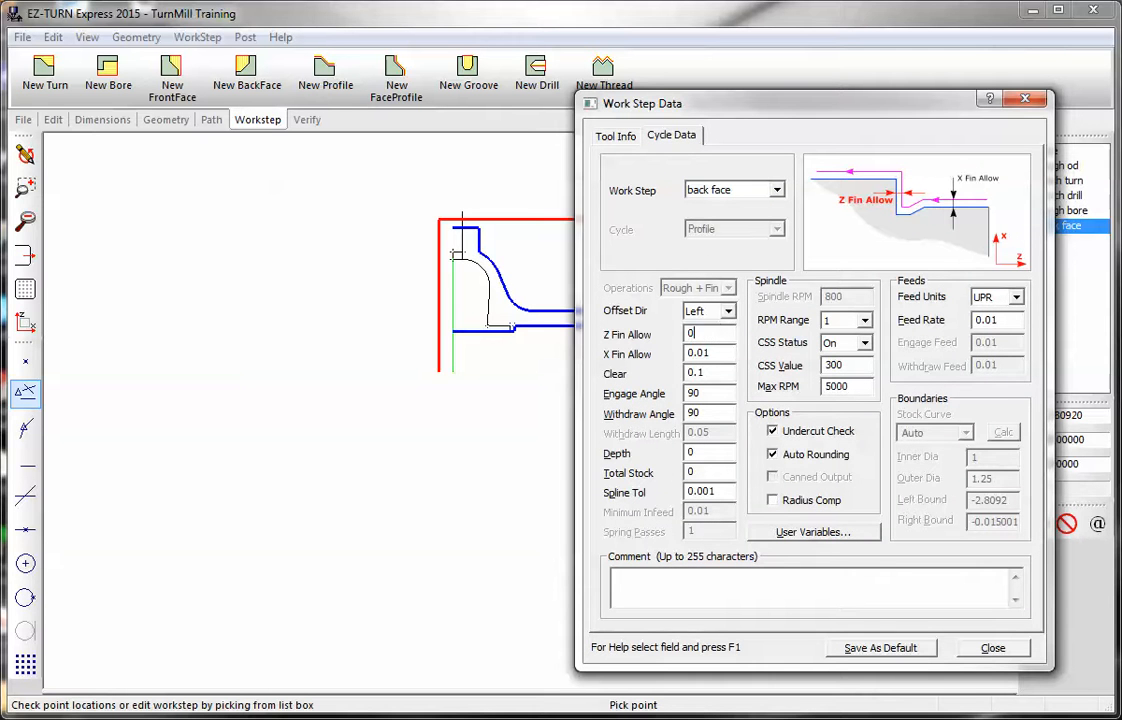
click(727, 353)
text(0)
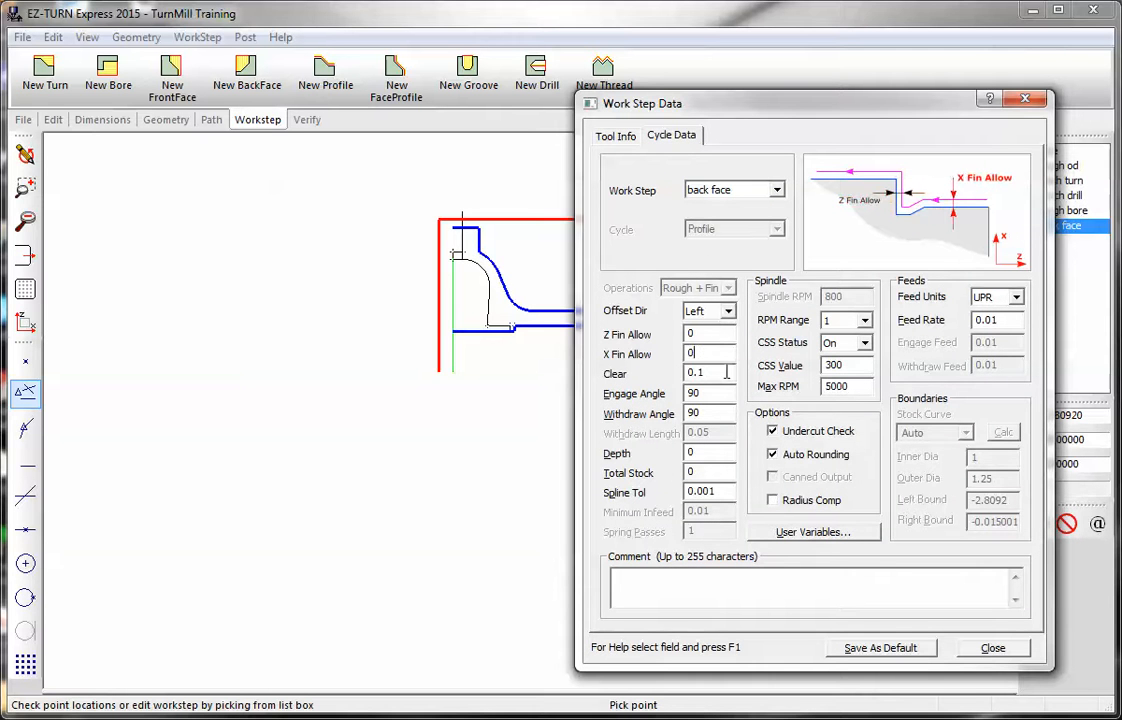
click(713, 474)
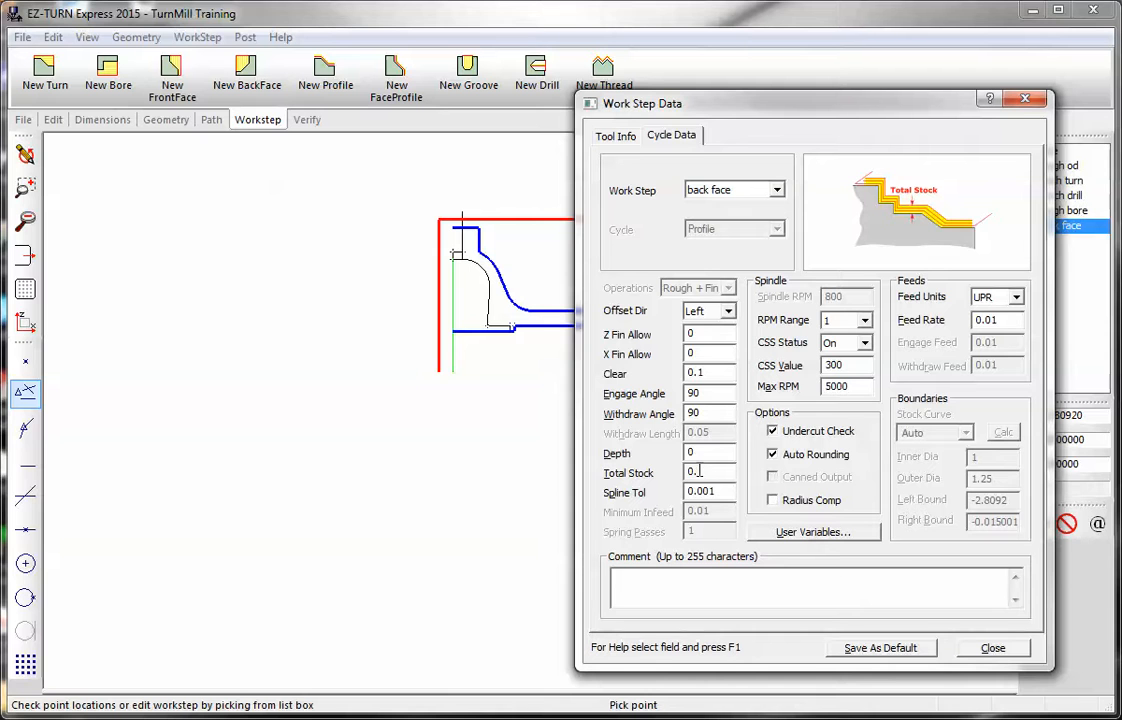
click(716, 454)
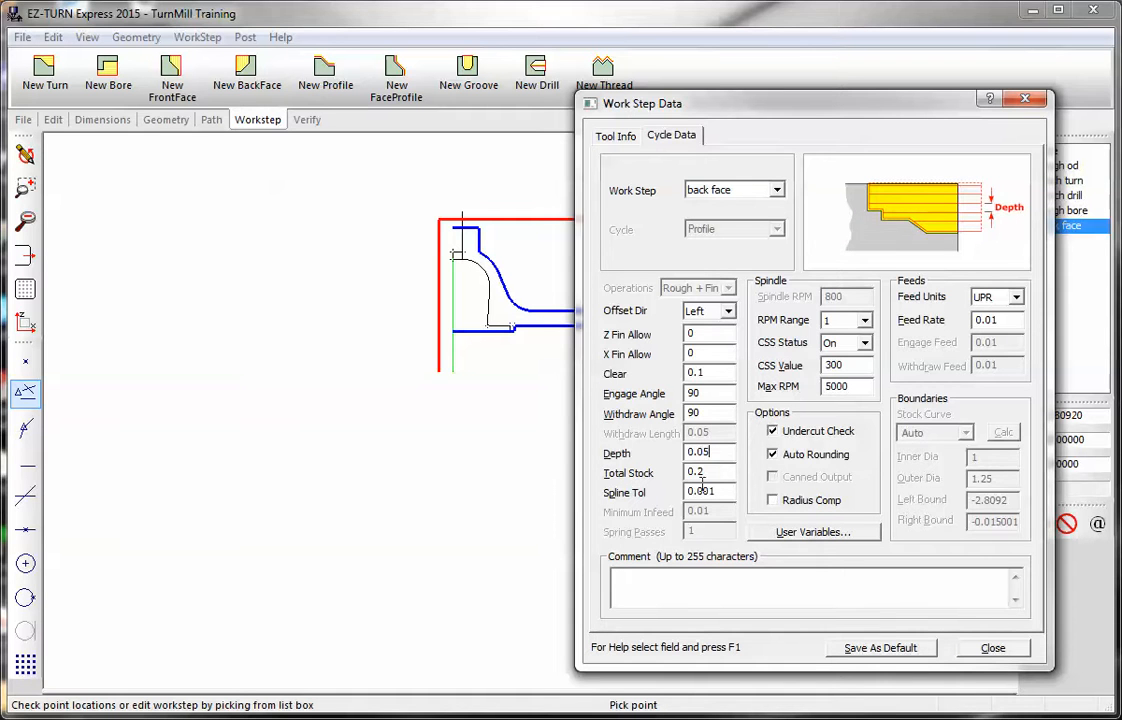
click(982, 645)
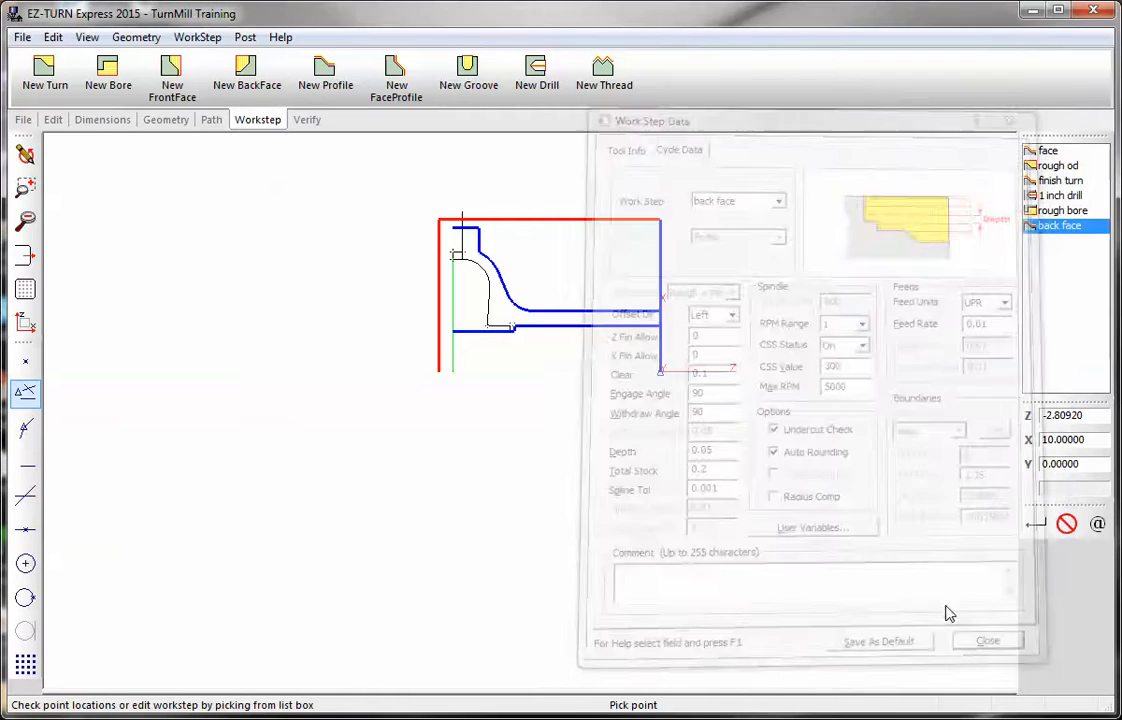
Start the back face step's linear path at the back face line's Z -2.8092 with X 4.125.
click(211, 119)
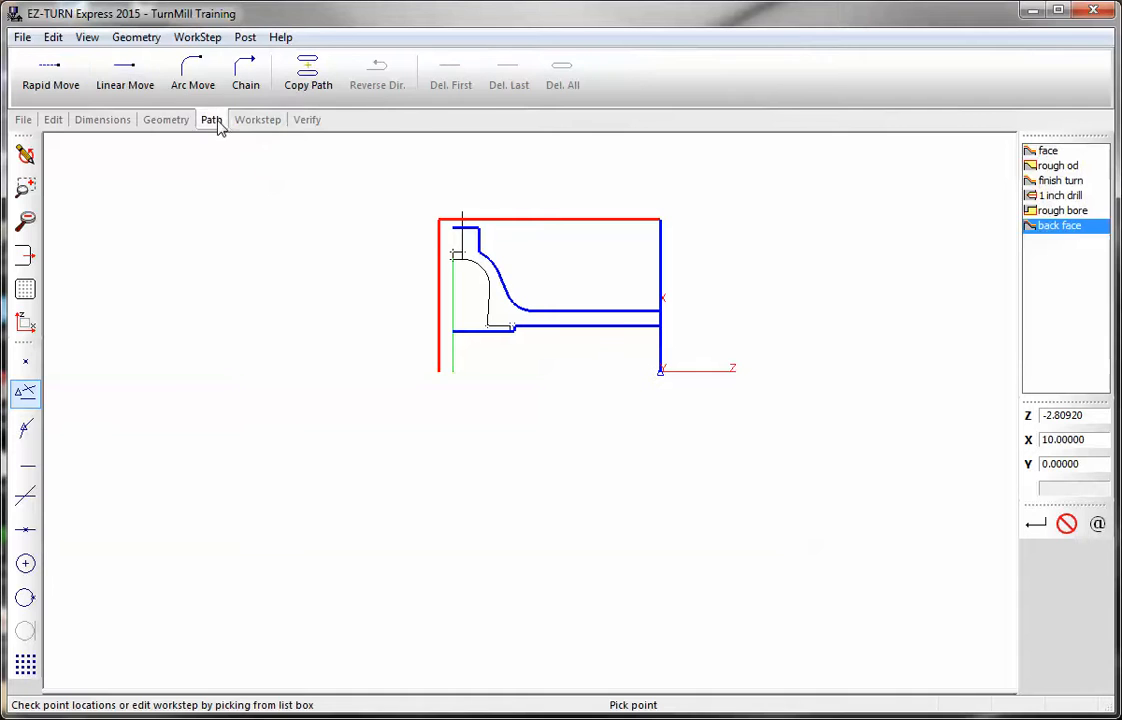
click(125, 78)
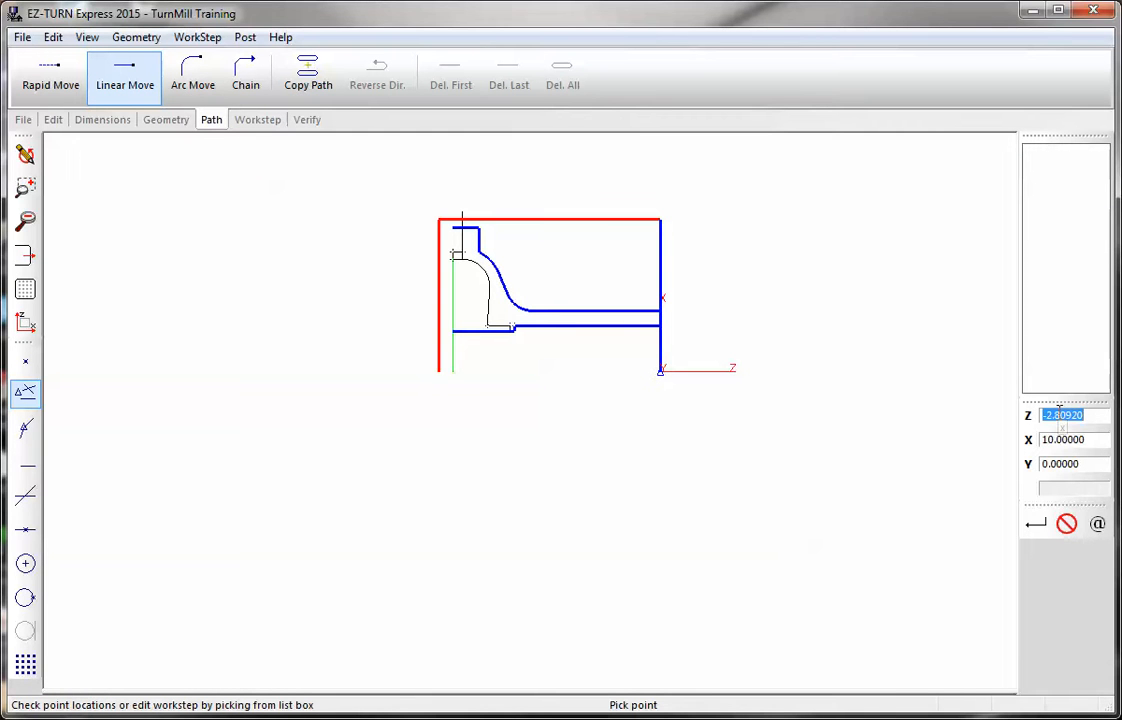
text(0)
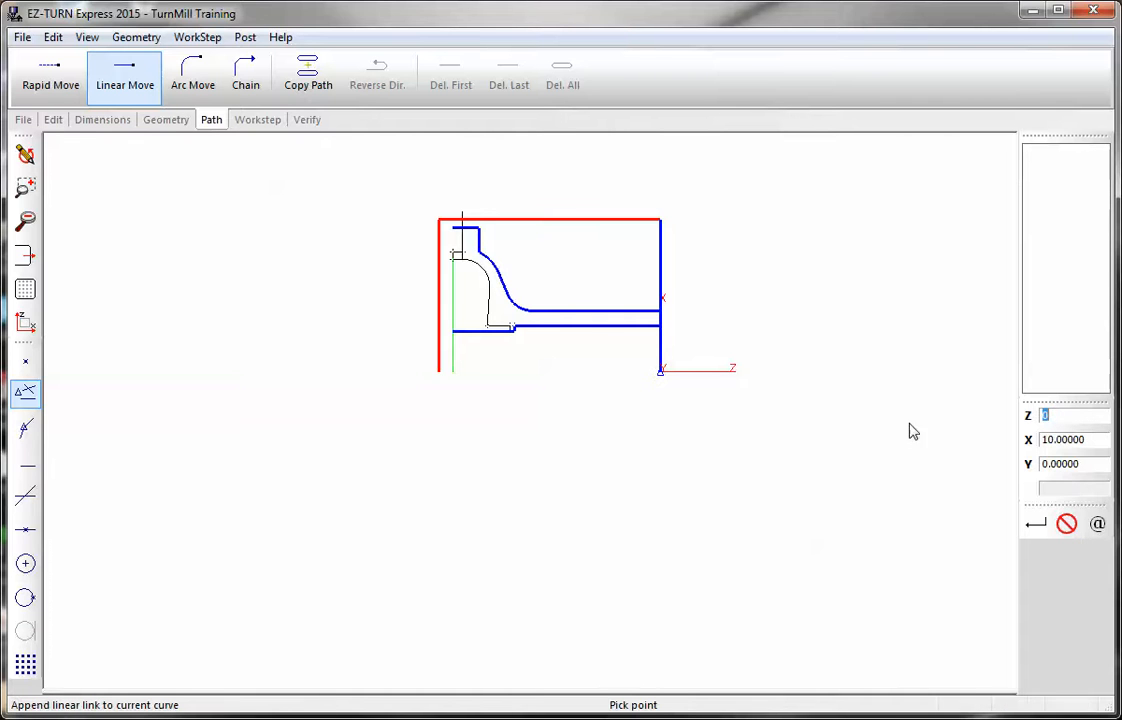
middle_click(456, 370)
middle_click(453, 371)
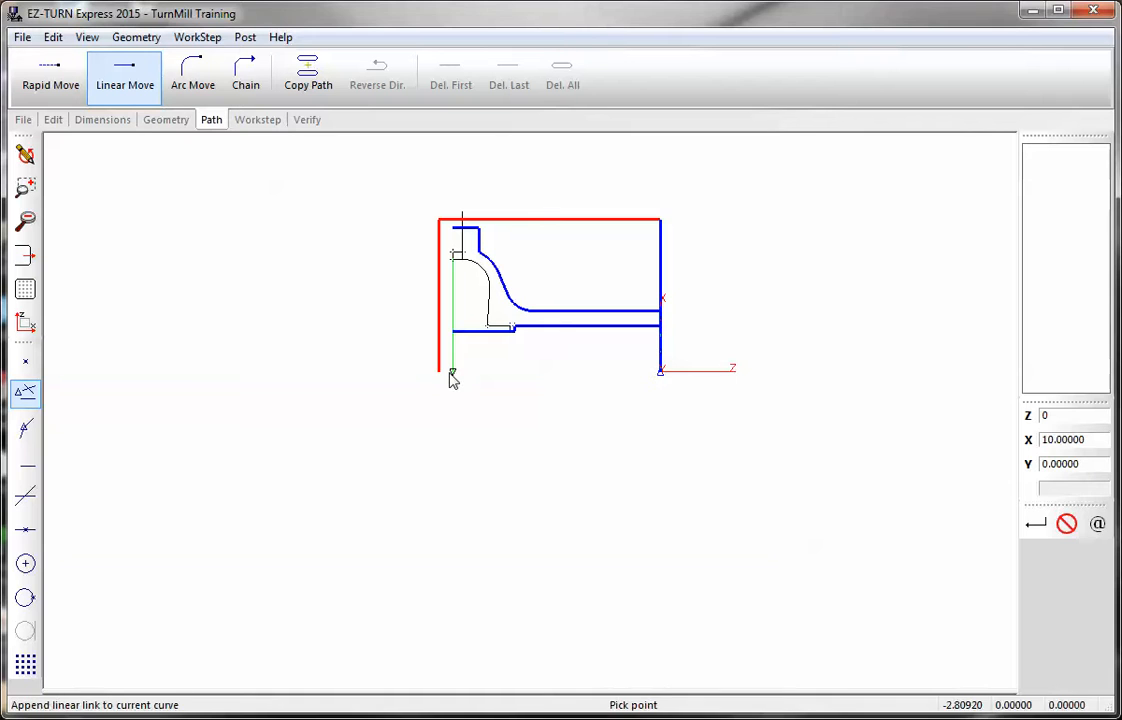
middle_click(450, 373)
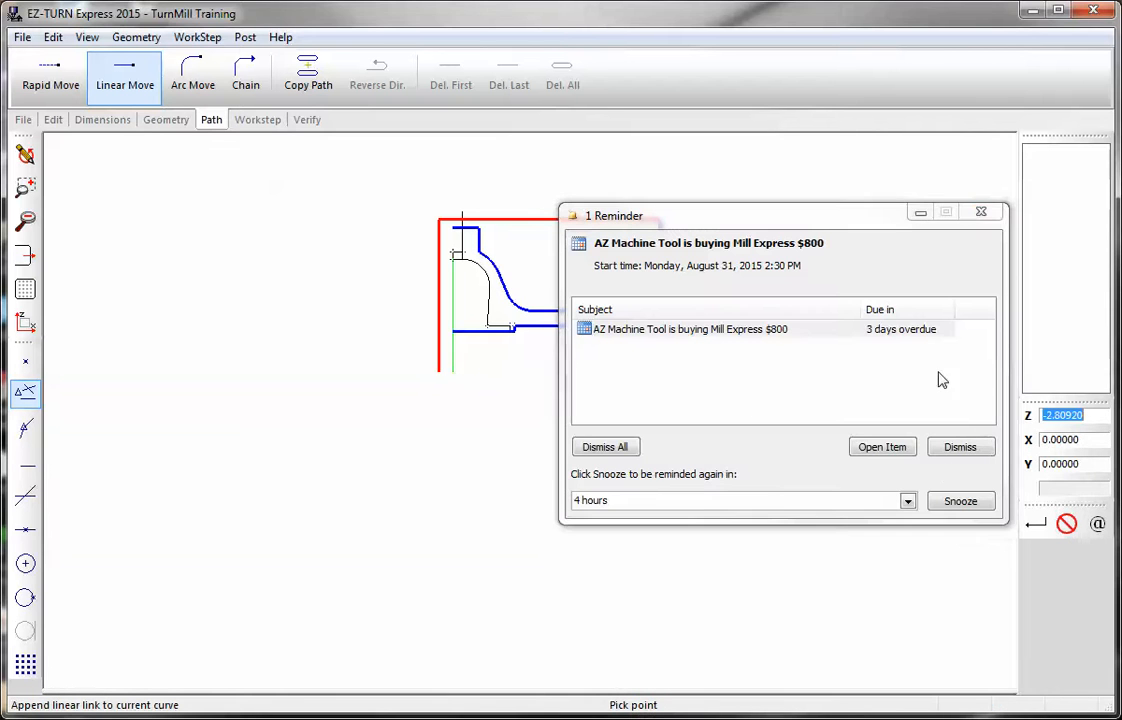
click(921, 212)
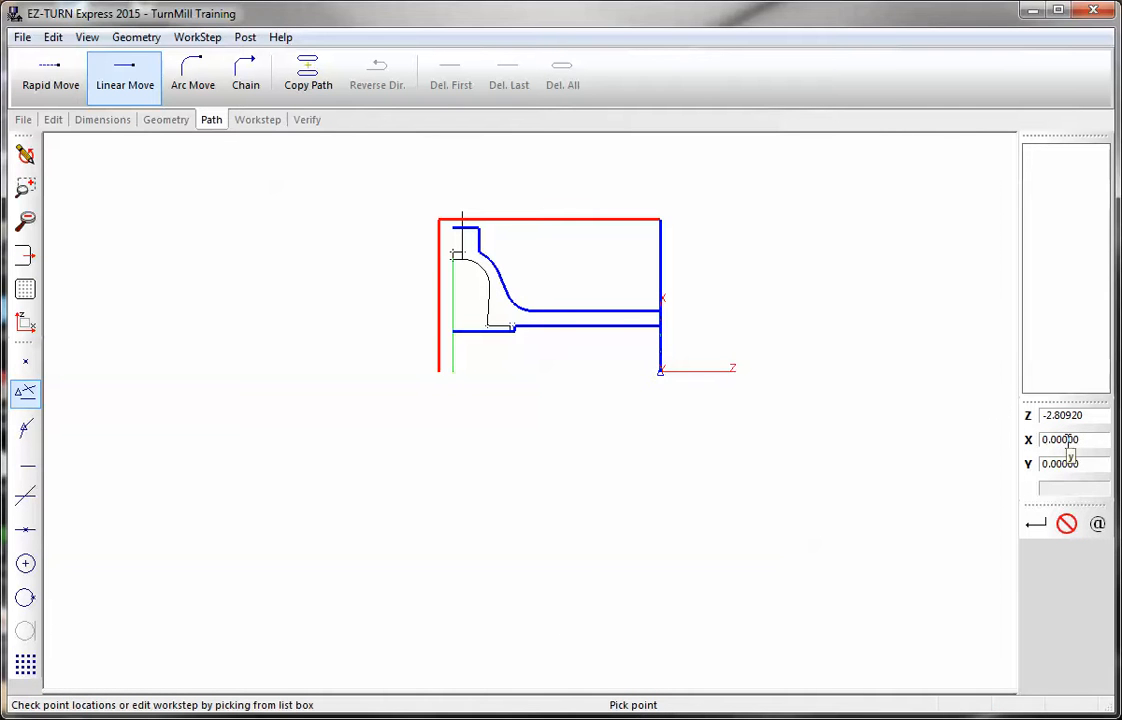
click(1069, 441)
text(4)
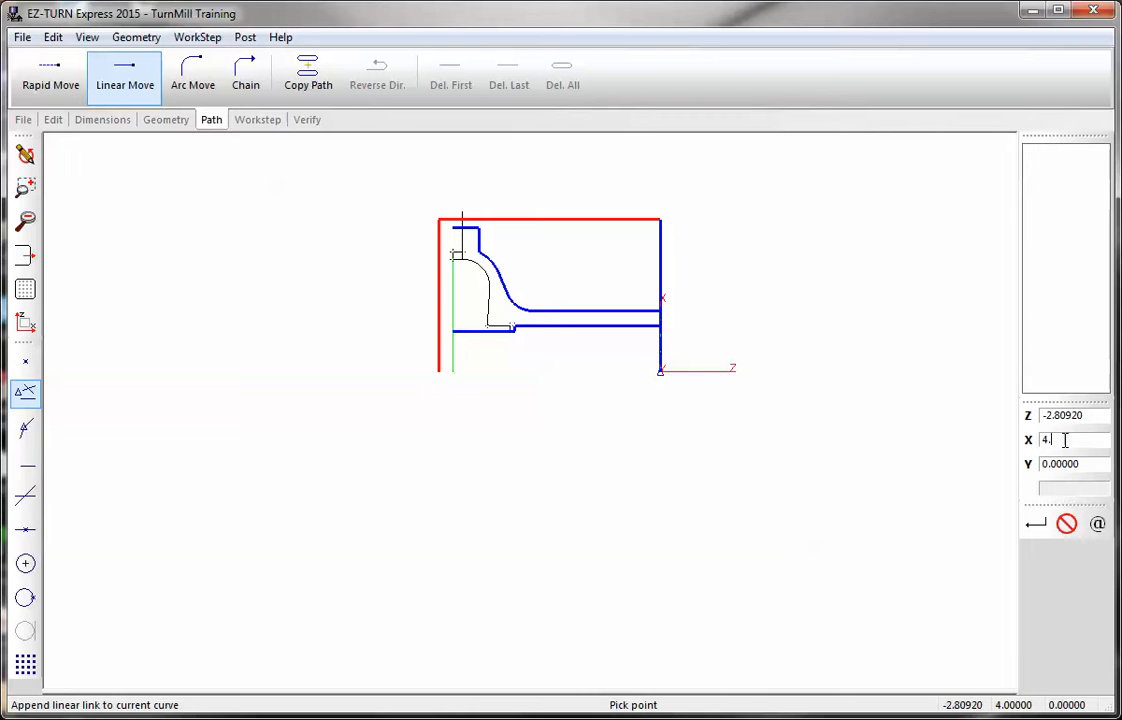
text(.125)
click(1036, 524)
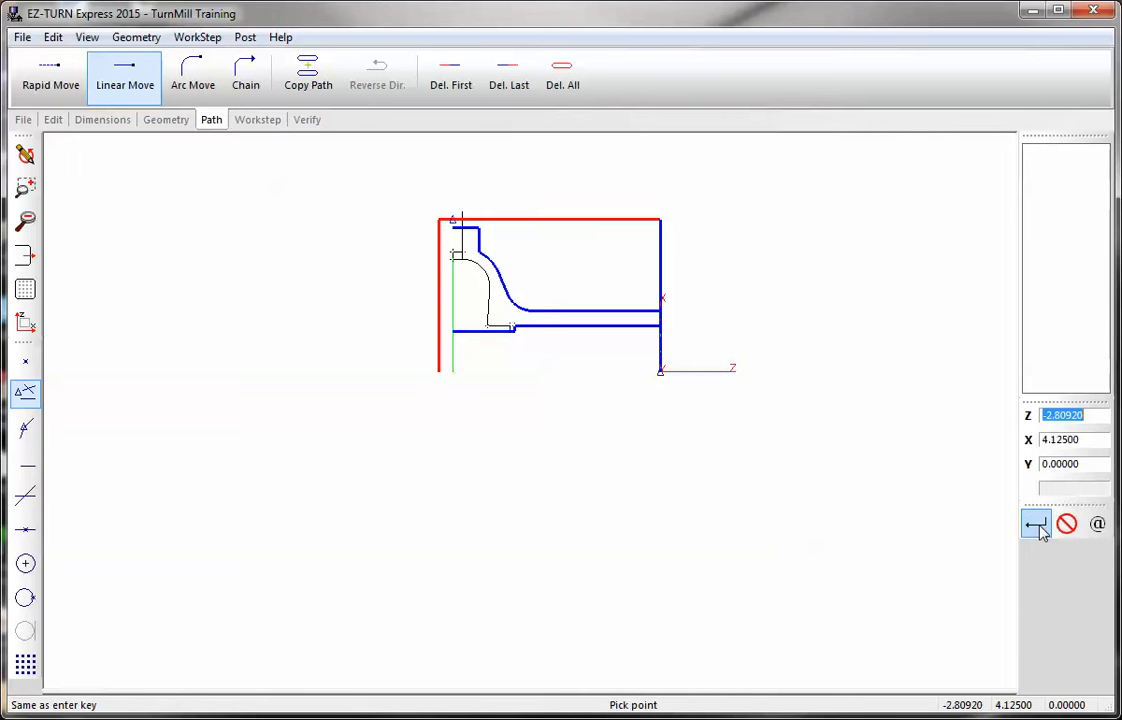
End the back face's linear move on the centreline at X 0, keeping Z -2.8092.
click(1063, 440)
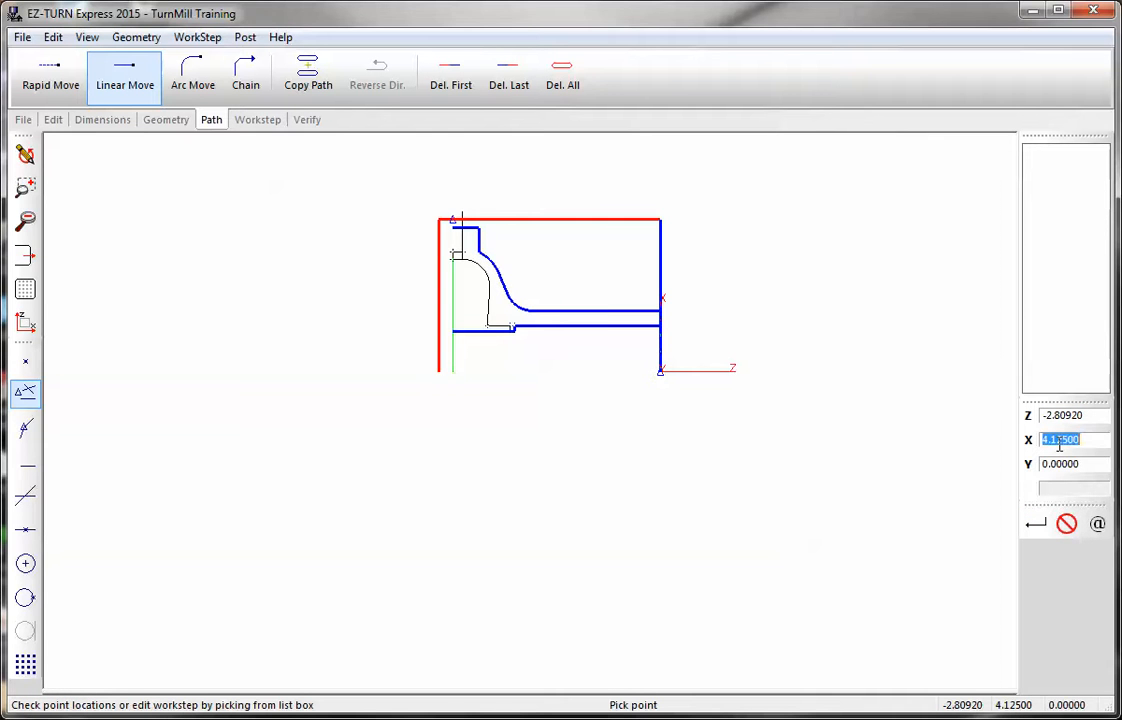
text(0)
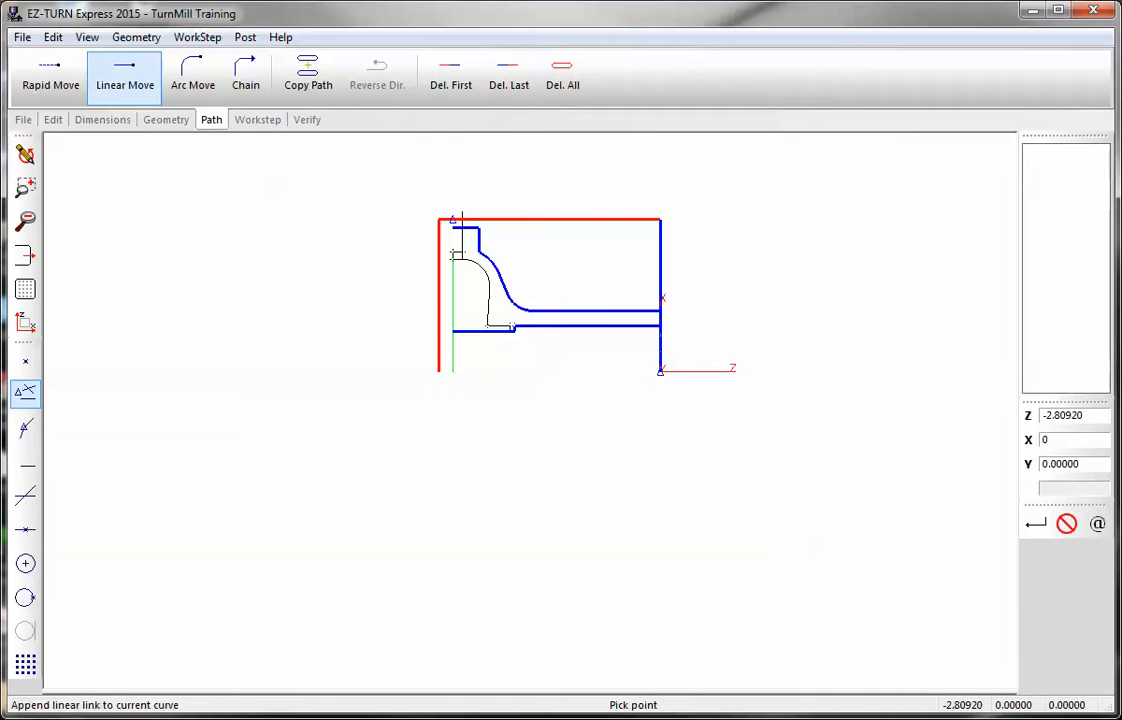
click(1049, 527)
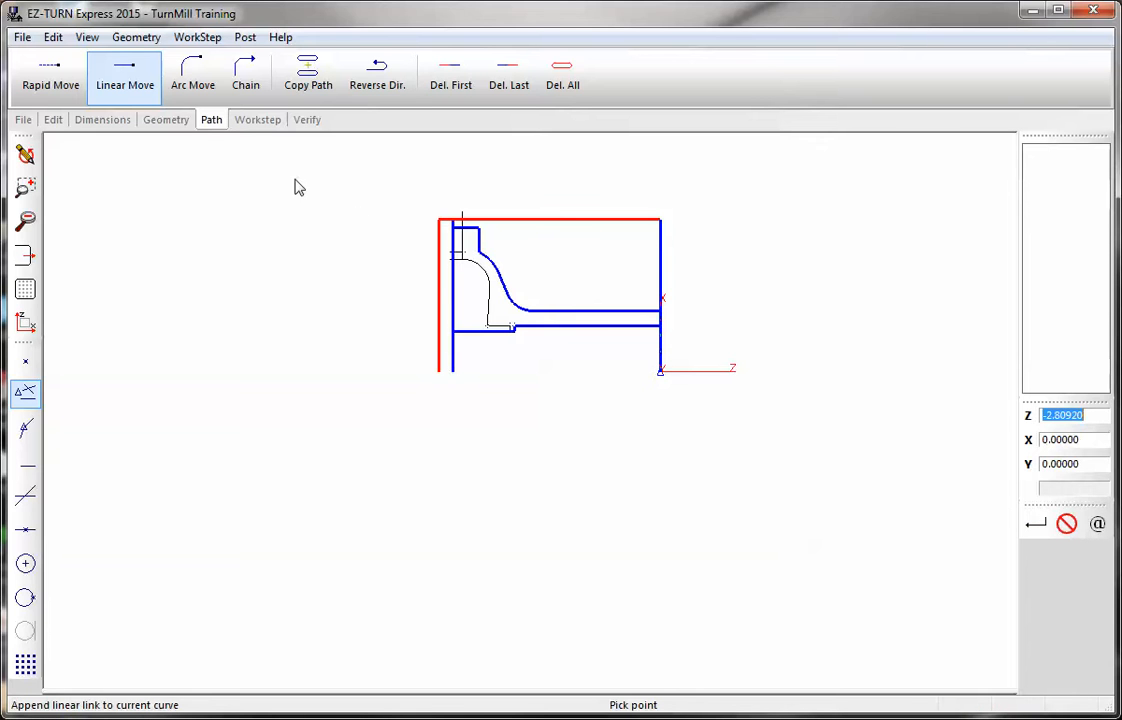
Check the back face tool path, and assign the step to the SUB-SPINDLE coordinate system.
click(307, 119)
click(103, 75)
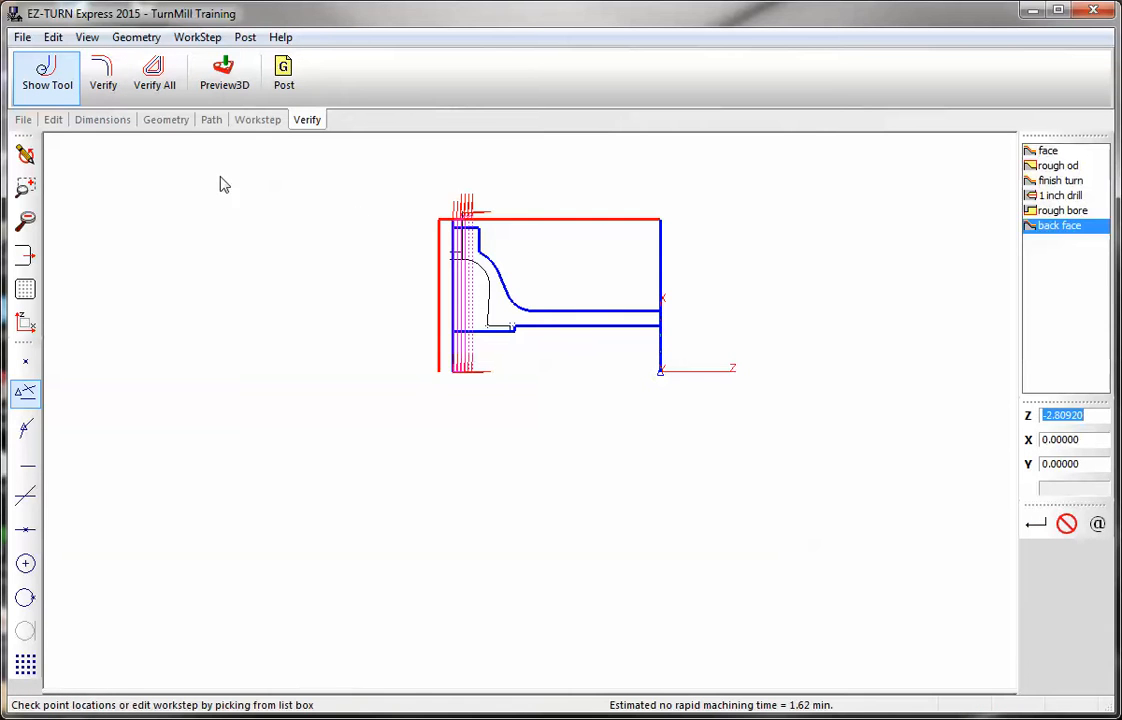
double_click(1044, 226)
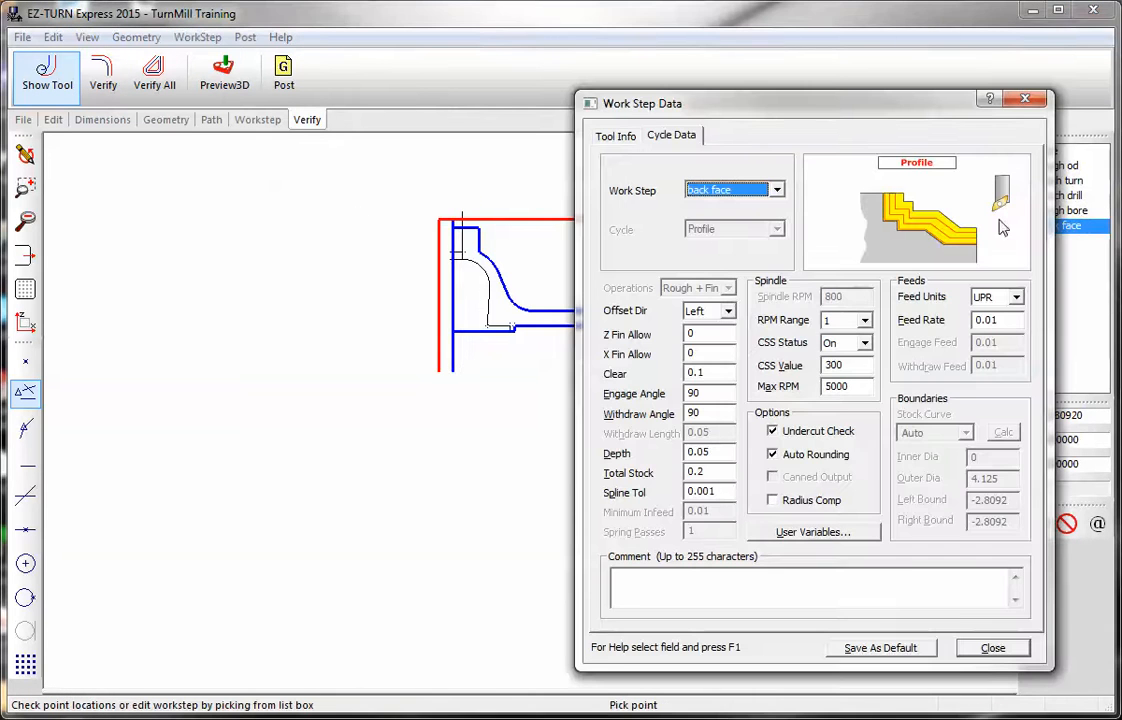
click(616, 136)
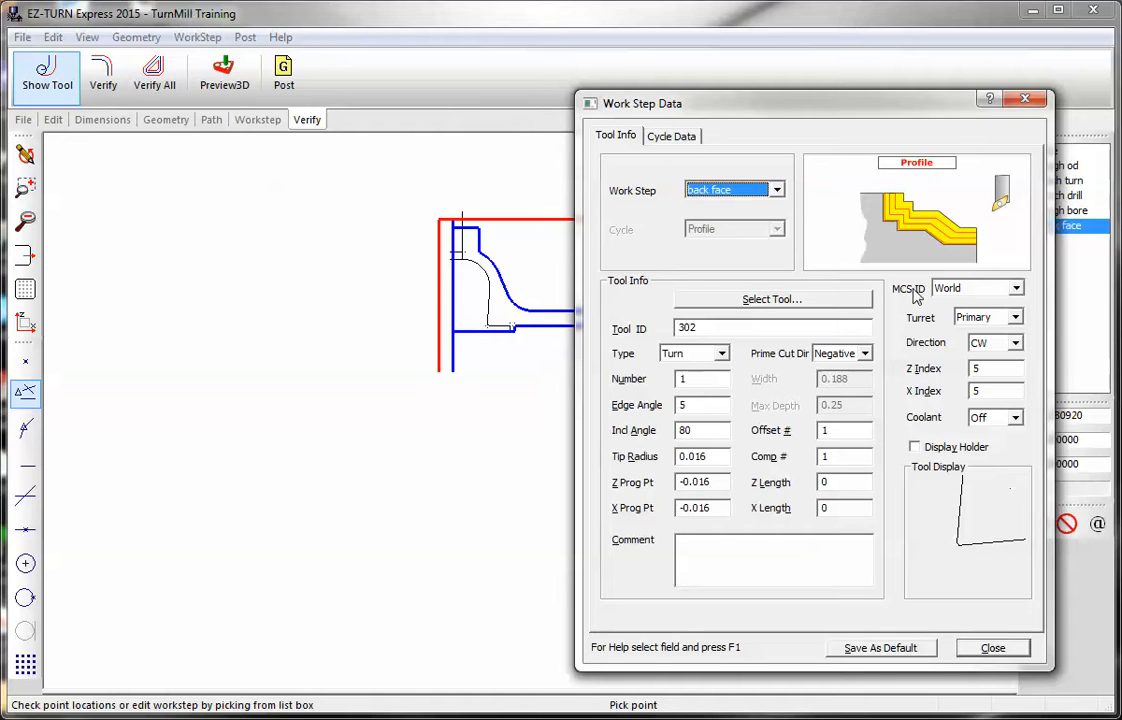
click(1016, 288)
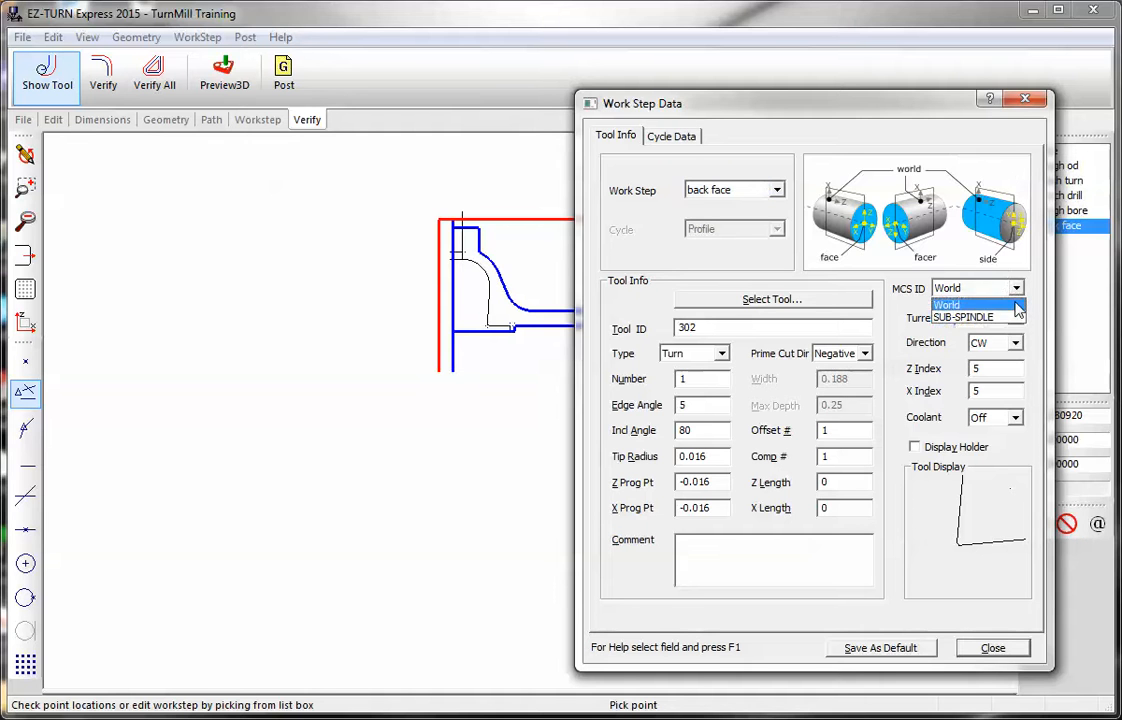
click(958, 316)
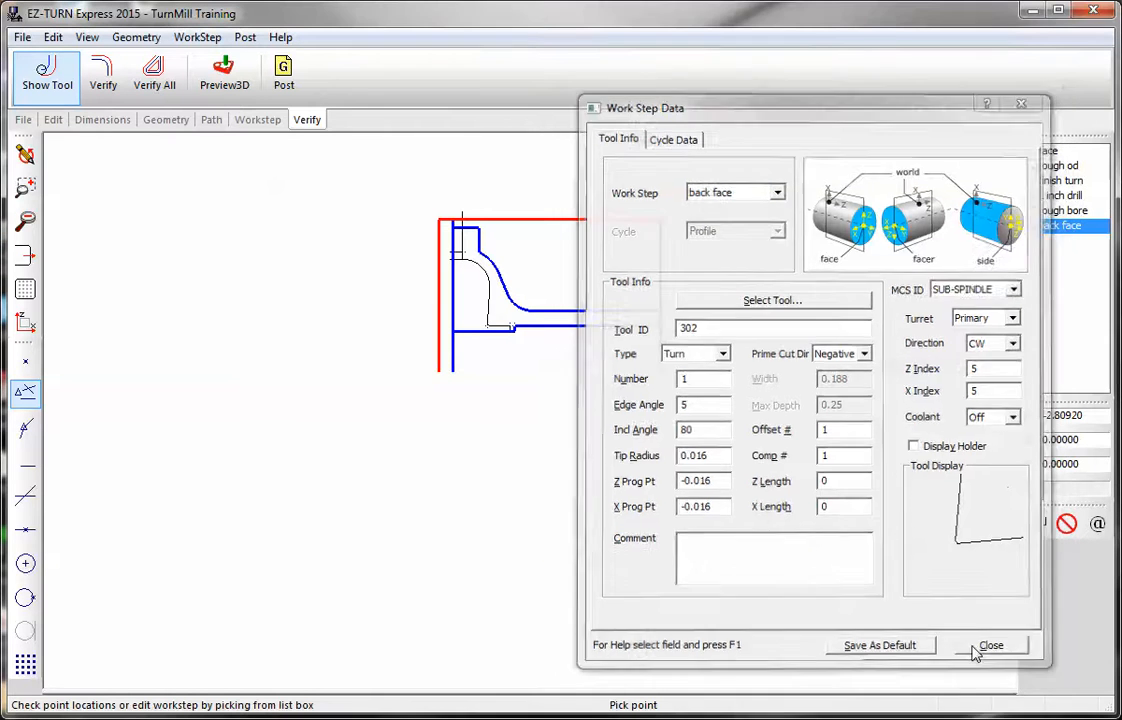
click(979, 647)
Verify the back face tool path again and inspect its passes up close.
click(106, 78)
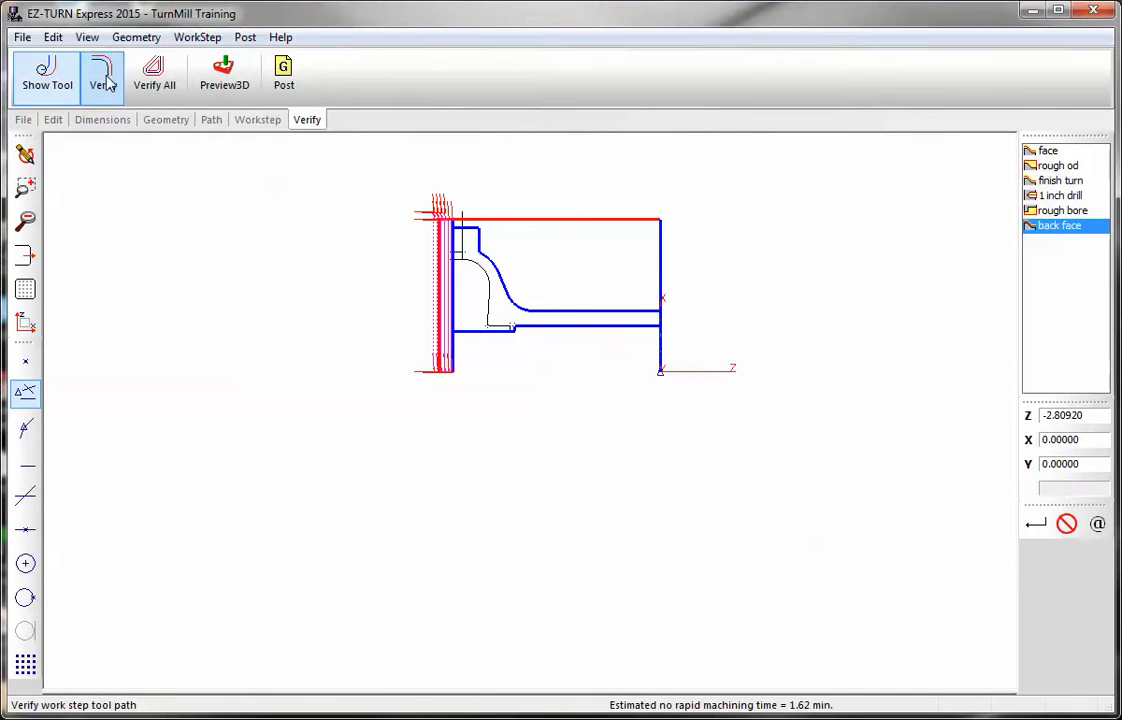
scroll(432, 218, up, 3)
scroll(432, 218, up, 3)
scroll(422, 216, down, 7)
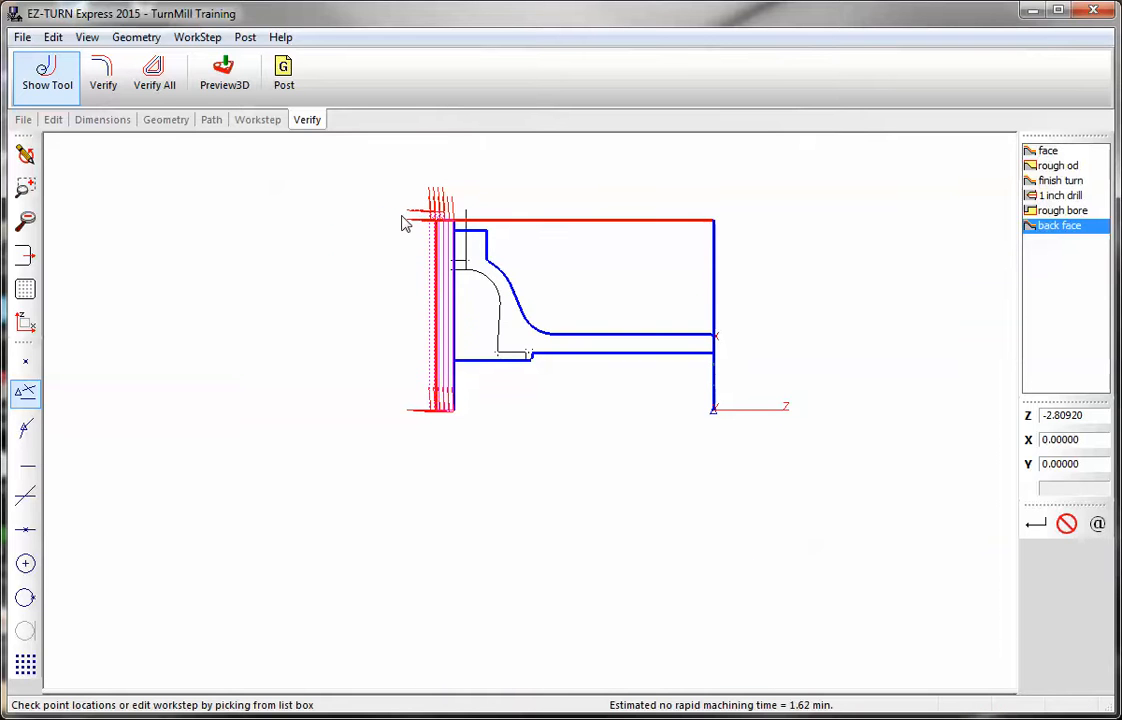
Run the 3D preview of all work steps, inspect the cut part, and return to the flat geometry view.
click(228, 68)
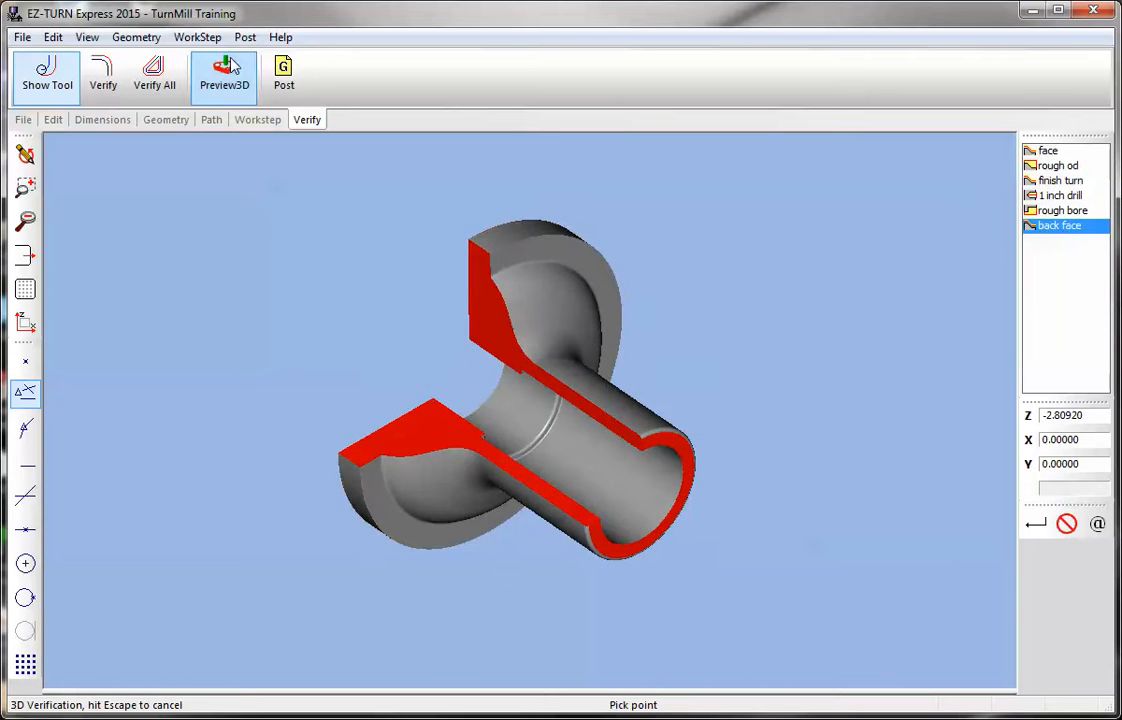
drag(380, 208, 513, 243)
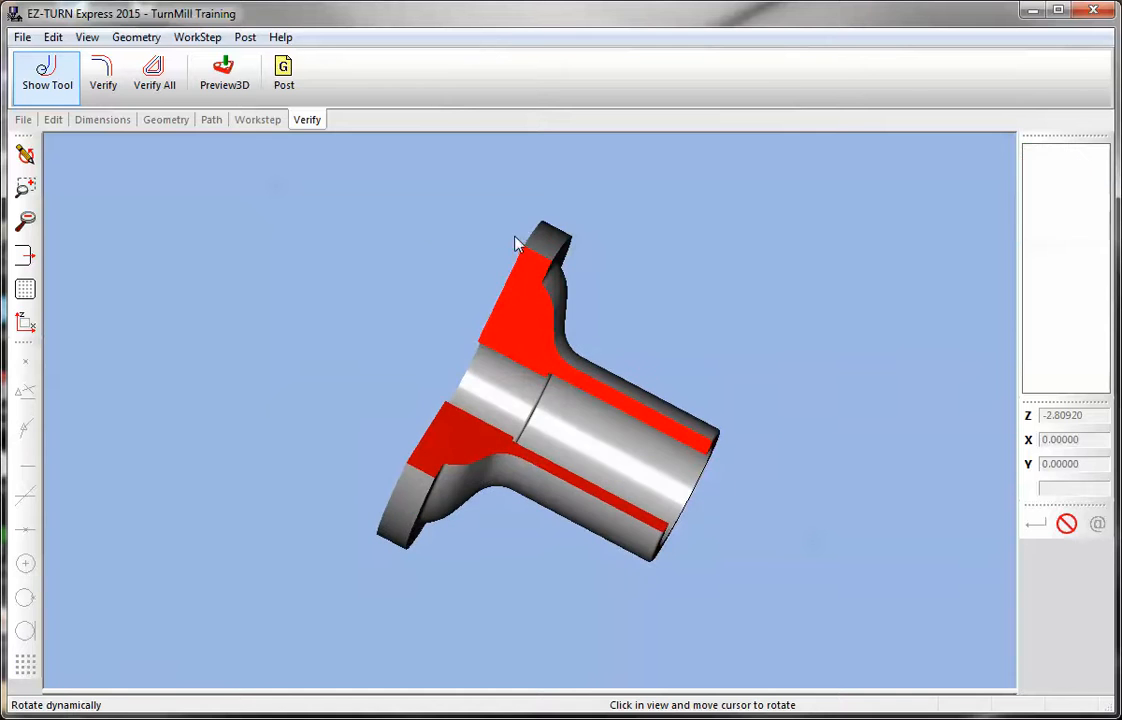
click(25, 155)
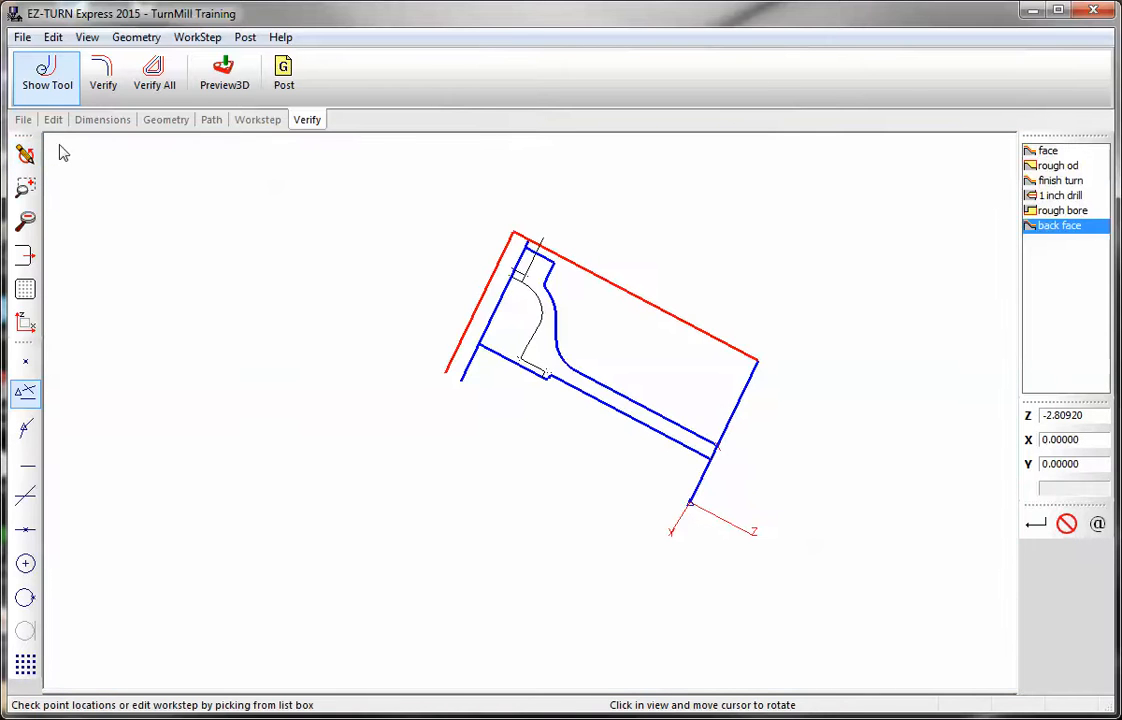
click(224, 75)
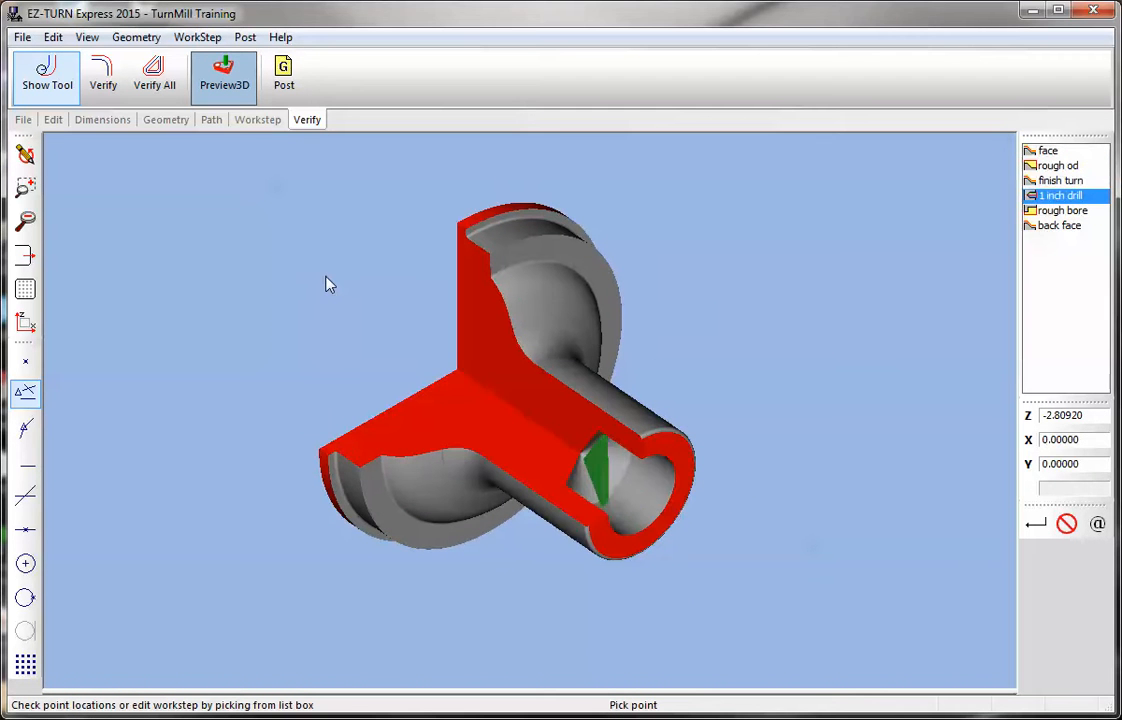
drag(322, 278, 502, 408)
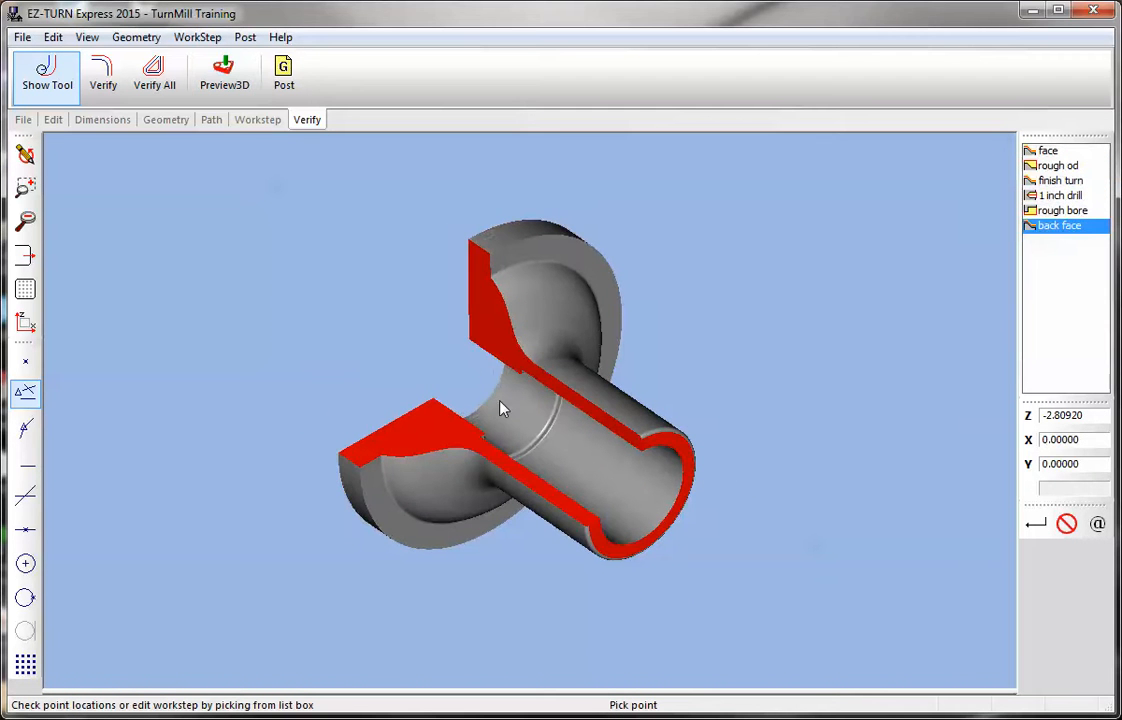
click(25, 154)
click(25, 321)
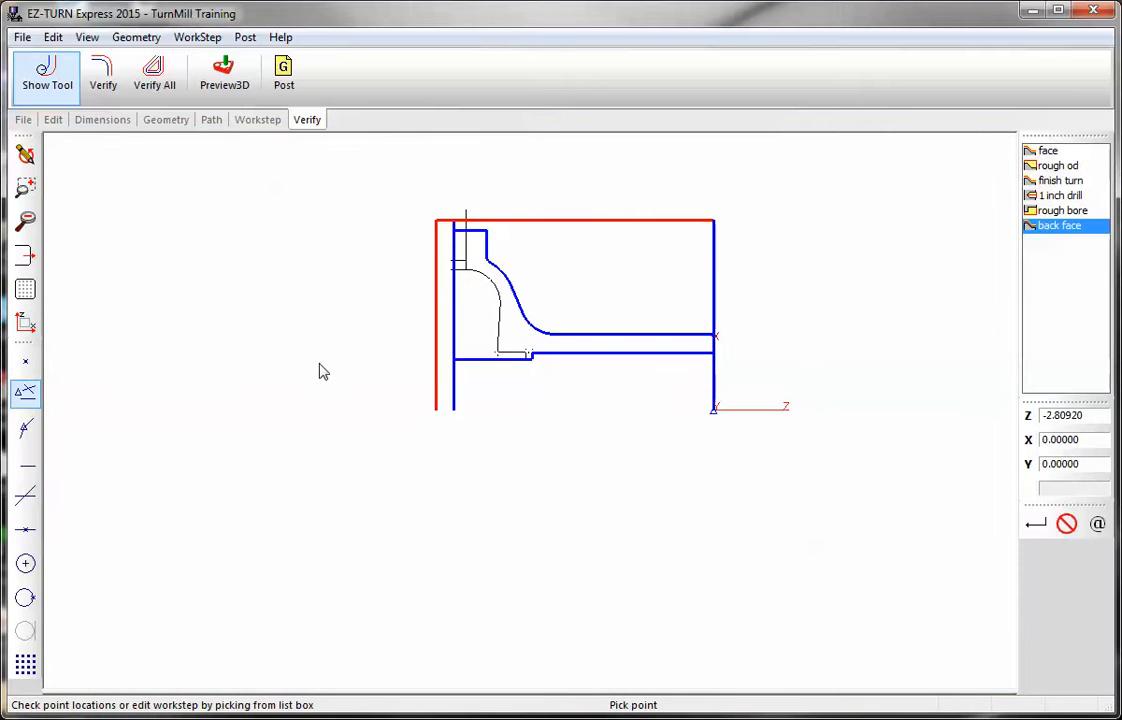
scroll(353, 432, down, 2)
scroll(352, 432, up, 2)
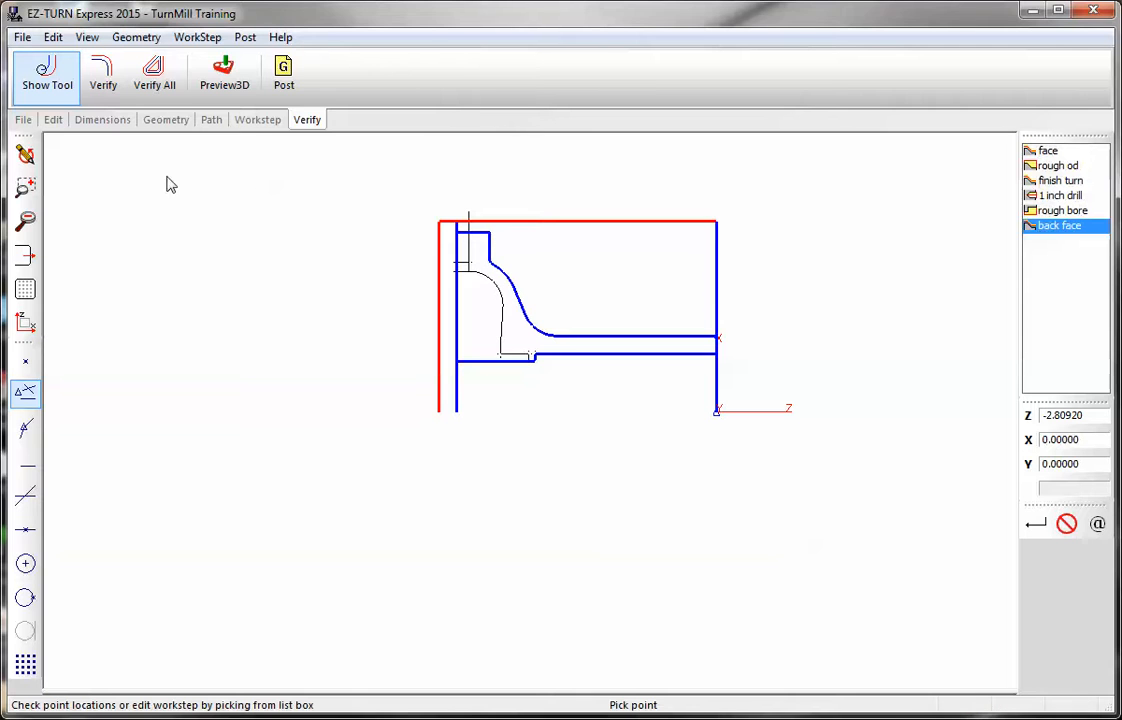
Create a new bore work step named back rough bore.
click(244, 122)
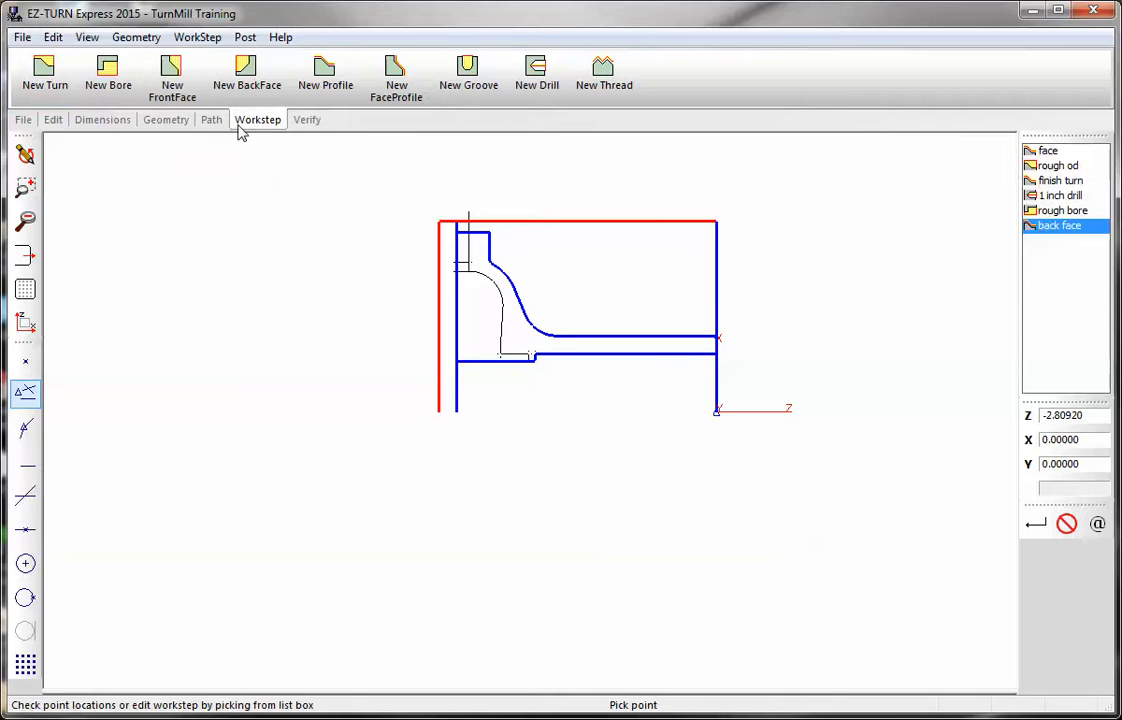
click(118, 80)
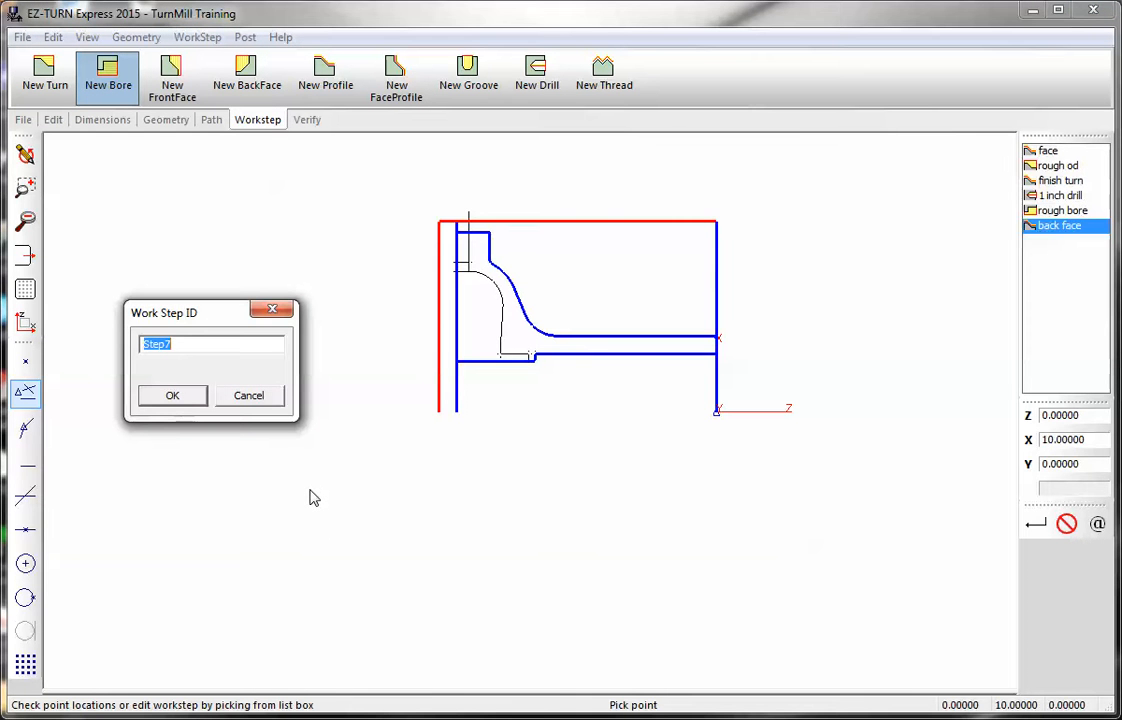
text(back rough bore)
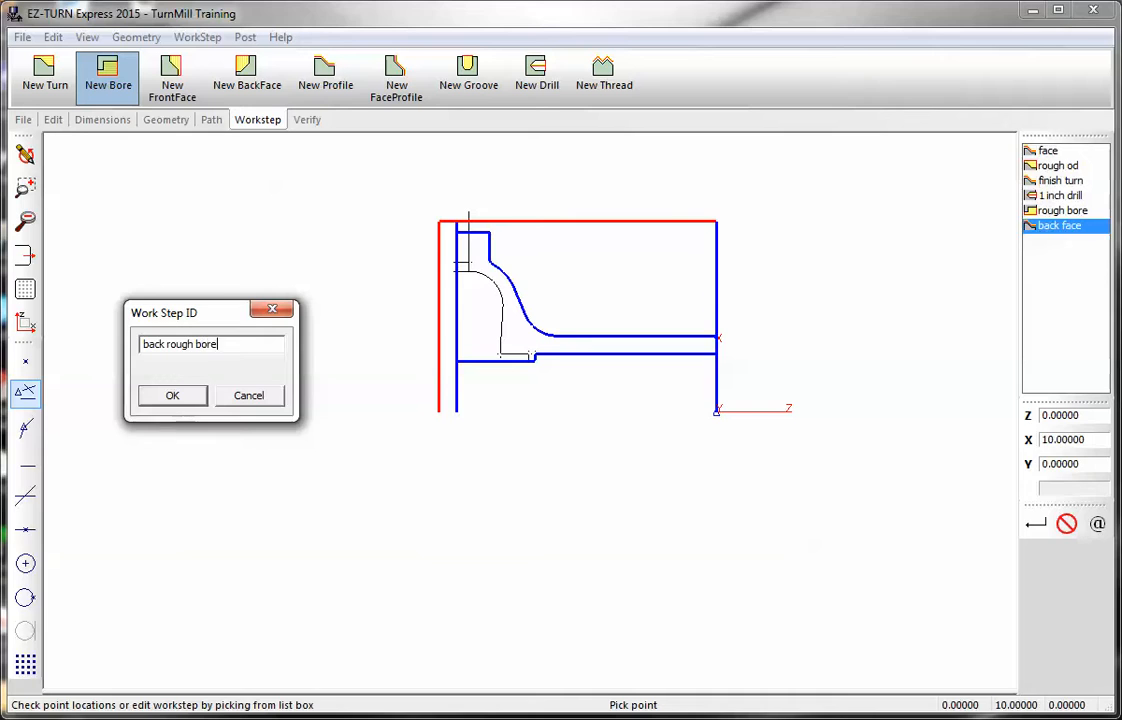
key(Return)
drag(735, 118, 553, 73)
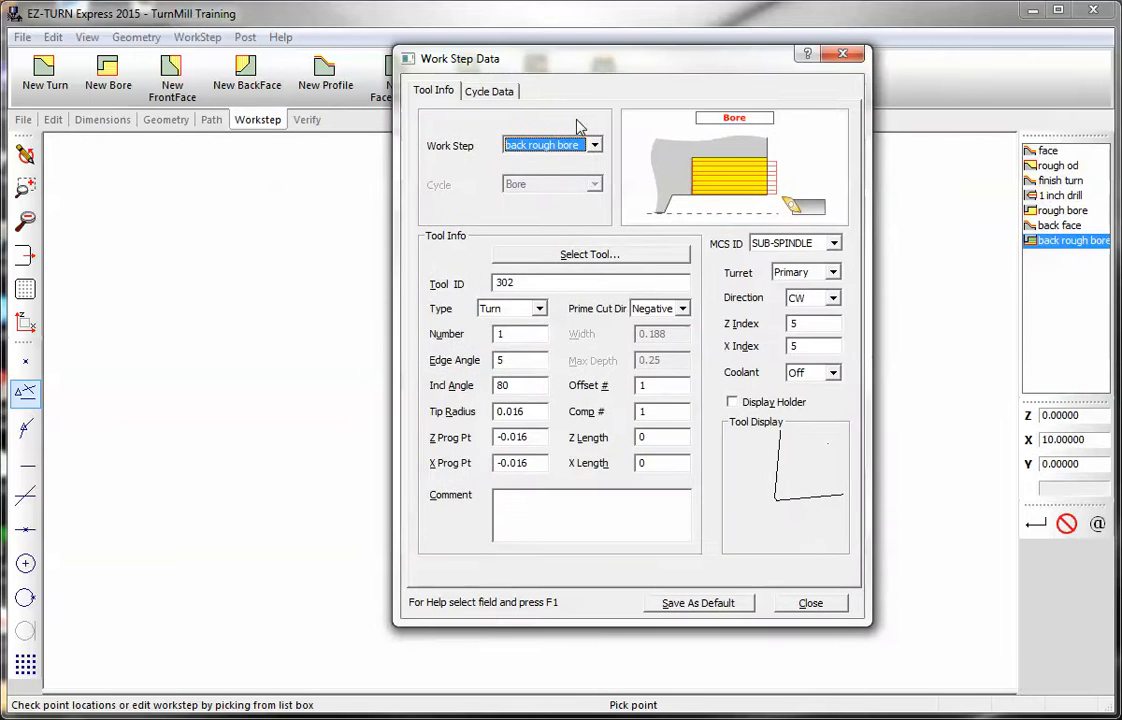
Assign boring tool 401 from the INCHTOOL library to back rough bore with tool number and offset 3.
click(585, 256)
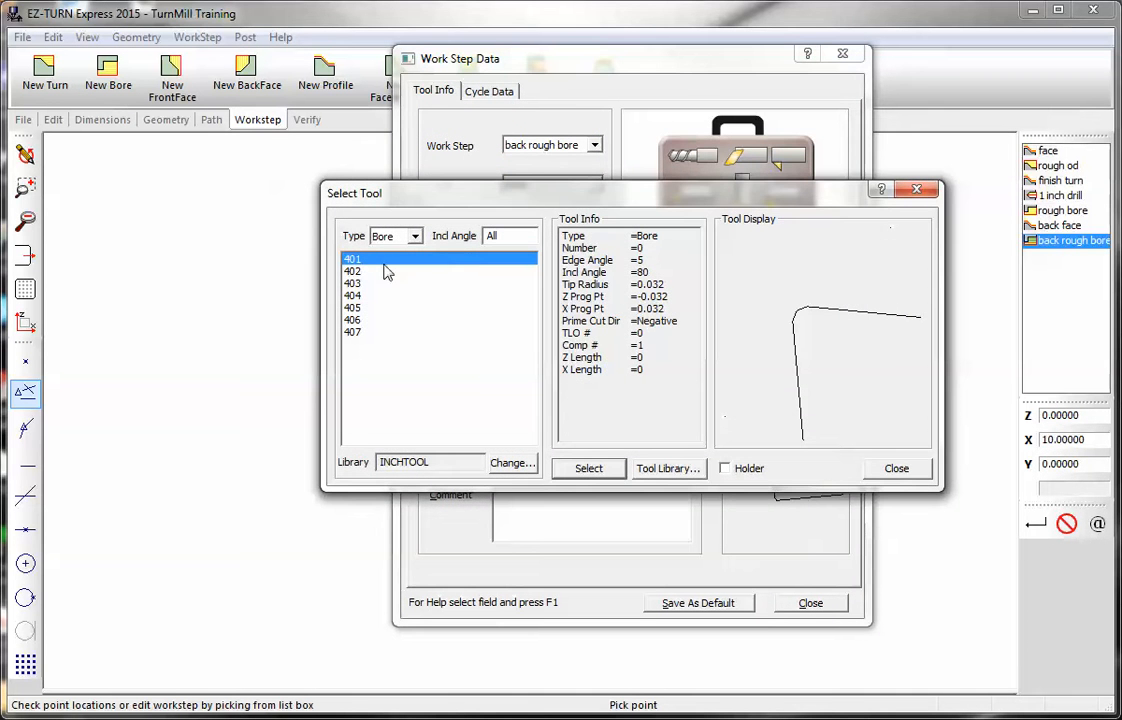
click(585, 467)
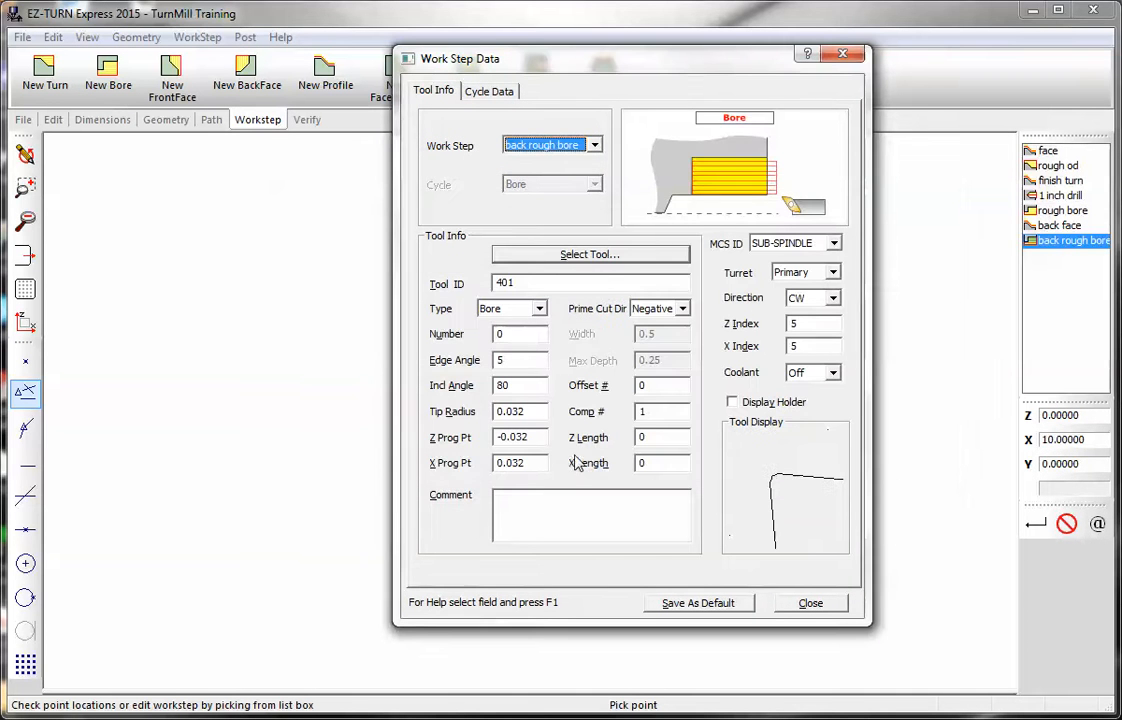
click(522, 335)
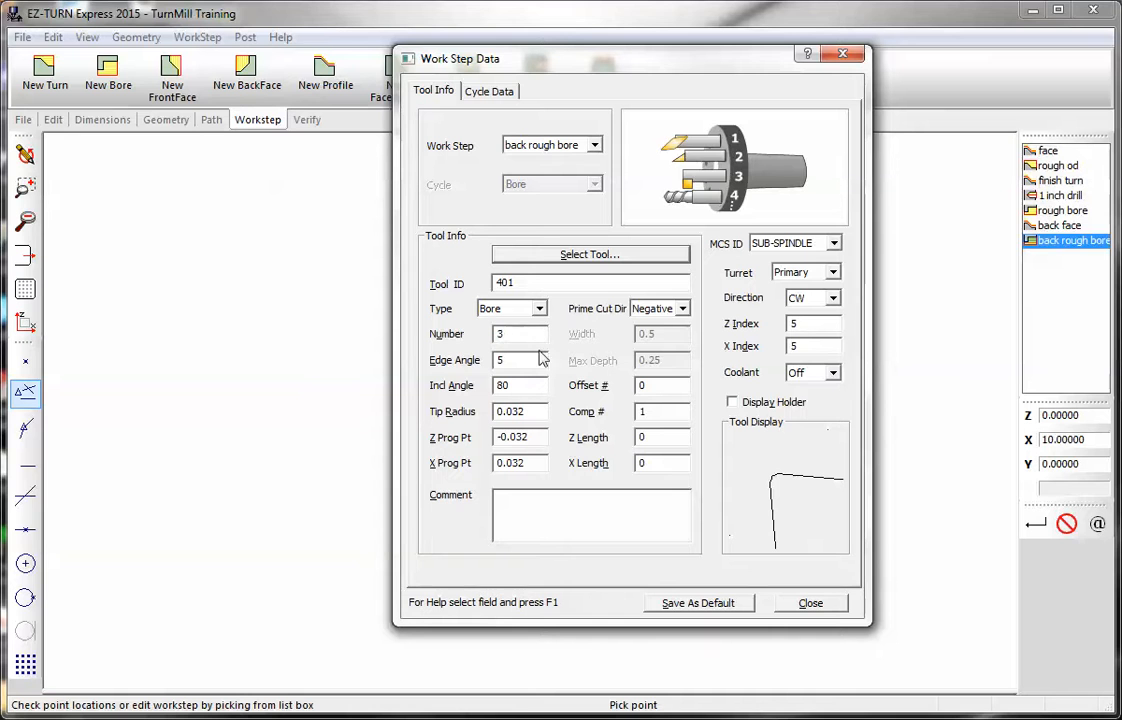
click(657, 386)
text(3)
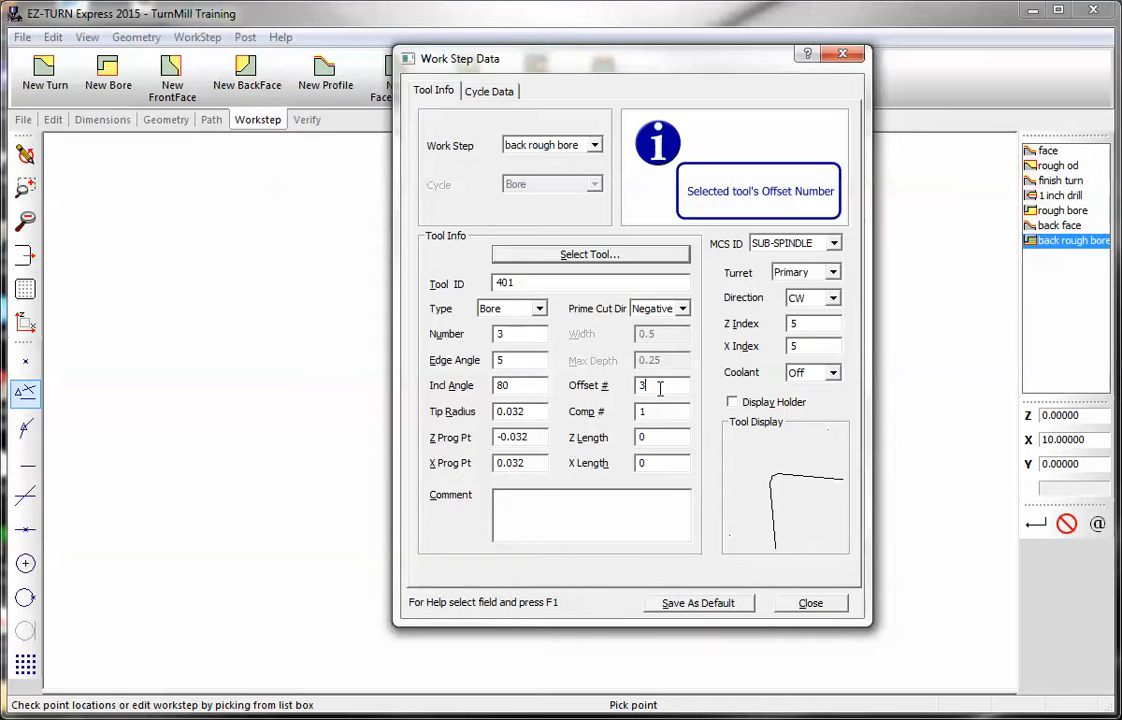
Set the Z and X finish allowances of back rough bore to 0.01, keeping the depth of cut at 0.25.
click(477, 92)
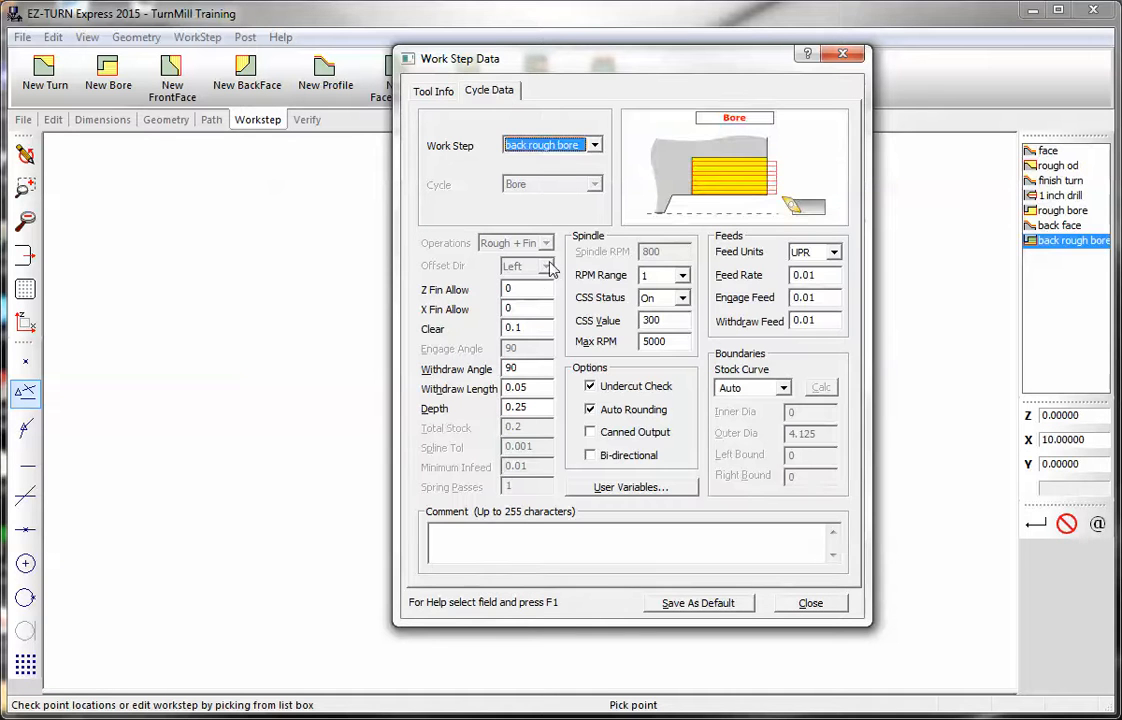
click(522, 289)
text(0.01)
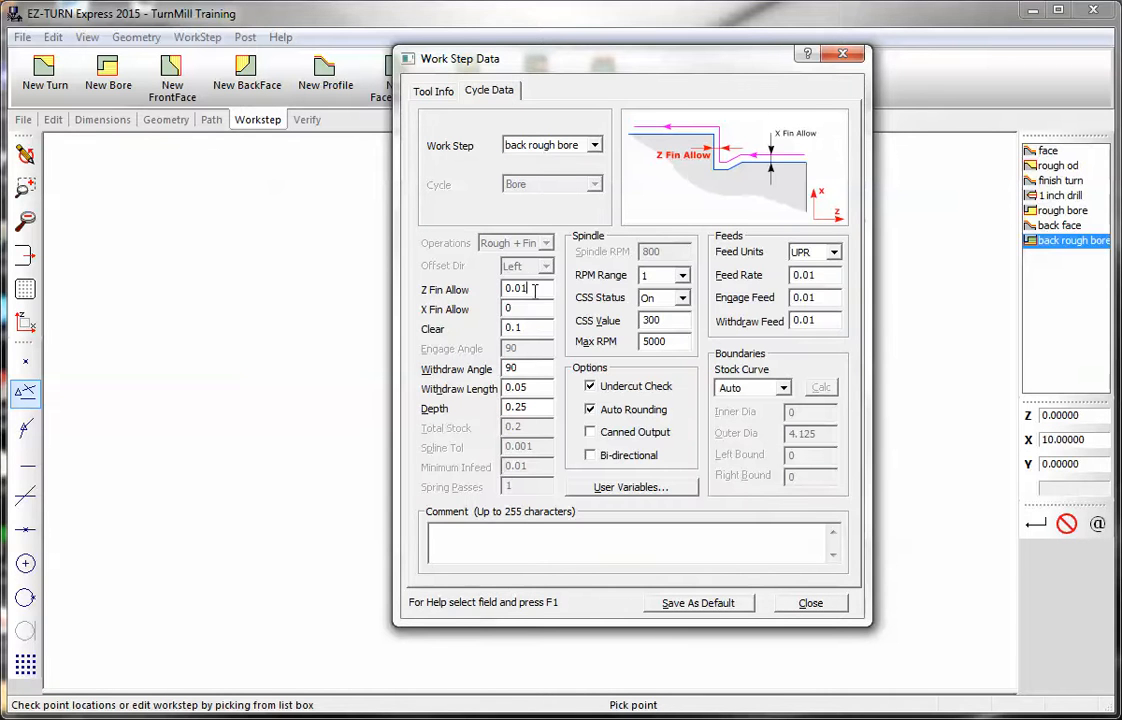
click(530, 308)
text(0.01)
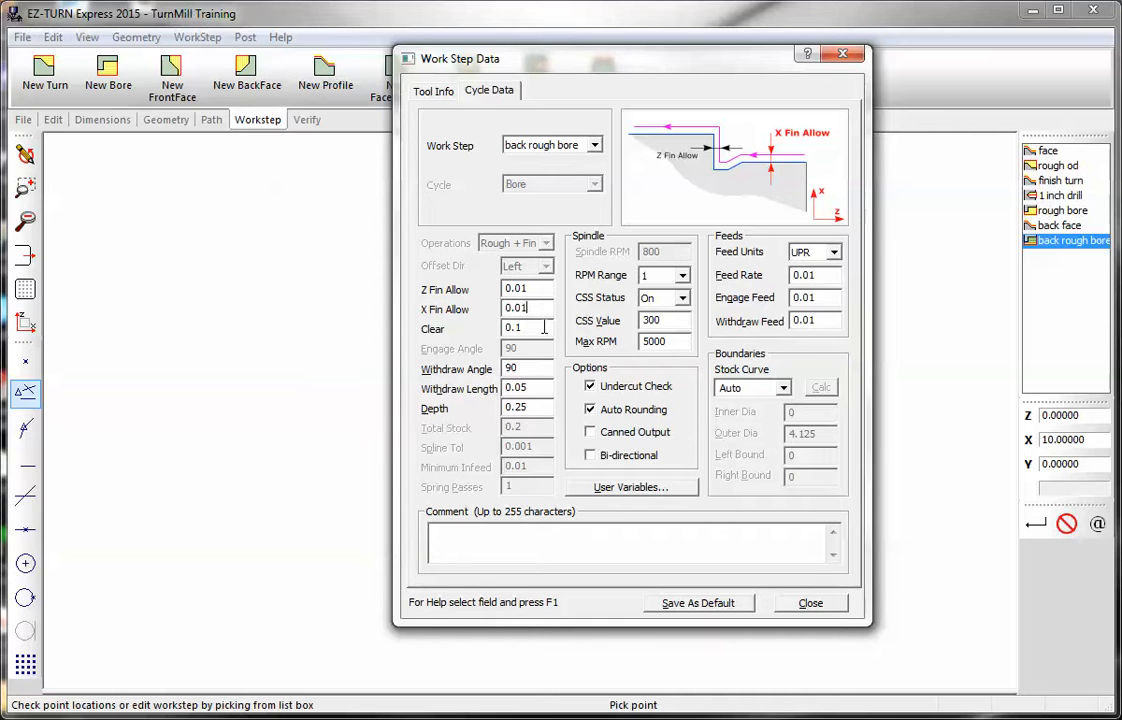
click(548, 408)
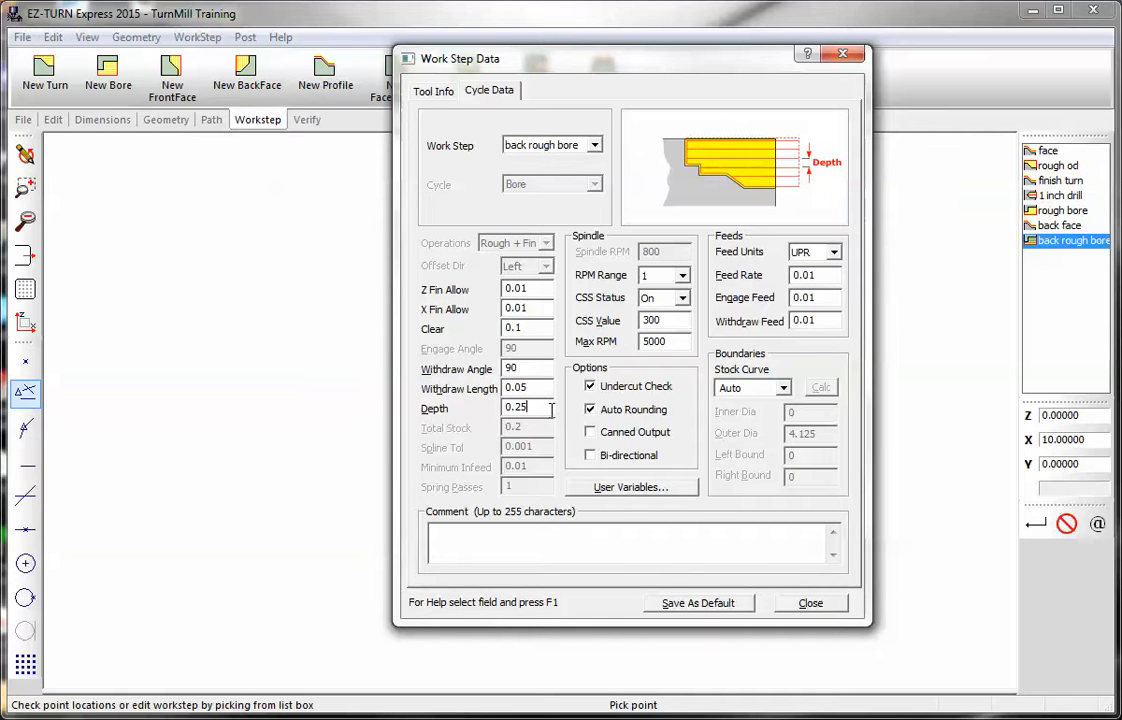
click(797, 603)
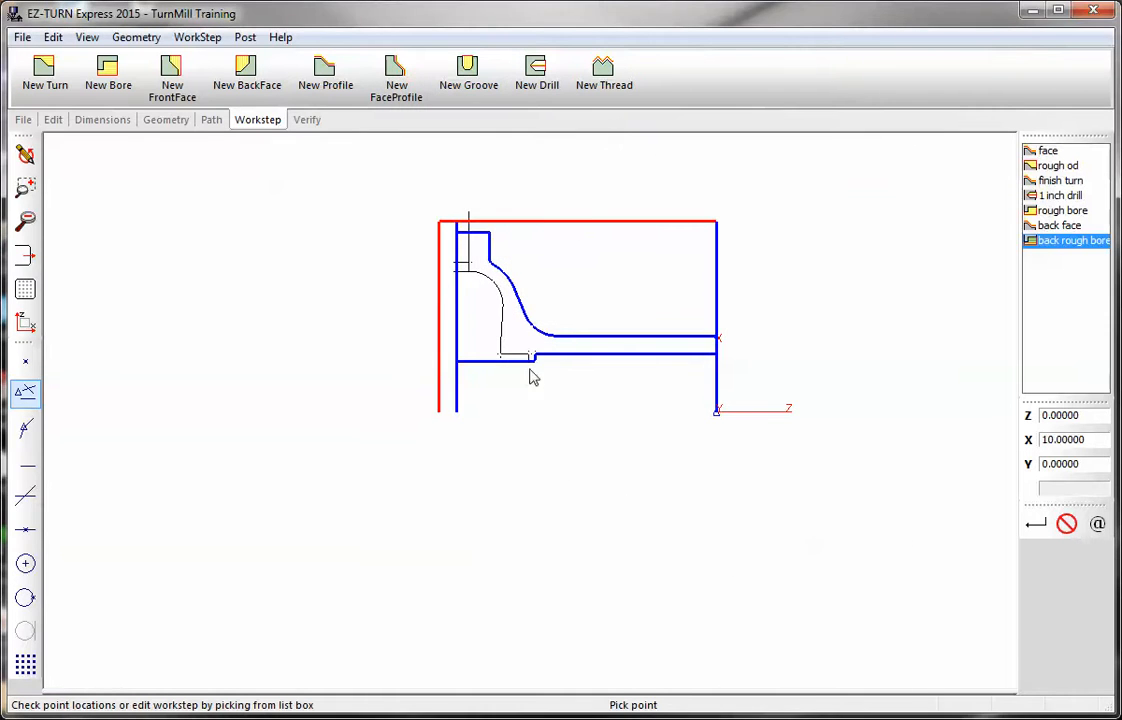
Start the back rough bore path with arc moves from the back-face corner radius, along the short straight and around the large concave arc.
click(212, 121)
click(196, 85)
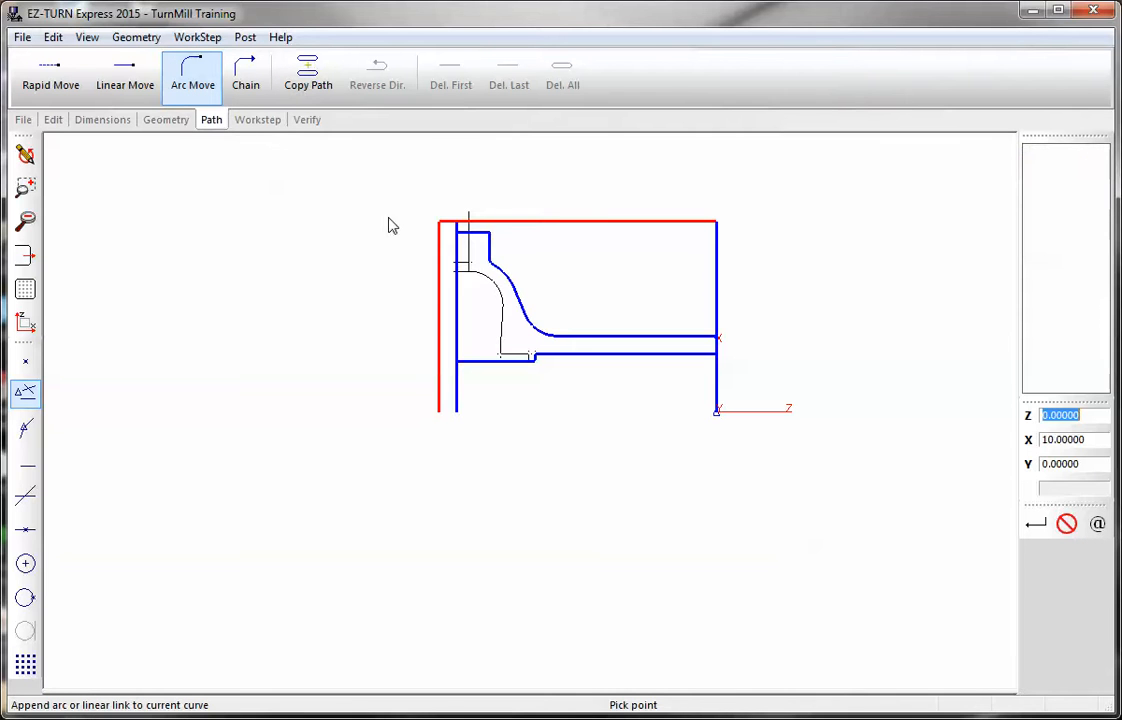
scroll(483, 253, up, 5)
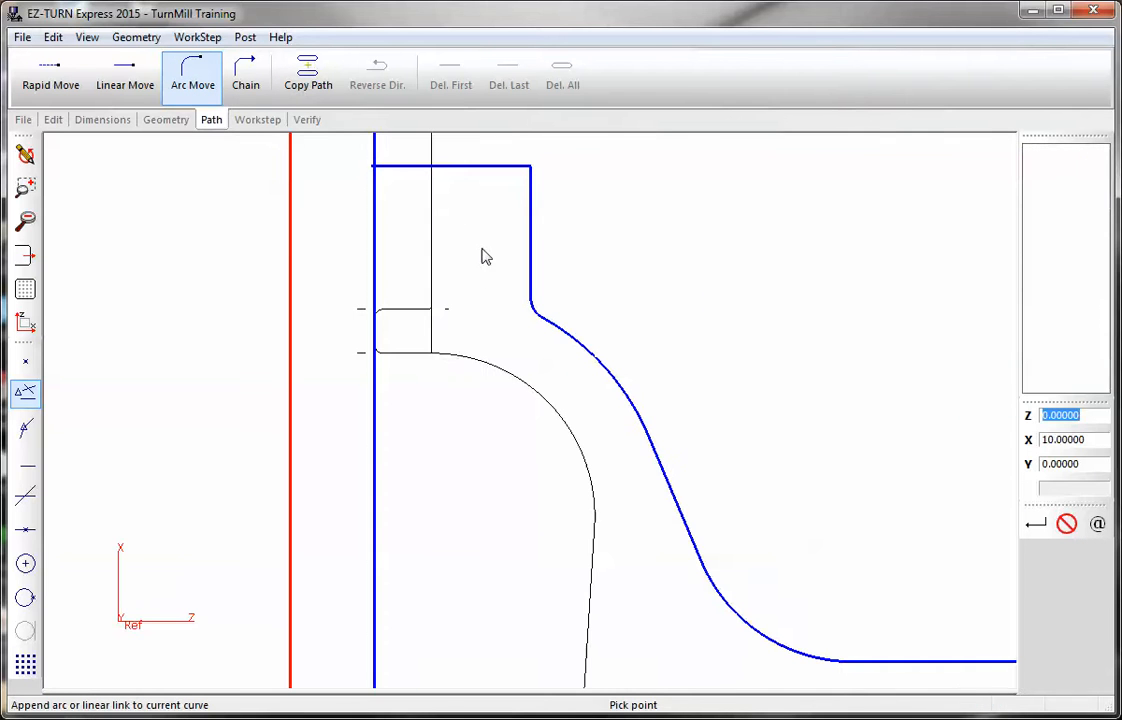
click(374, 346)
click(440, 368)
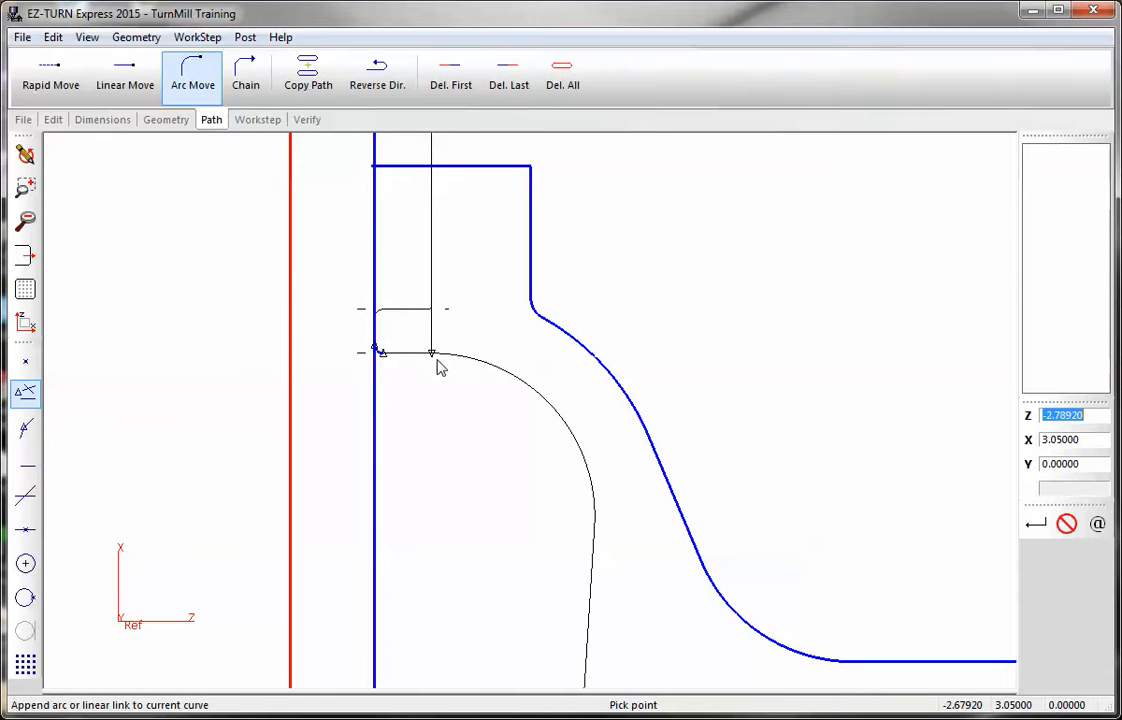
click(572, 500)
scroll(530, 350, down, 5)
scroll(530, 350, up, 4)
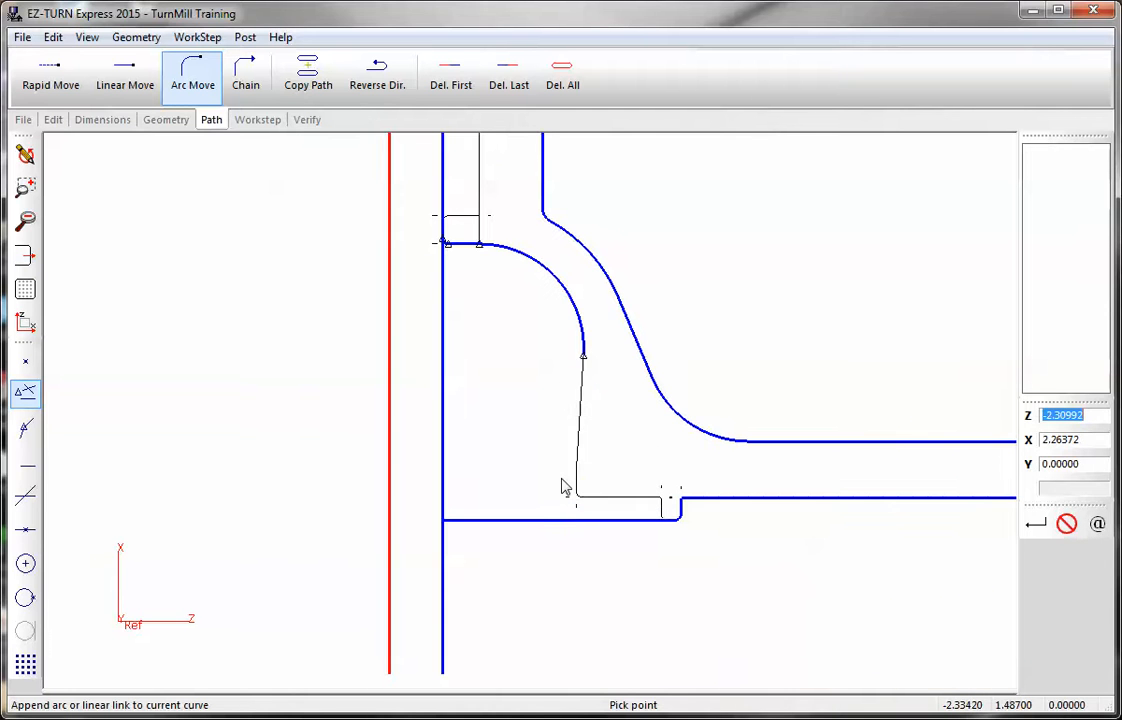
Continue the path down the tapered wall, around the inside corner, along the counterbore and its shoulder to the X 1.09 bore, and end it.
click(566, 472)
click(577, 497)
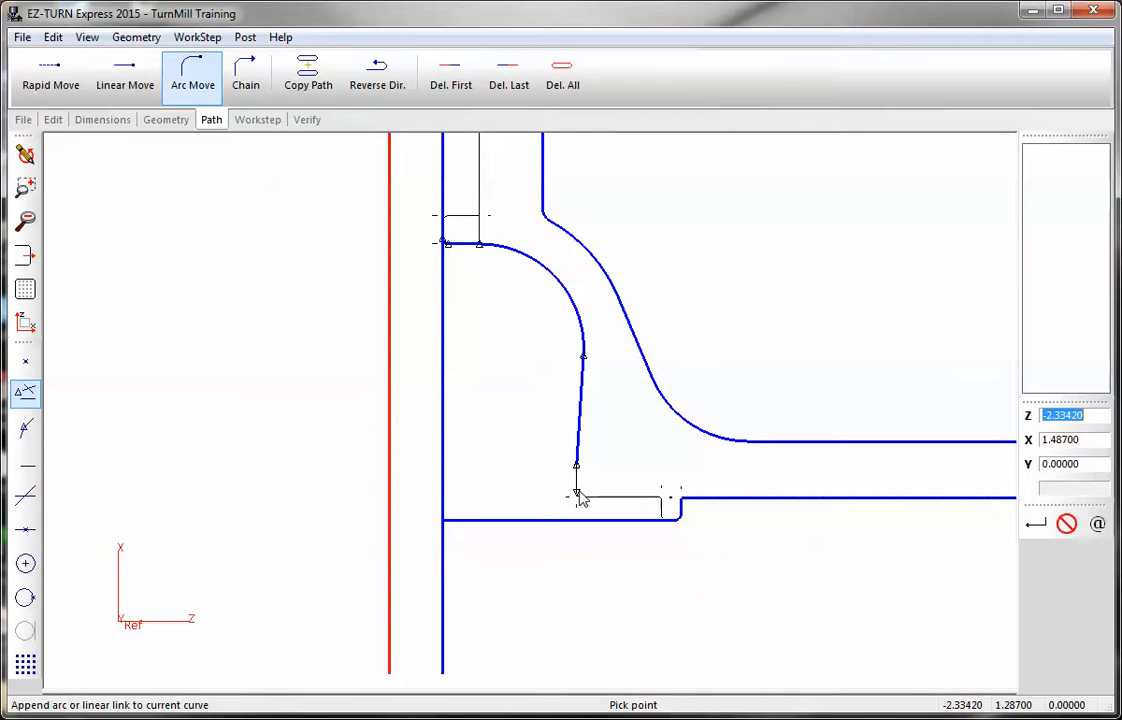
click(660, 497)
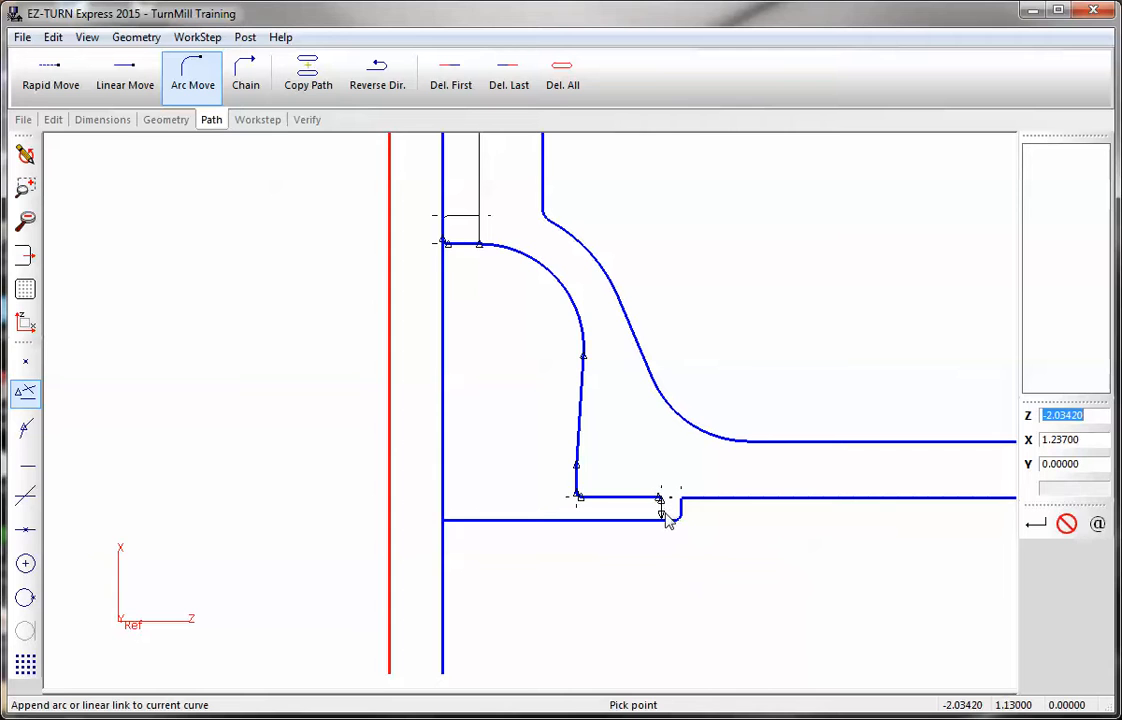
click(664, 517)
click(667, 531)
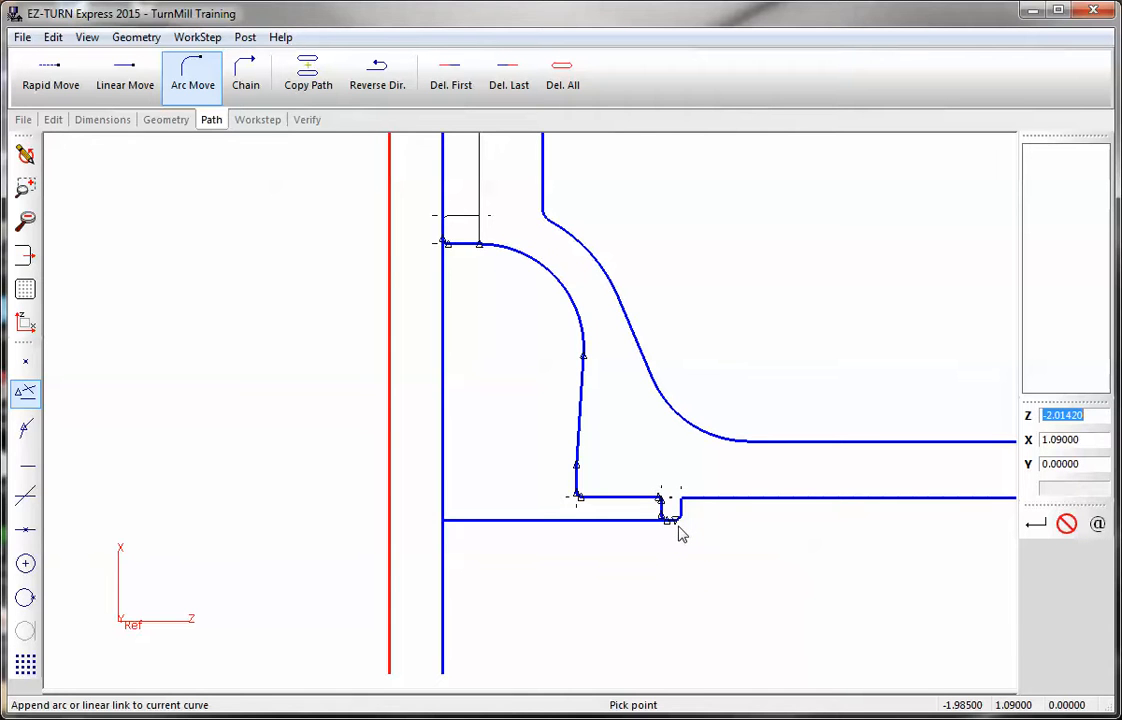
click(679, 533)
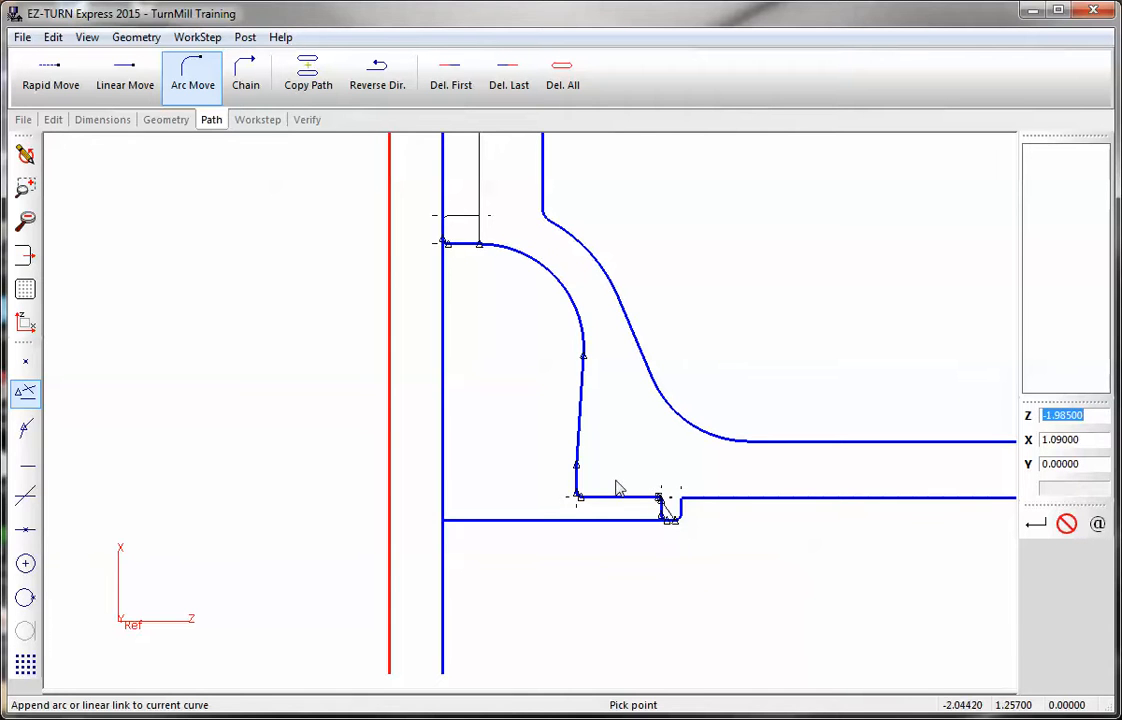
click(1066, 523)
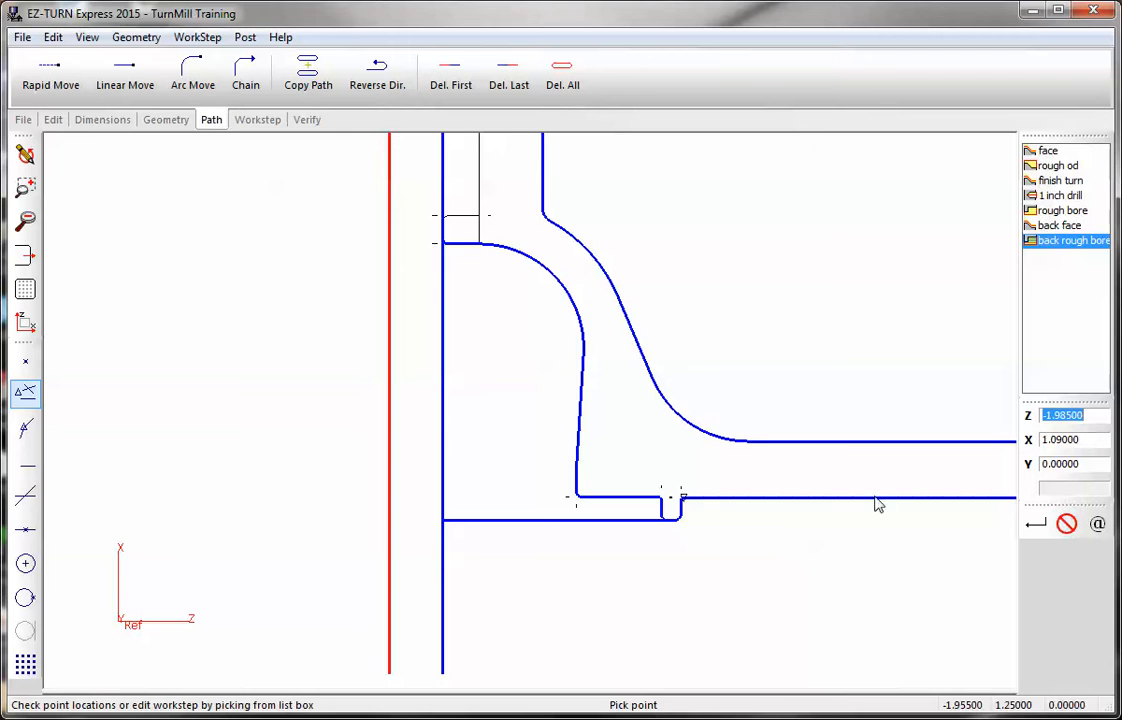
Switch the back rough bore stock curve to Manual, calculate its boundaries, and set the inner diameter to 1.
double_click(1045, 241)
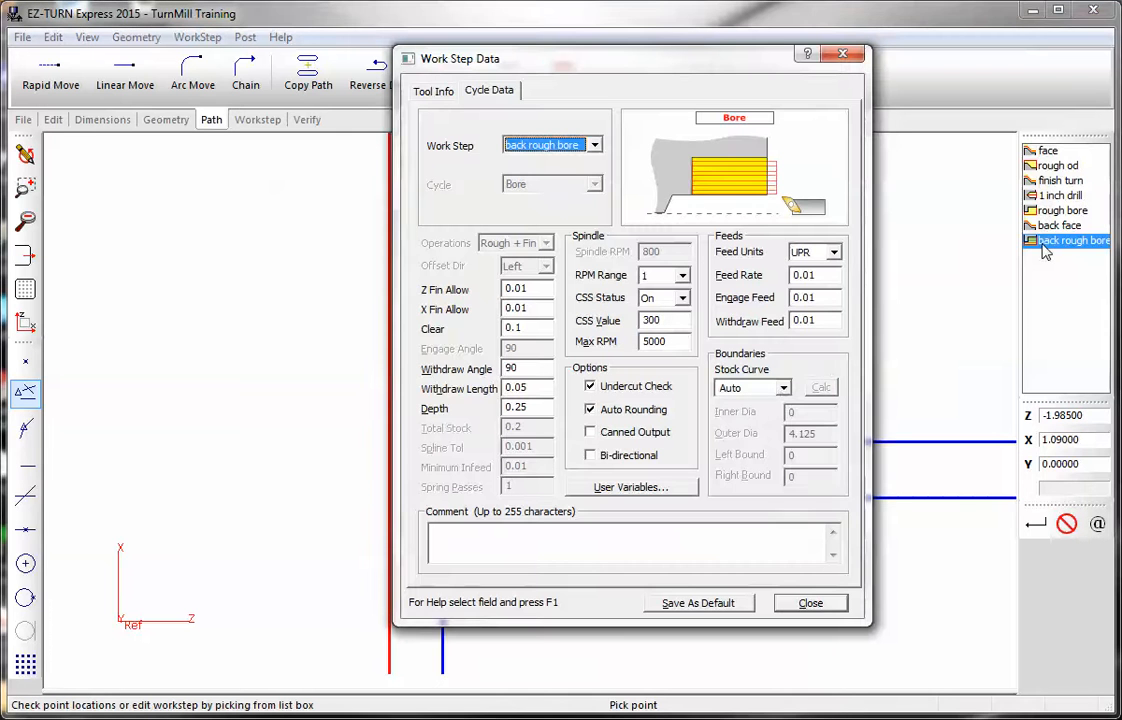
click(784, 388)
click(780, 414)
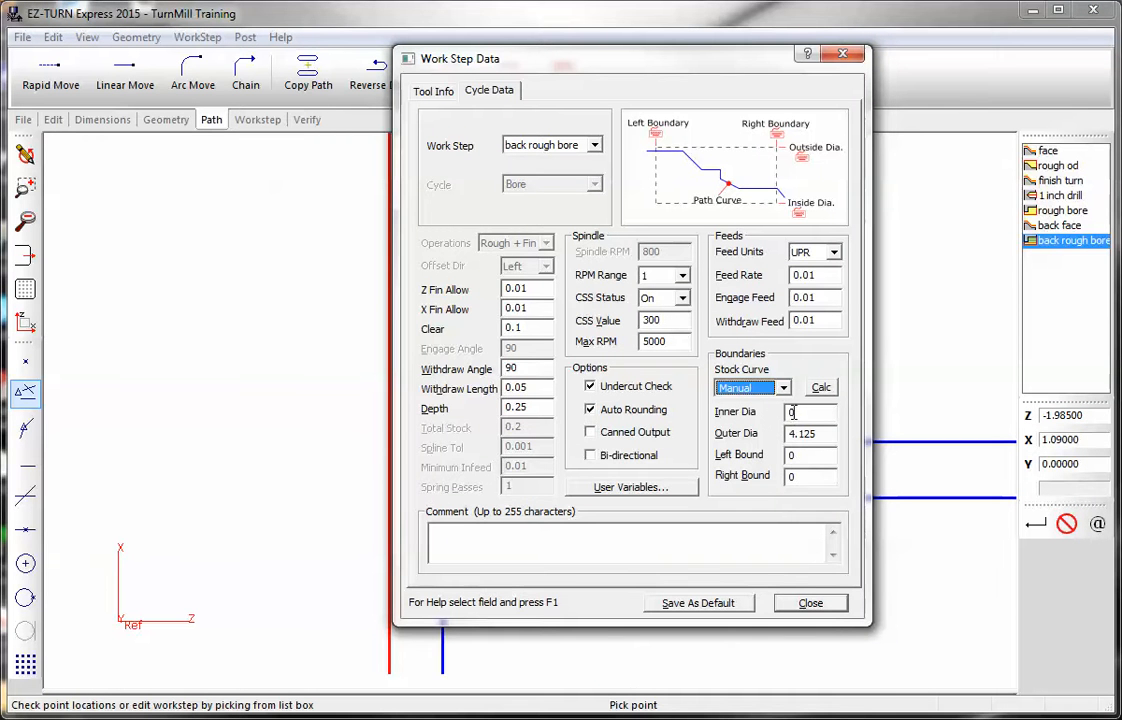
click(821, 388)
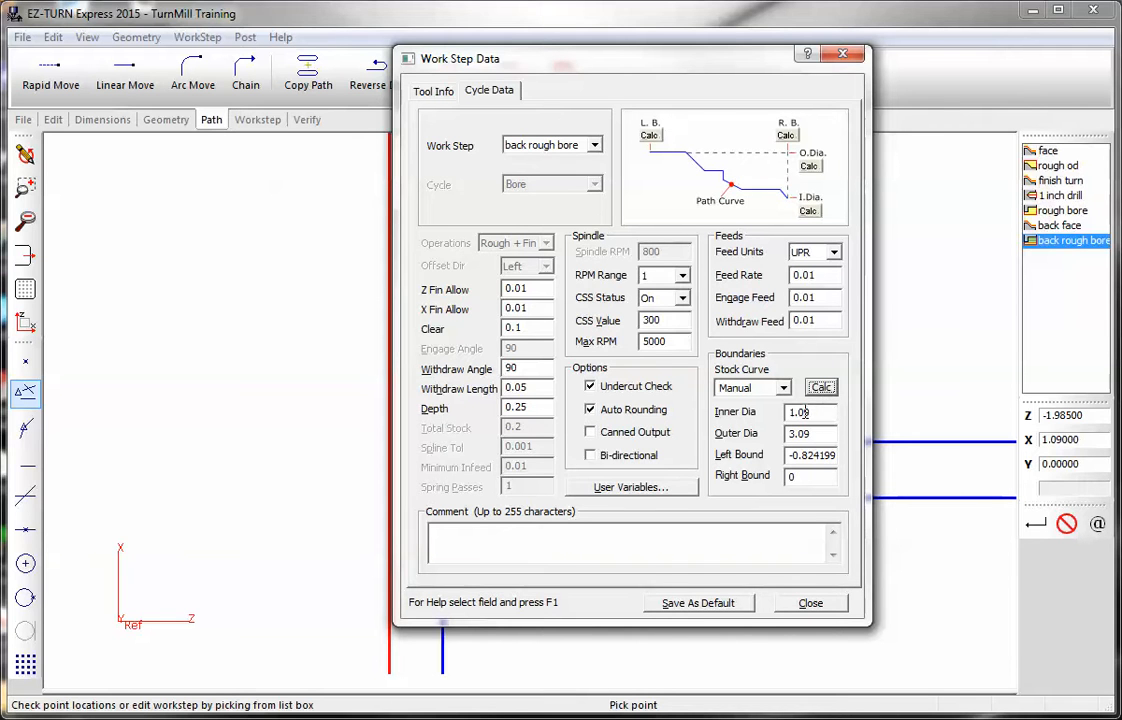
click(805, 412)
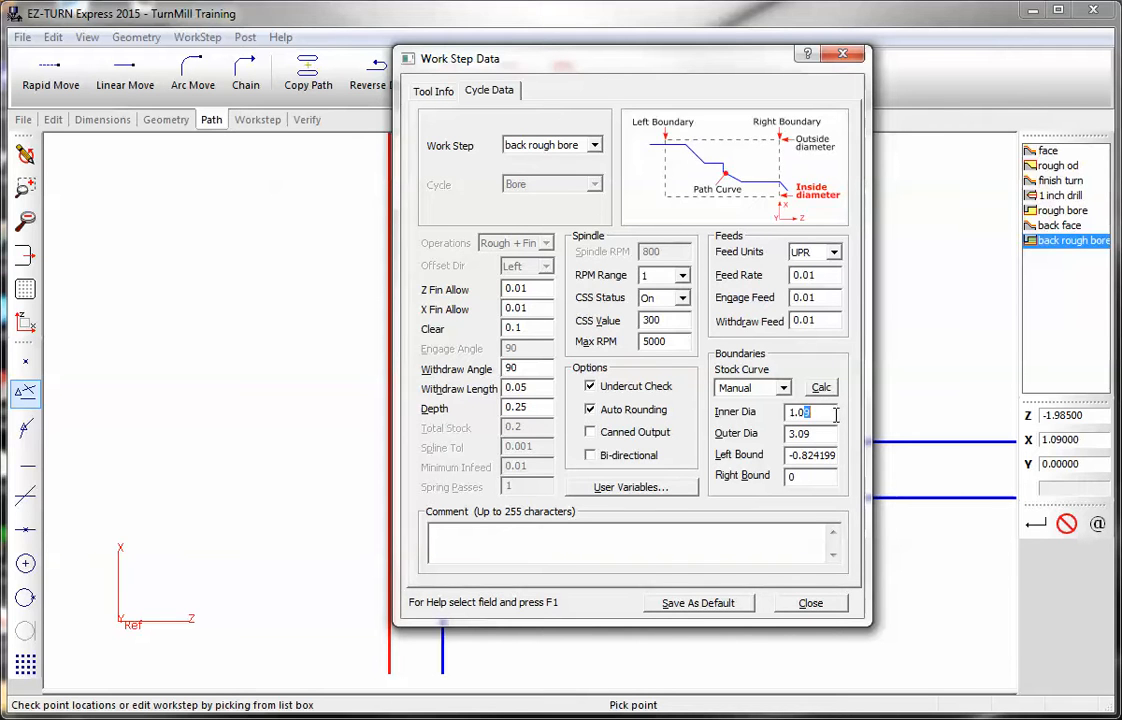
click(826, 598)
Verify the back rough bore tool path and inspect its passes.
click(303, 121)
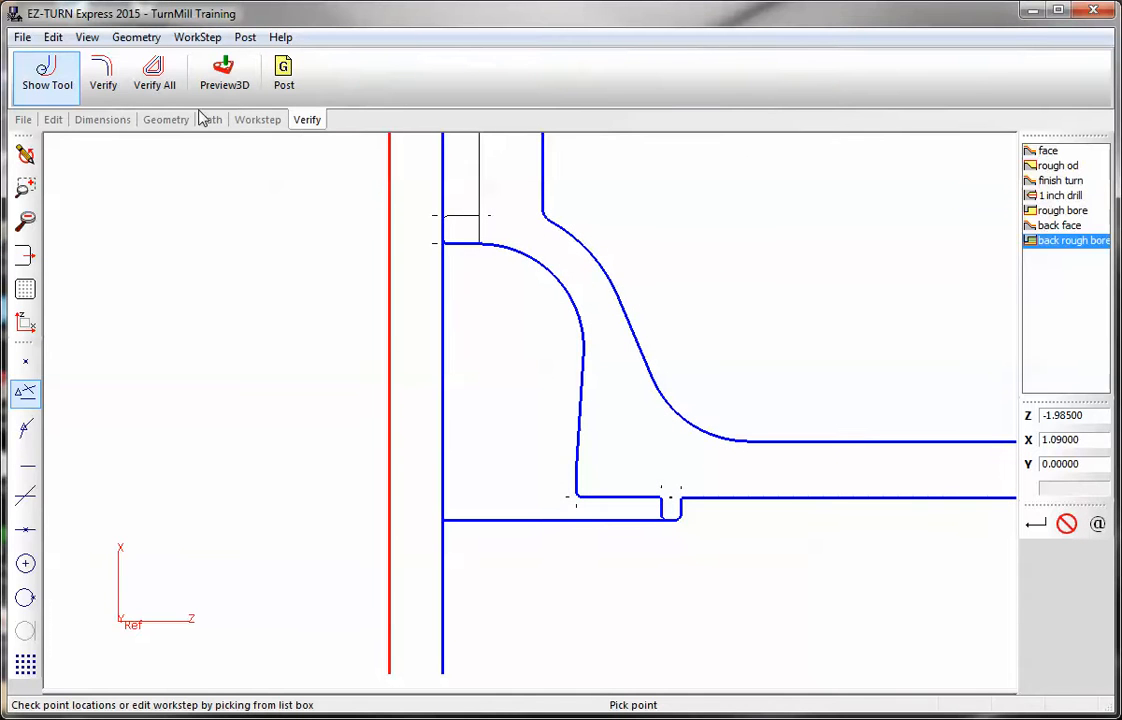
click(104, 80)
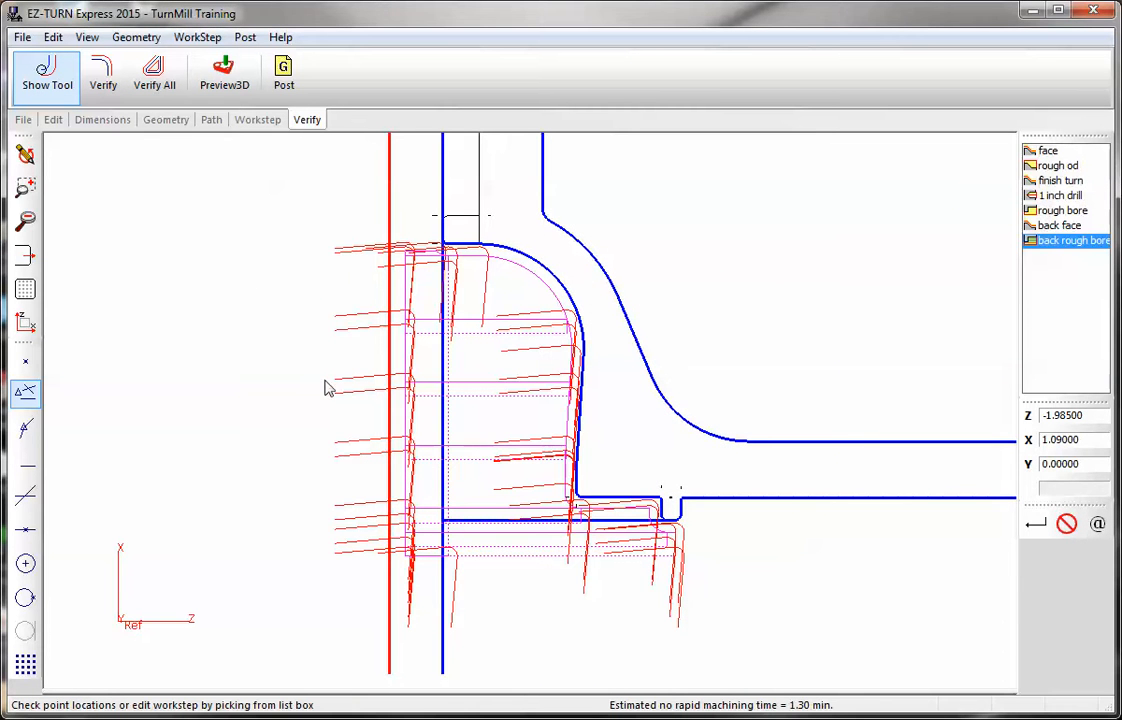
scroll(326, 388, down, 2)
Run the 3D preview, inspect the bored back side of the cut part, and restore the flat ZX geometry view.
click(222, 85)
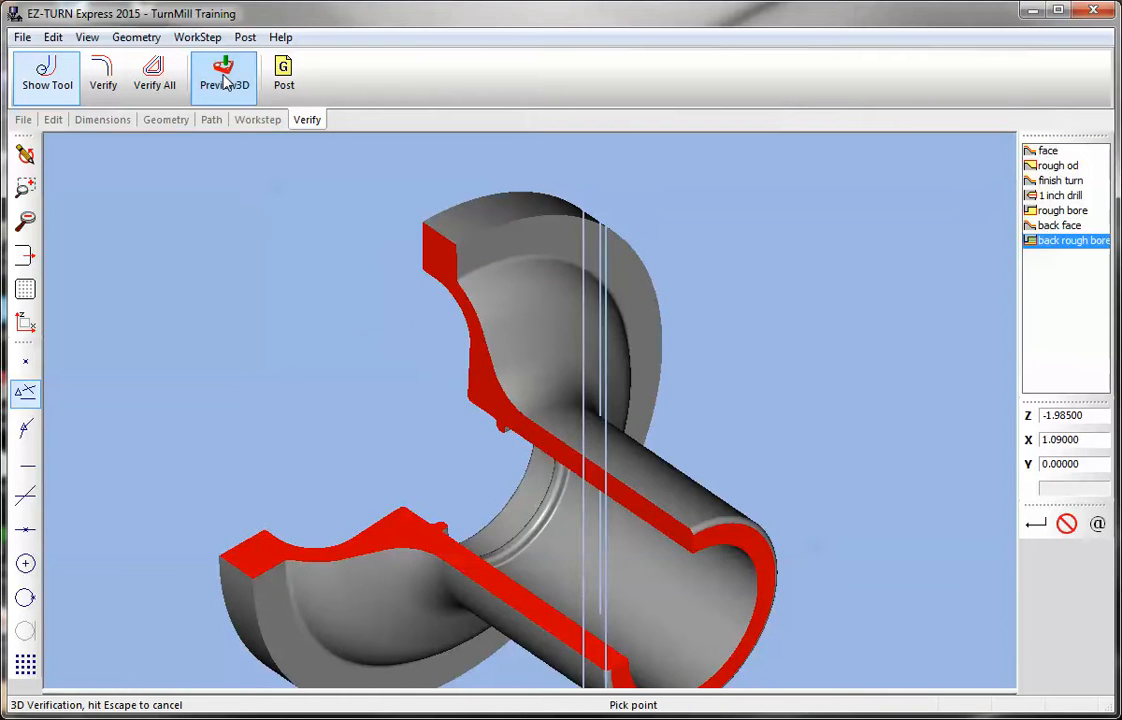
middle_drag(630, 388, 651, 335)
click(24, 138)
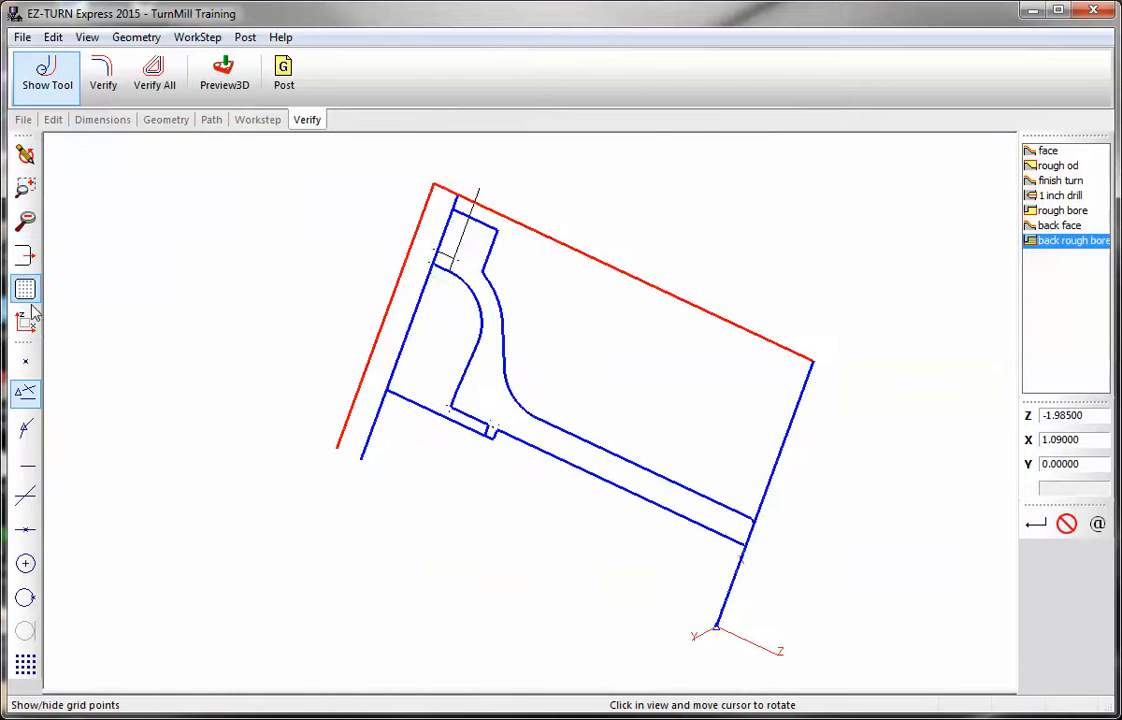
click(30, 319)
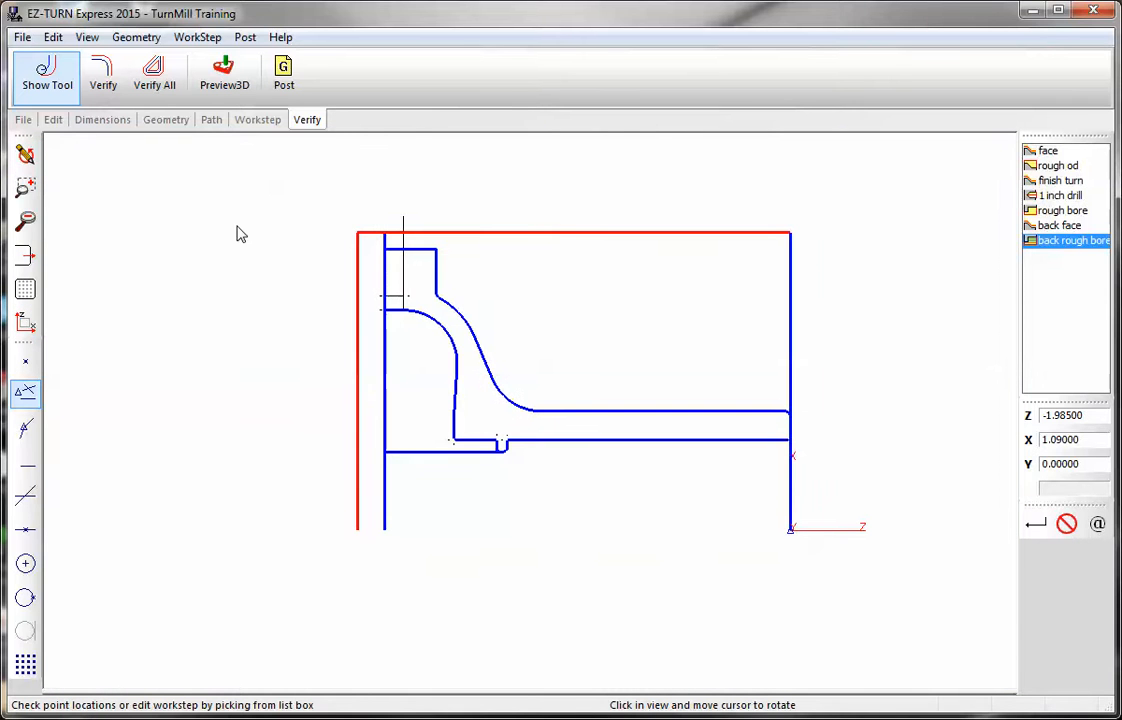
Create a new profile work step named back finish bore.
click(257, 120)
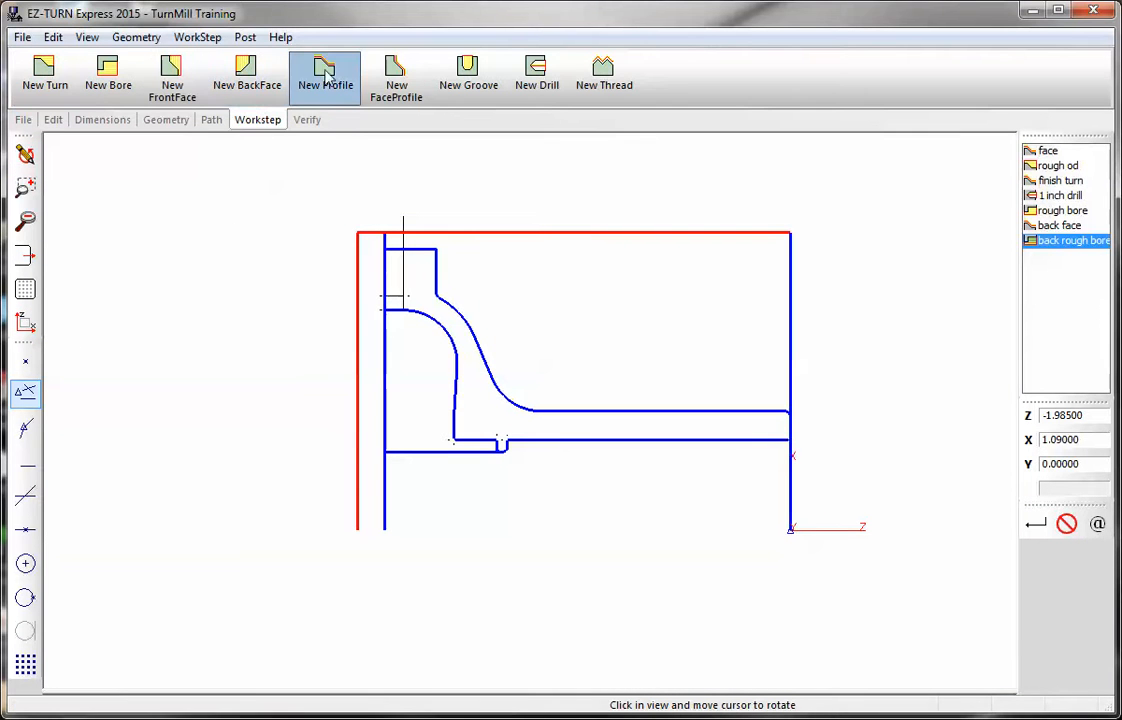
click(325, 75)
text(finish bore)
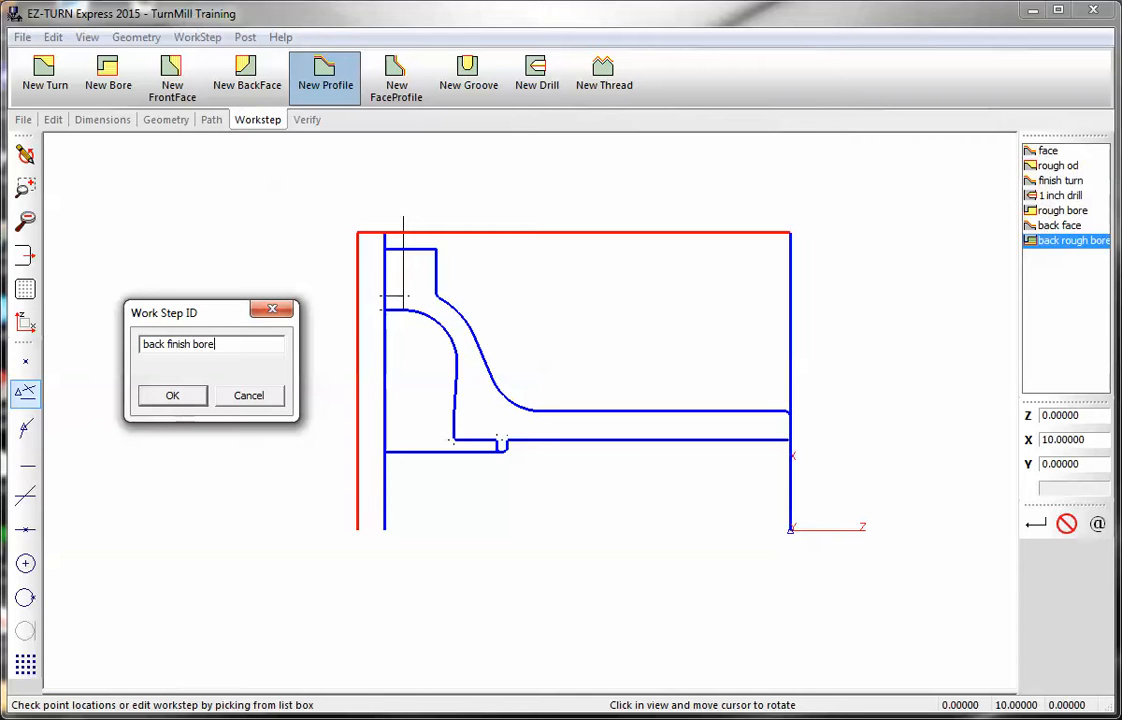
click(184, 396)
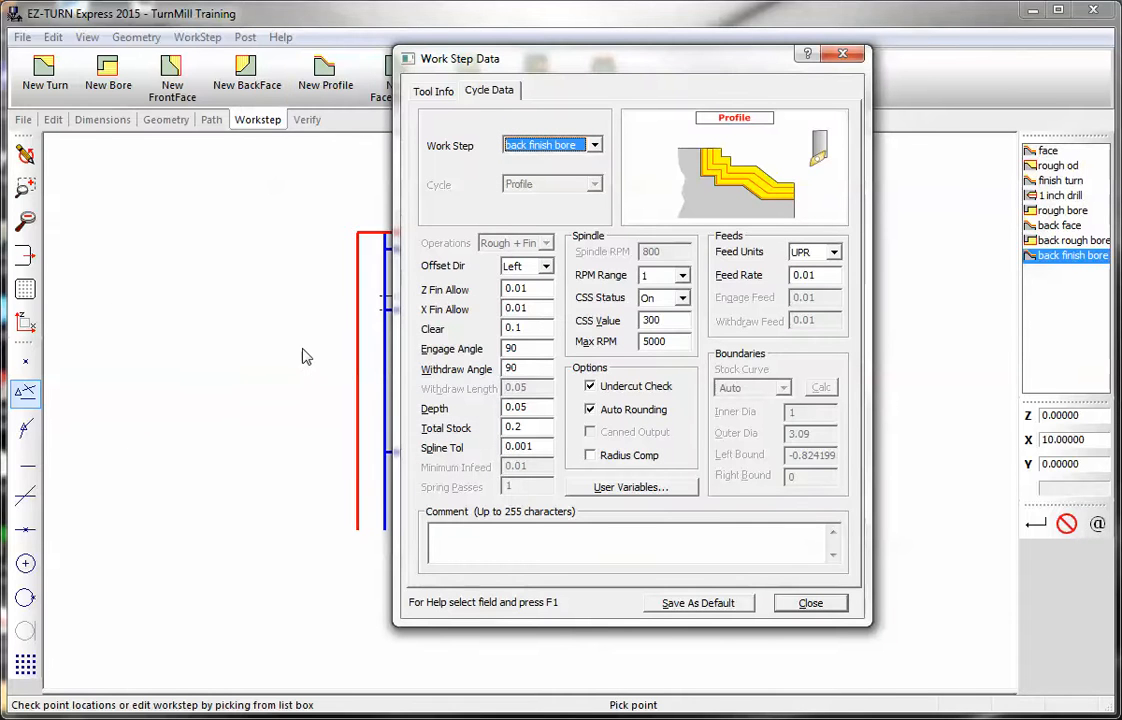
Set the Z and X finish allowances, depth and total stock of back finish bore to 0, and check its tool data.
drag(568, 56, 47, 70)
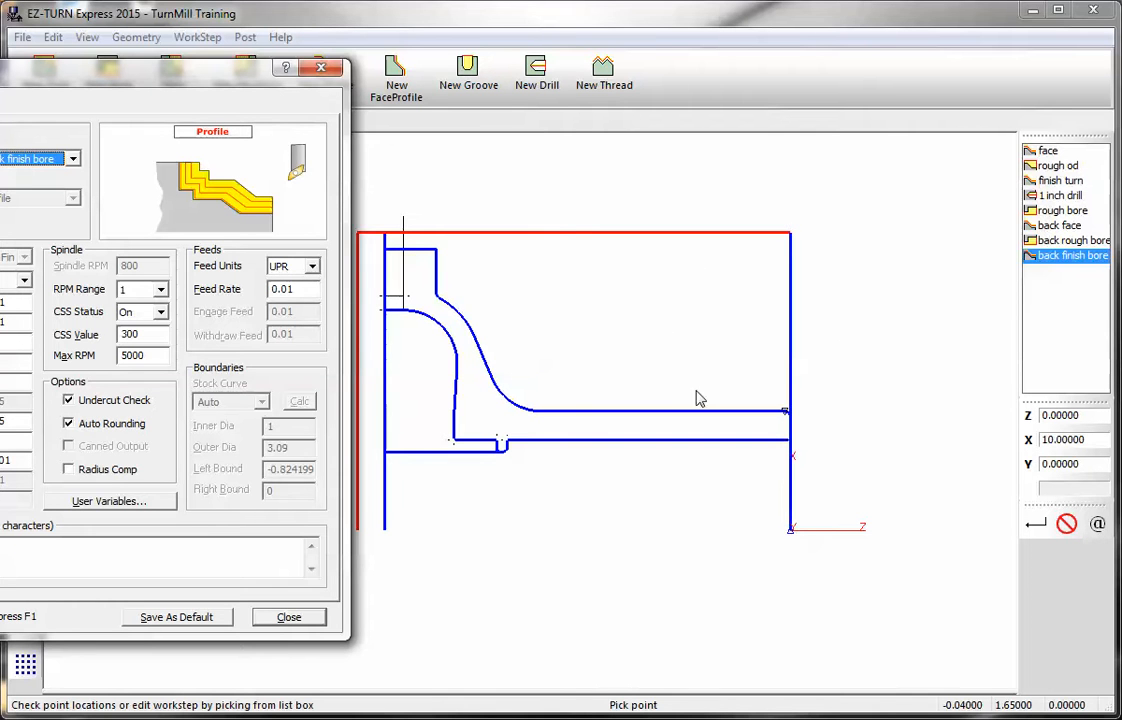
drag(266, 79, 747, 82)
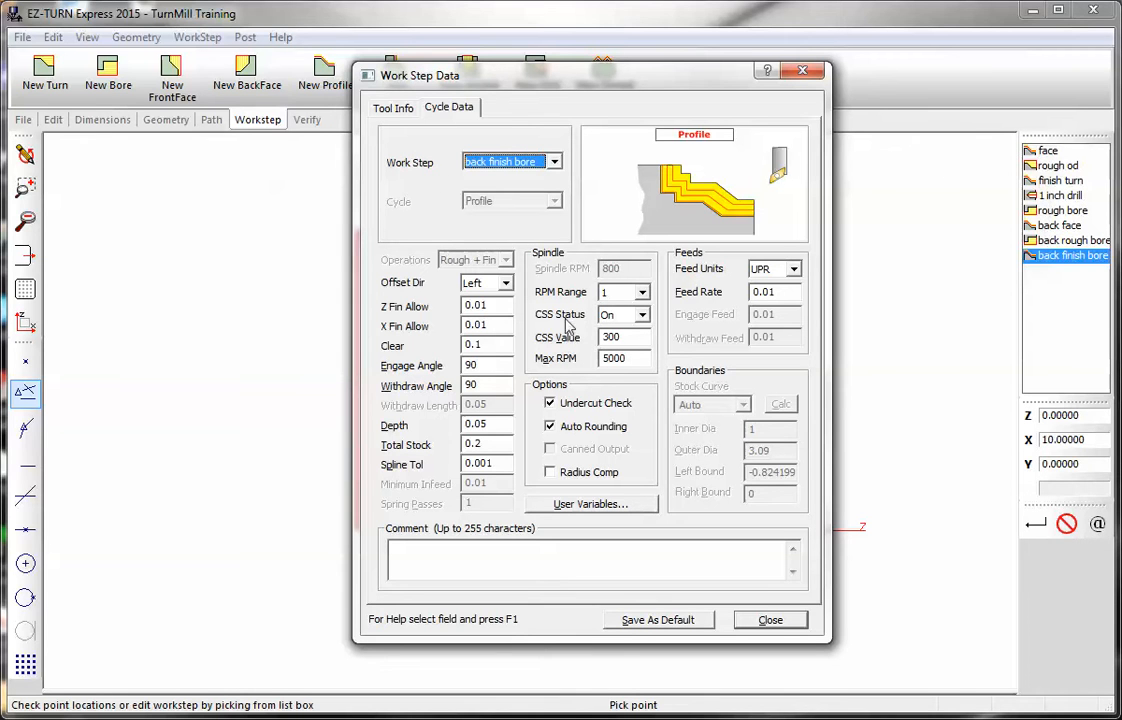
click(494, 308)
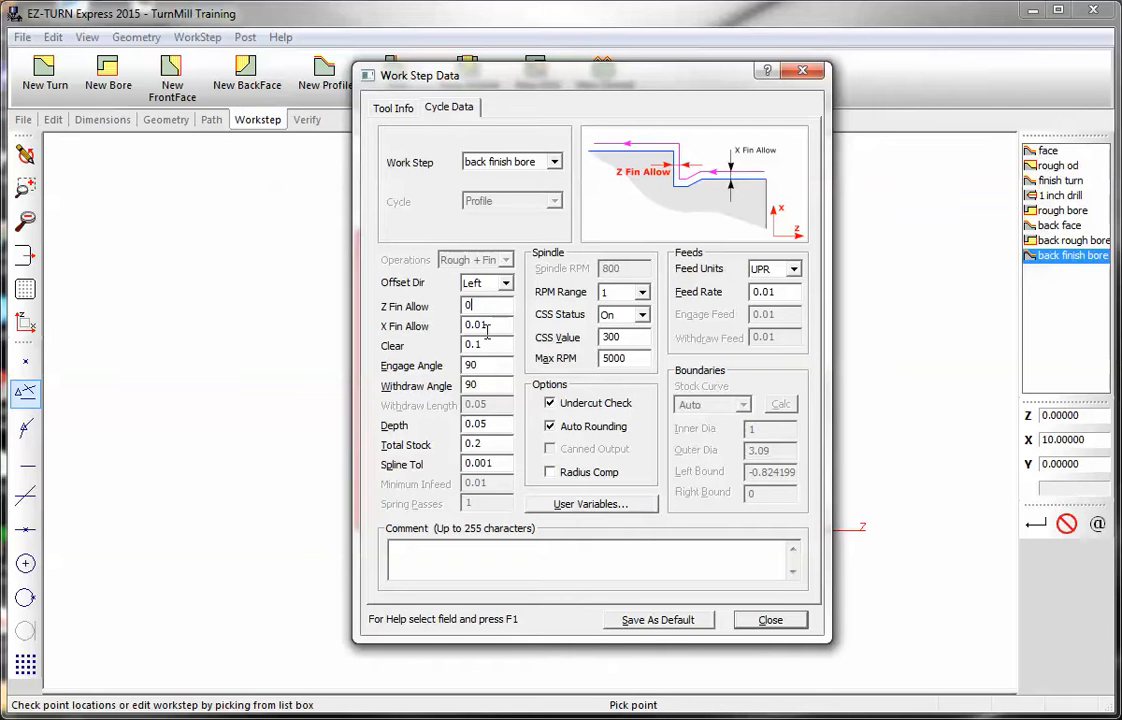
click(491, 327)
click(496, 443)
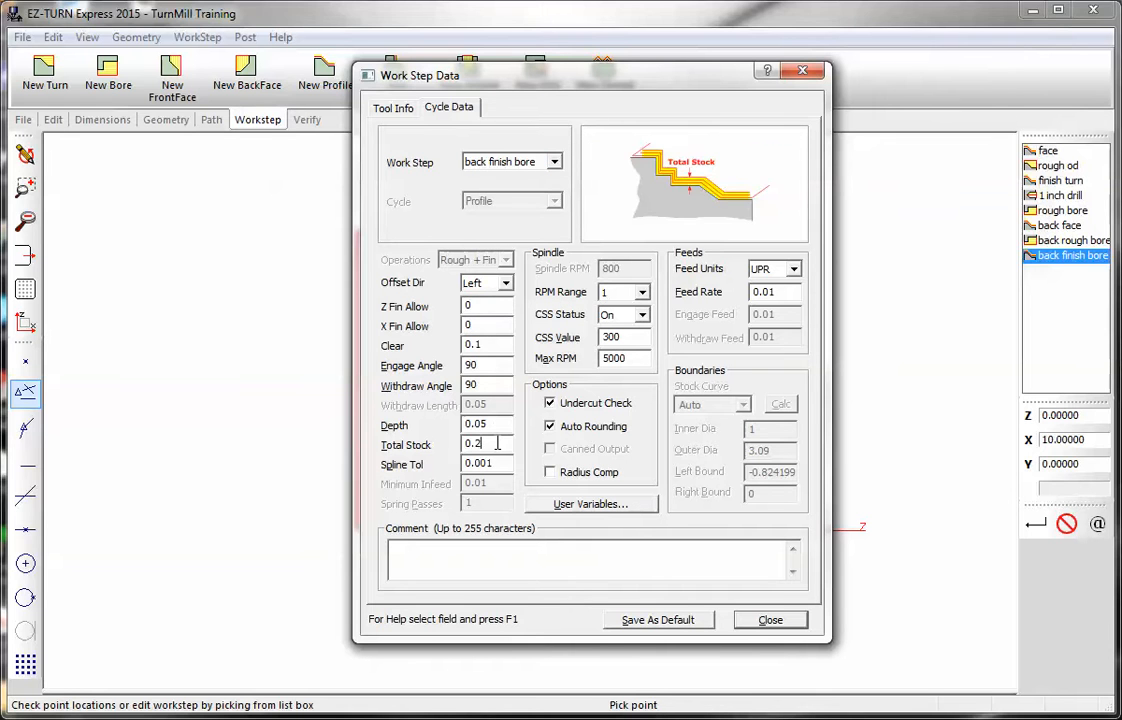
click(499, 424)
text(0)
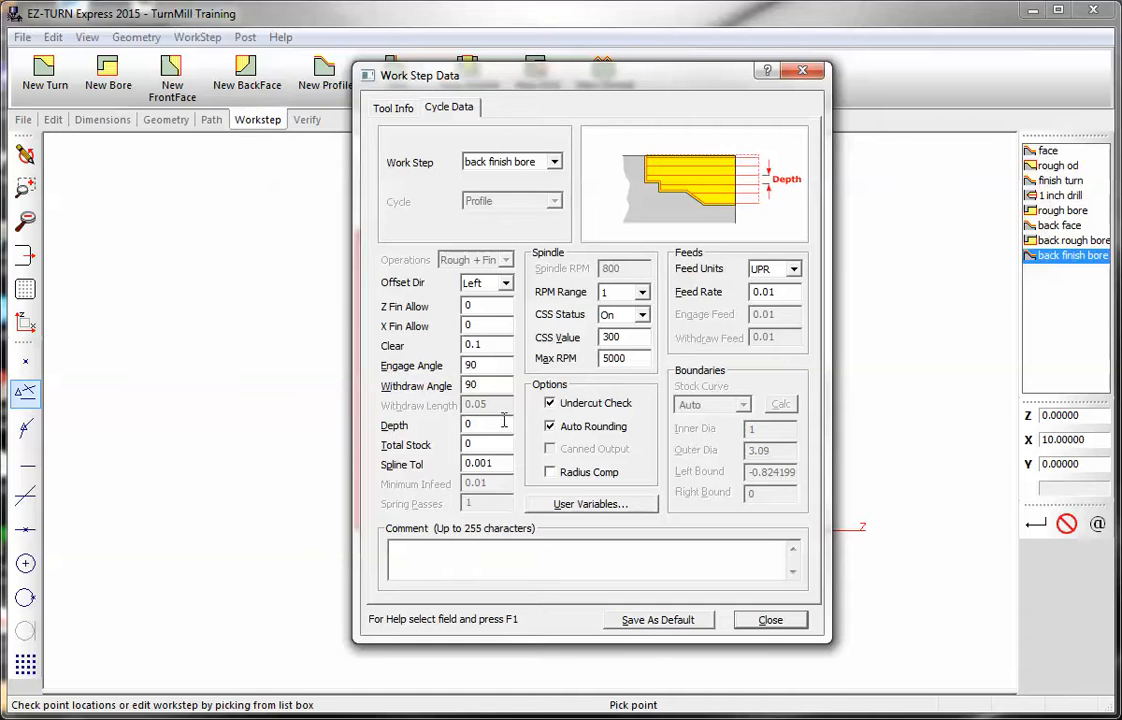
click(393, 108)
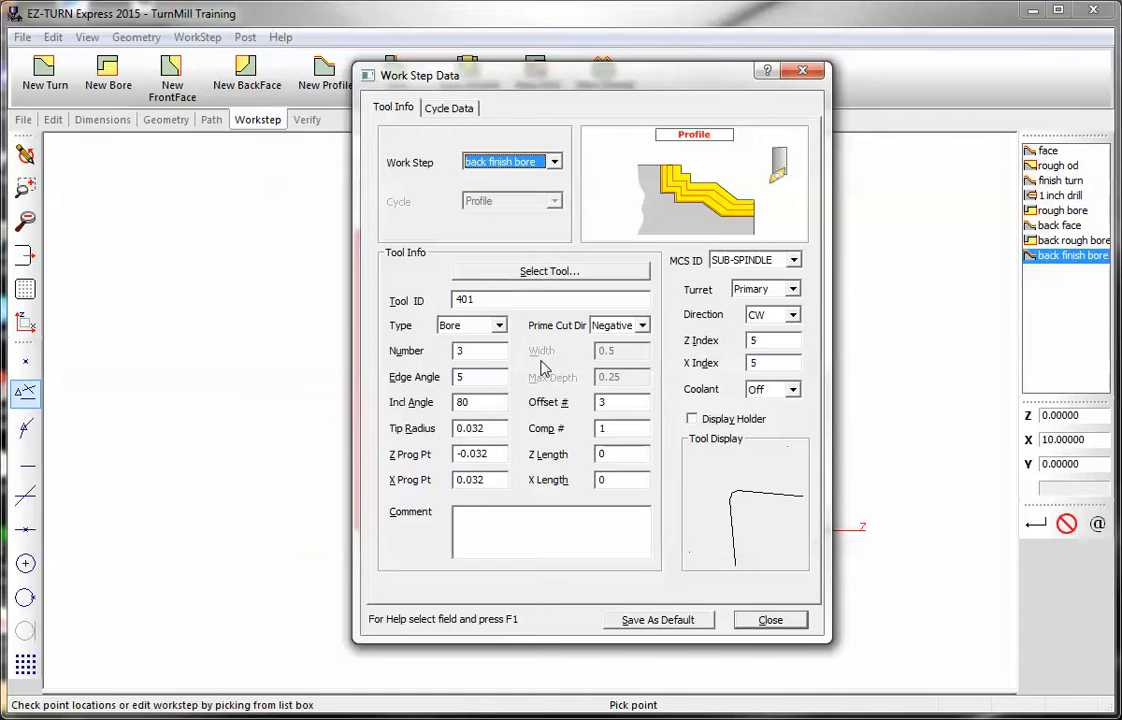
click(770, 620)
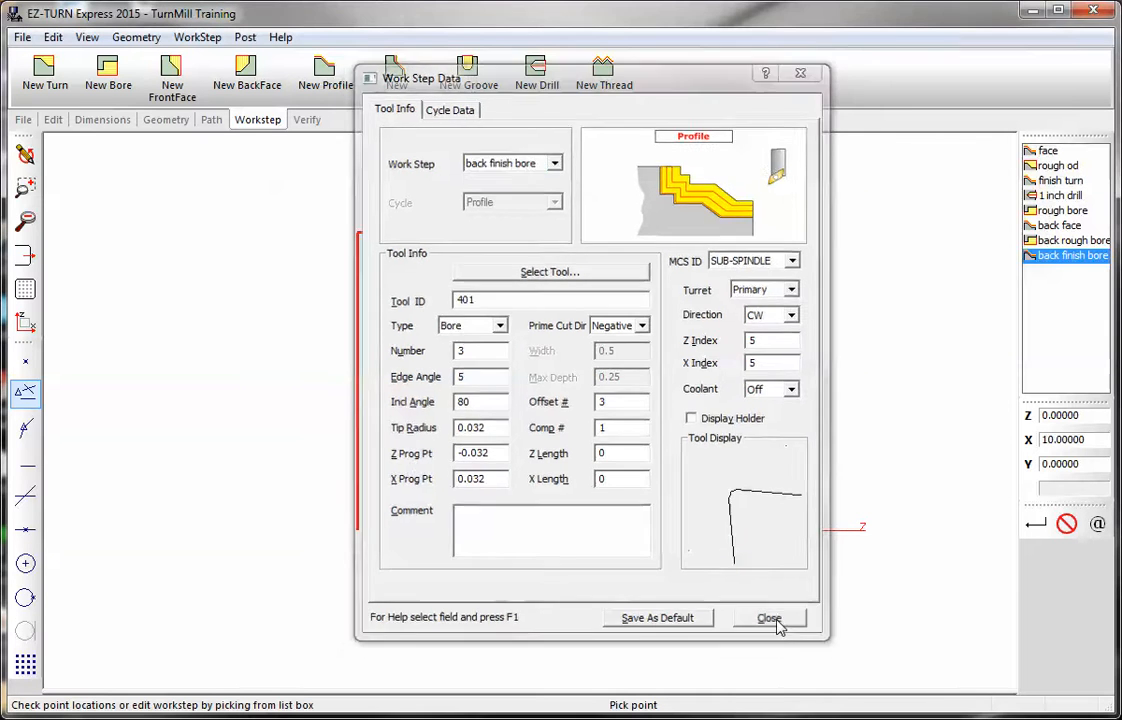
Copy the existing back rough bore path into the back finish bore work step.
click(211, 119)
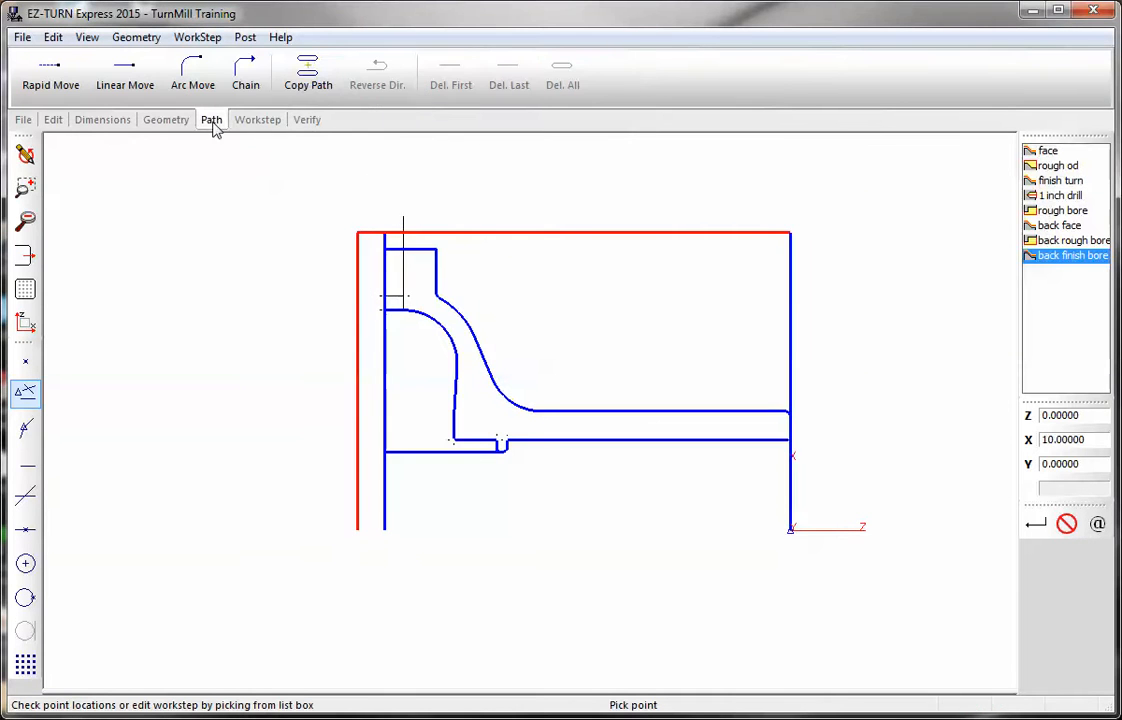
click(308, 78)
click(424, 317)
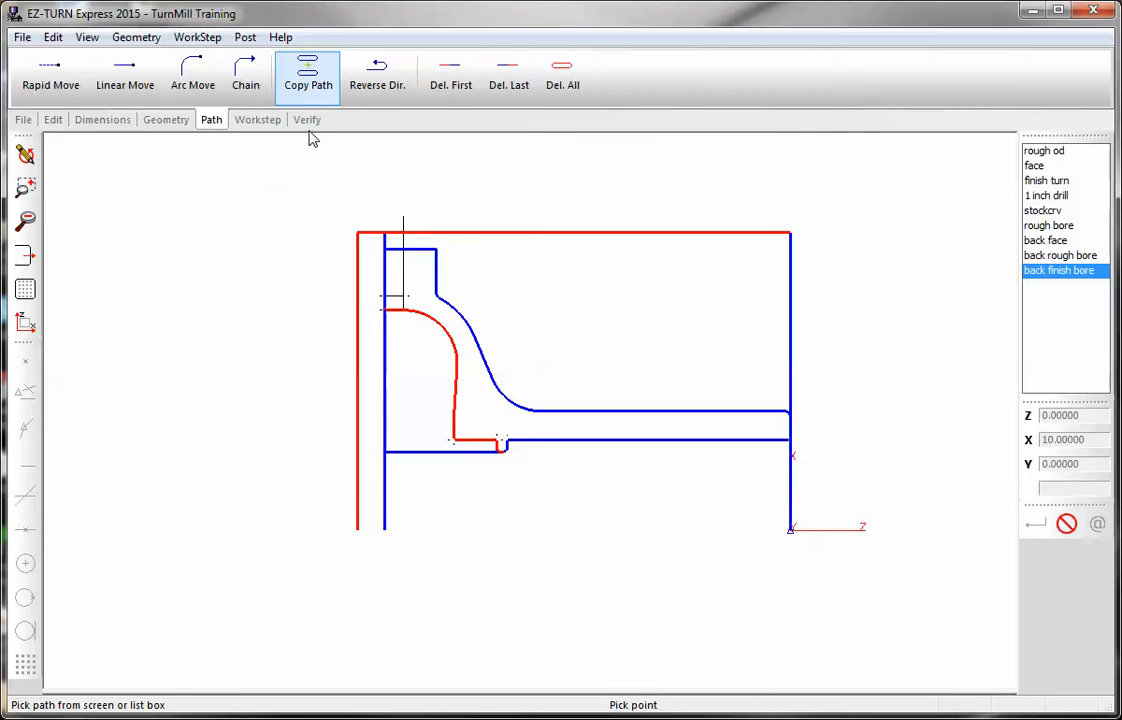
Verify the back finish bore toolpath, inspect the cut part in the 3D preview, and restore the flat ZX view.
click(305, 120)
click(104, 78)
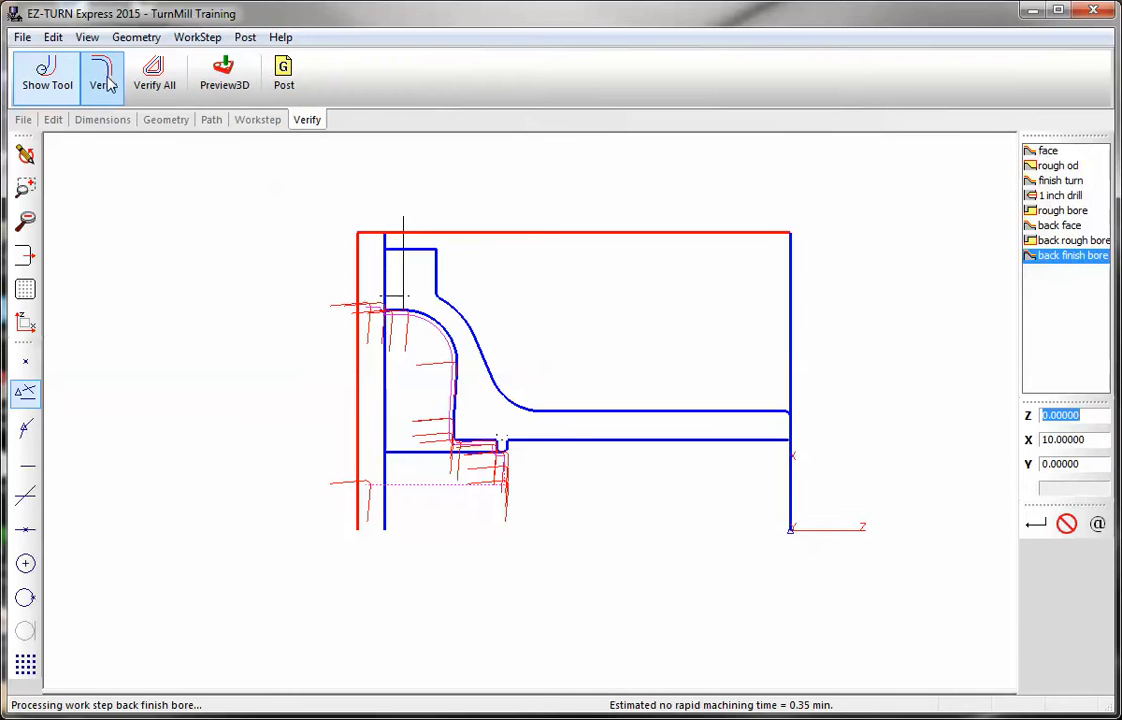
click(226, 70)
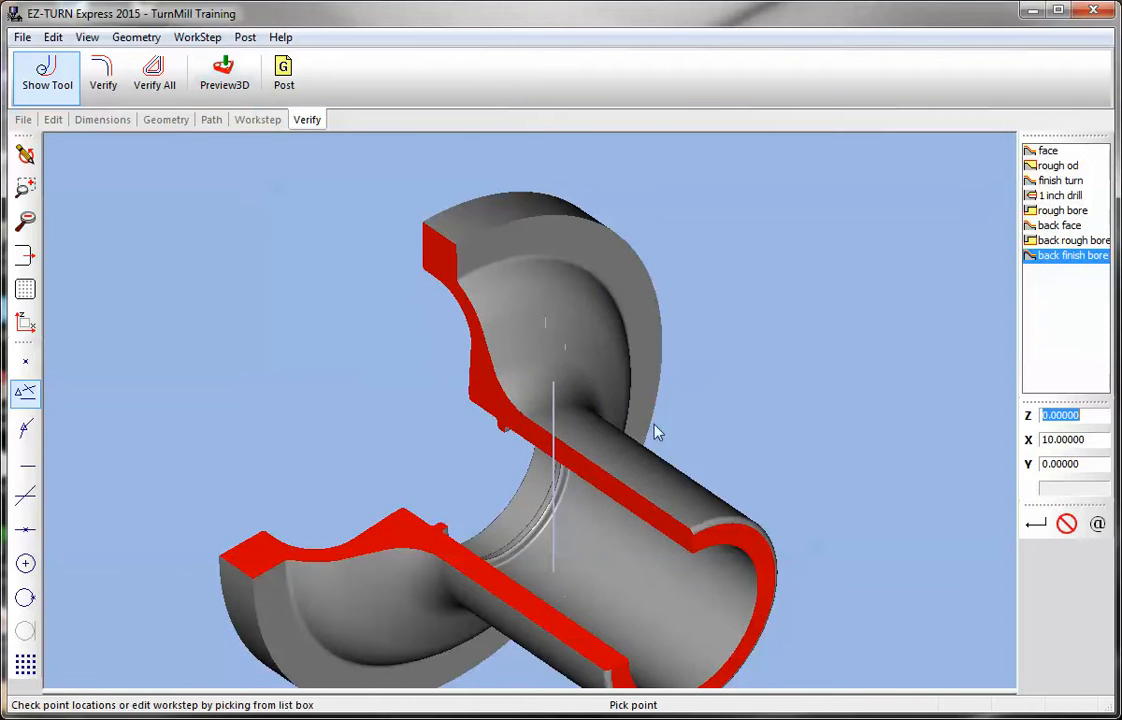
middle_drag(655, 430, 500, 260)
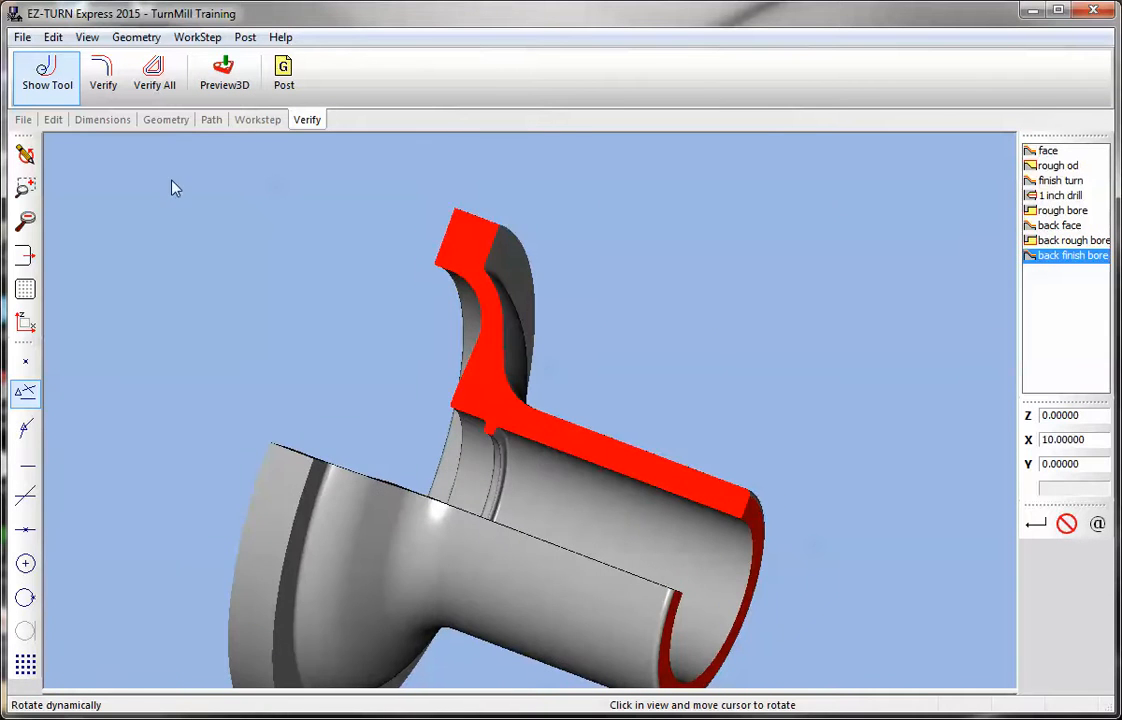
click(26, 155)
click(27, 322)
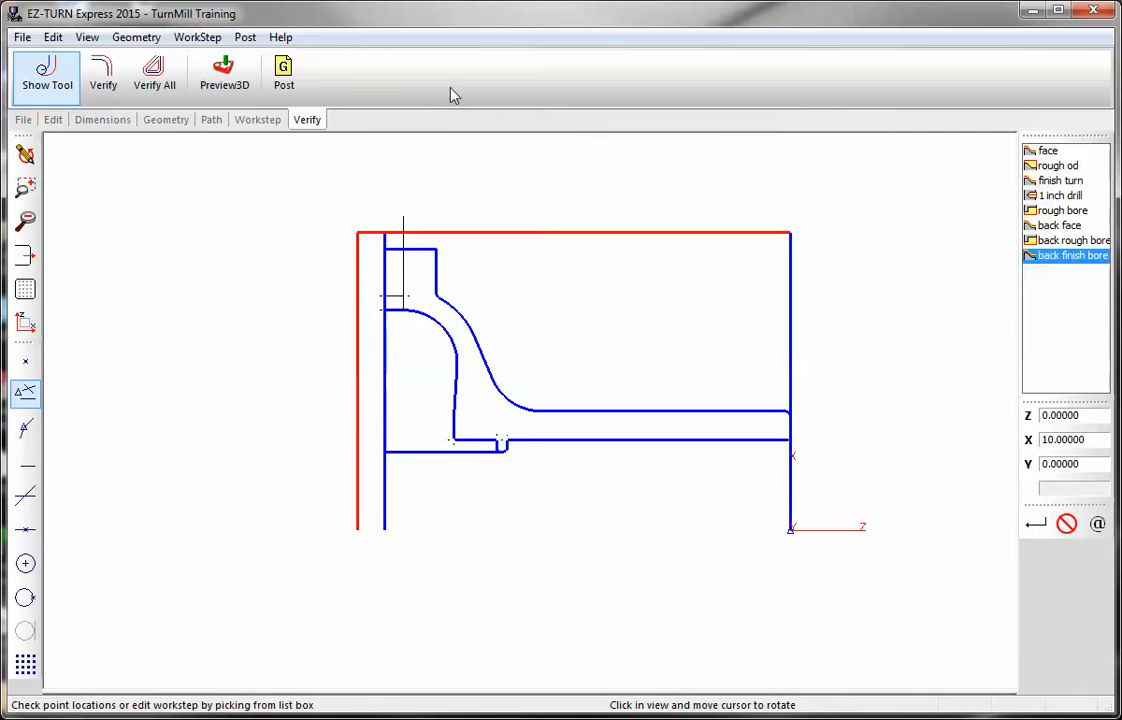
Turn off the back face, back rough bore and back finish bore work steps.
right_click(1053, 227)
right_click(1058, 242)
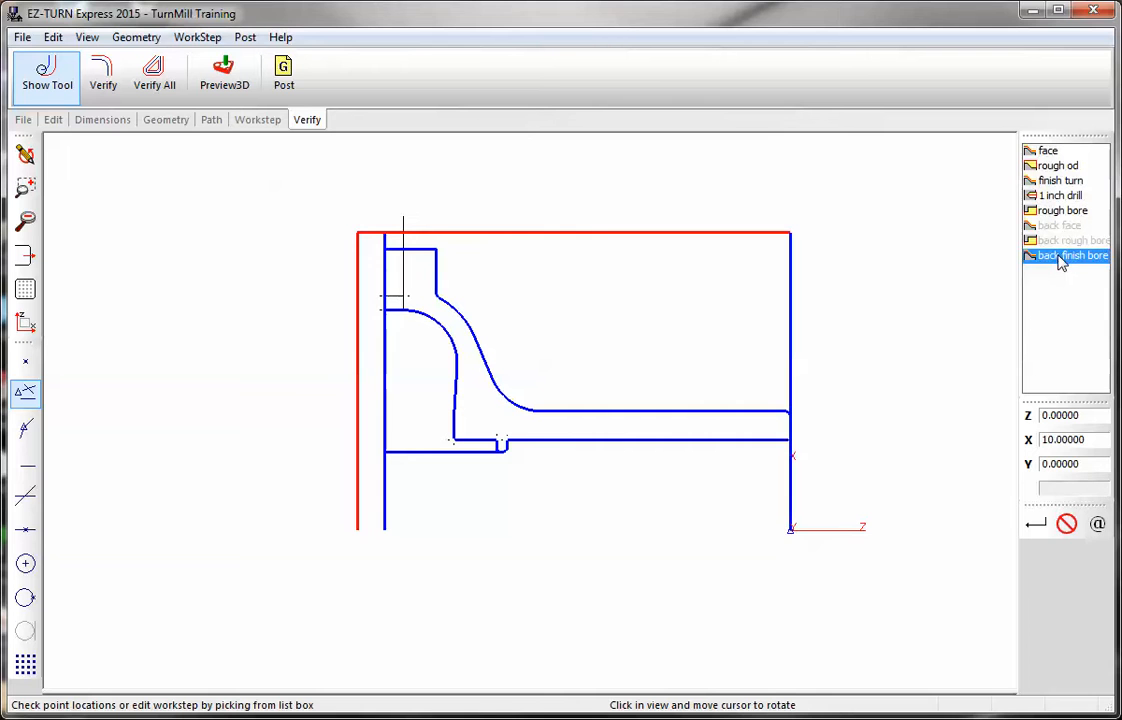
right_click(1062, 258)
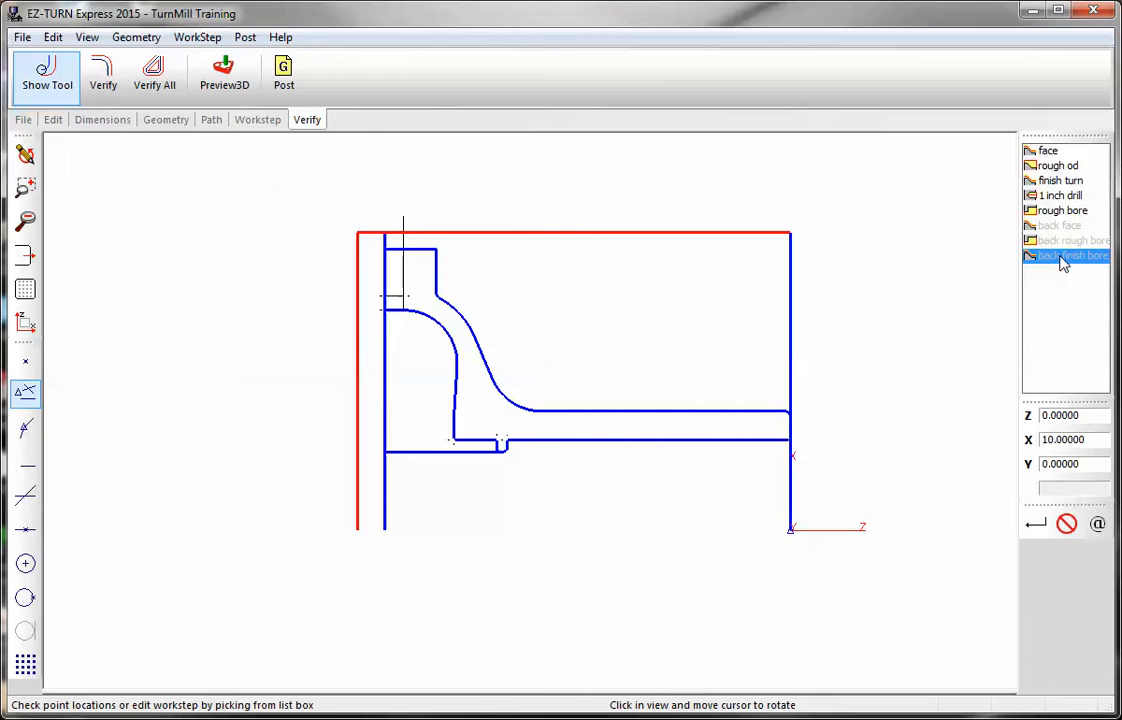
Post the front-side work steps with the fanuc.cnc post, G-Code listing and program number 1234, and close the listing.
click(283, 72)
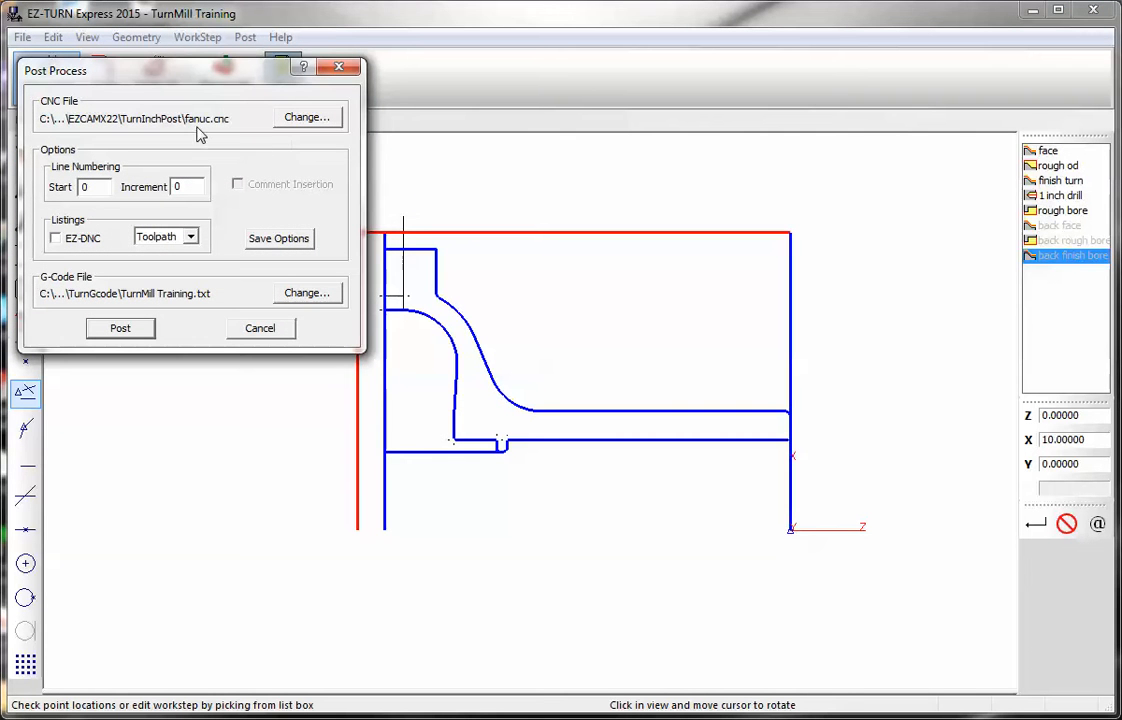
click(189, 237)
click(165, 264)
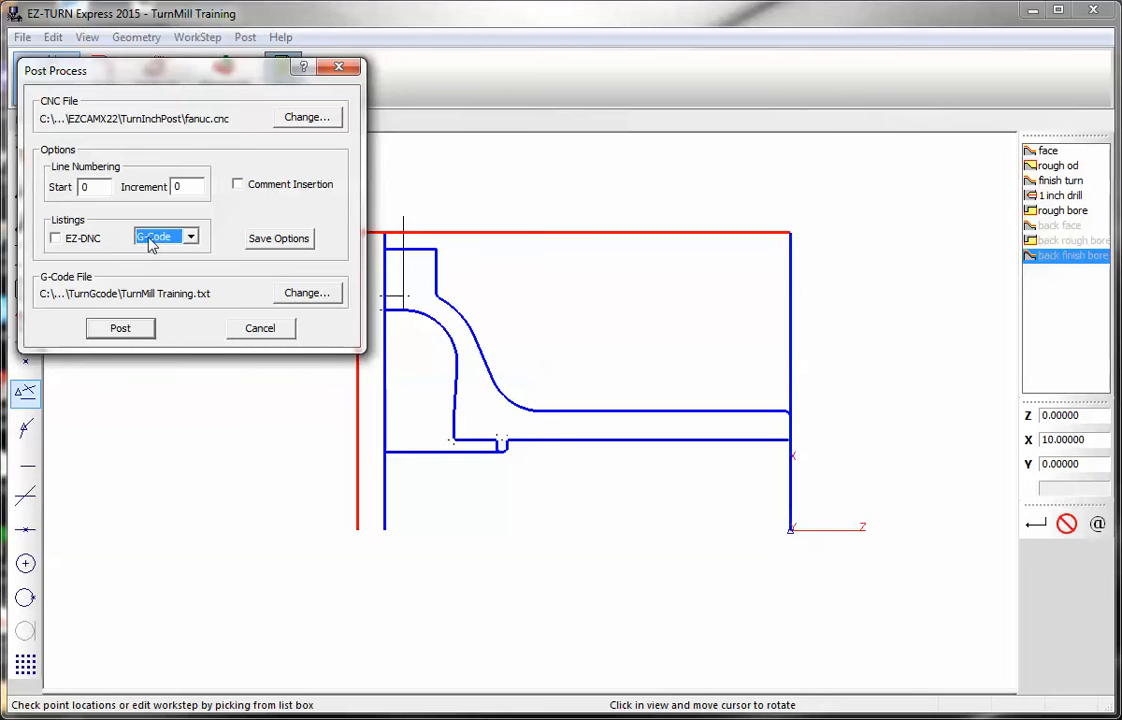
click(125, 328)
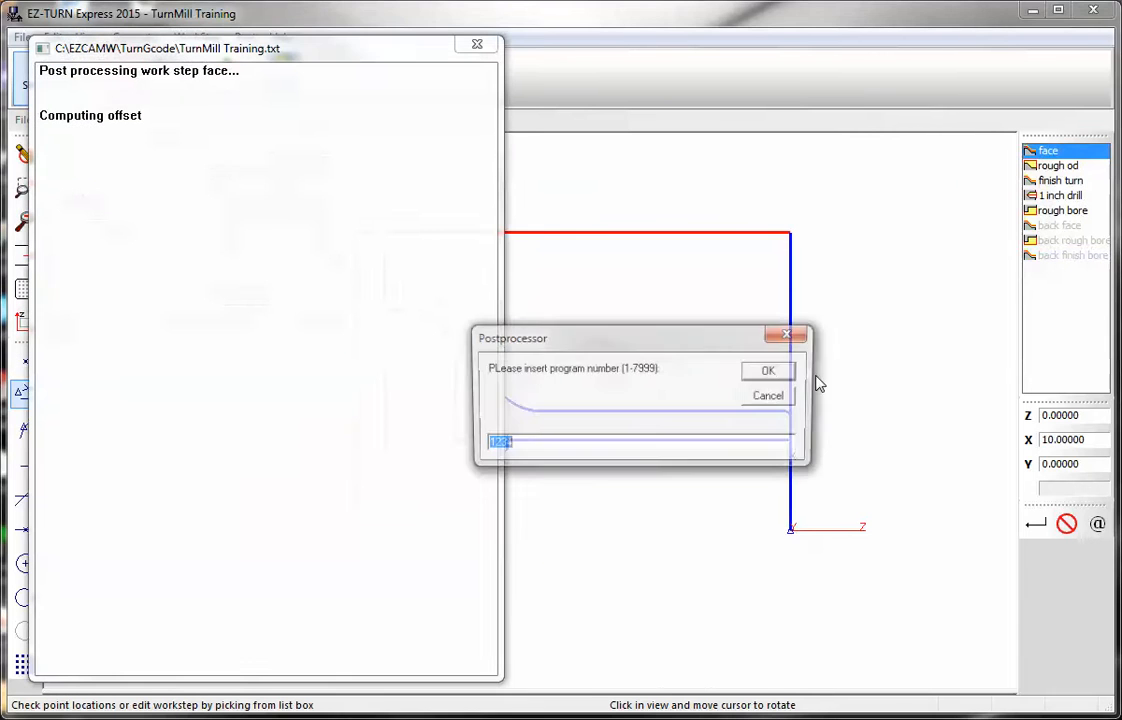
click(785, 371)
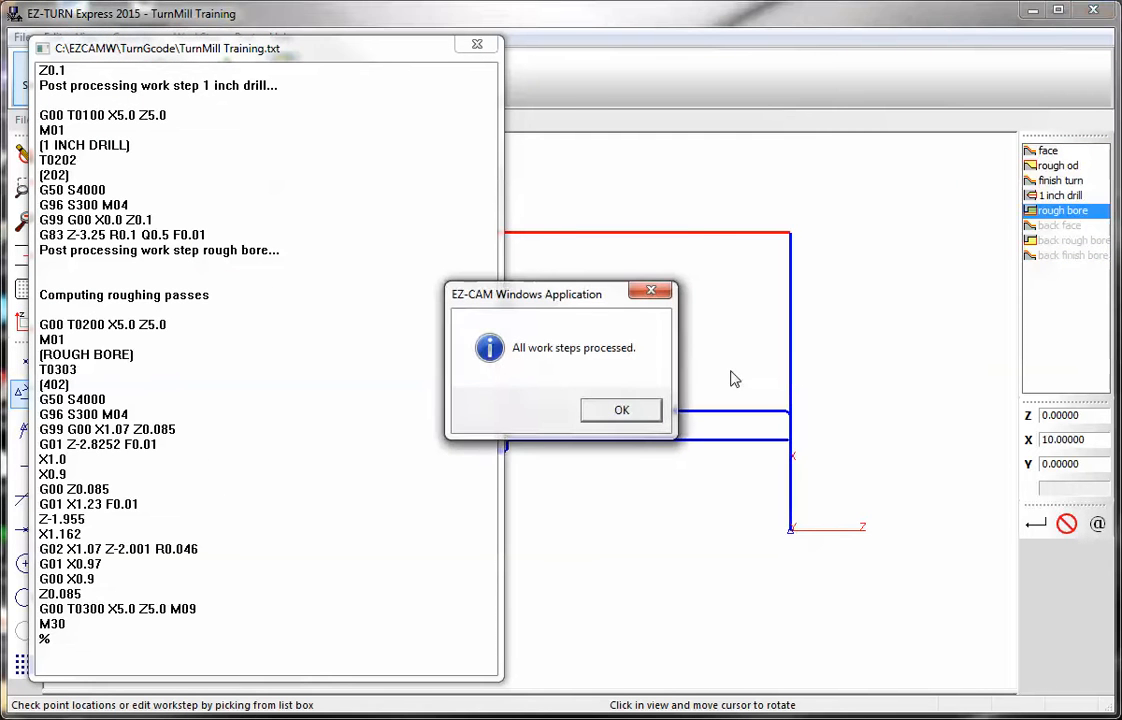
click(645, 410)
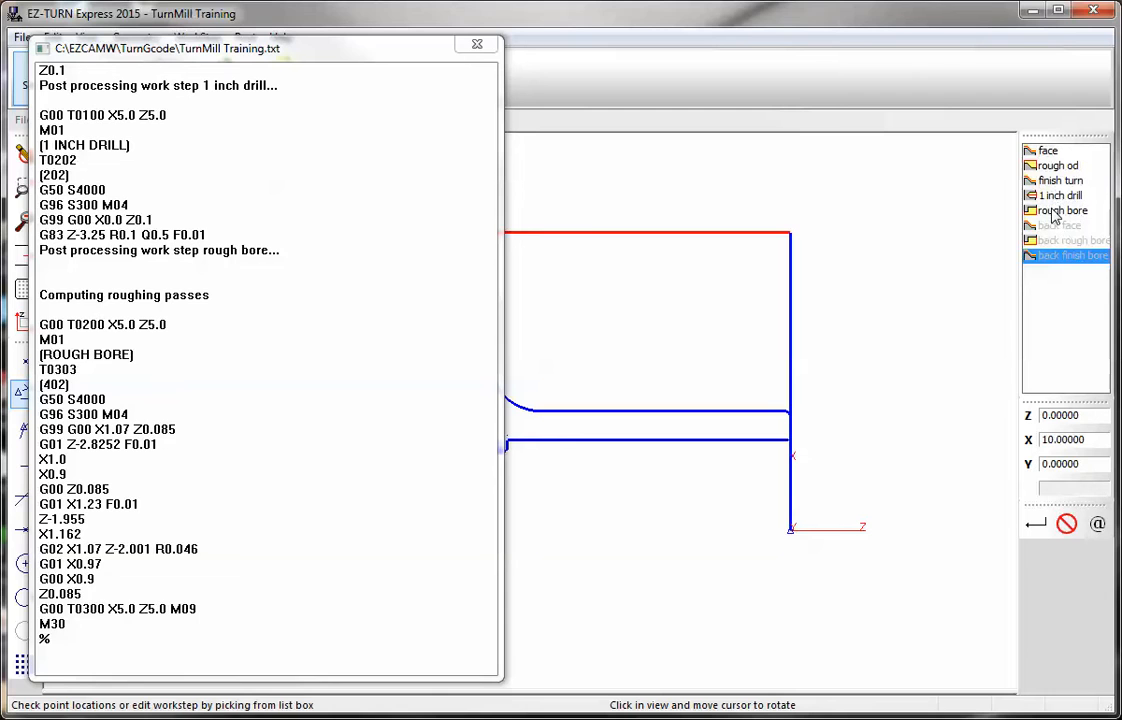
click(477, 44)
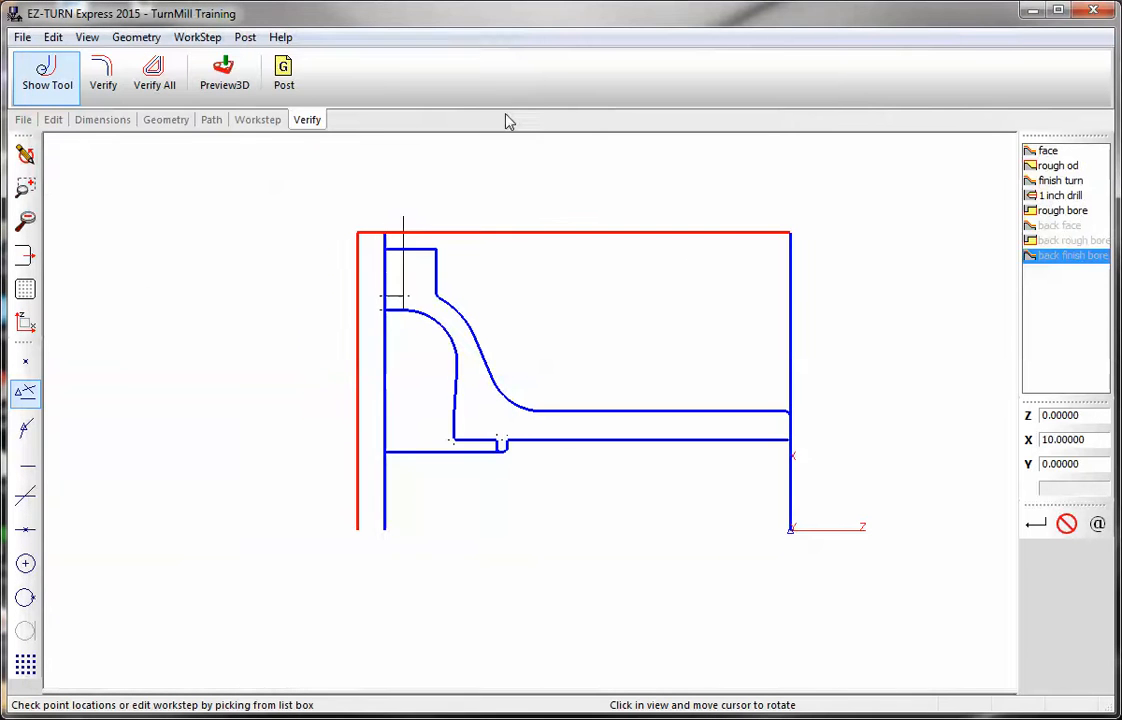
Turn off the five front-side work steps from face to rough bore, and reactivate the back-side work steps.
click(1031, 209)
click(1031, 195)
click(1031, 181)
click(1031, 166)
click(1031, 152)
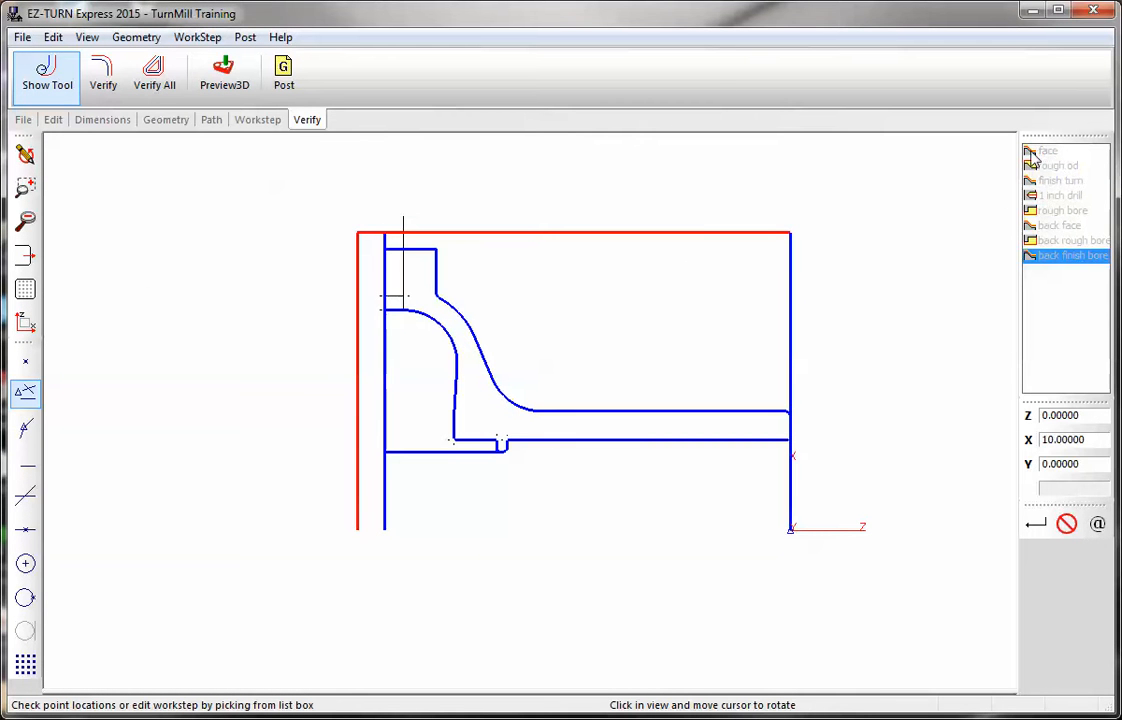
click(1031, 225)
click(1031, 240)
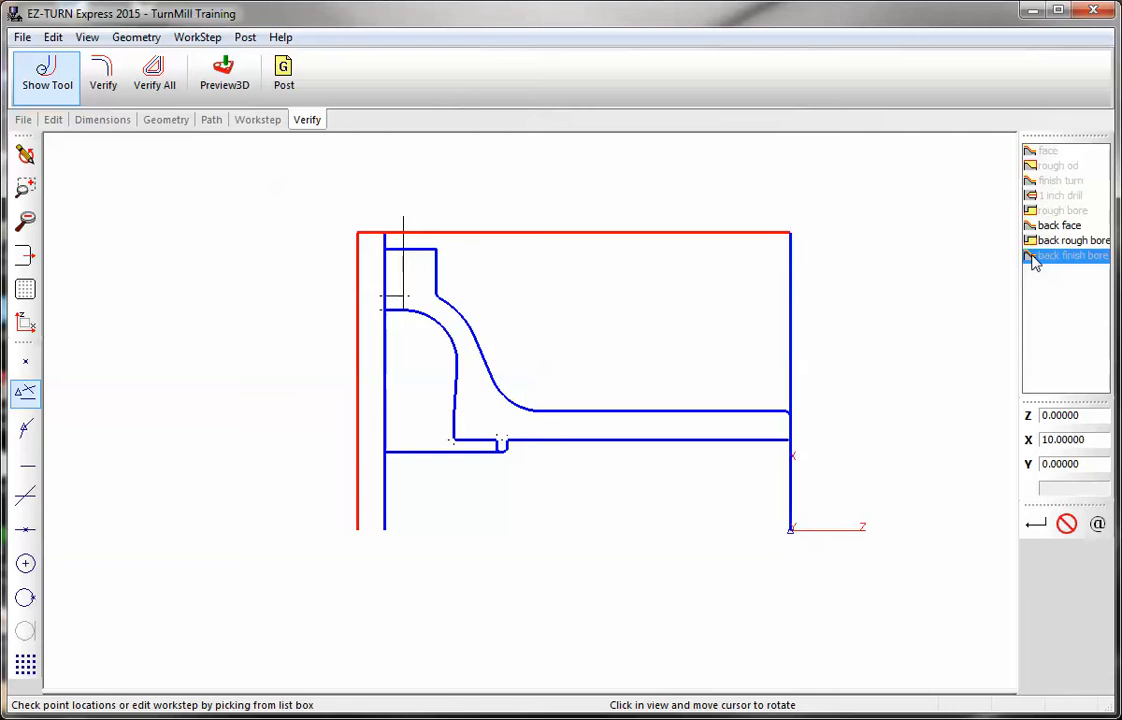
Post the back-side work steps as G-code with program number 1234, and close the code listing.
click(283, 72)
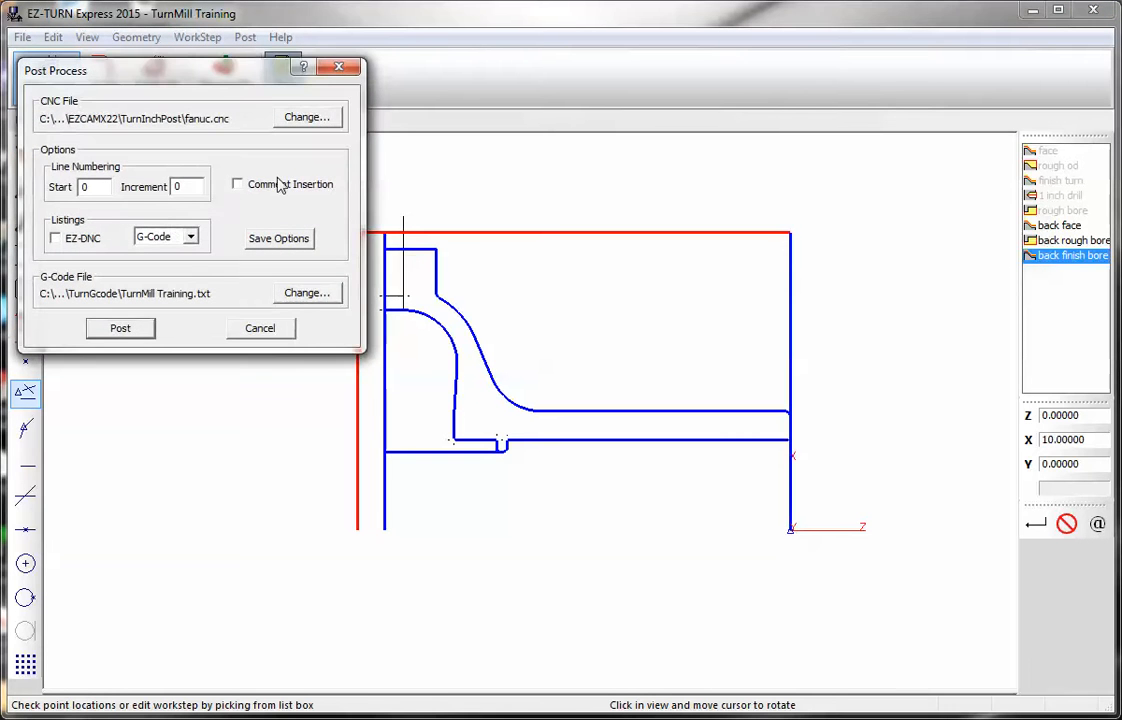
click(119, 328)
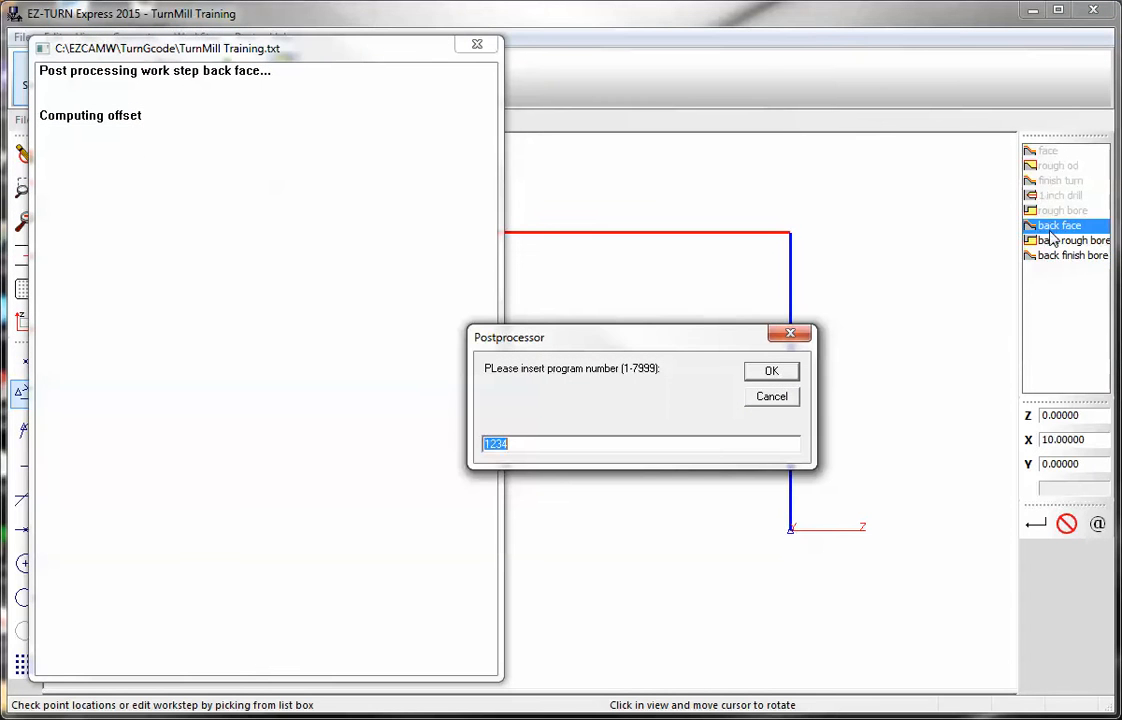
click(768, 371)
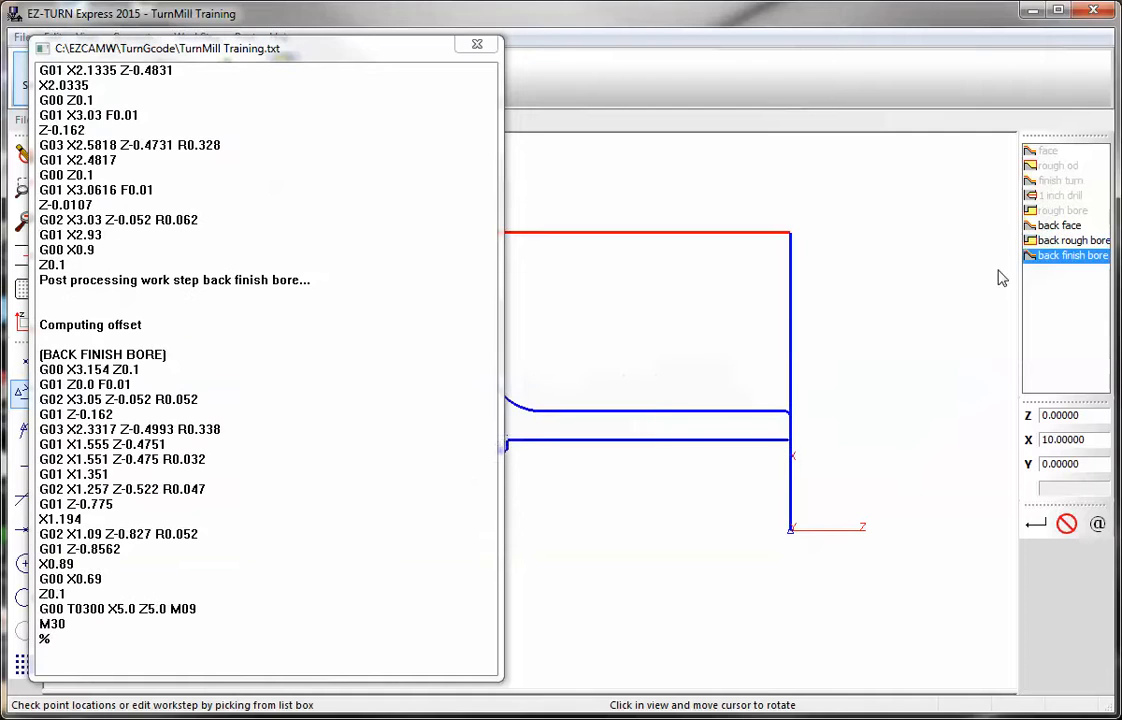
click(645, 401)
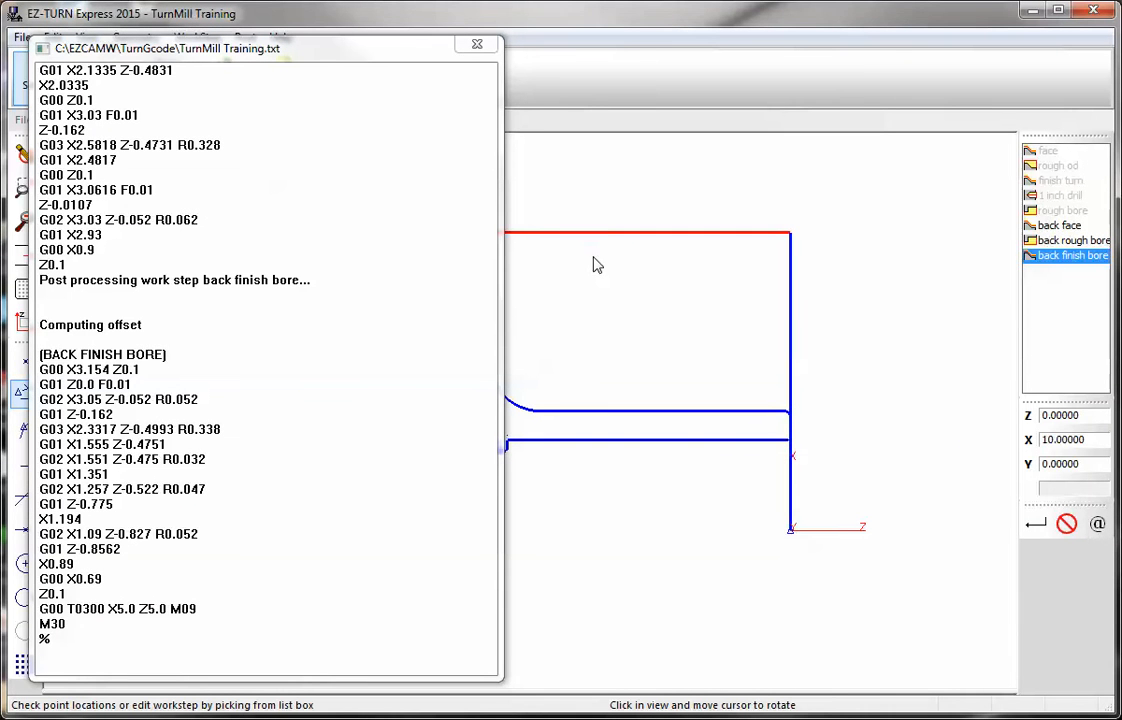
click(472, 45)
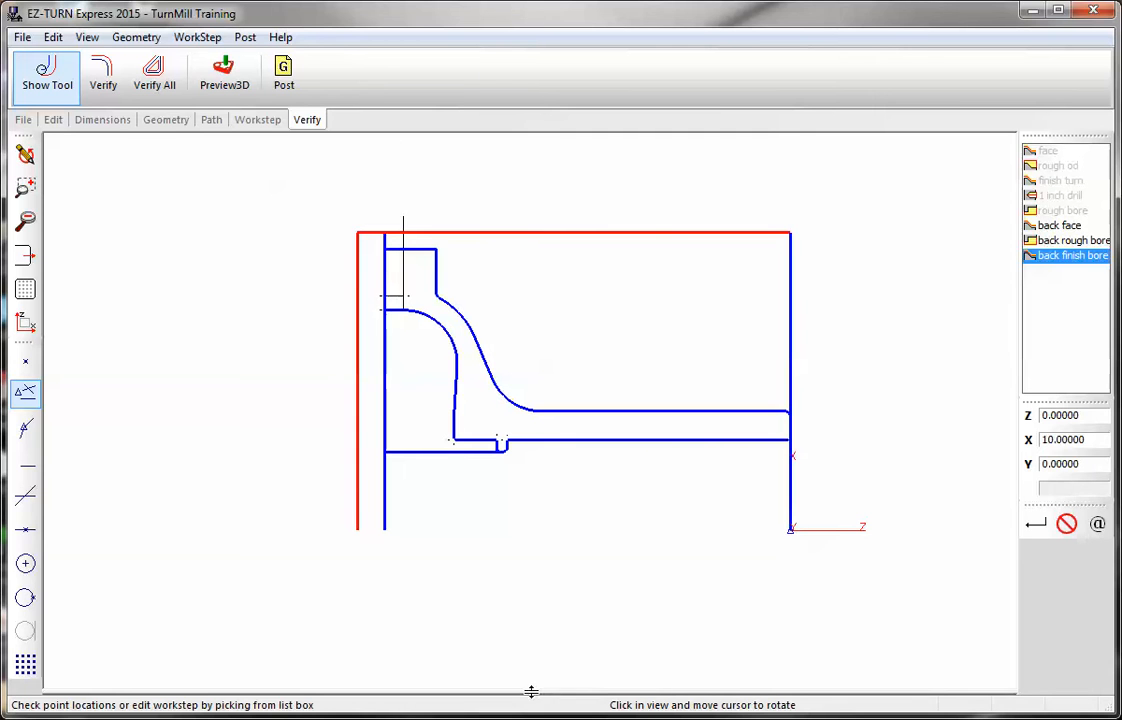
Expand the work step table to show the tool, offset and cutting data of every work step.
drag(531, 691, 538, 295)
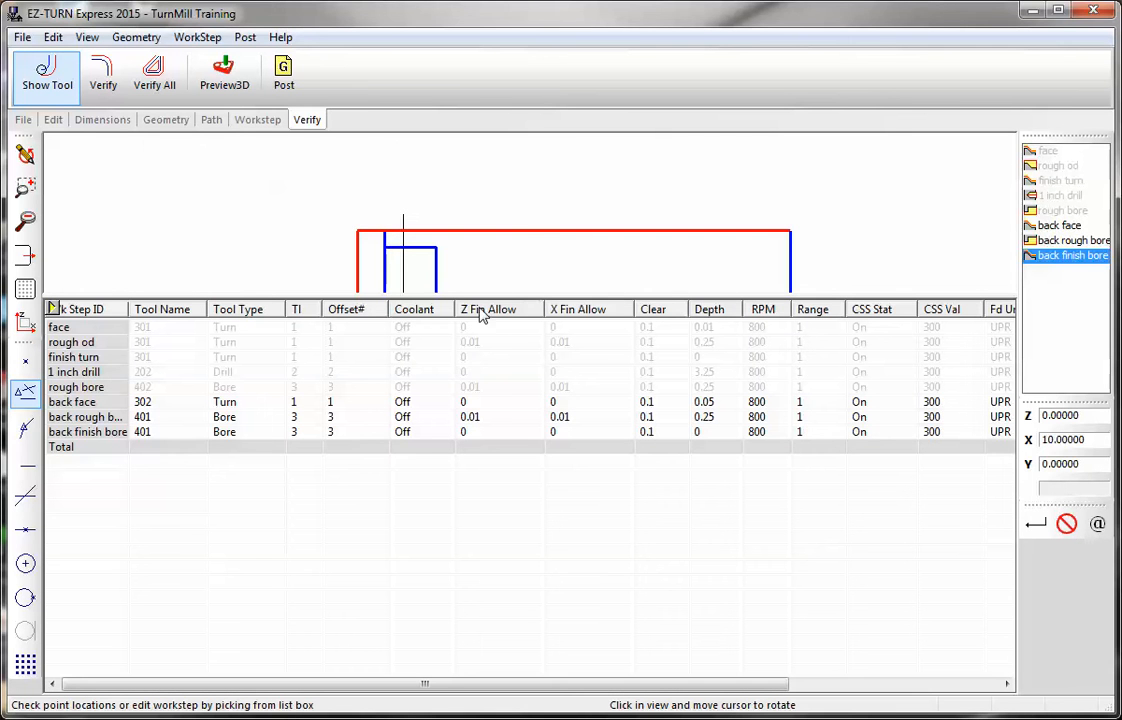